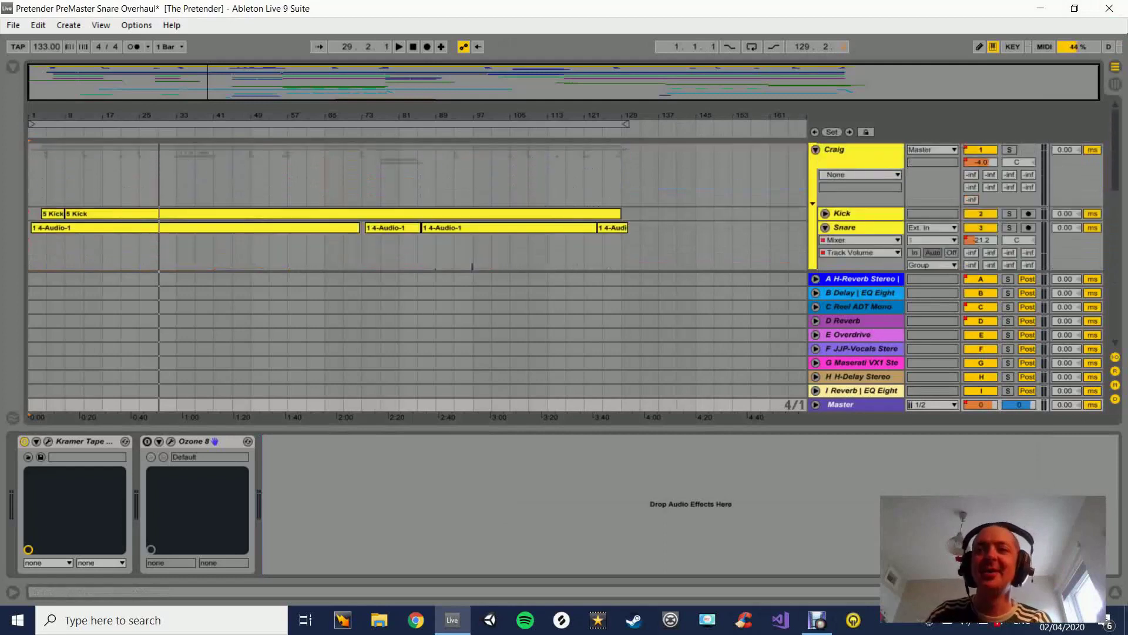
Hide the device view and look over the snare and tom tracks inside the drum group.
{"action": "key", "text": "ctrl+alt+l"}
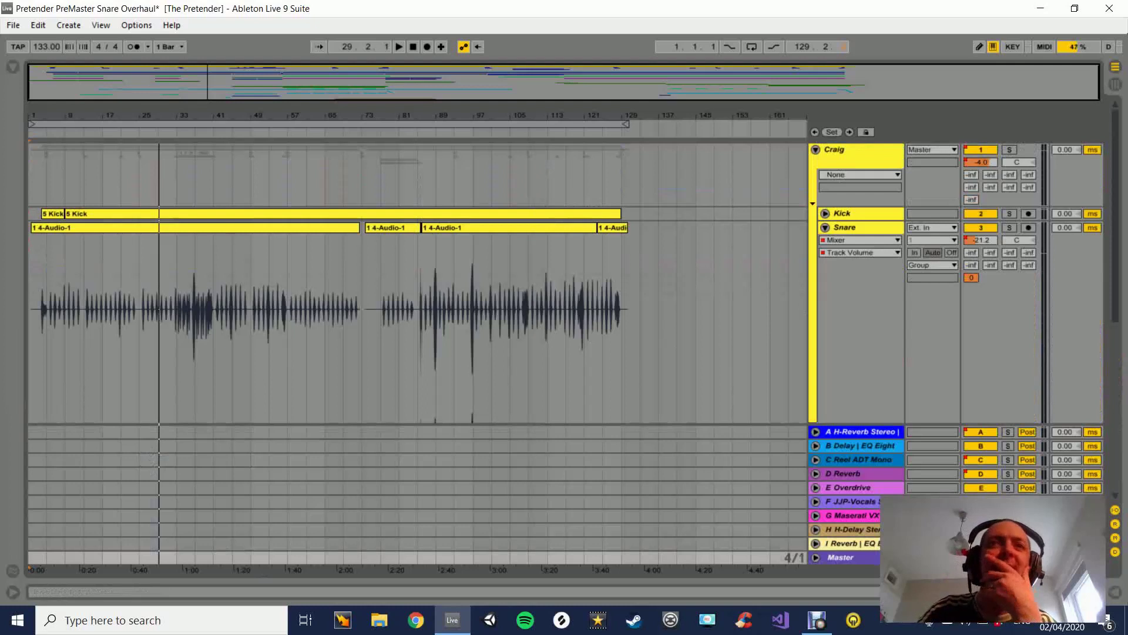
{"action": "key", "text": "a"}
{"action": "scroll", "coordinate": [412, 282], "scroll_direction": "down", "scroll_amount": 1}
{"action": "scroll", "coordinate": [411, 282], "scroll_direction": "down", "scroll_amount": 5}
{"action": "scroll", "coordinate": [411, 282], "scroll_direction": "up", "scroll_amount": 5}
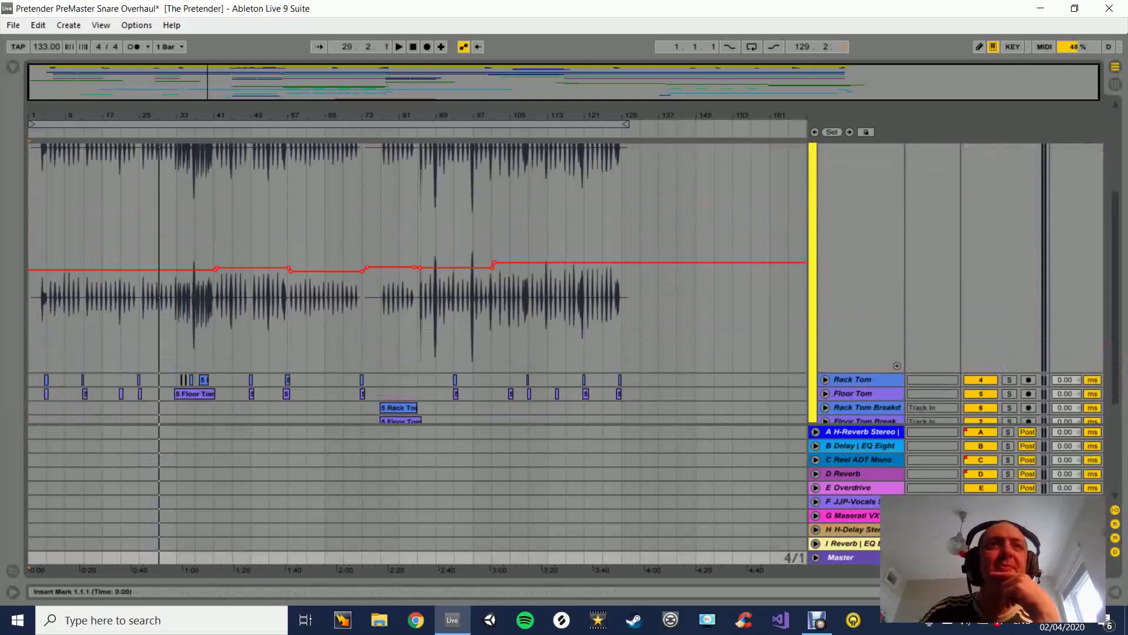
{"action": "scroll", "coordinate": [411, 282], "scroll_direction": "up", "scroll_amount": 1}
Play the full mix from about bar 90 and listen to the snare, pausing and resuming playback.
{"action": "left_click", "coordinate": [444, 307]}
{"action": "key", "text": "space"}
{"action": "key", "text": "plus"}
{"action": "key", "text": "plus"}
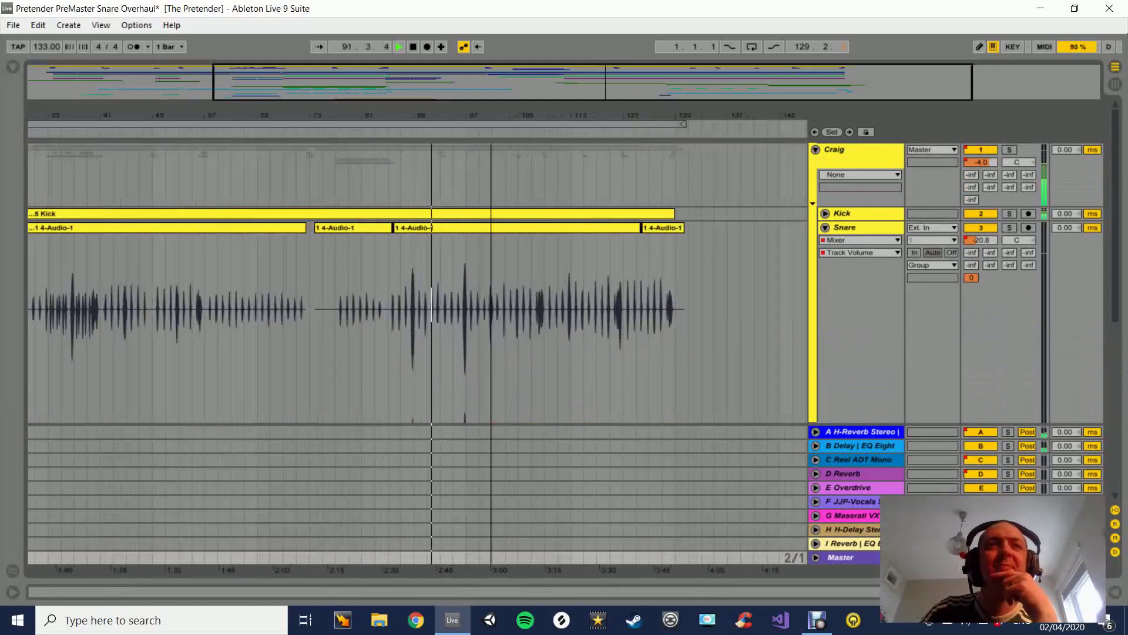
{"action": "key", "text": "minus"}
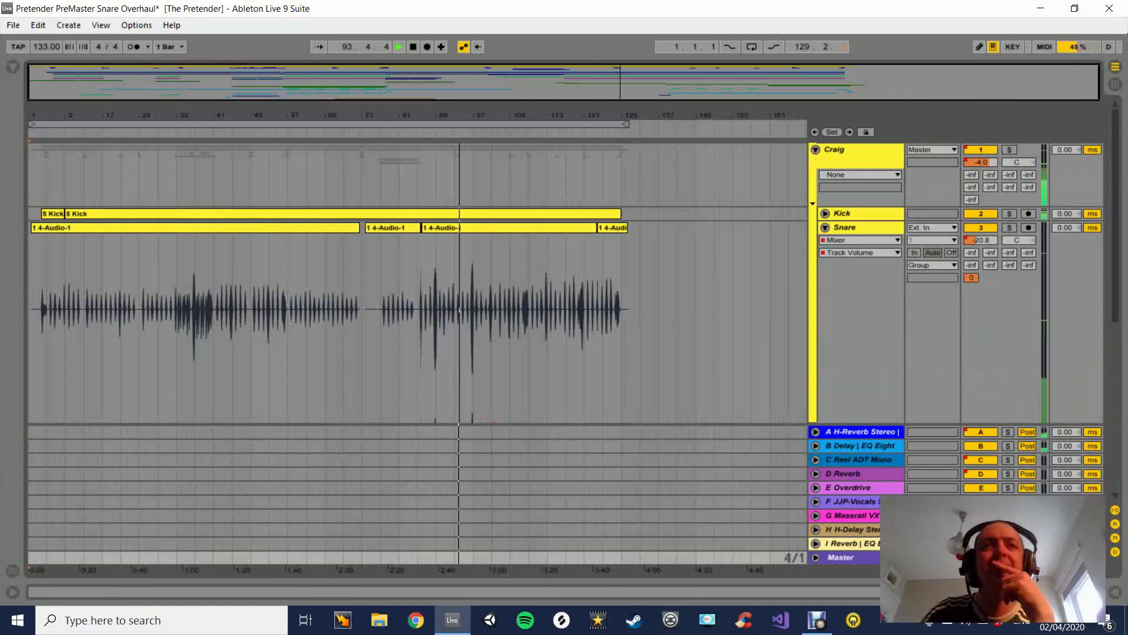
{"action": "key", "text": "space"}
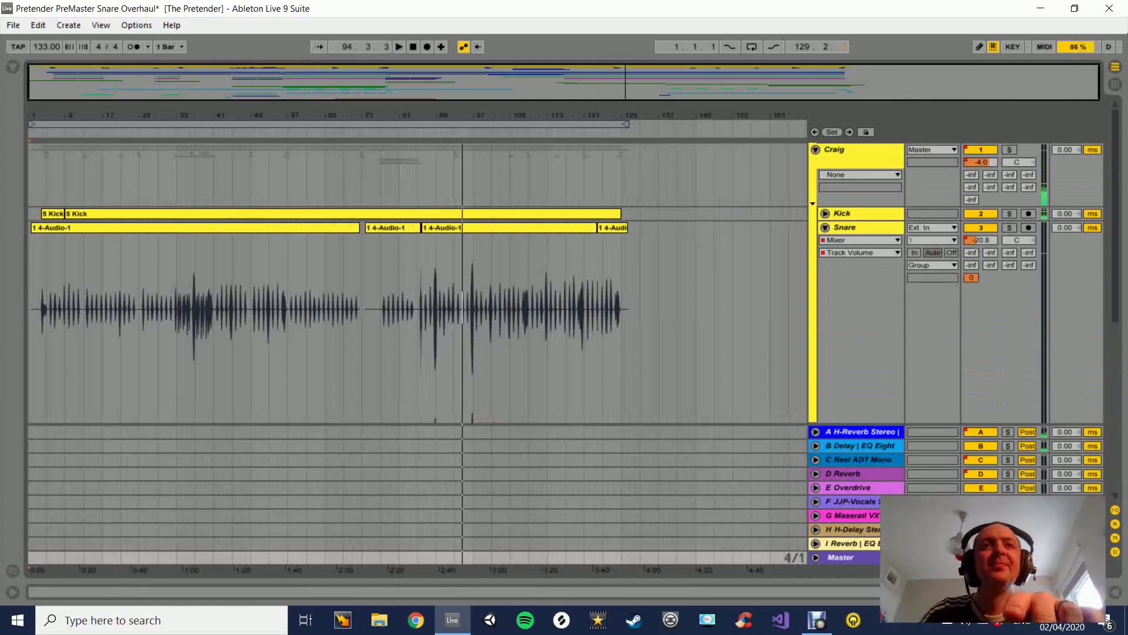
{"action": "key", "text": "space"}
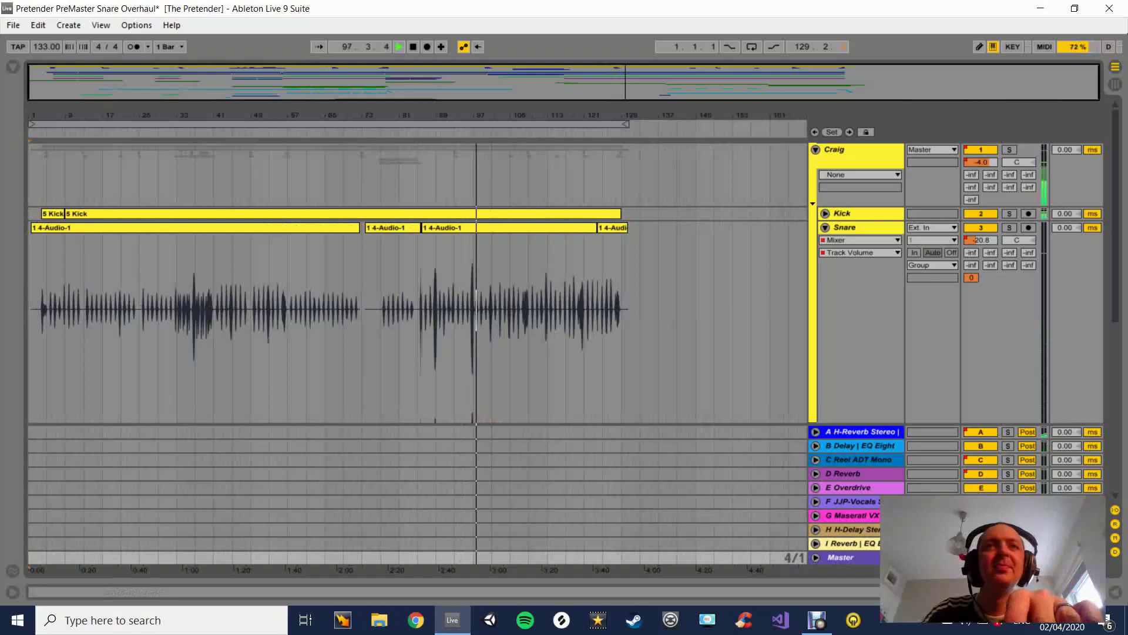
{"action": "key", "text": "space"}
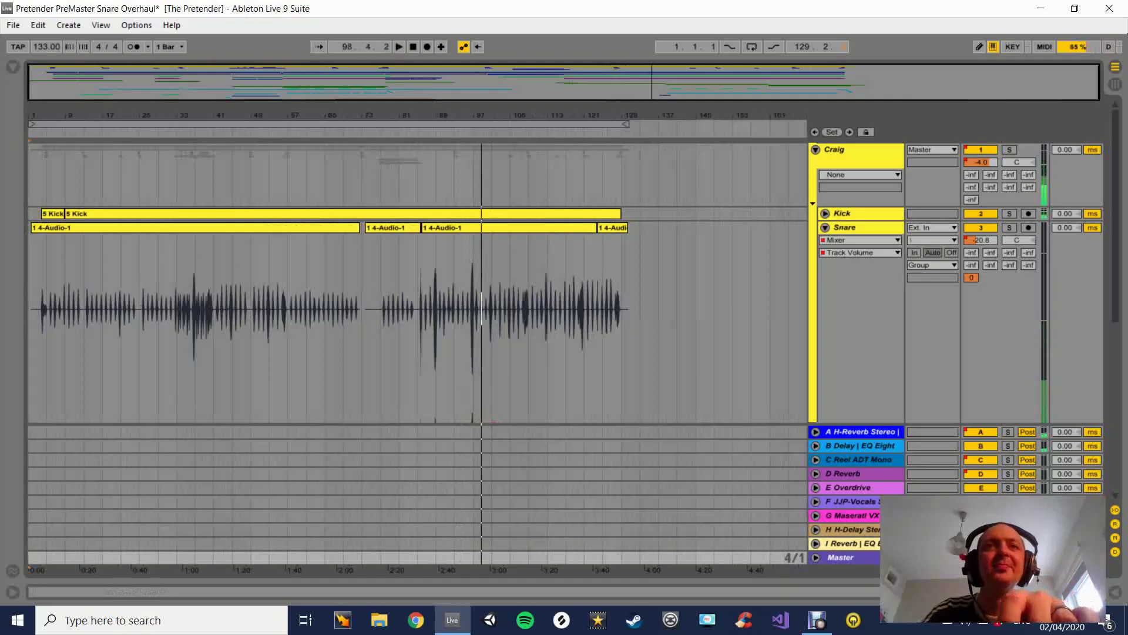
{"action": "key", "text": "space"}
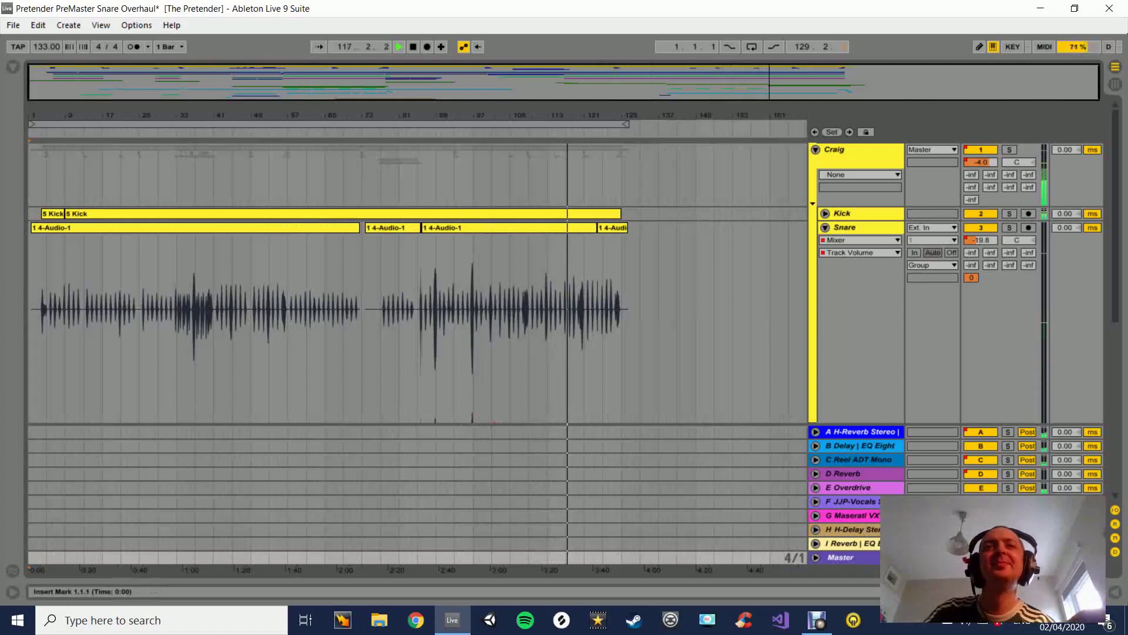
{"action": "key", "text": "space"}
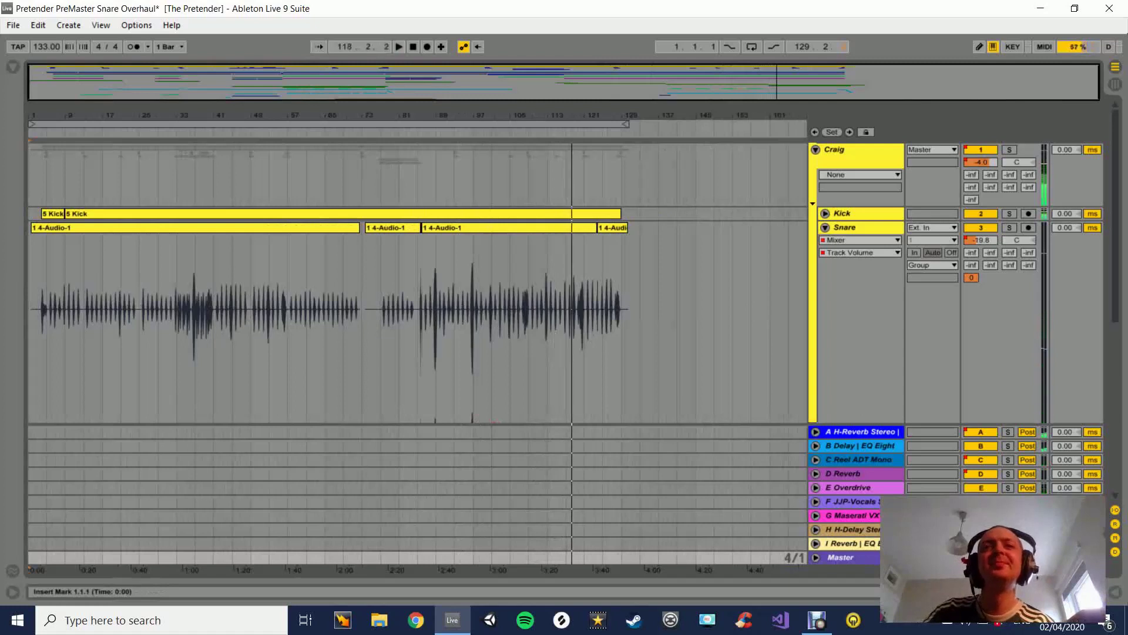
Show the drum group's Glue Compressor, fold the group and look over the other tracks in the arrangement.
{"action": "double_click", "coordinate": [847, 150]}
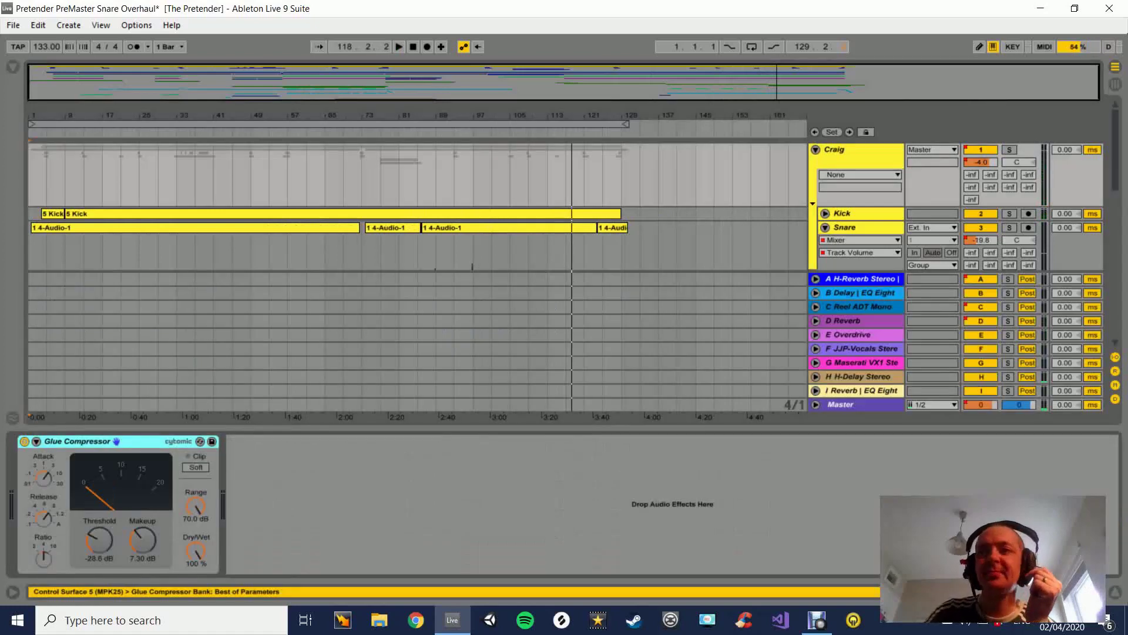
{"action": "key", "text": "ctrl+alt+l"}
{"action": "key", "text": "ctrl+alt+l"}
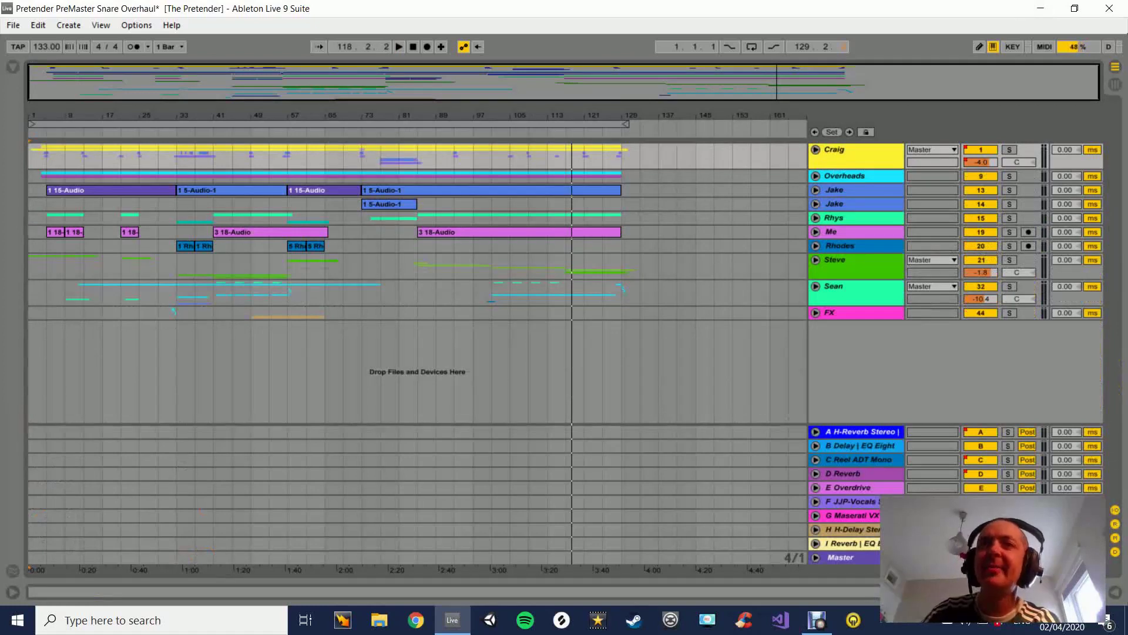
{"action": "left_click", "coordinate": [840, 287]}
{"action": "left_click", "coordinate": [840, 260]}
{"action": "left_click", "coordinate": [841, 246]}
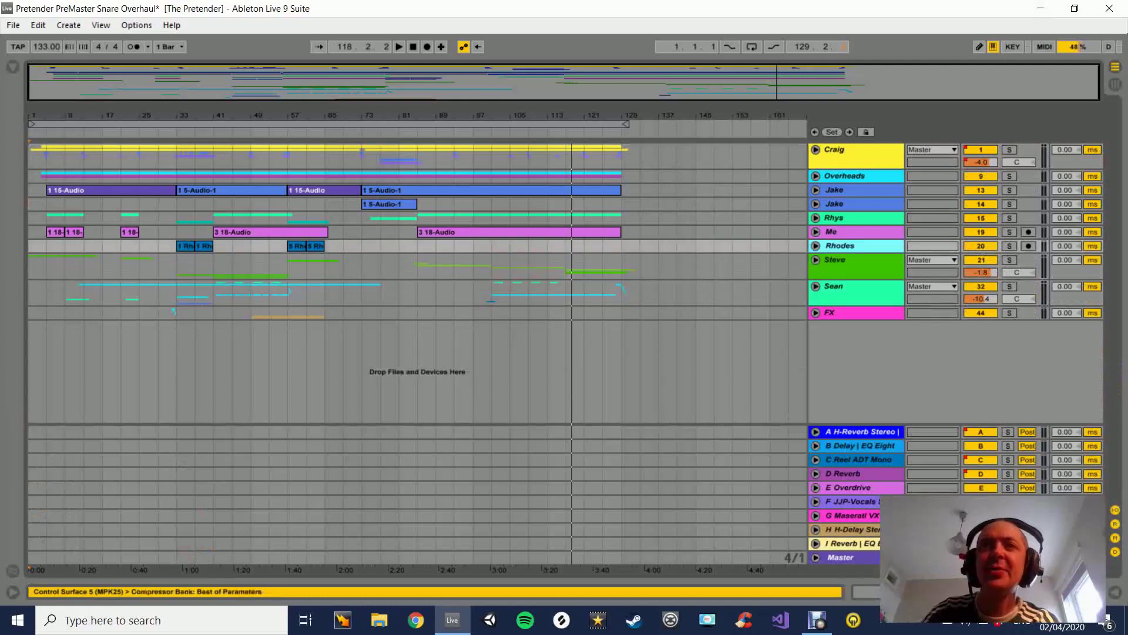
{"action": "left_click", "coordinate": [840, 232]}
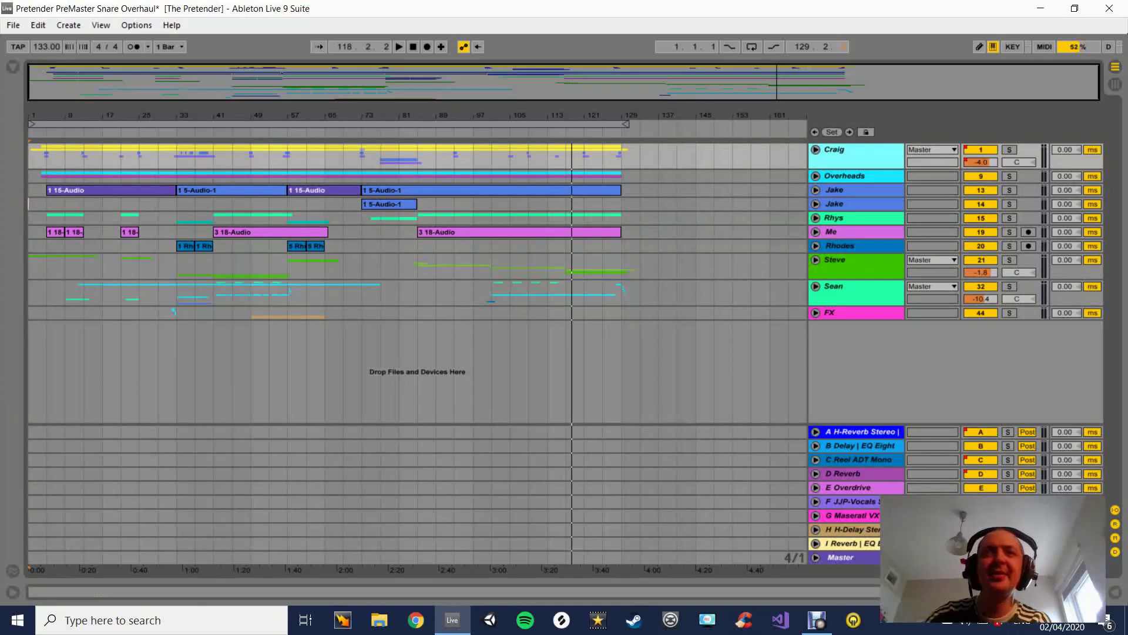
Unfold the drum group and the Kick track, review the individual drum tracks, and fold the group again with its devices shown.
{"action": "left_click", "coordinate": [815, 150]}
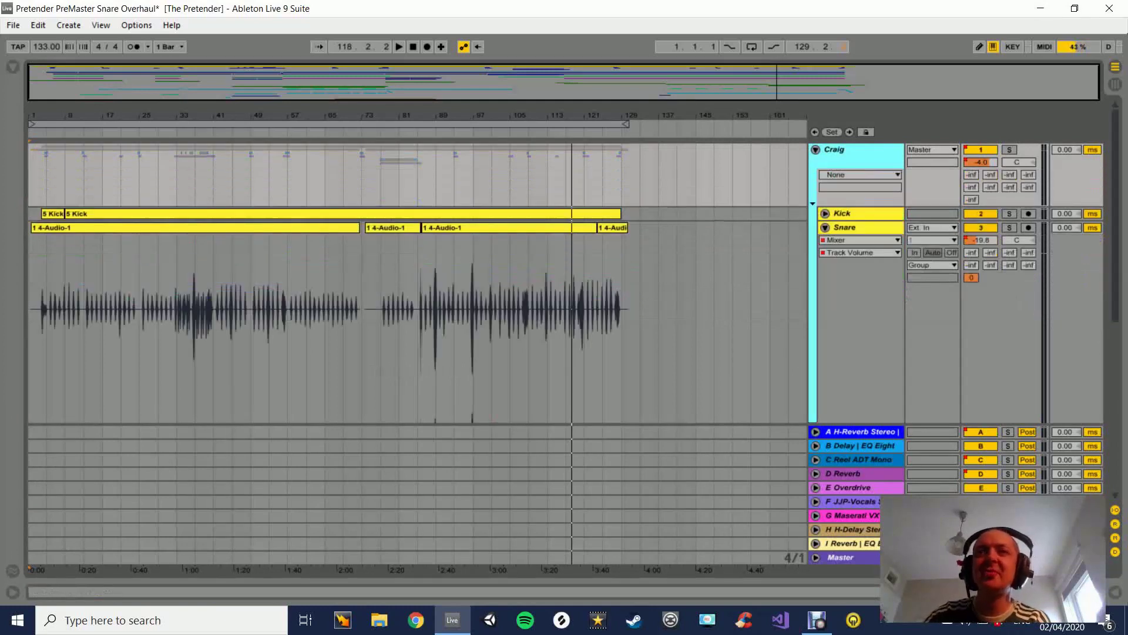
{"action": "left_click", "coordinate": [825, 213]}
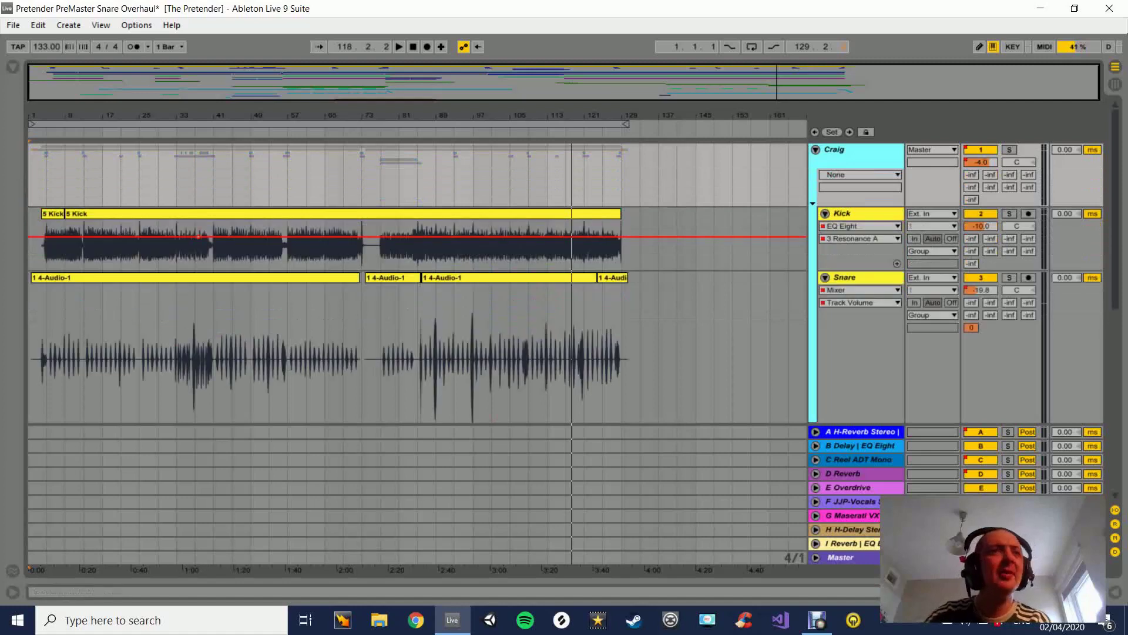
{"action": "scroll", "coordinate": [412, 282], "scroll_direction": "down", "scroll_amount": 10}
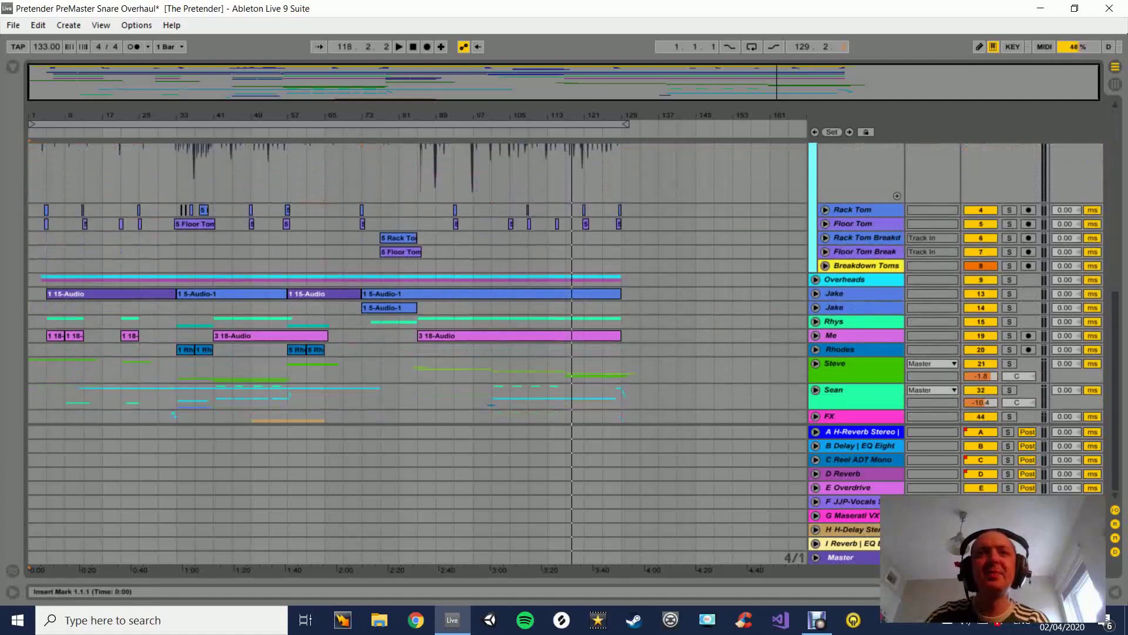
{"action": "scroll", "coordinate": [411, 282], "scroll_direction": "up", "scroll_amount": 10}
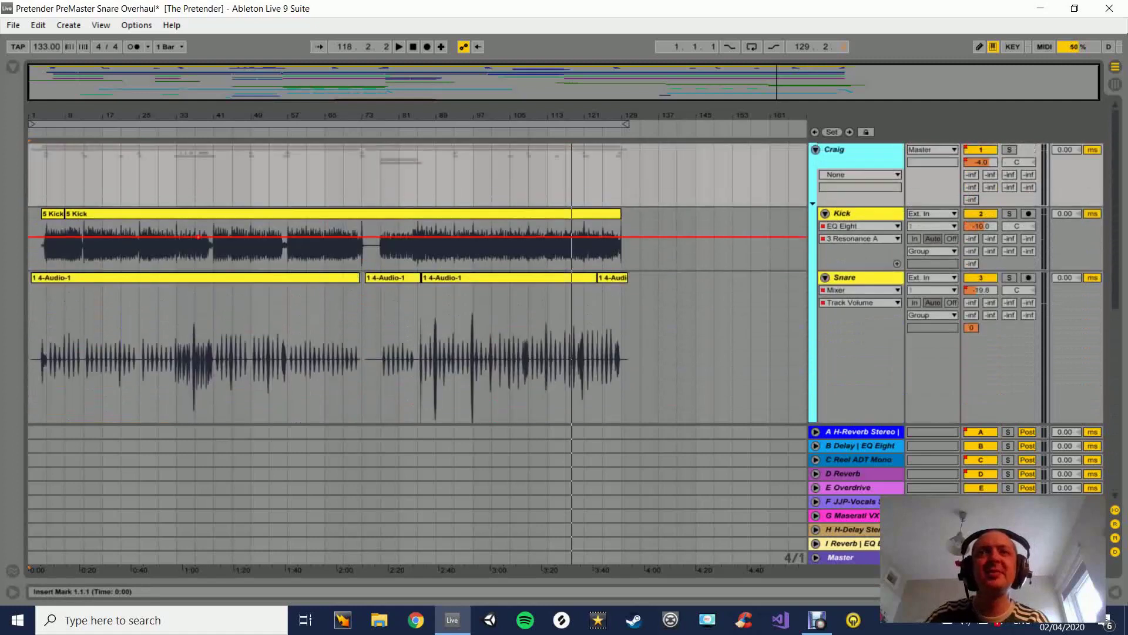
{"action": "key", "text": "shift+Tab"}
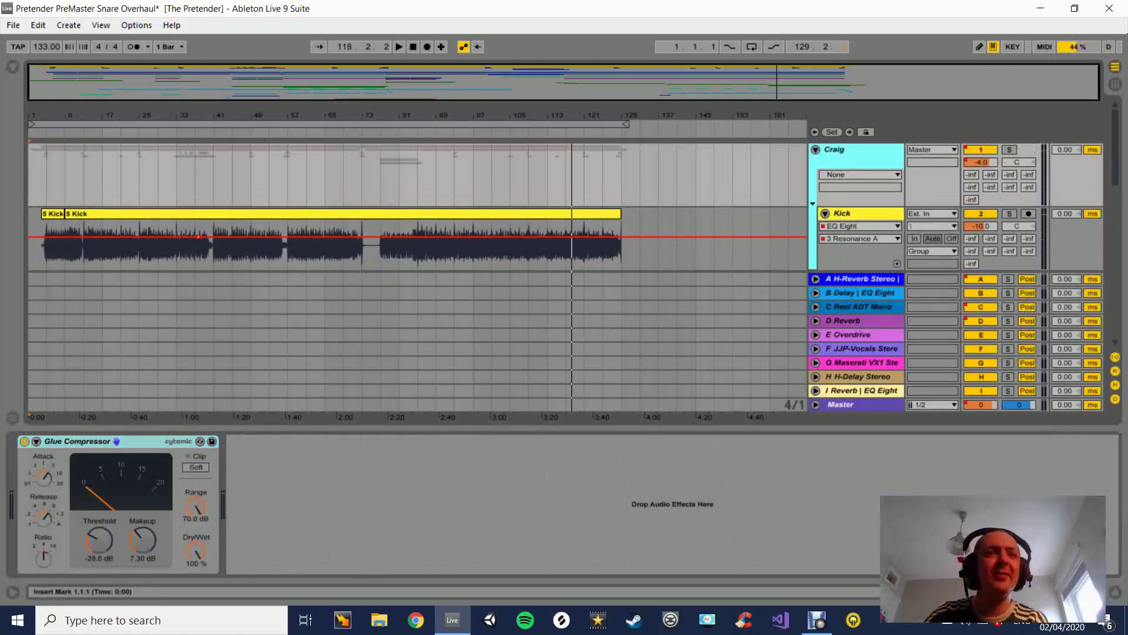
{"action": "key", "text": "Delete"}
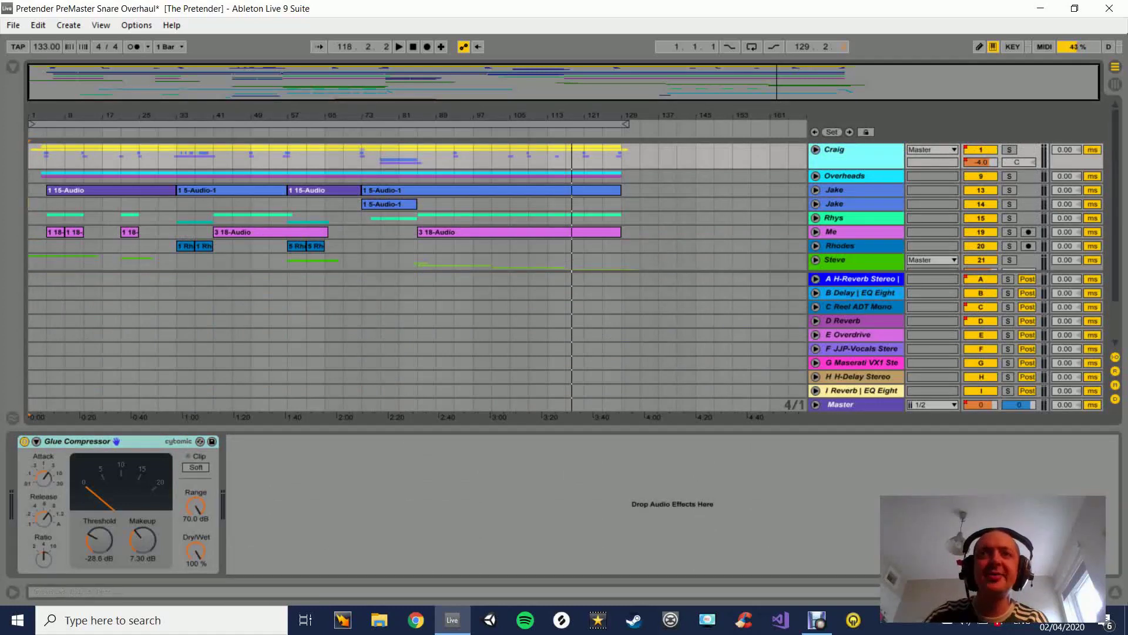
Unfold the Overheads group to examine its tracks and effects chain, and fold it again.
{"action": "left_click", "coordinate": [845, 176]}
{"action": "left_click", "coordinate": [816, 176]}
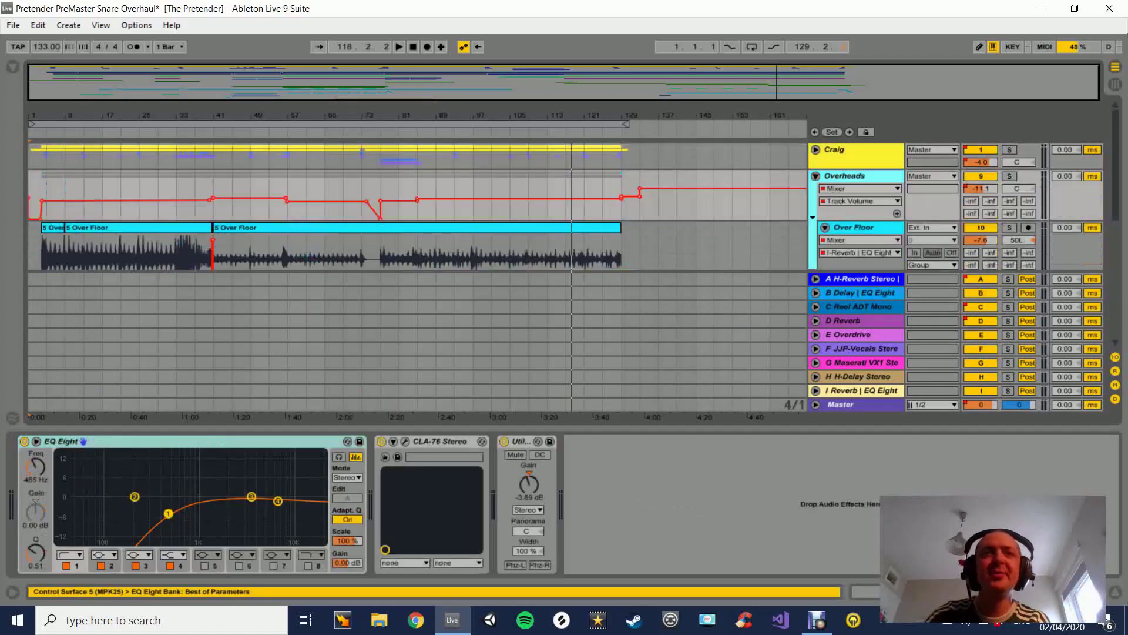
{"action": "scroll", "coordinate": [418, 235], "scroll_direction": "down", "scroll_amount": 3}
{"action": "scroll", "coordinate": [418, 235], "scroll_direction": "up", "scroll_amount": 3}
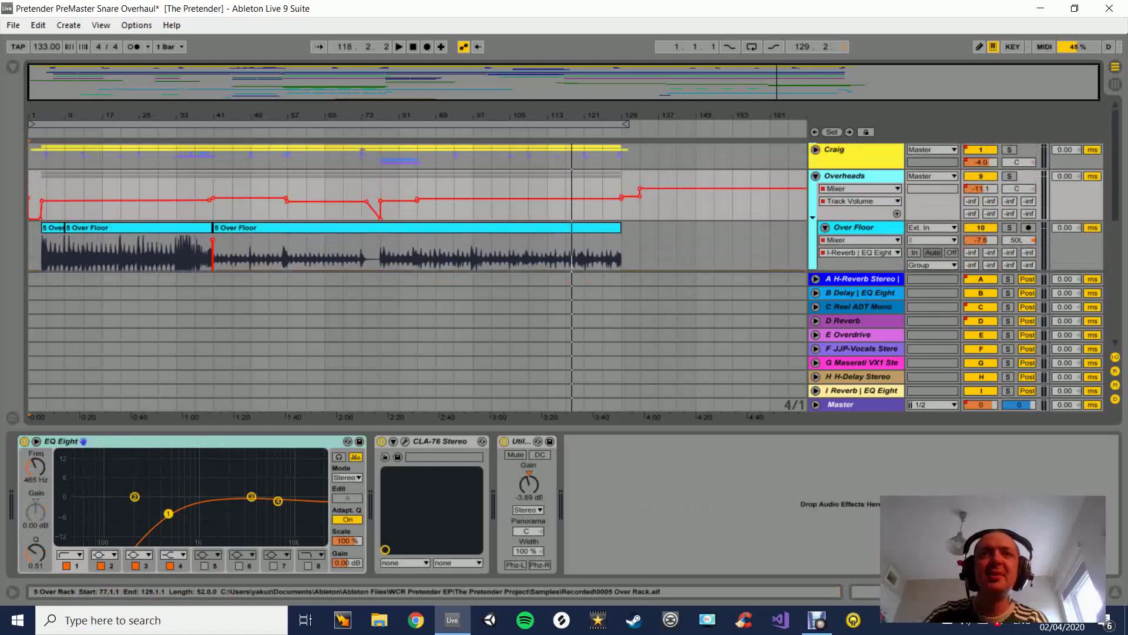
{"action": "key", "text": "ctrl+z"}
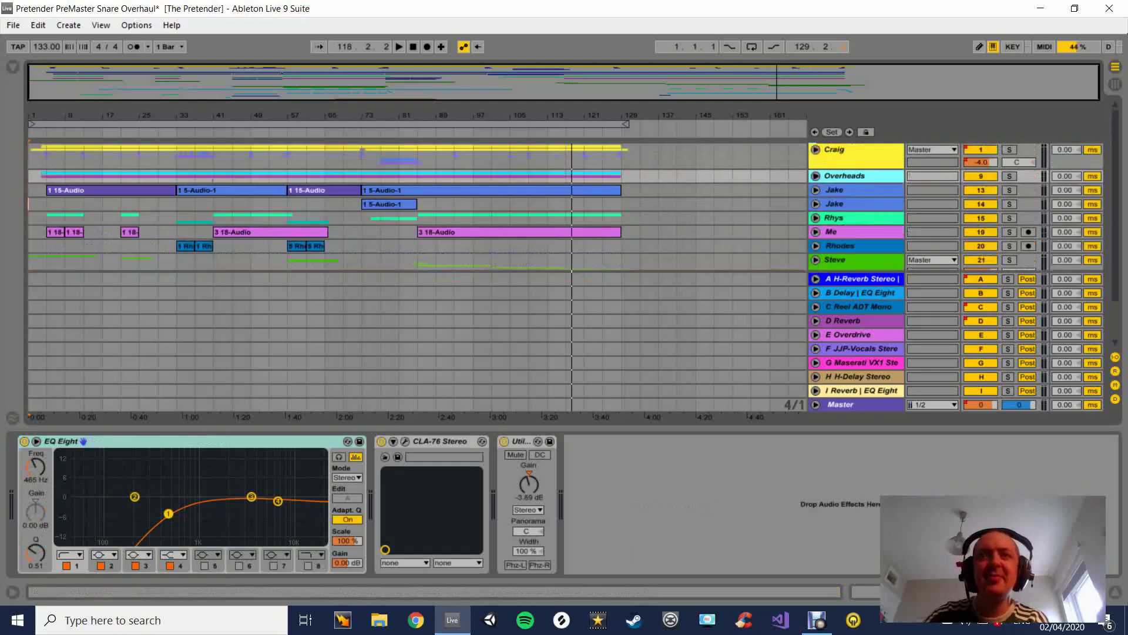
Unfold the drum group and show the effects on the Breakdown Toms track.
{"action": "left_click", "coordinate": [846, 150]}
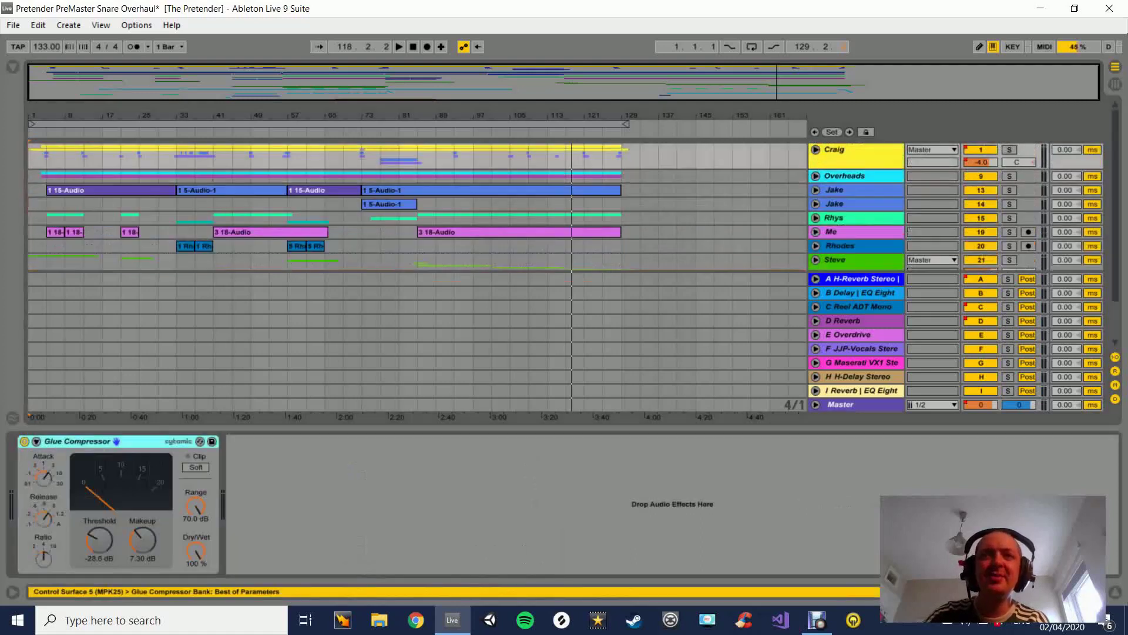
{"action": "key", "text": "ctrl+z"}
{"action": "key", "text": "ctrl+z"}
{"action": "key", "text": "ctrl+z"}
{"action": "key", "text": "ctrl+z"}
{"action": "key", "text": "ctrl+z"}
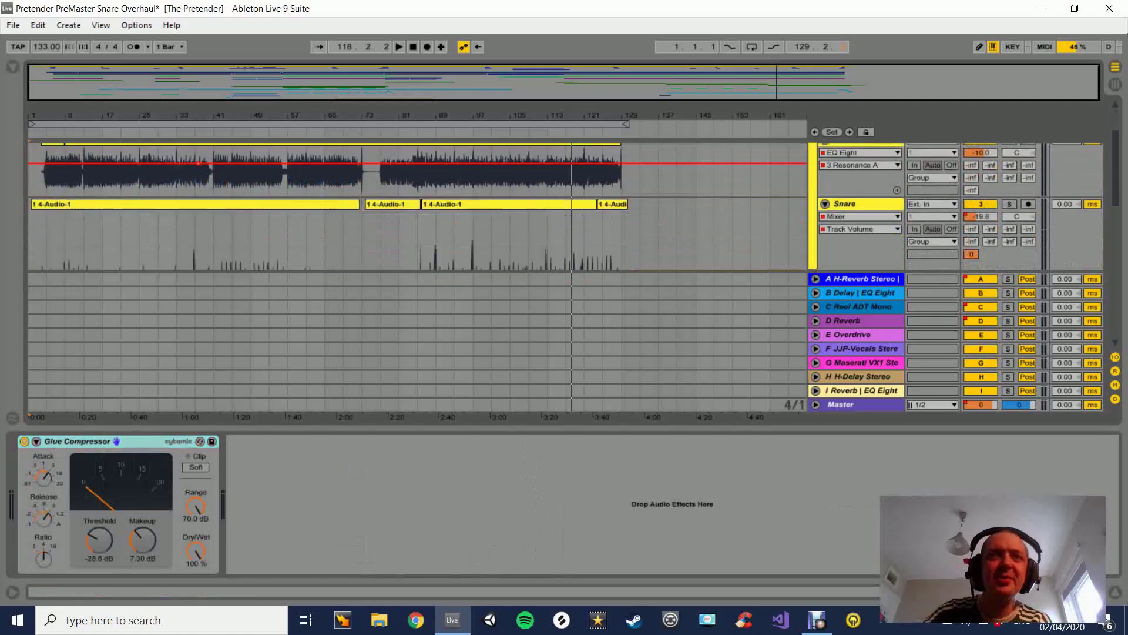
{"action": "key", "text": "ctrl+z"}
{"action": "key", "text": "ctrl+z"}
{"action": "key", "text": "ctrl+z"}
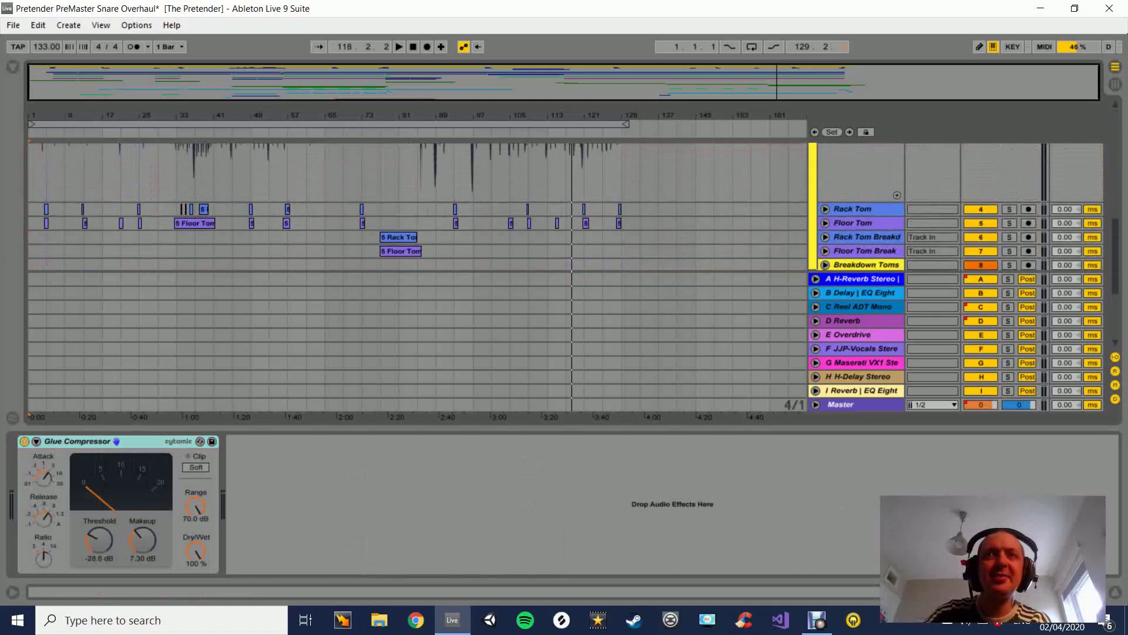
{"action": "key", "text": "ctrl+z"}
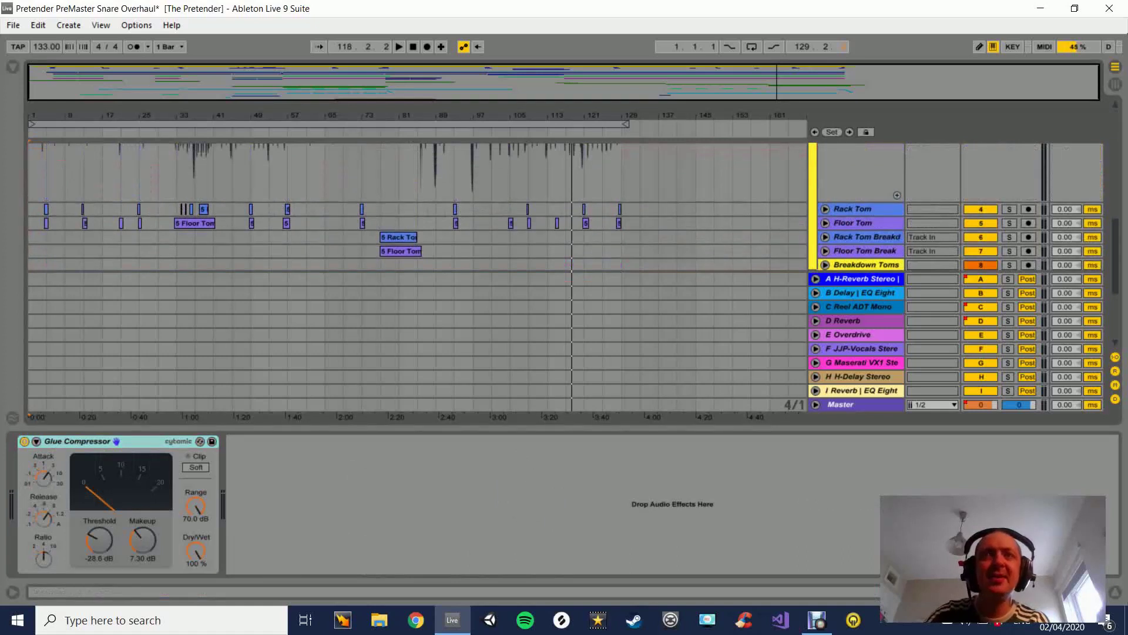
{"action": "key", "text": "ctrl+z"}
{"action": "key", "text": "ctrl+z"}
{"action": "key", "text": "ctrl+z"}
{"action": "key", "text": "ctrl+z"}
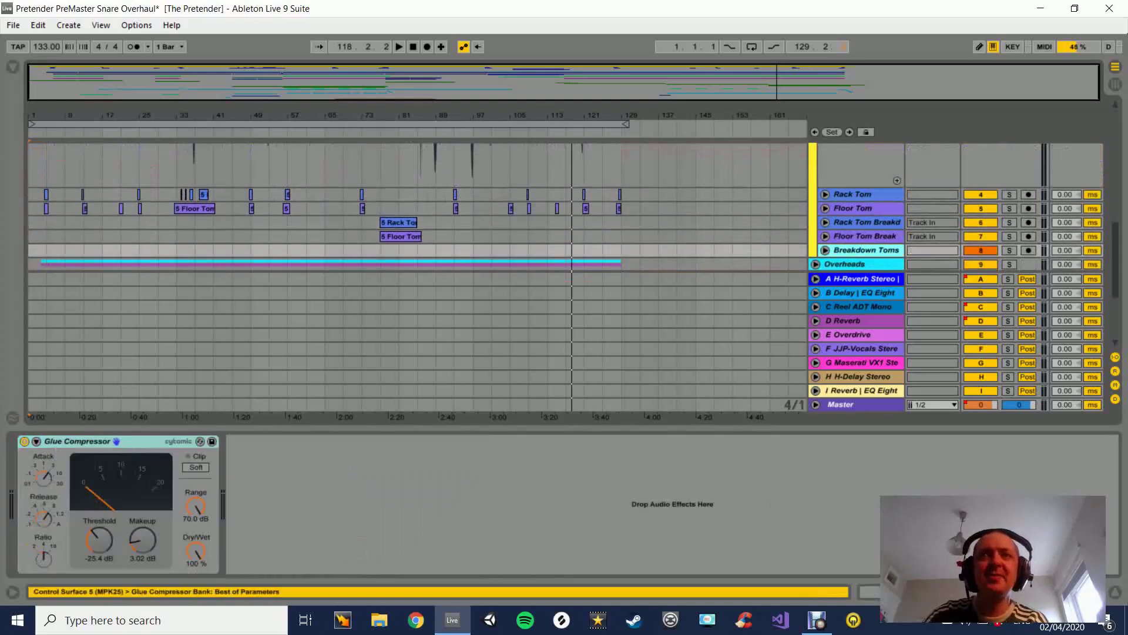
Inspect the effects on the floor tom and rack tom breakdown tracks and return to the folded drum group's Glue Compressor.
{"action": "key", "text": "Up"}
{"action": "key", "text": "Down"}
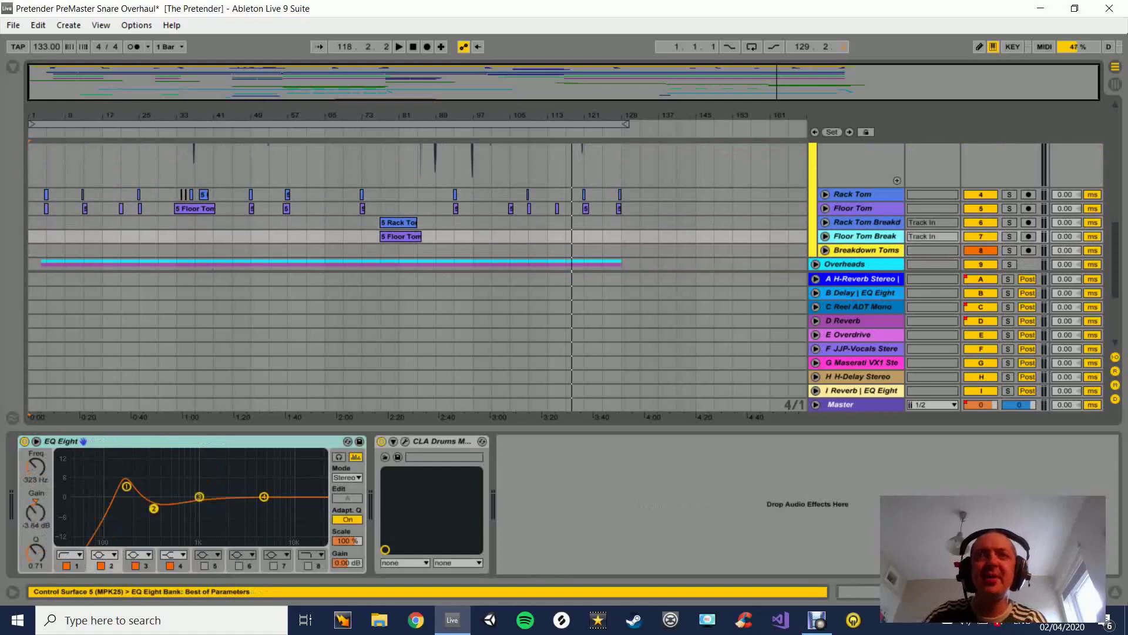
{"action": "left_click", "coordinate": [859, 222]}
{"action": "scroll", "coordinate": [859, 223], "scroll_direction": "up", "scroll_amount": 5}
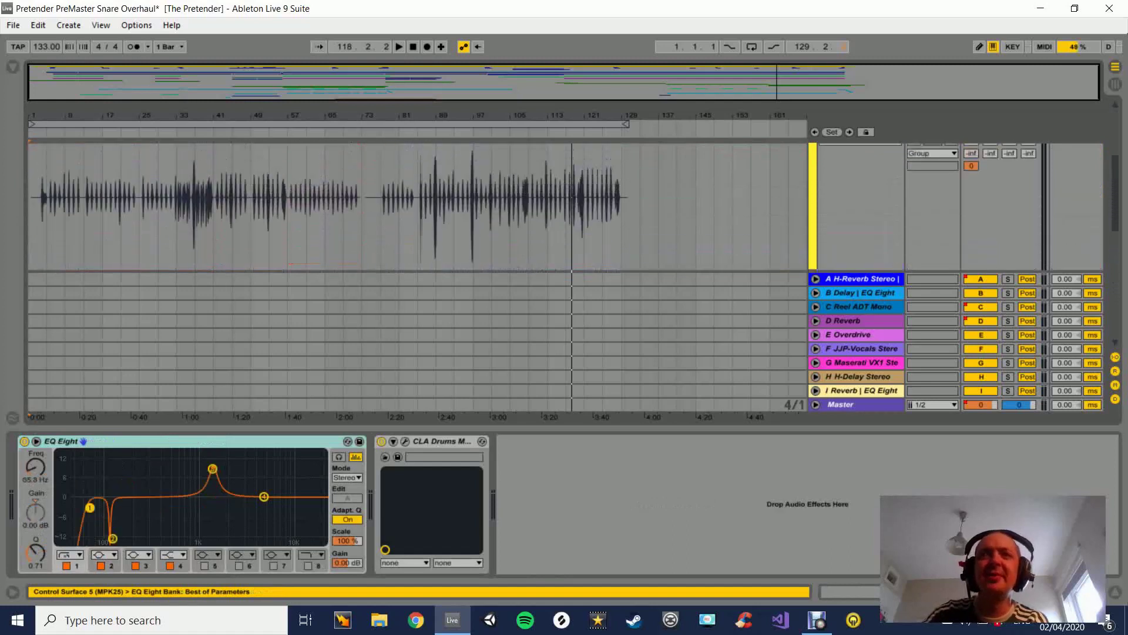
{"action": "scroll", "coordinate": [566, 206], "scroll_direction": "up", "scroll_amount": 1}
{"action": "key", "text": "Up"}
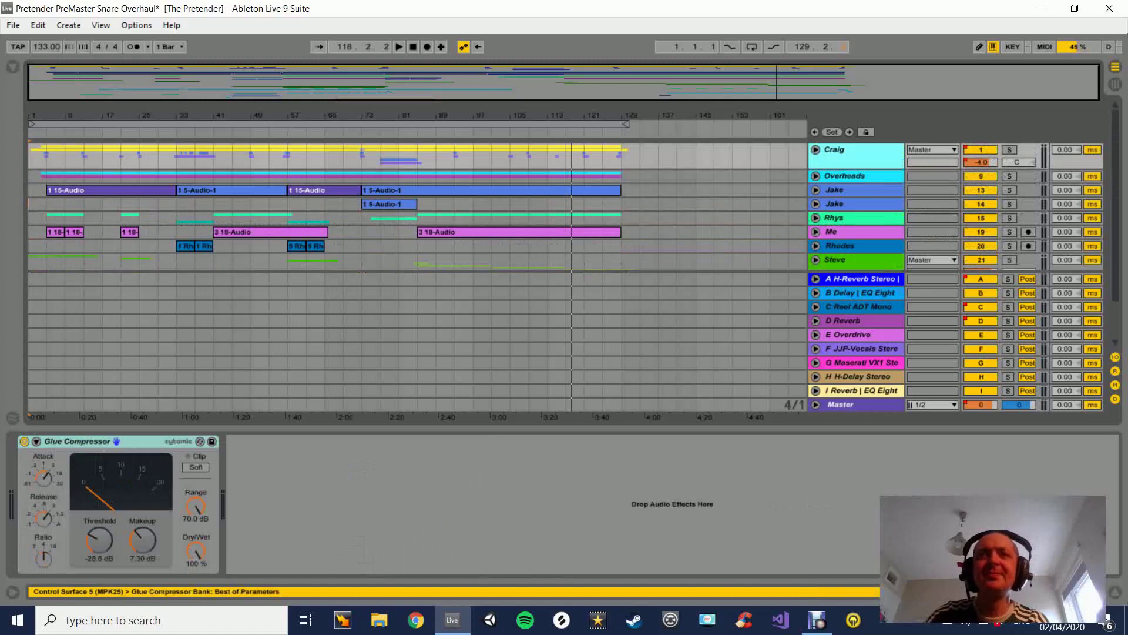
{"action": "key", "text": "ctrl+alt+l"}
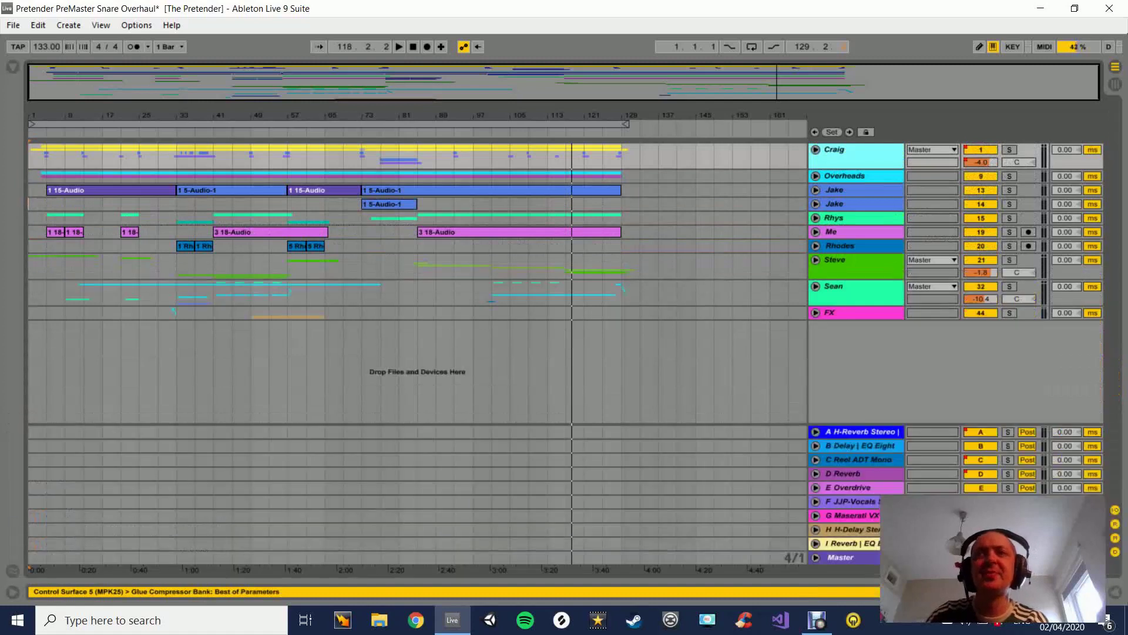
{"action": "key", "text": "ctrl+alt+l"}
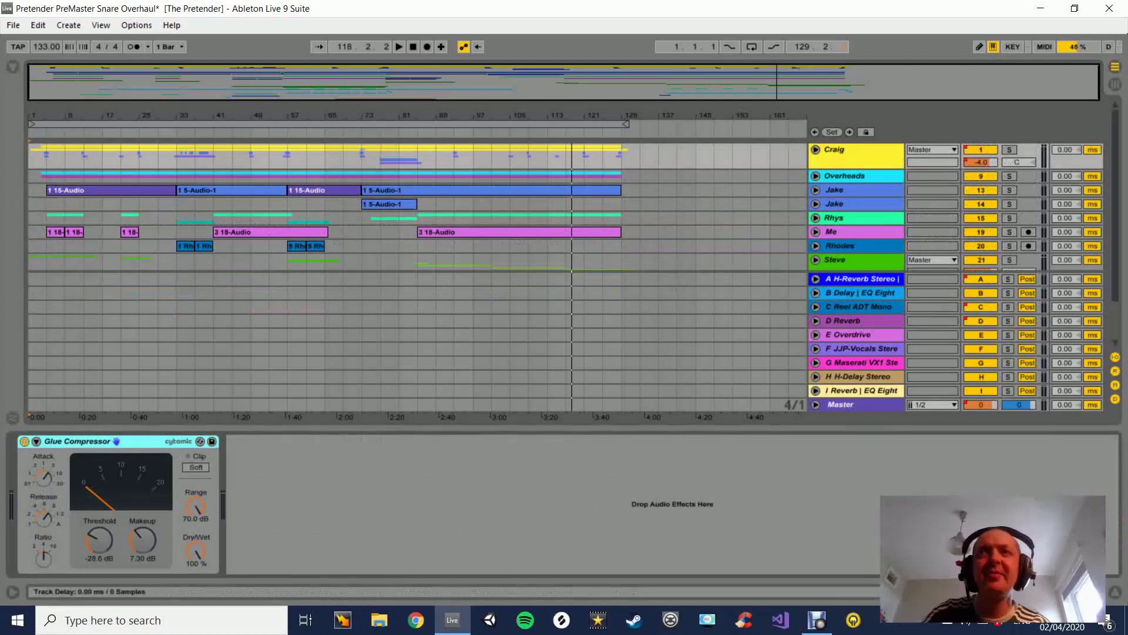
Solo the drum group and play it from near the song's start, comparing the Glue Compressor bypassed and active.
{"action": "left_click", "coordinate": [1009, 150]}
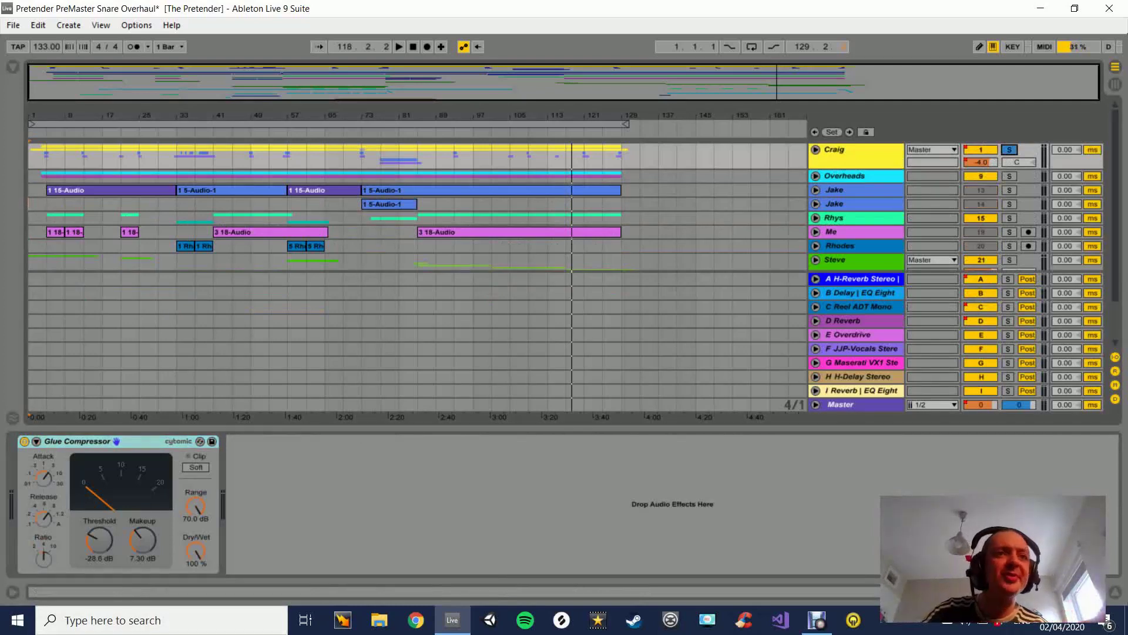
{"action": "key", "text": "space"}
{"action": "mouse_move", "coordinate": [48, 140]}
{"action": "left_mouse_down"}
{"action": "mouse_move", "coordinate": [61, 264]}
{"action": "mouse_move", "coordinate": [274, 264]}
{"action": "left_mouse_up"}
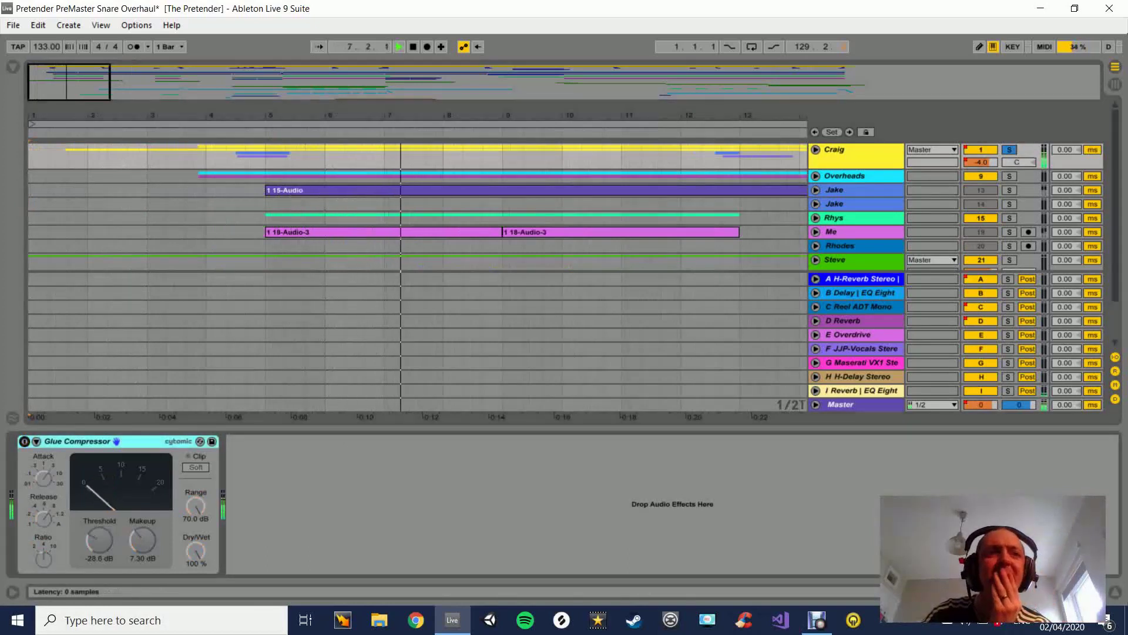
{"action": "left_click", "coordinate": [24, 441]}
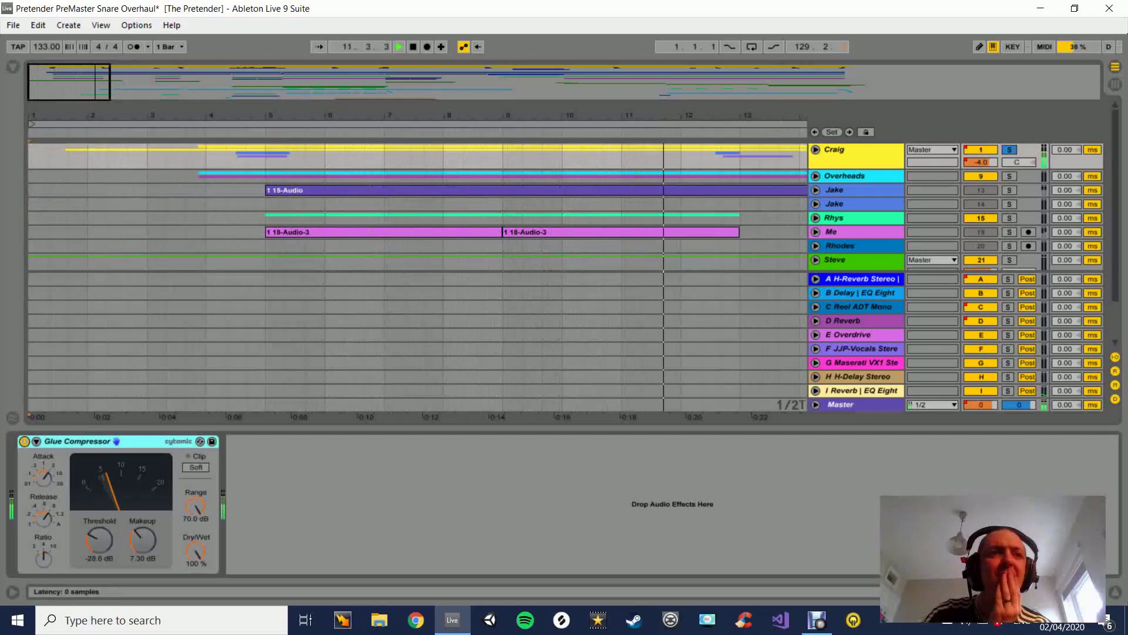
Replay the soloed drum group from the song's start with its Glue Compressor active, and stop playback.
{"action": "key", "text": "space"}
{"action": "key", "text": "space"}
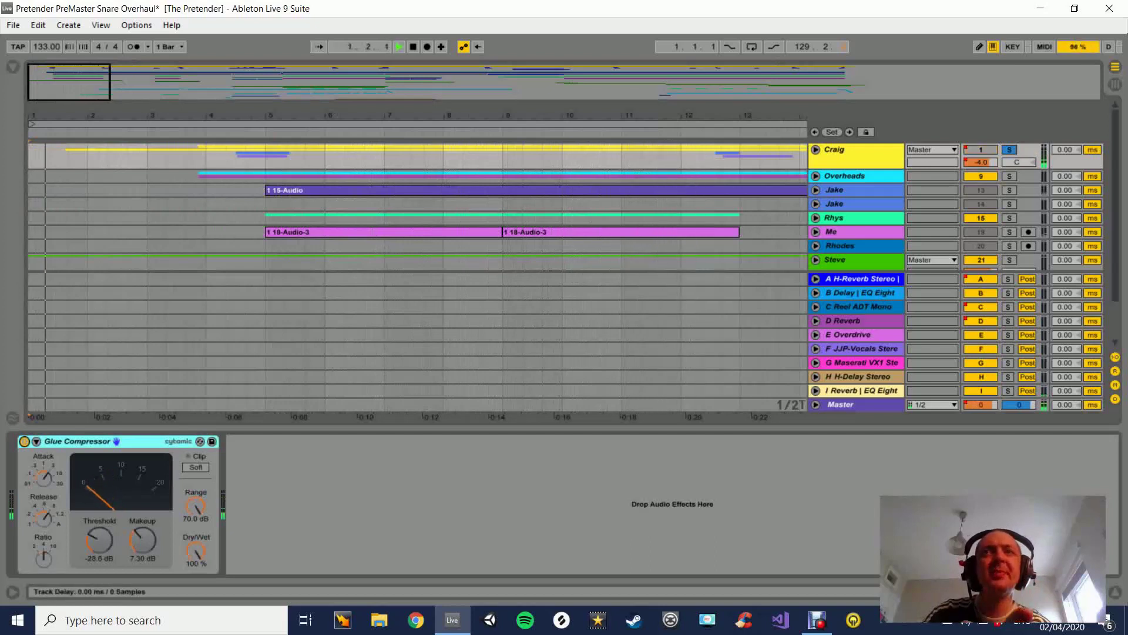
{"action": "left_click", "coordinate": [856, 154]}
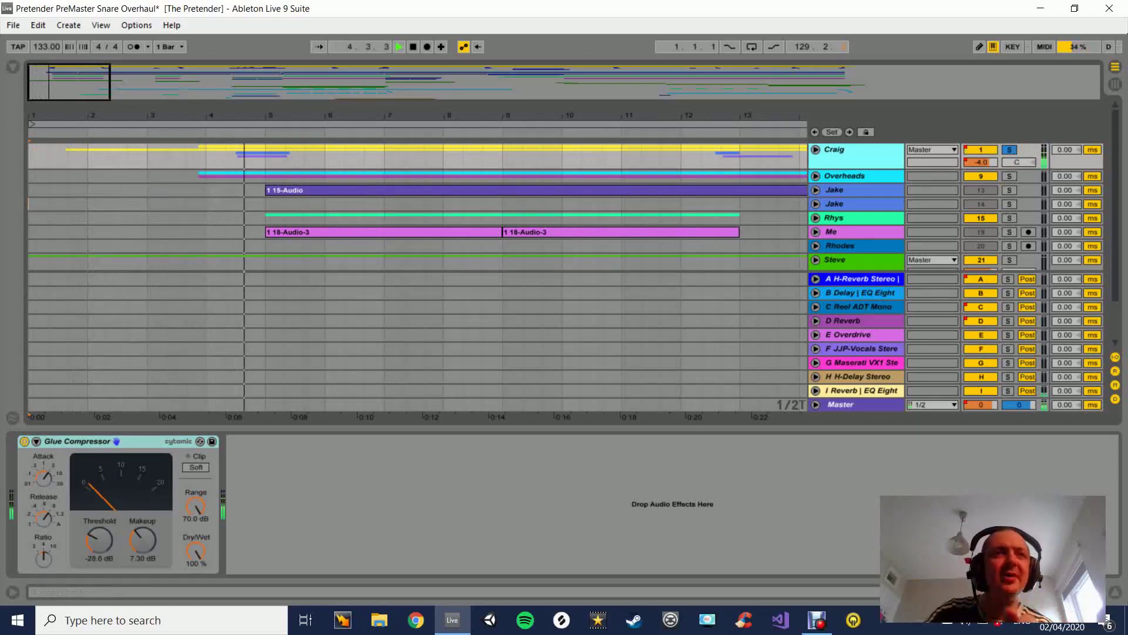
{"action": "key", "text": "space"}
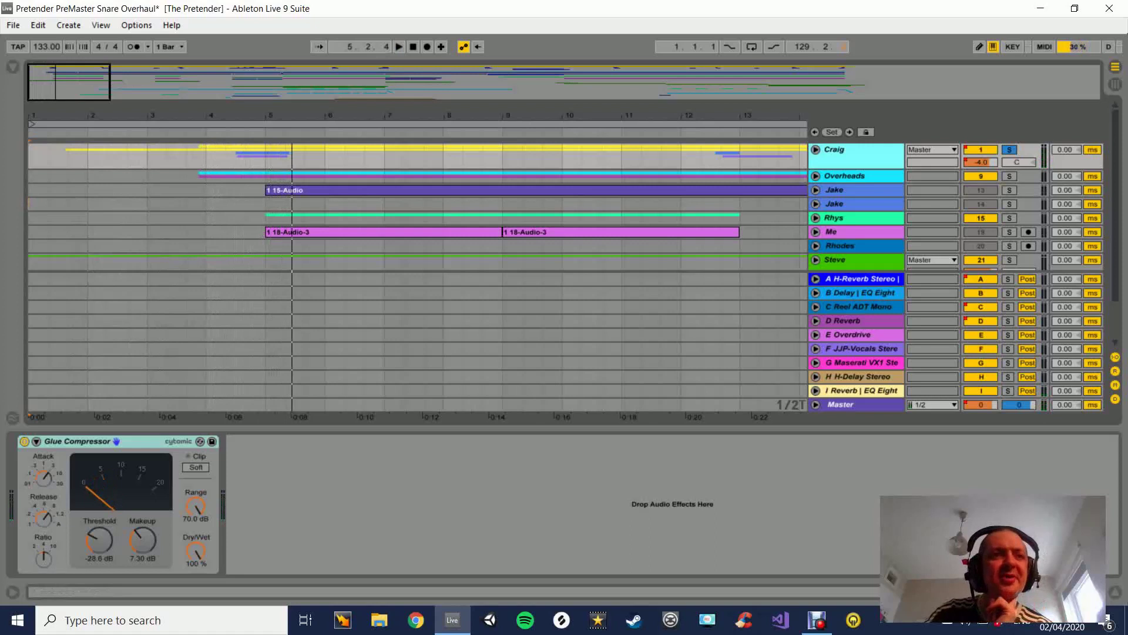
Play the soloed drum group while adjusting the Glue Compressor's makeup gain, ending at 6.51 dB.
{"action": "left_click", "coordinate": [142, 539]}
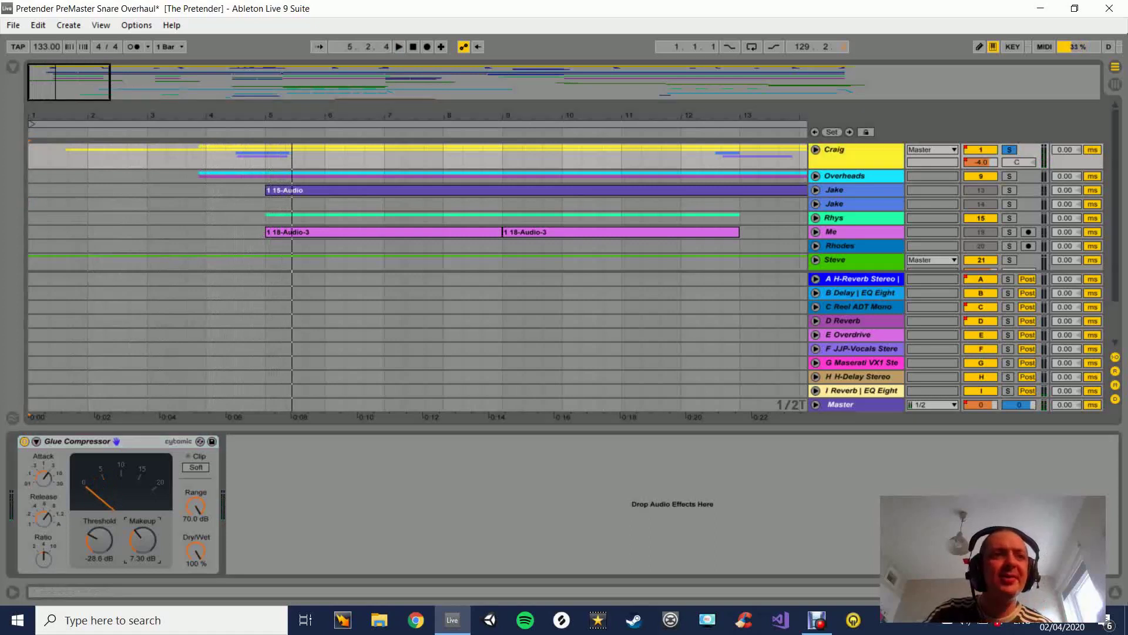
{"action": "key", "text": "space"}
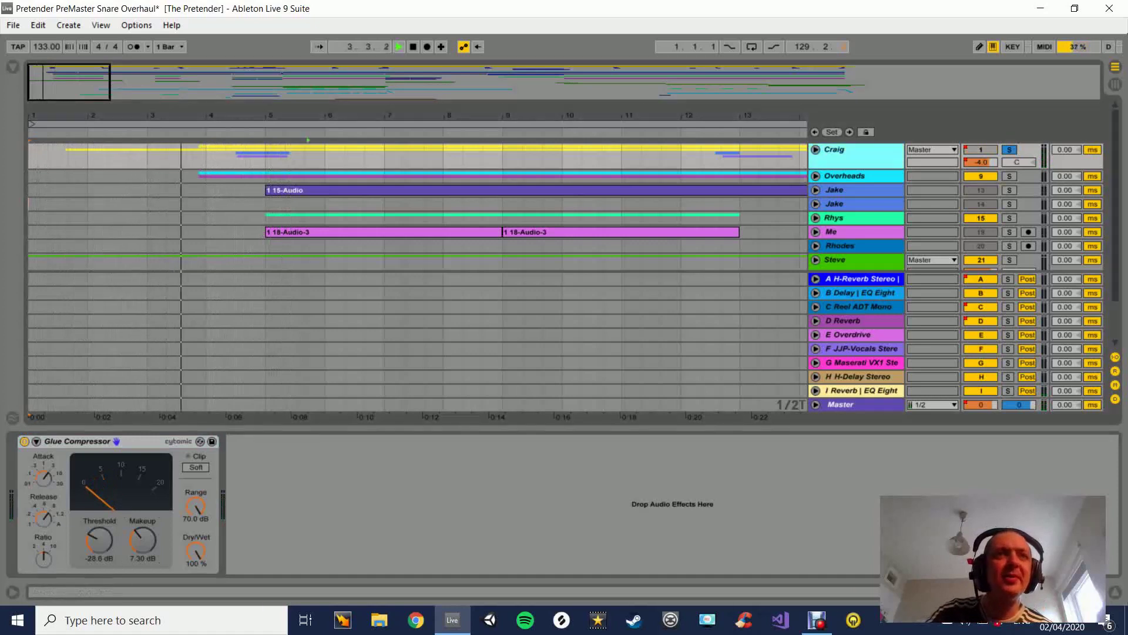
{"action": "left_click", "coordinate": [980, 150]}
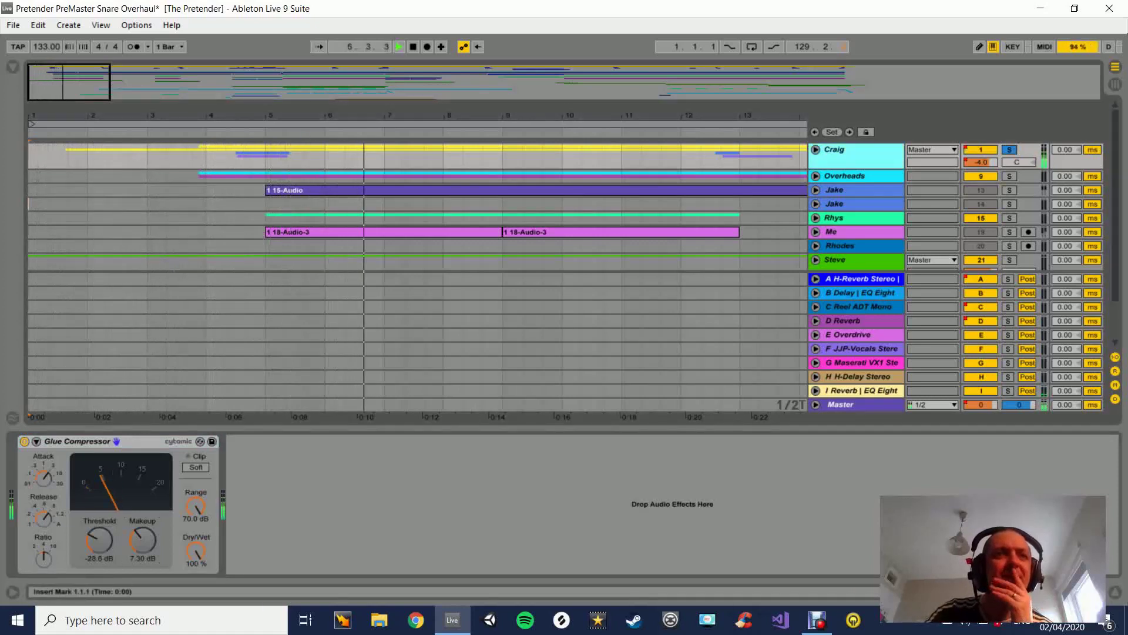
{"action": "left_click_drag", "start_coordinate": [143, 539], "coordinate": [143, 464]}
{"action": "left_click_drag", "start_coordinate": [143, 539], "coordinate": [142, 623]}
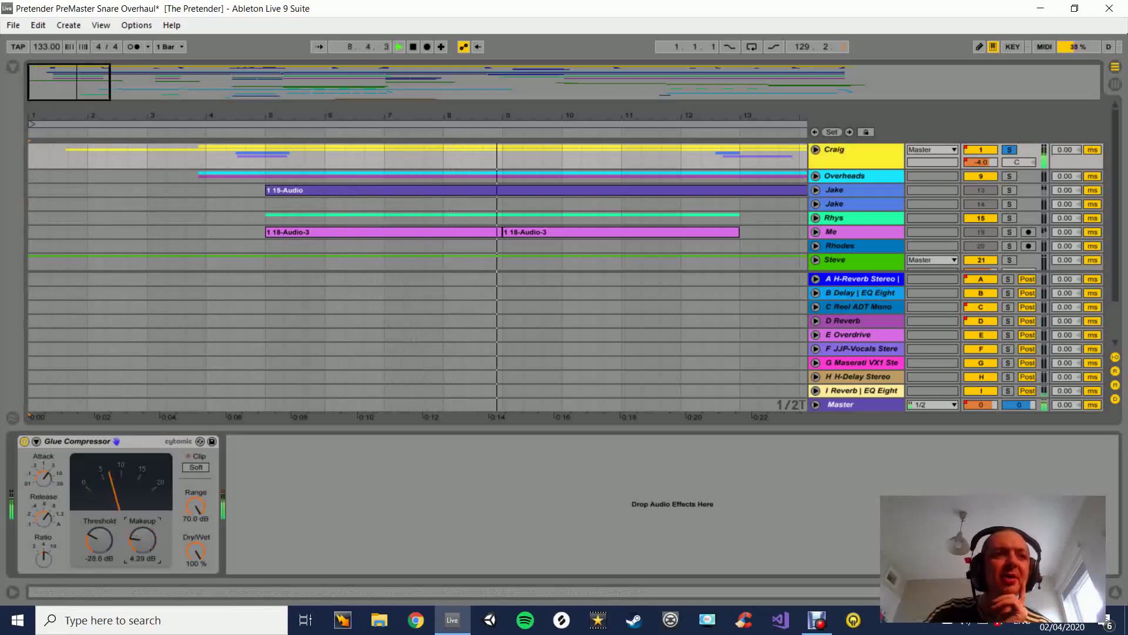
{"action": "left_click_drag", "start_coordinate": [143, 539], "coordinate": [143, 534]}
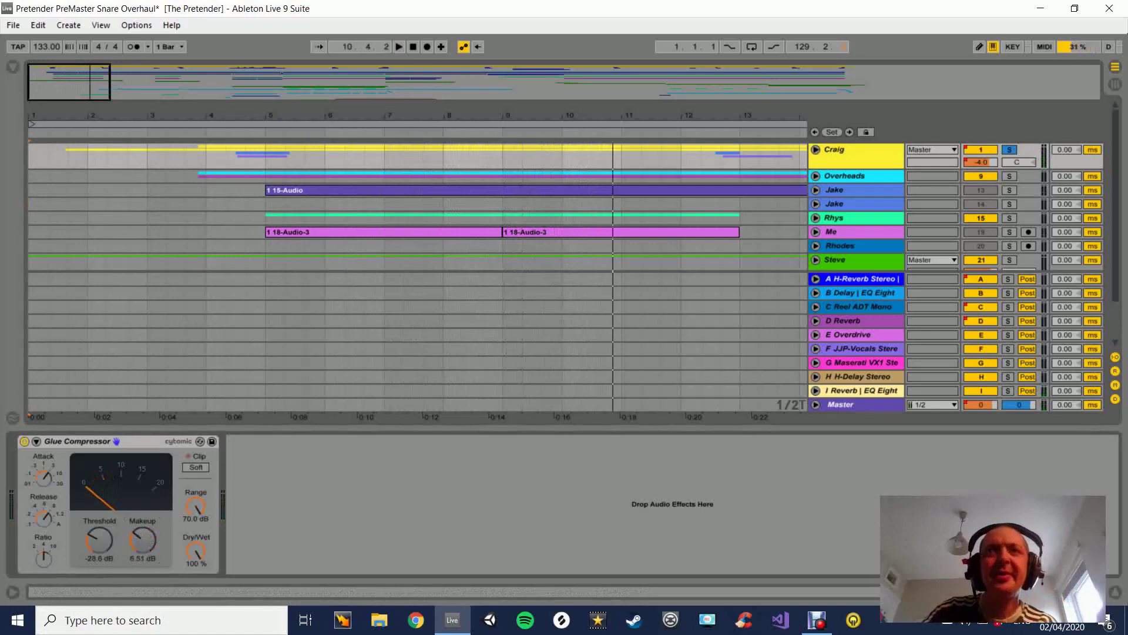
Unfold the drum group, show the Kick track's effects, and listen to the kick soloed.
{"action": "left_click", "coordinate": [815, 150]}
{"action": "scroll", "coordinate": [564, 207], "scroll_direction": "down", "scroll_amount": 2}
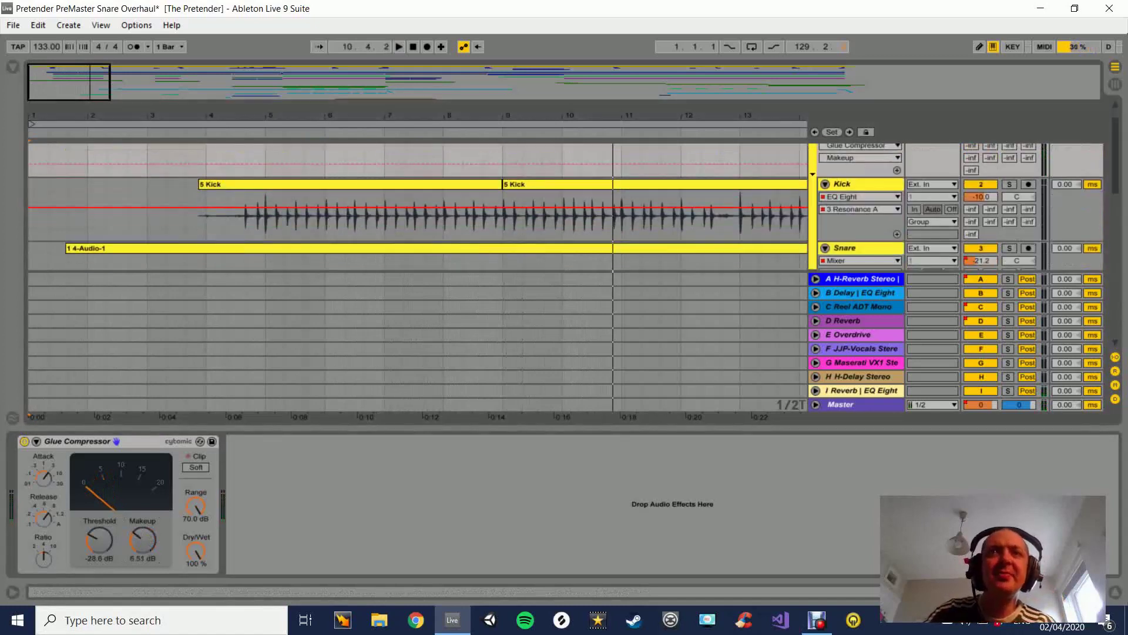
{"action": "left_click", "coordinate": [842, 185]}
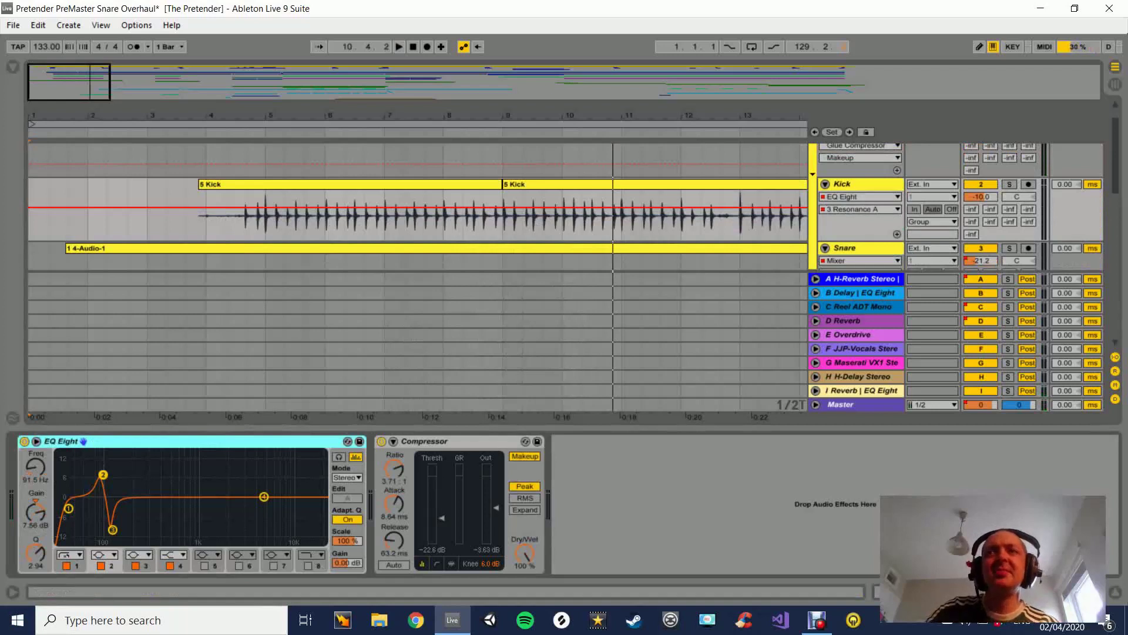
{"action": "left_click", "coordinate": [1009, 184]}
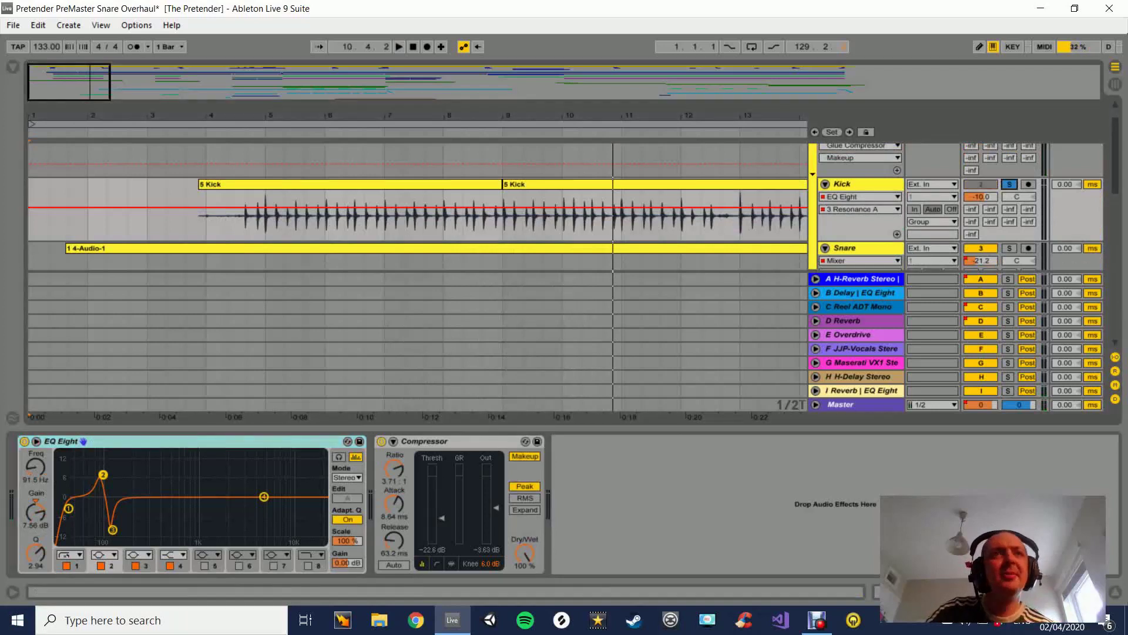
{"action": "key", "text": "space"}
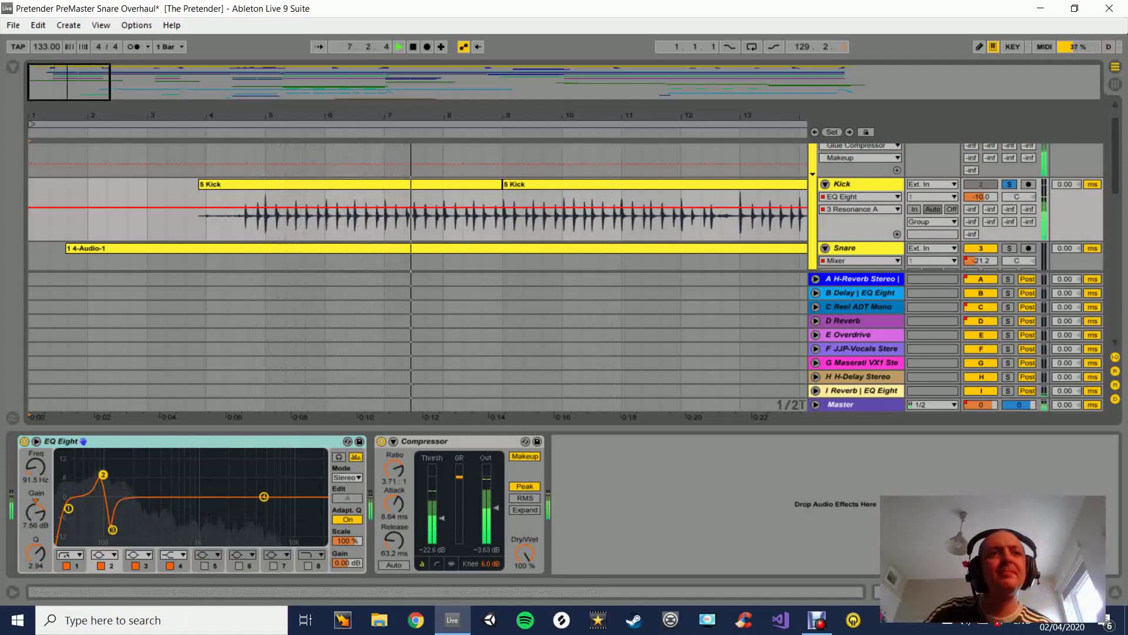
{"action": "key", "text": "space"}
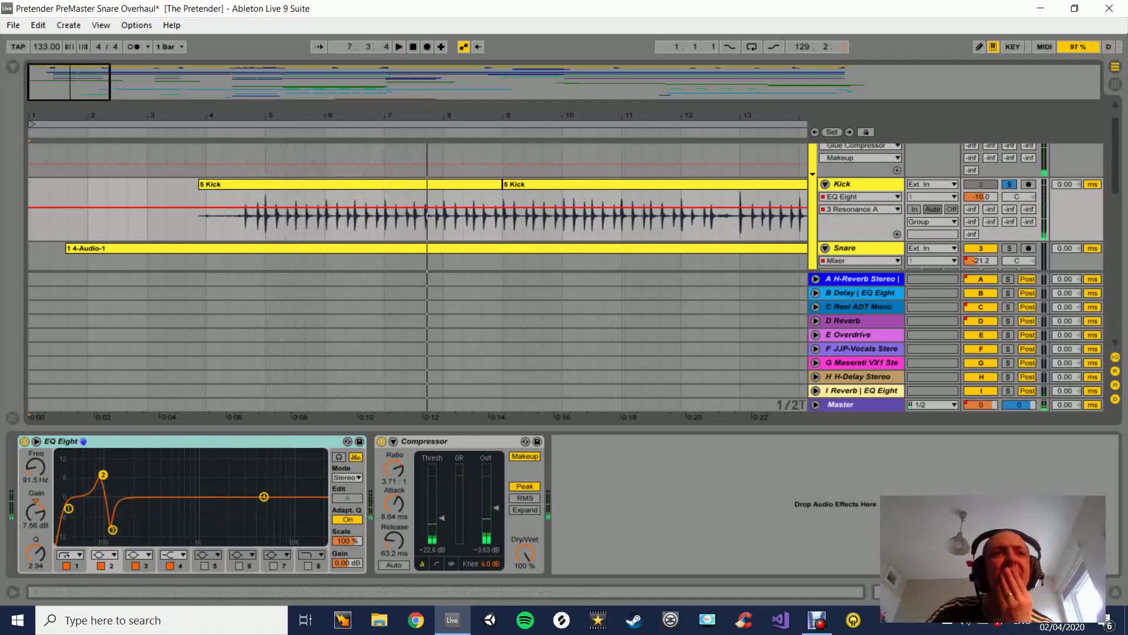
Select band 3 in the kick's EQ Eight and play the soloed kick with the EQ bypassed and active.
{"action": "left_click", "coordinate": [435, 441]}
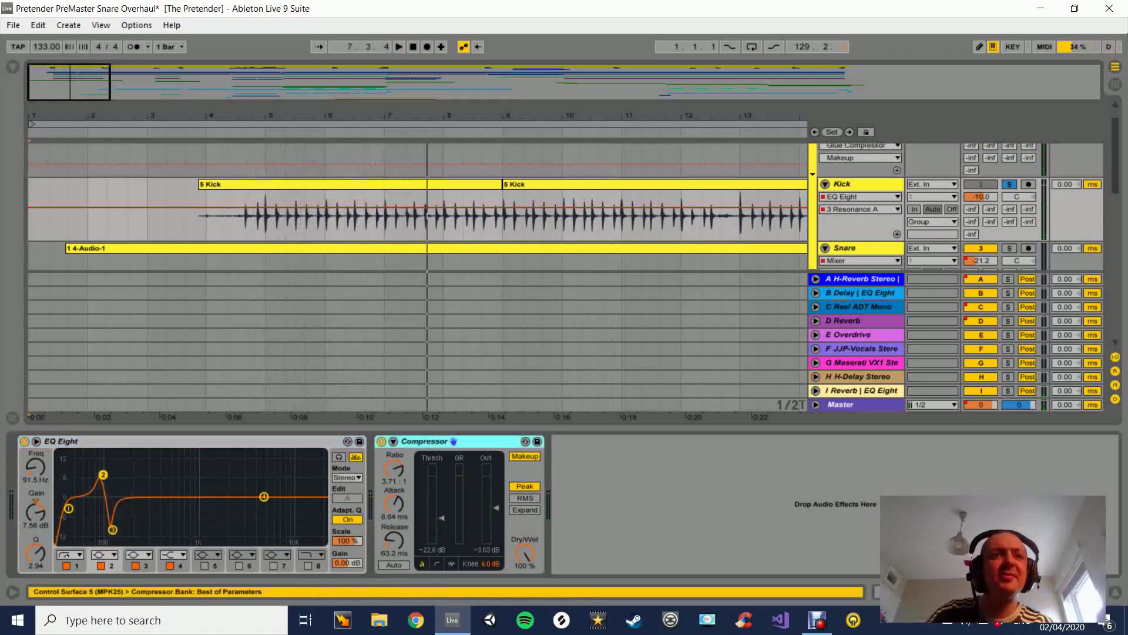
{"action": "left_click", "coordinate": [82, 442]}
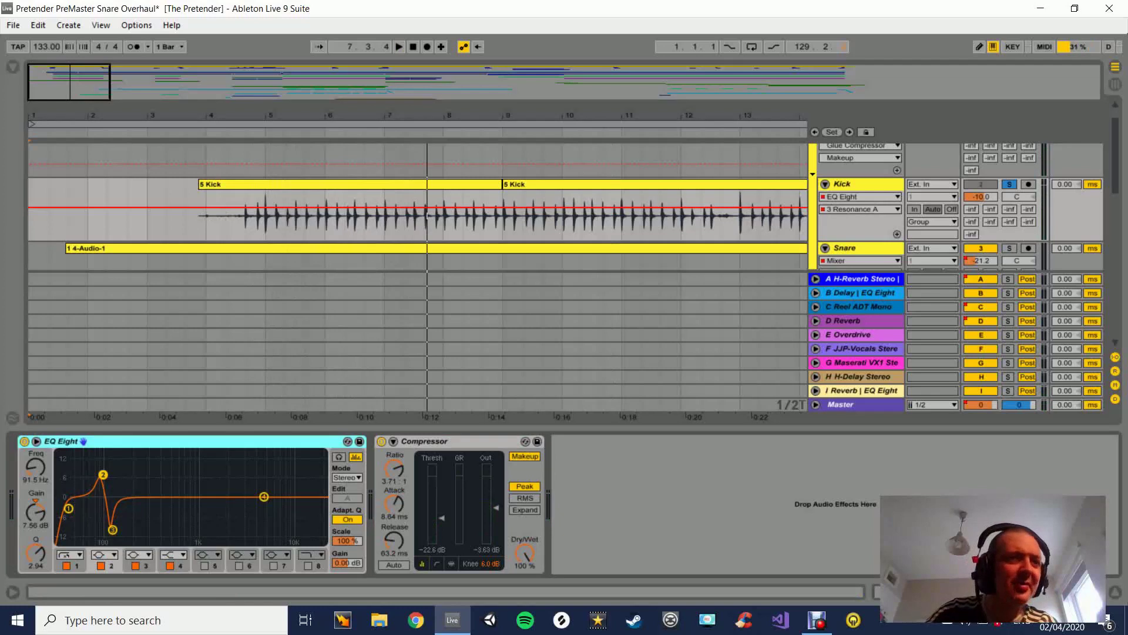
{"action": "left_click", "coordinate": [145, 565]}
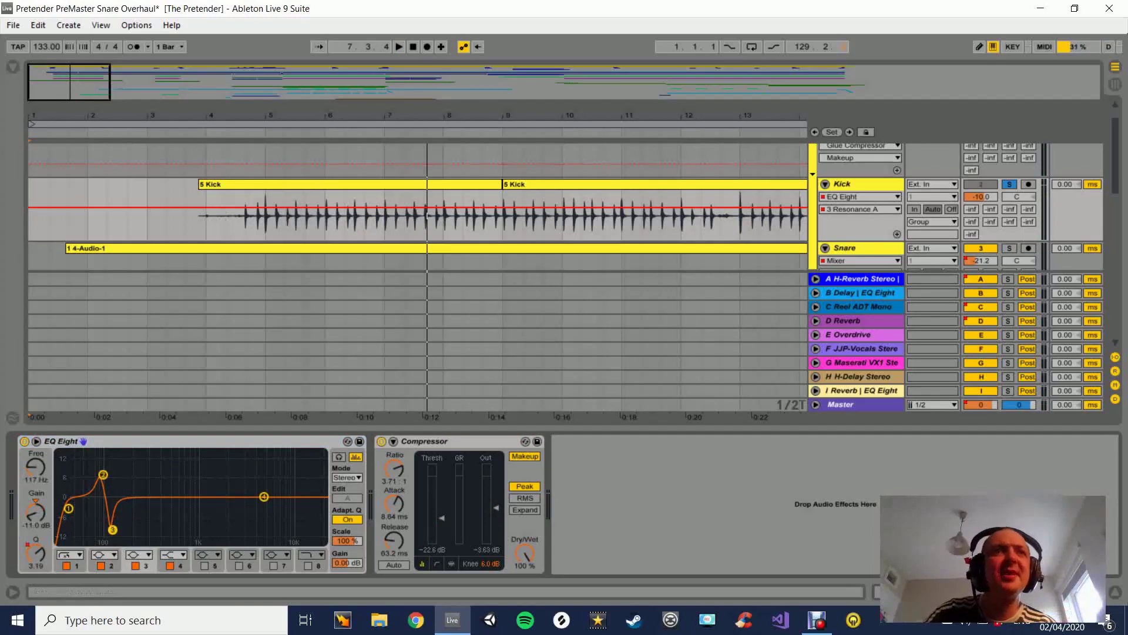
{"action": "key", "text": "space"}
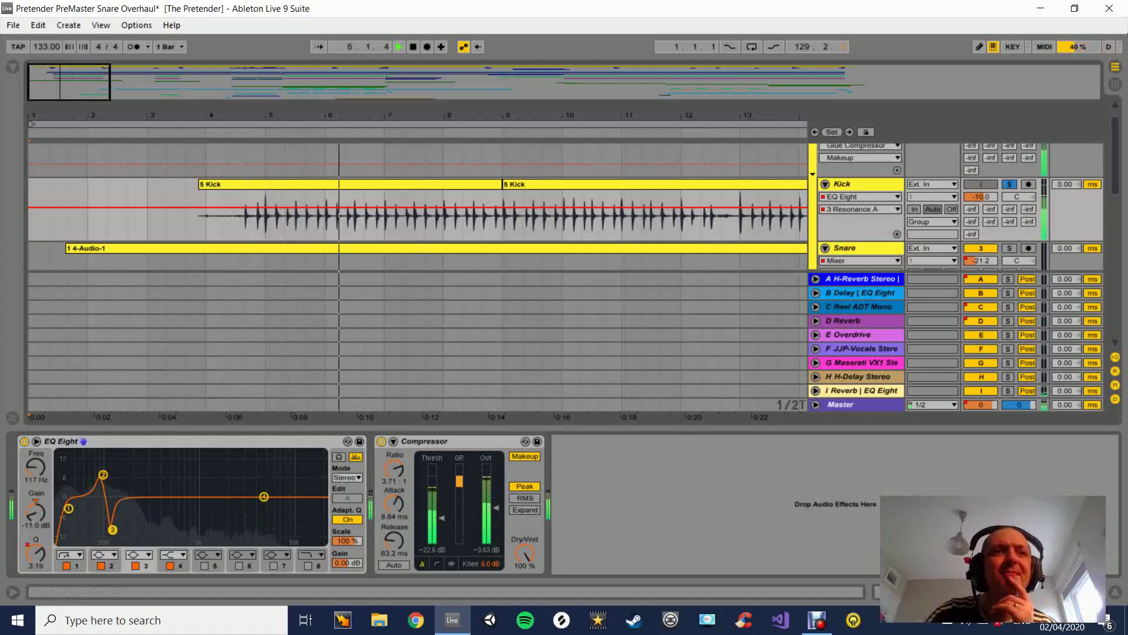
{"action": "left_click", "coordinate": [24, 441]}
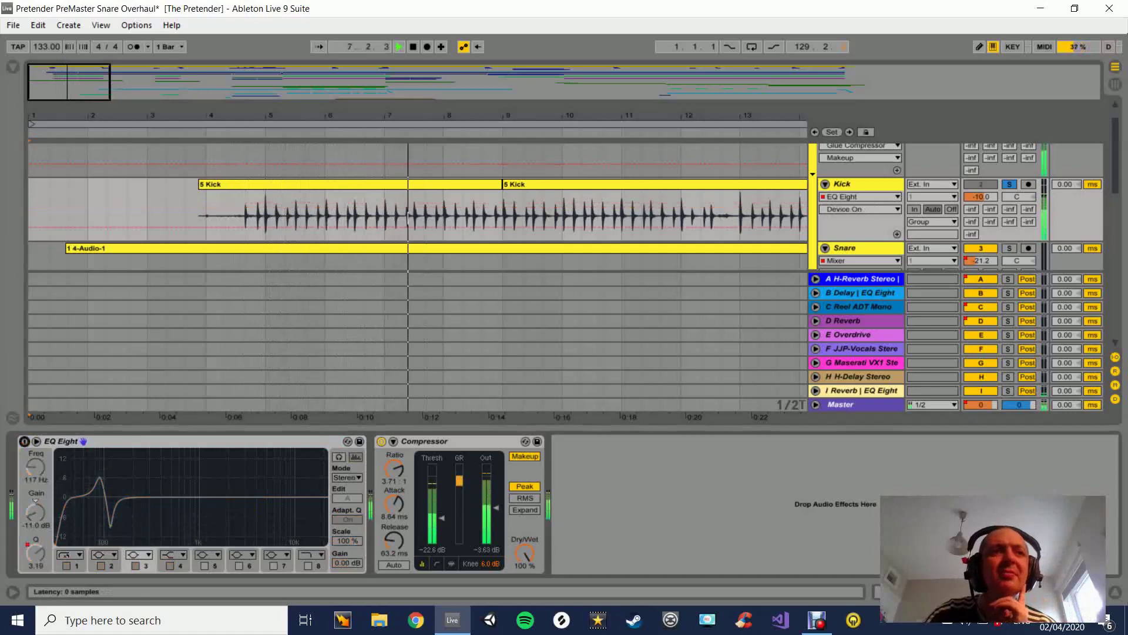
{"action": "key", "text": "0"}
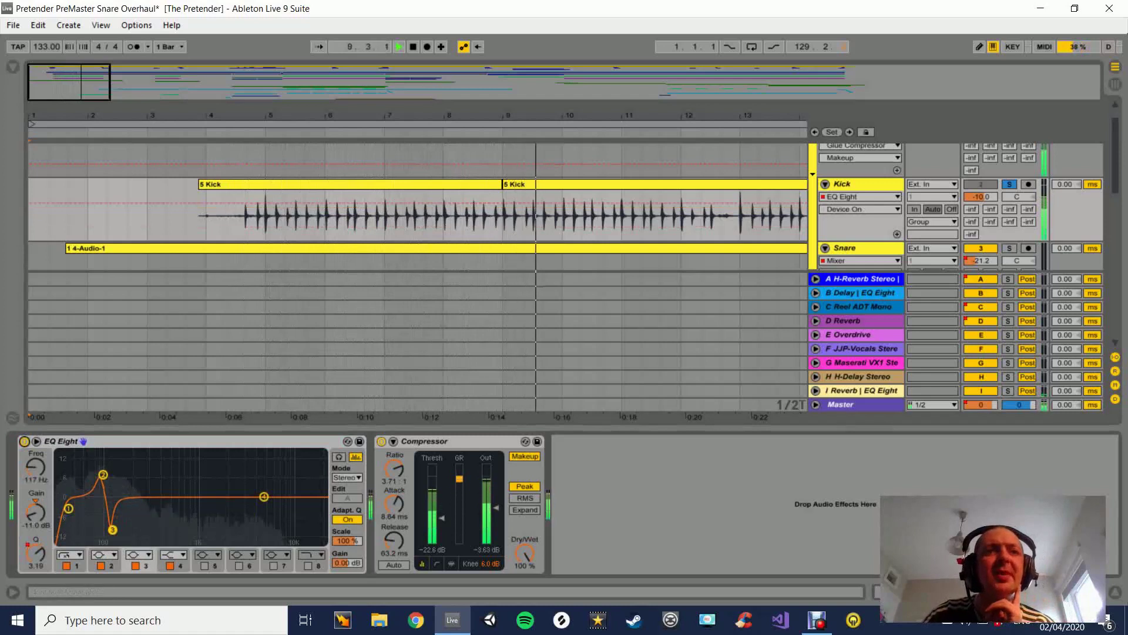
{"action": "key", "text": "space"}
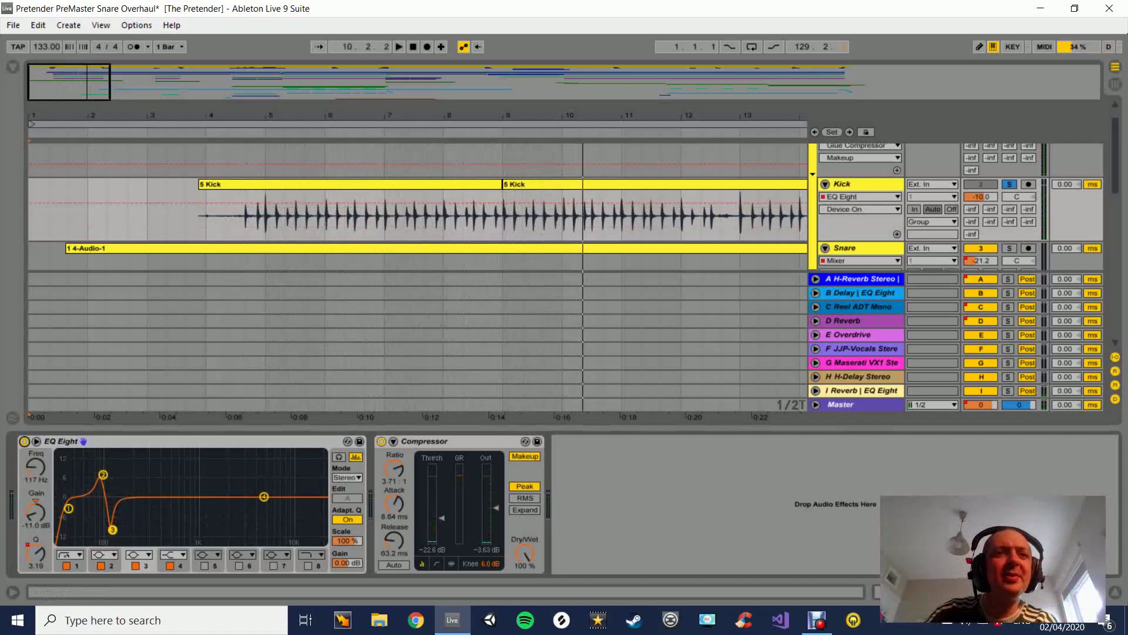
Play the soloed kick with its Compressor alternately bypassed and active, and unsolo the Kick track.
{"action": "left_click", "coordinate": [425, 441]}
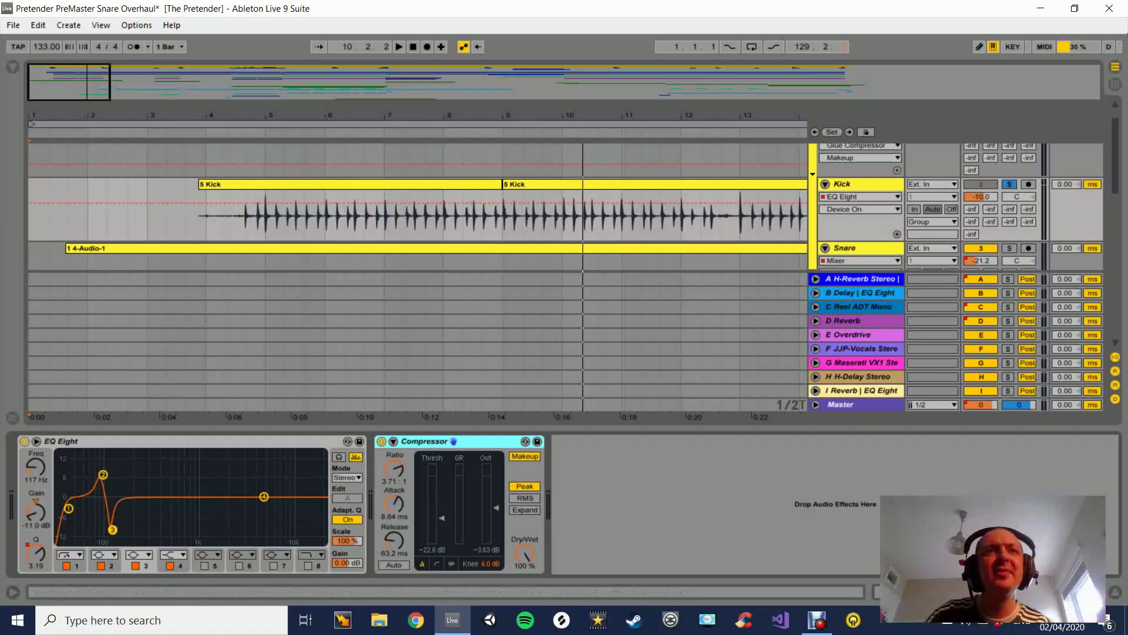
{"action": "key", "text": "space"}
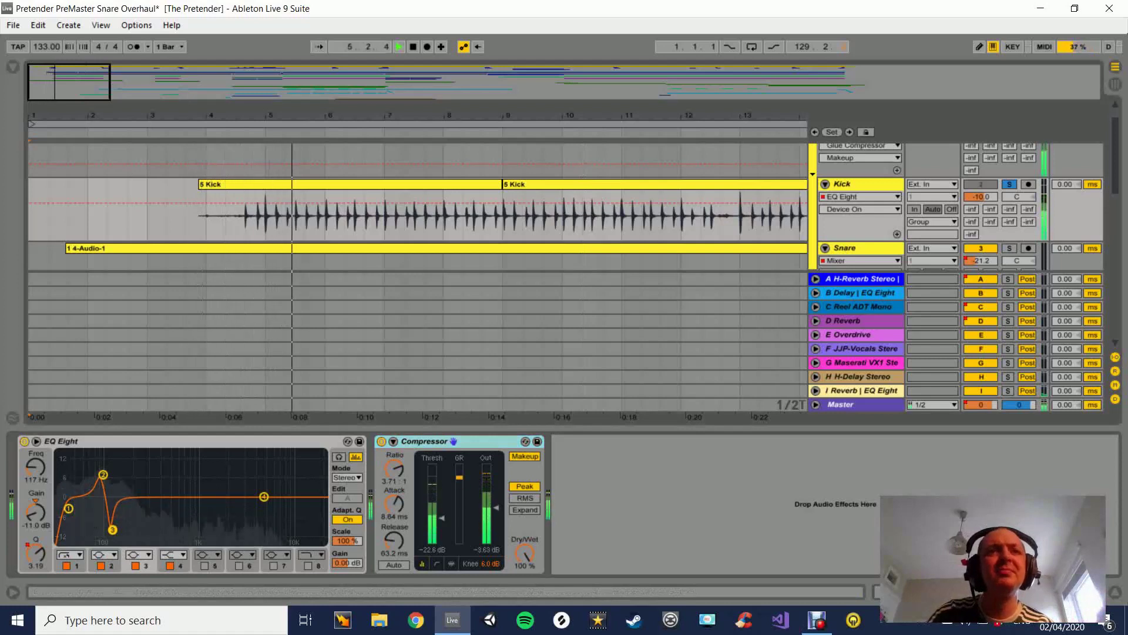
{"action": "left_click", "coordinate": [381, 441]}
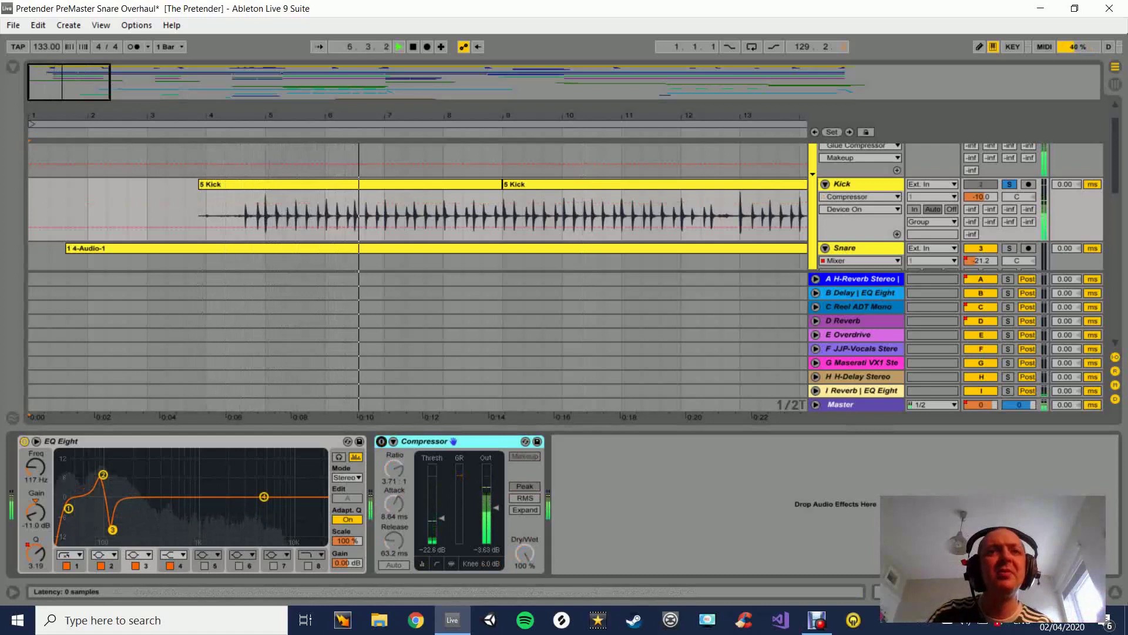
{"action": "key", "text": "0"}
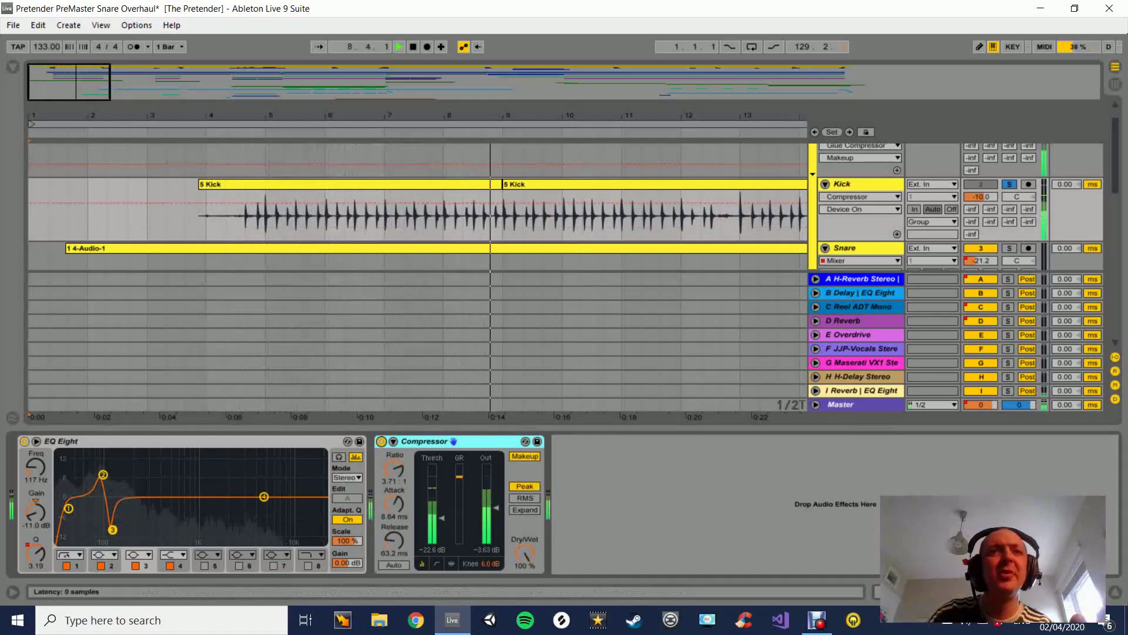
{"action": "key", "text": "0"}
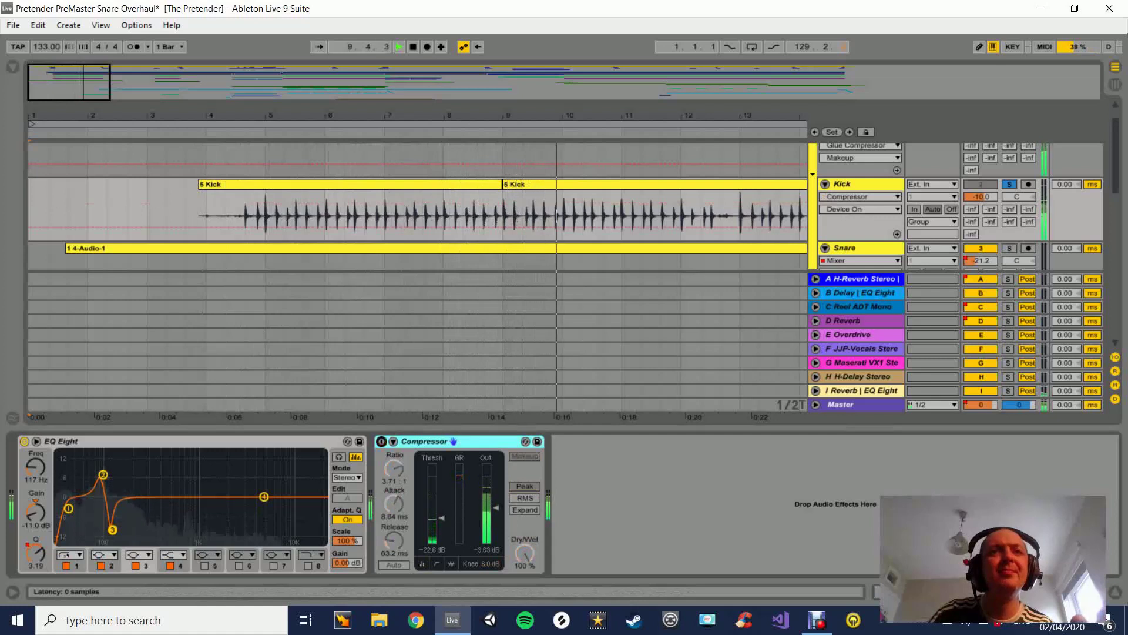
{"action": "key", "text": "0"}
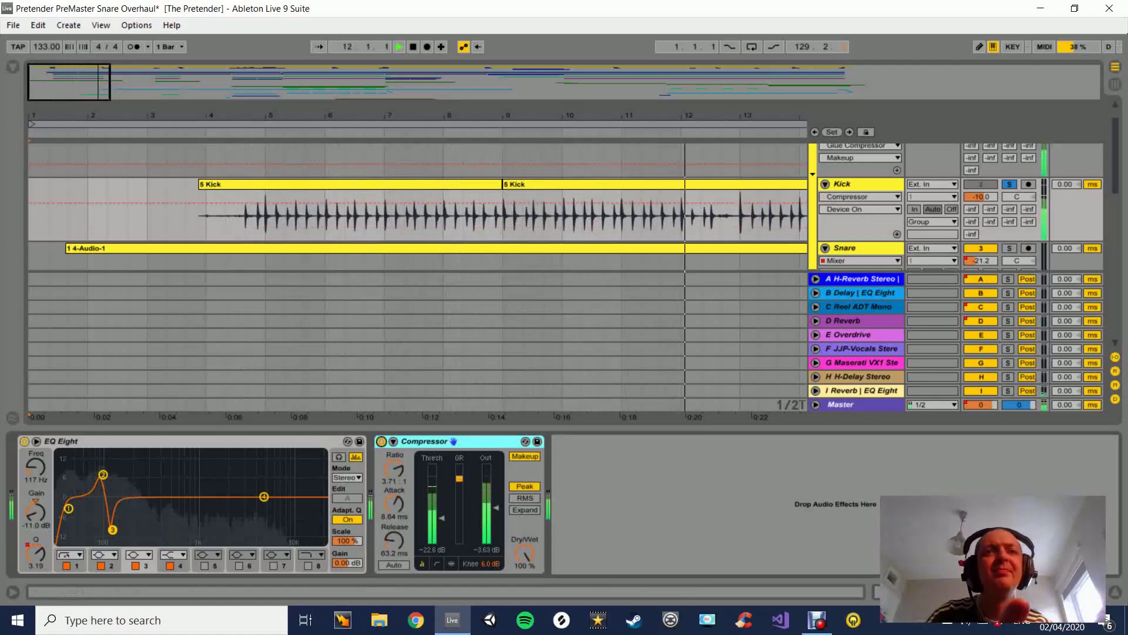
{"action": "key", "text": "space"}
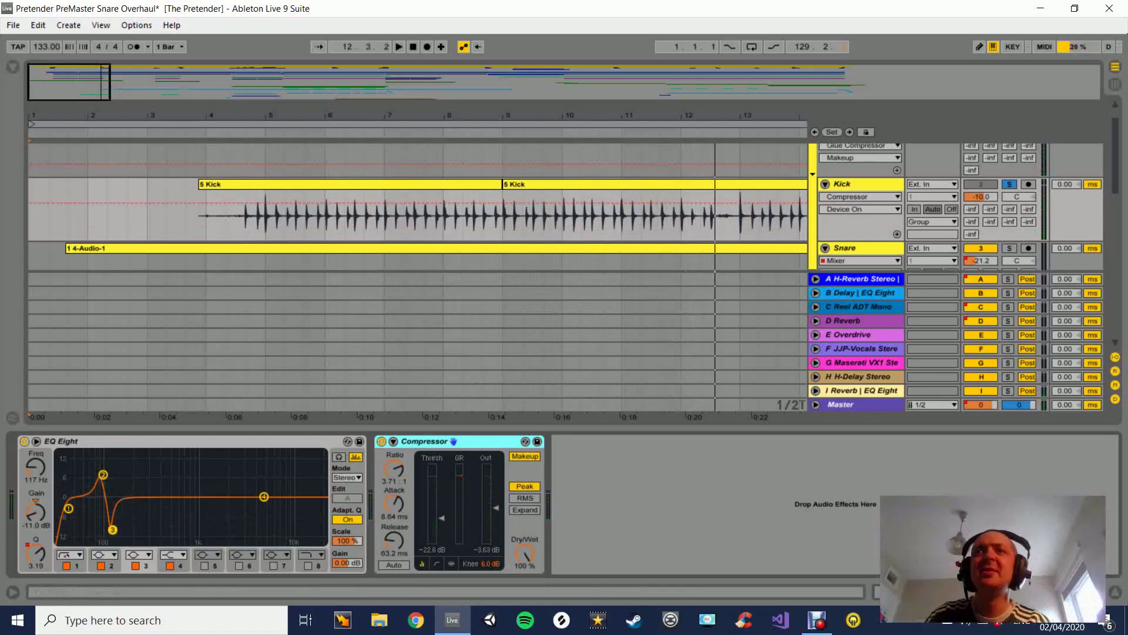
{"action": "left_click", "coordinate": [1009, 185]}
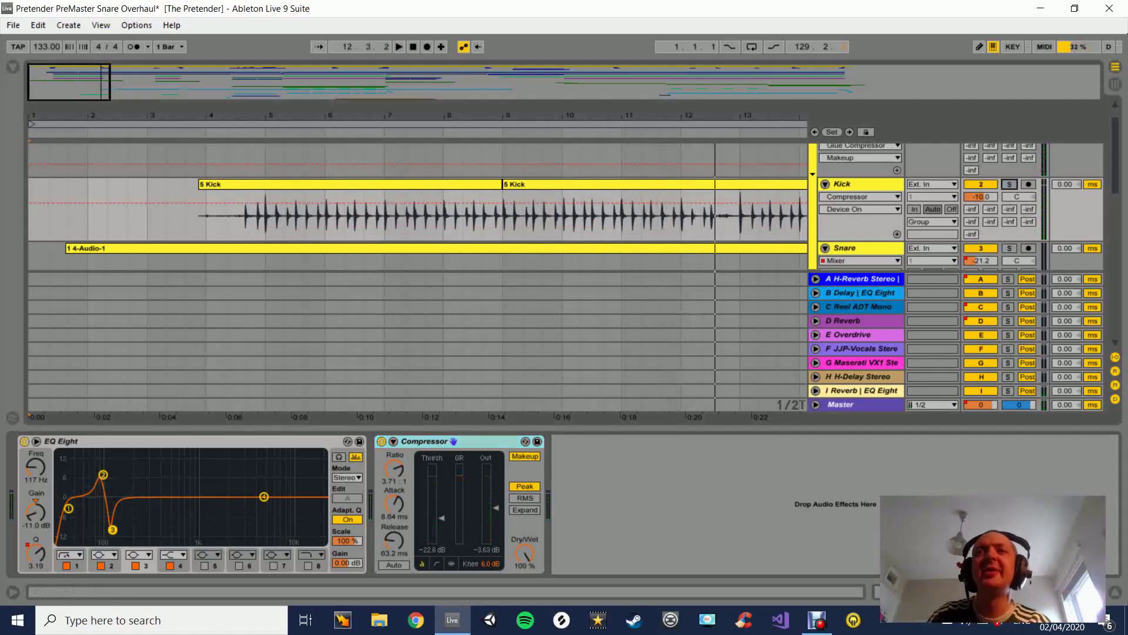
Hide the effects view, zoom out to the whole song, and examine the Snare track's waveform and volume automation.
{"action": "scroll", "coordinate": [566, 206], "scroll_direction": "down", "scroll_amount": 3}
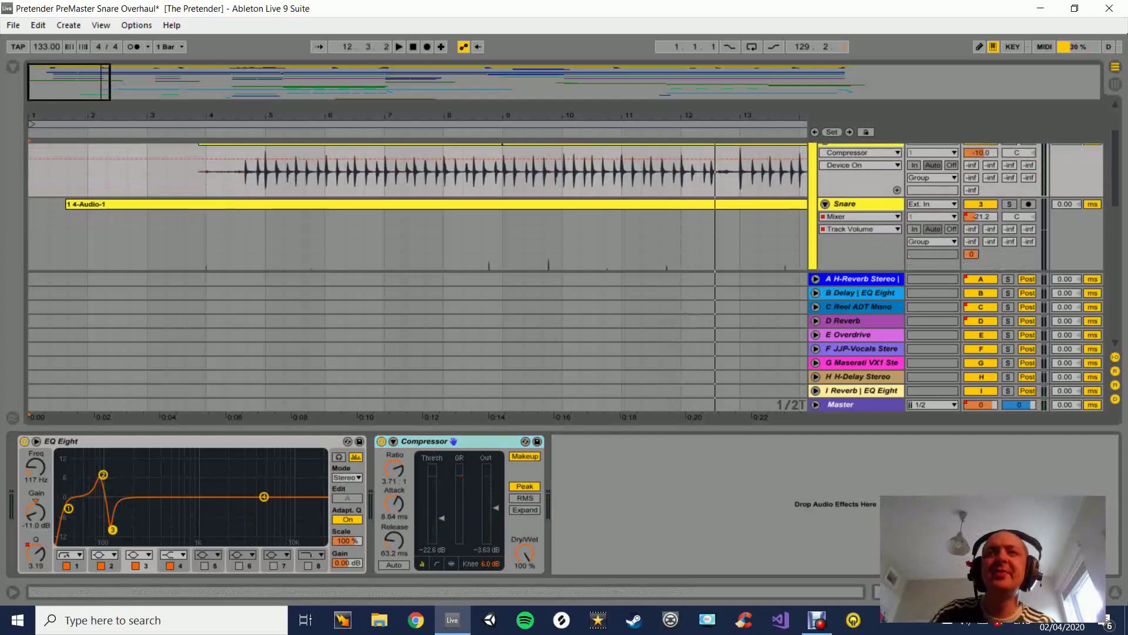
{"action": "key", "text": "ctrl+alt+l"}
{"action": "key", "text": "minus"}
{"action": "key", "text": "minus"}
{"action": "key", "text": "minus"}
{"action": "key", "text": "minus"}
{"action": "key", "text": "minus"}
{"action": "key", "text": "minus"}
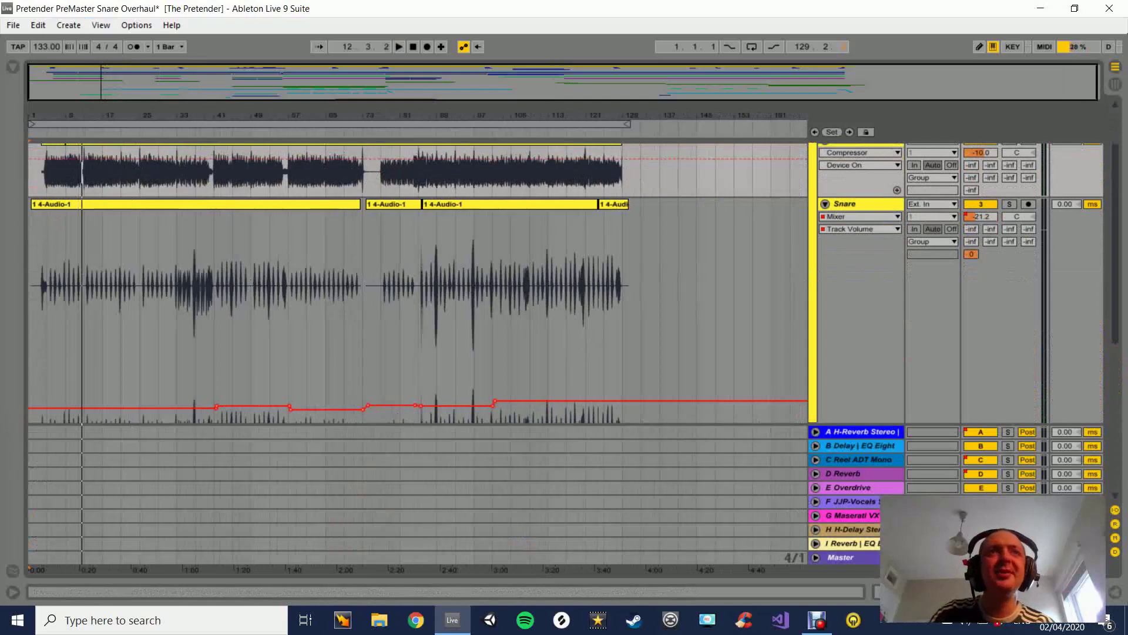
{"action": "scroll", "coordinate": [418, 282], "scroll_direction": "down", "scroll_amount": 3}
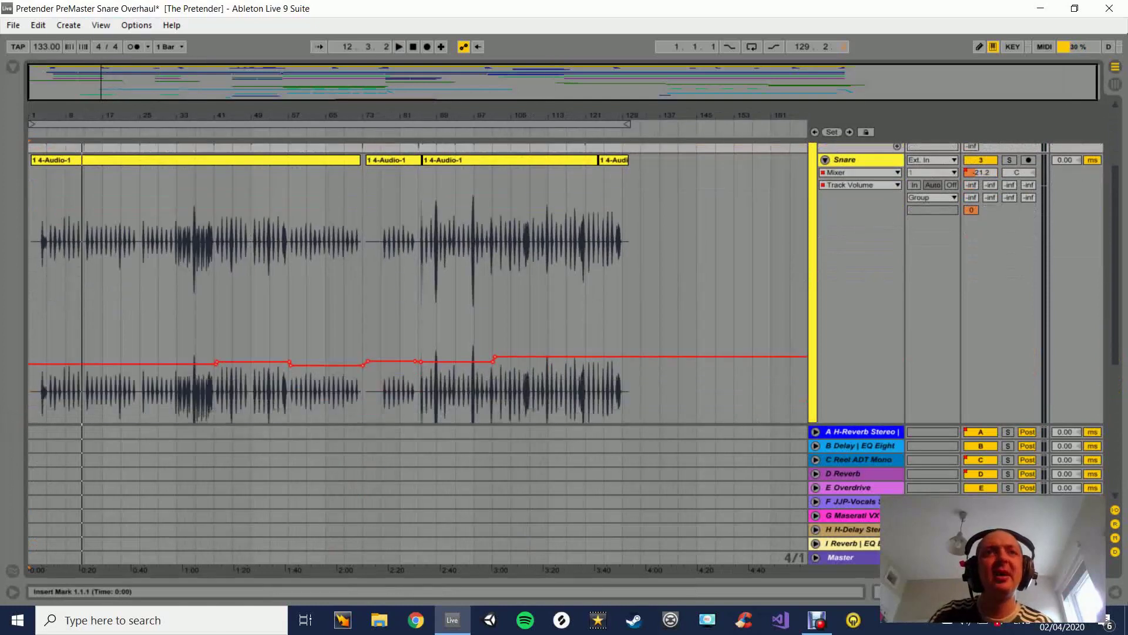
{"action": "scroll", "coordinate": [418, 282], "scroll_direction": "down", "scroll_amount": 1}
{"action": "scroll", "coordinate": [417, 282], "scroll_direction": "up", "scroll_amount": 5}
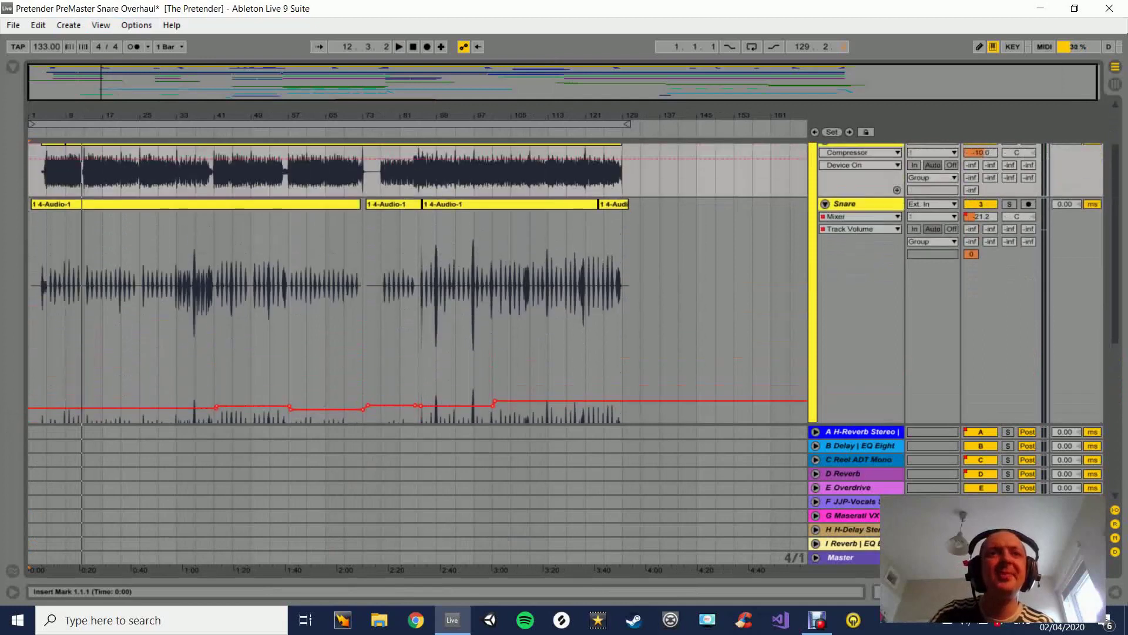
Select the Snare track and show its effects chain with the Compressor, EQ Eight and CLA-76 Stereo.
{"action": "left_click", "coordinate": [853, 248]}
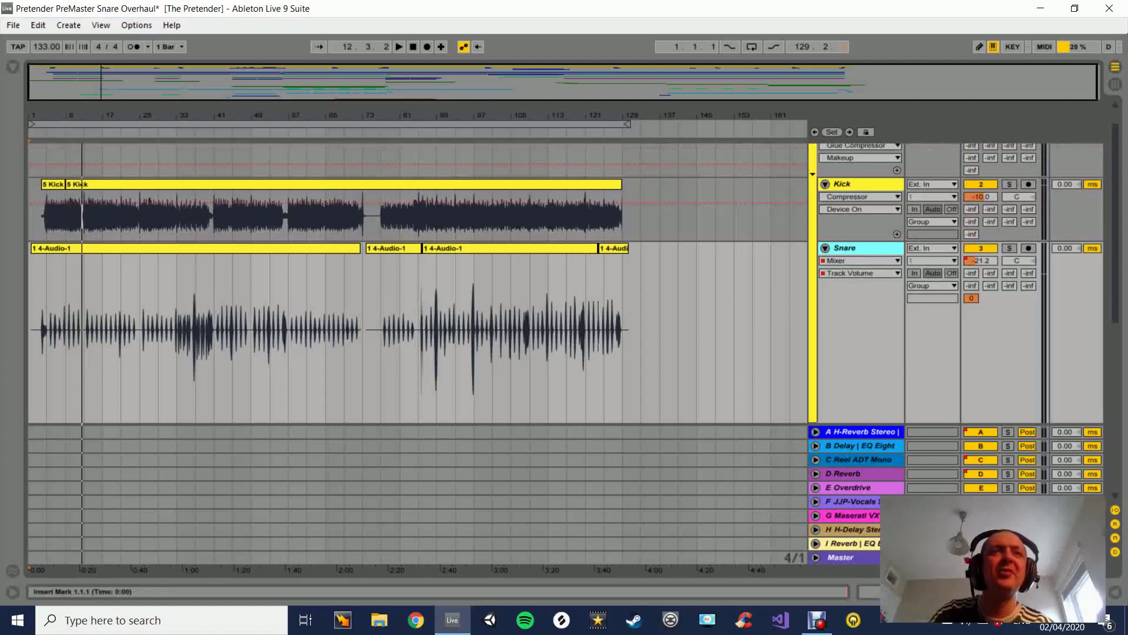
{"action": "scroll", "coordinate": [417, 282], "scroll_direction": "down", "scroll_amount": 3}
{"action": "scroll", "coordinate": [417, 282], "scroll_direction": "down", "scroll_amount": 3}
{"action": "scroll", "coordinate": [417, 283], "scroll_direction": "up", "scroll_amount": 3}
{"action": "scroll", "coordinate": [81, 216], "scroll_direction": "up", "scroll_amount": 5}
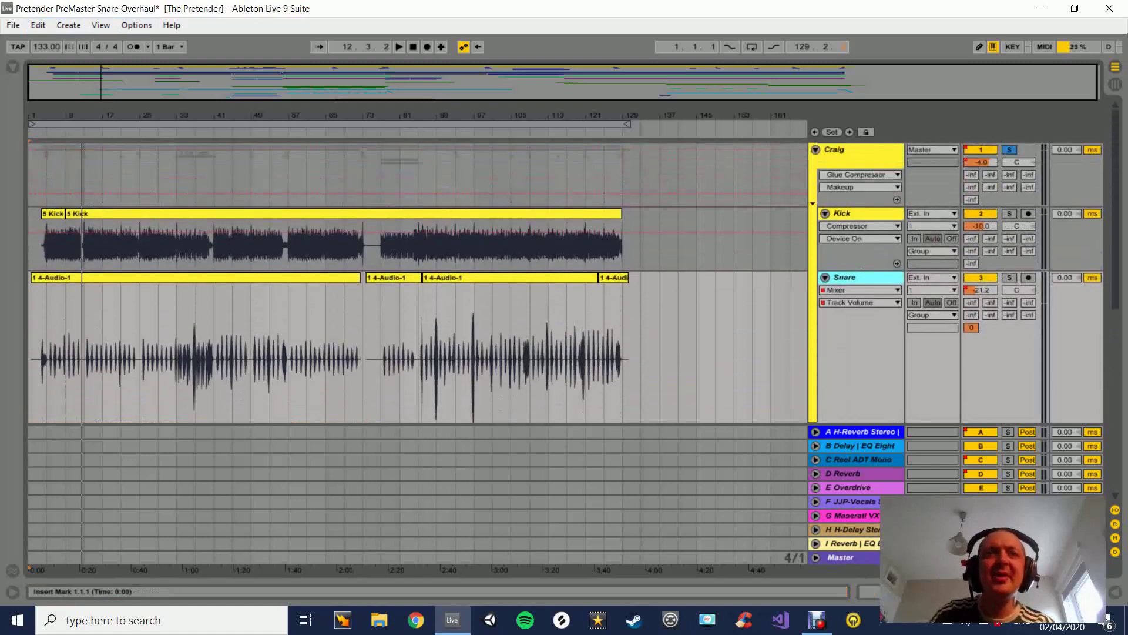
{"action": "double_click", "coordinate": [843, 213]}
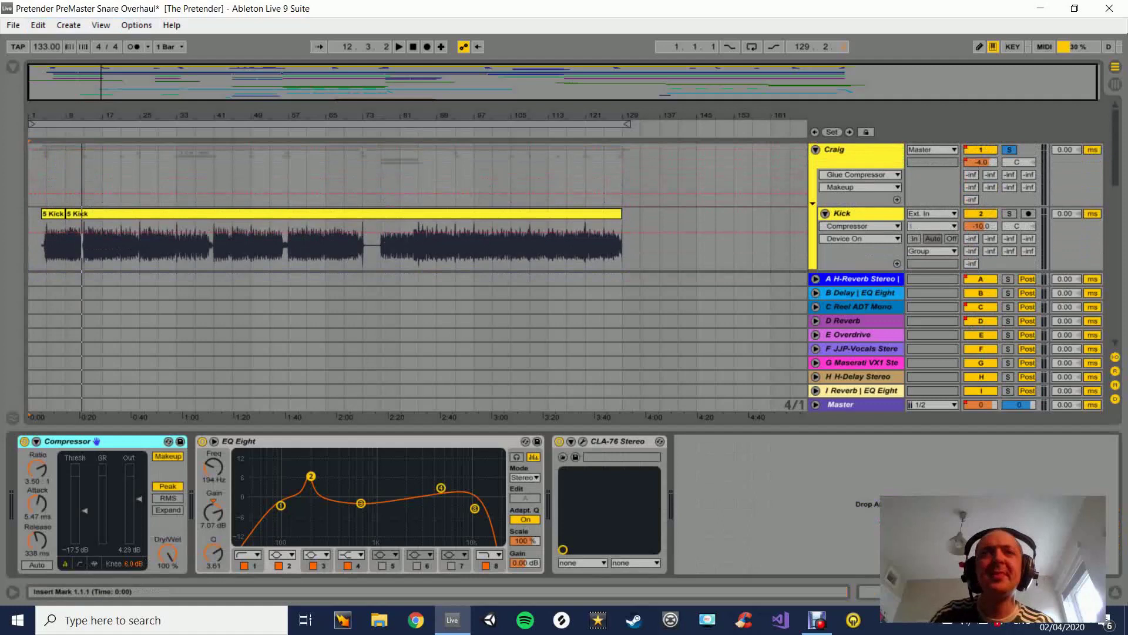
Hide the effects view and examine the enlarged Snare track's waveform and volume automation alongside the tracks above and below it.
{"action": "key", "text": "ctrl+z"}
{"action": "key", "text": "ctrl+alt+l"}
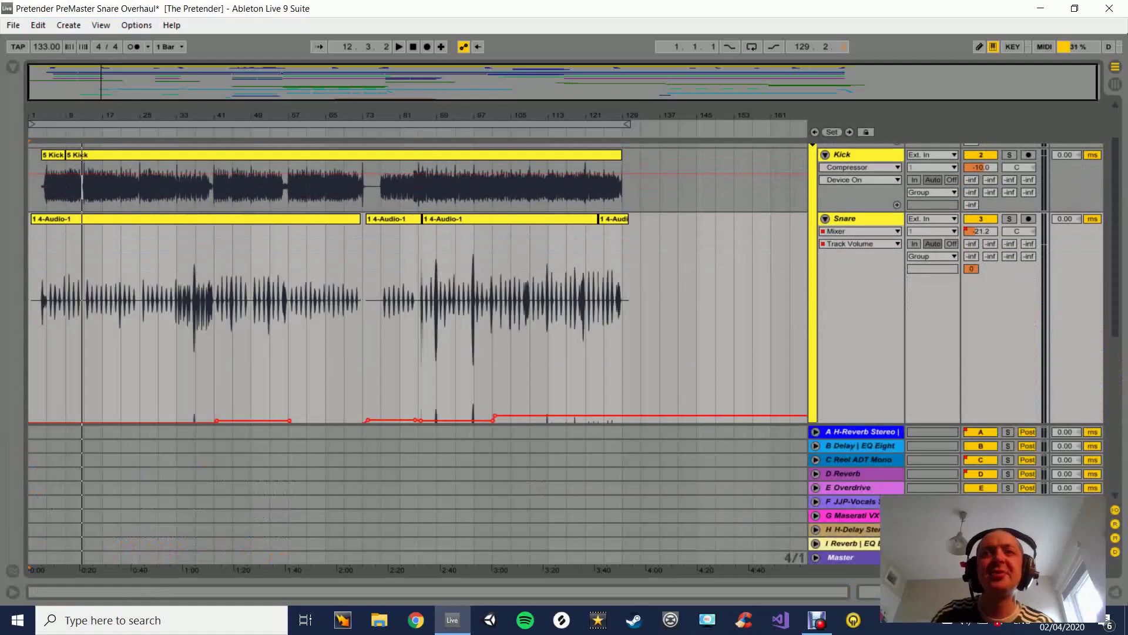
{"action": "scroll", "coordinate": [417, 282], "scroll_direction": "down", "scroll_amount": 4}
{"action": "scroll", "coordinate": [411, 282], "scroll_direction": "down", "scroll_amount": 1}
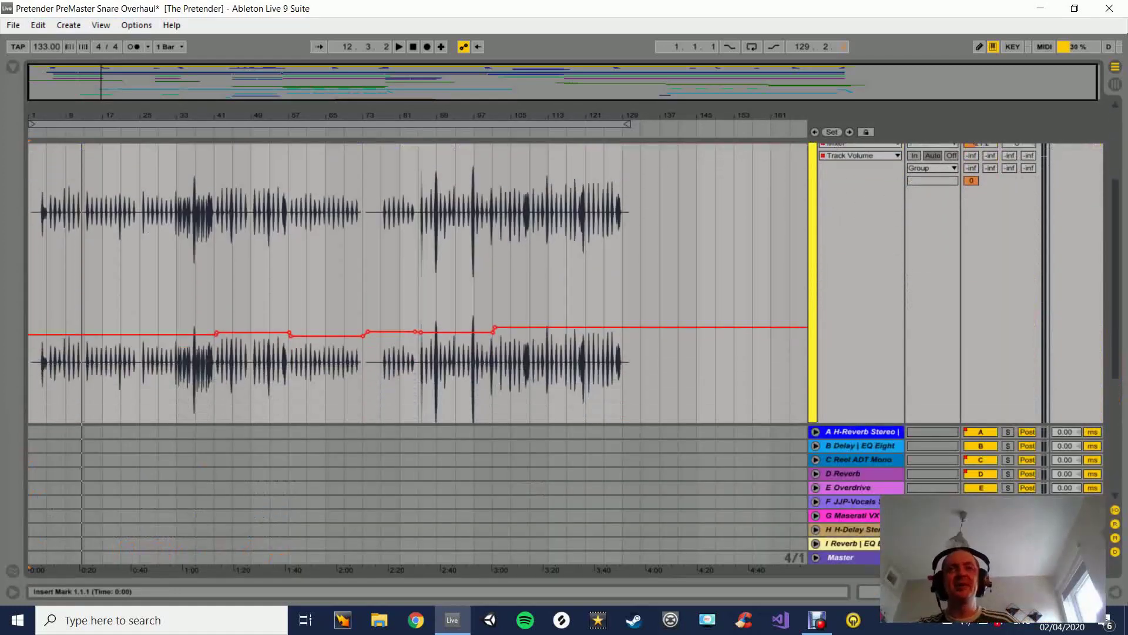
{"action": "scroll", "coordinate": [411, 282], "scroll_direction": "up", "scroll_amount": 3}
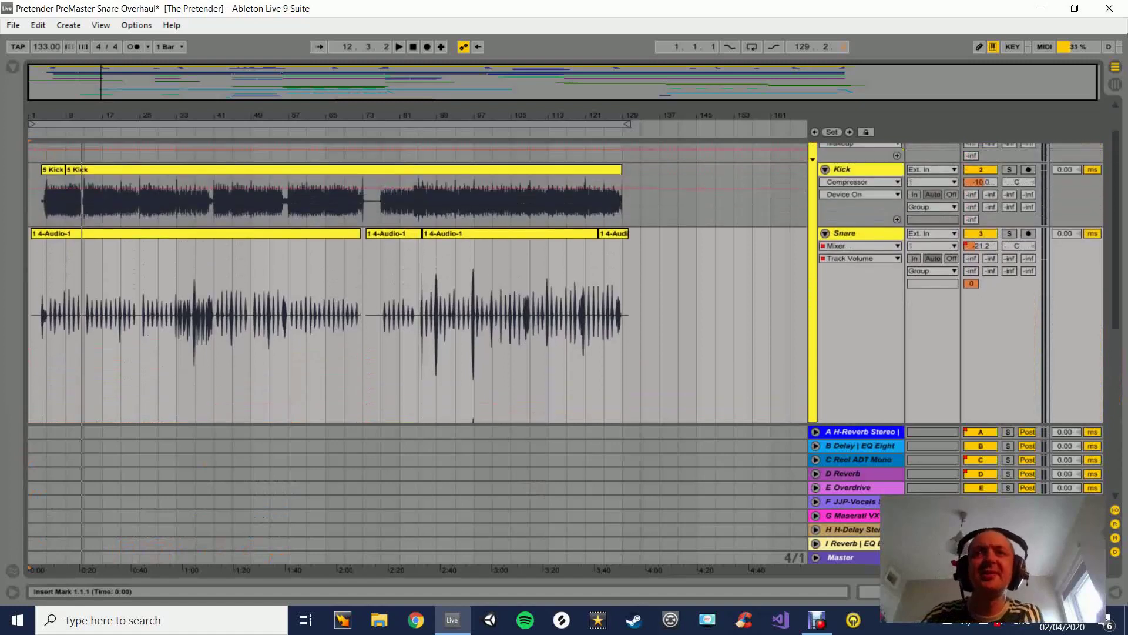
{"action": "scroll", "coordinate": [411, 282], "scroll_direction": "down", "scroll_amount": 6}
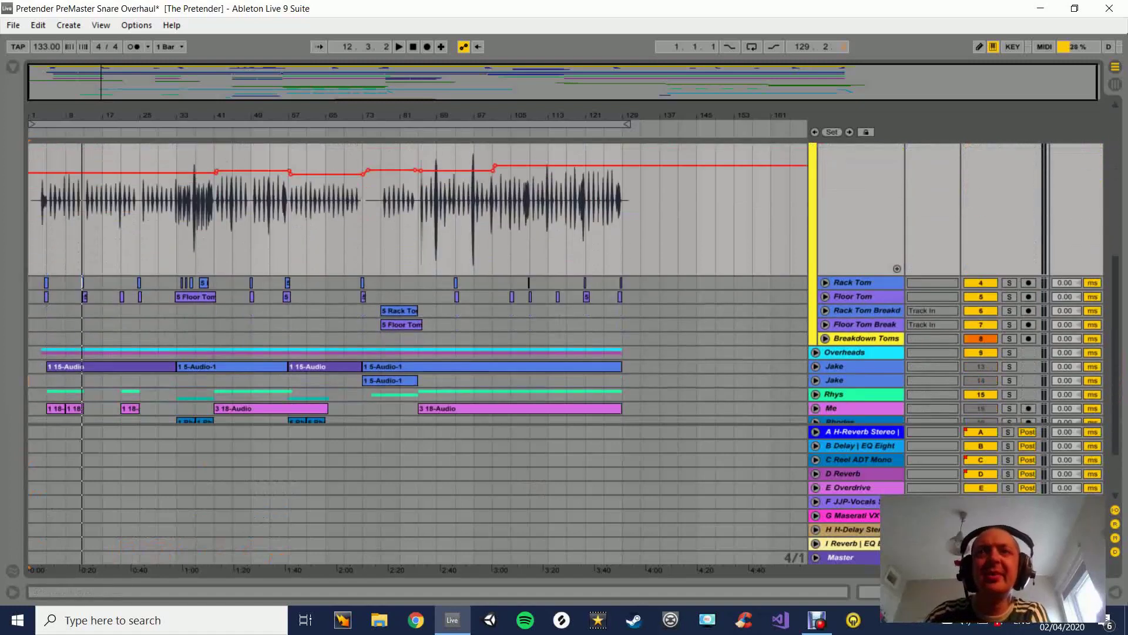
{"action": "scroll", "coordinate": [411, 282], "scroll_direction": "down", "scroll_amount": 3}
{"action": "scroll", "coordinate": [411, 282], "scroll_direction": "up", "scroll_amount": 6}
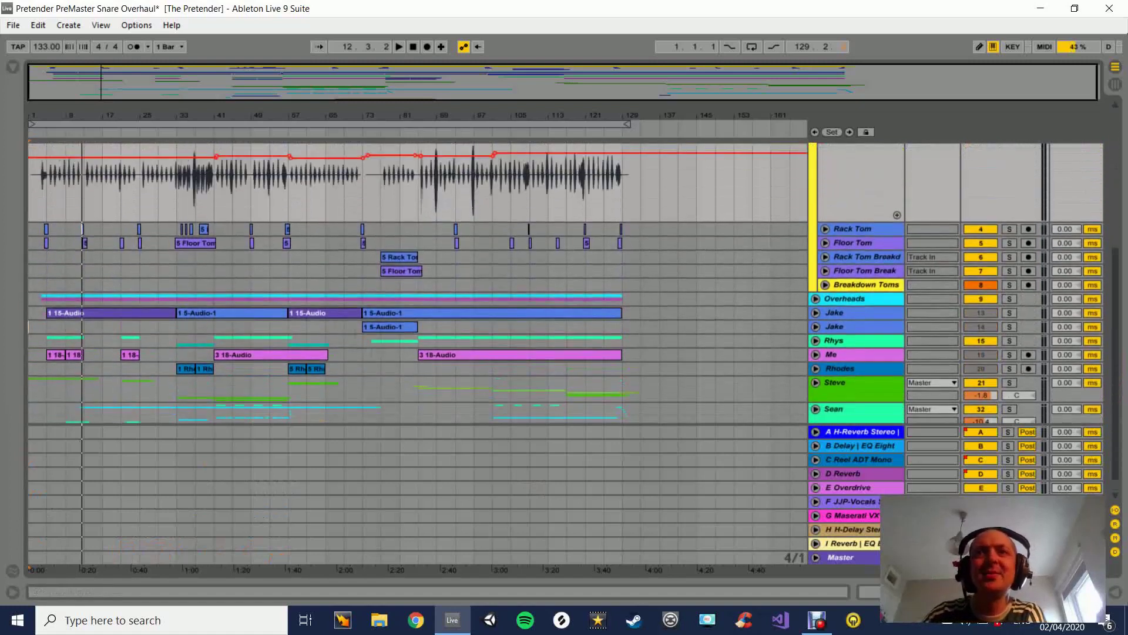
{"action": "scroll", "coordinate": [411, 282], "scroll_direction": "up", "scroll_amount": 6}
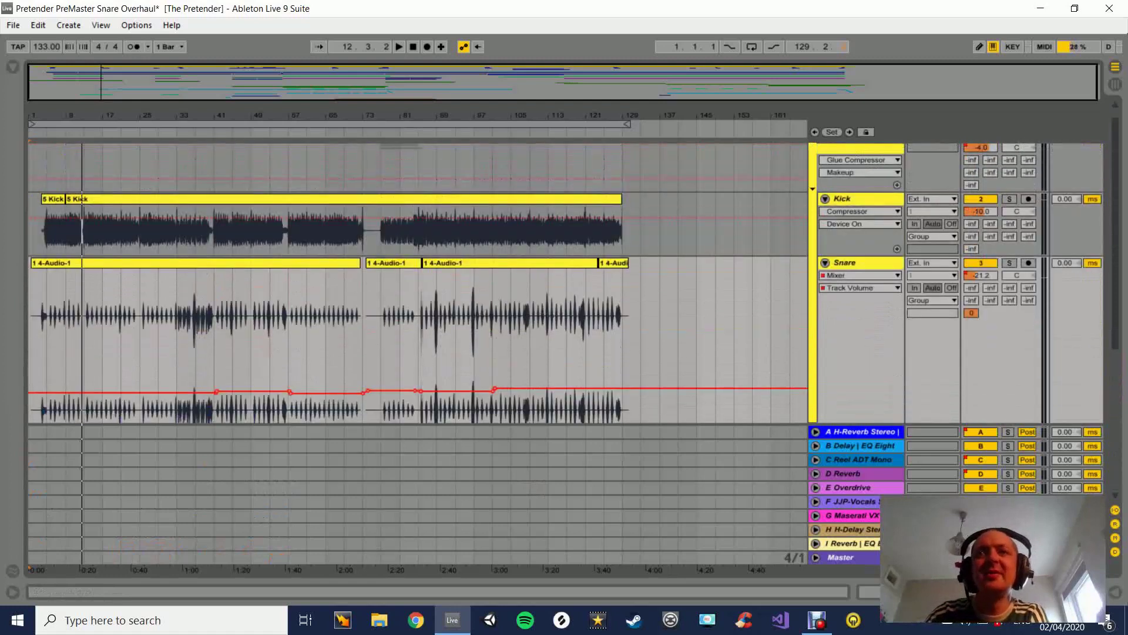
{"action": "scroll", "coordinate": [411, 282], "scroll_direction": "down", "scroll_amount": 2}
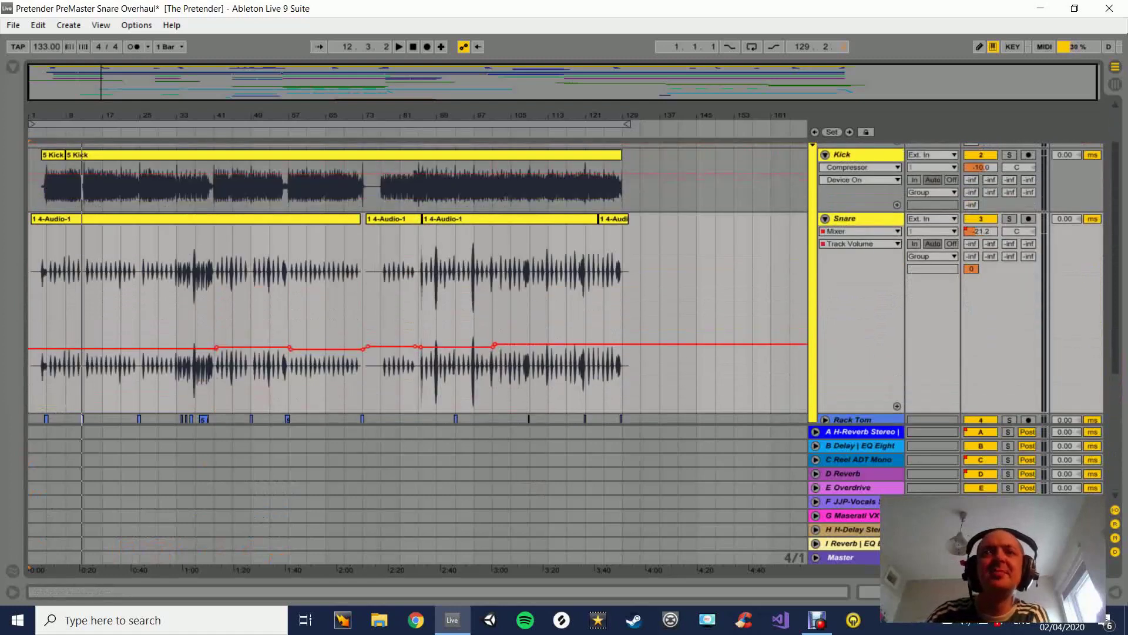
Reduce the Snare track's height to about that of the Kick track, and briefly check the snare's effects chain.
{"action": "left_click", "coordinate": [853, 419]}
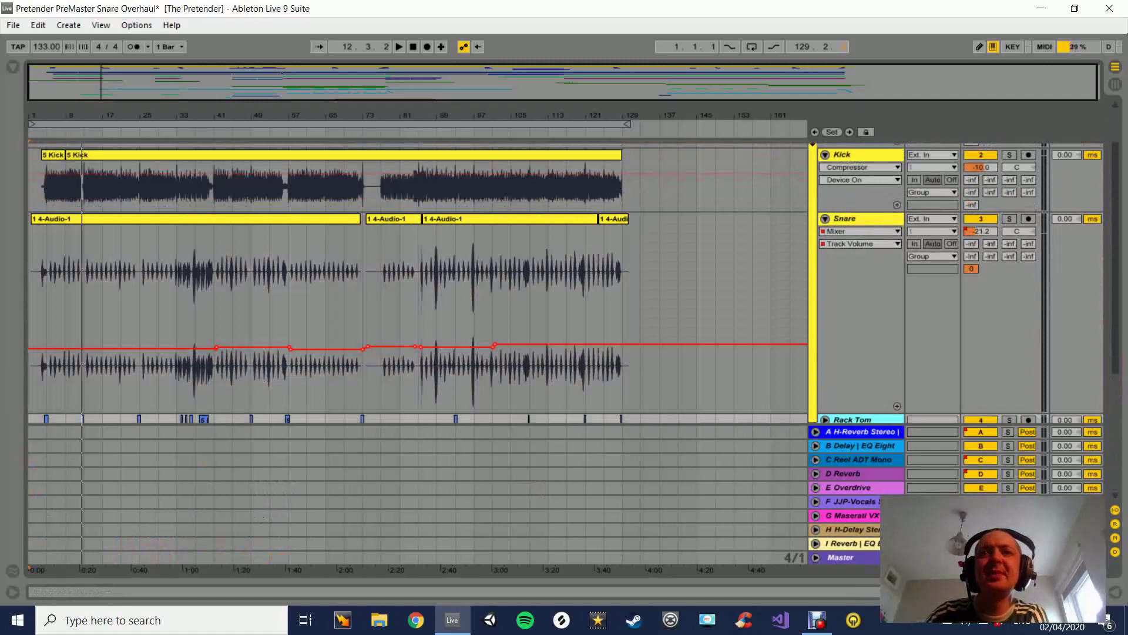
{"action": "left_click_drag", "start_coordinate": [853, 413], "coordinate": [853, 276]}
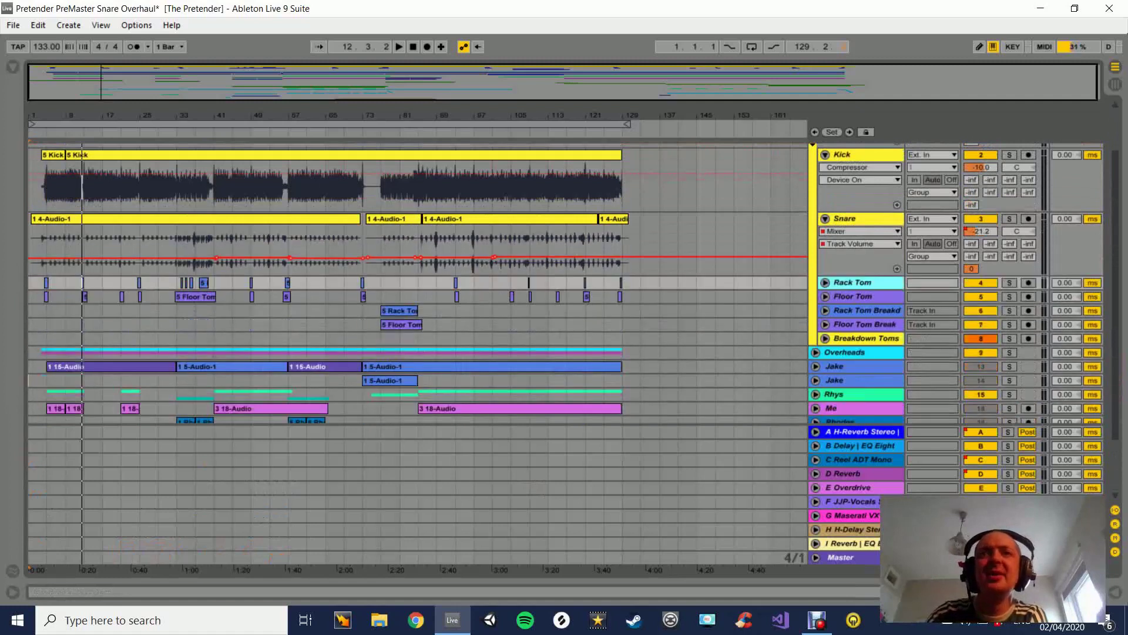
{"action": "double_click", "coordinate": [852, 218]}
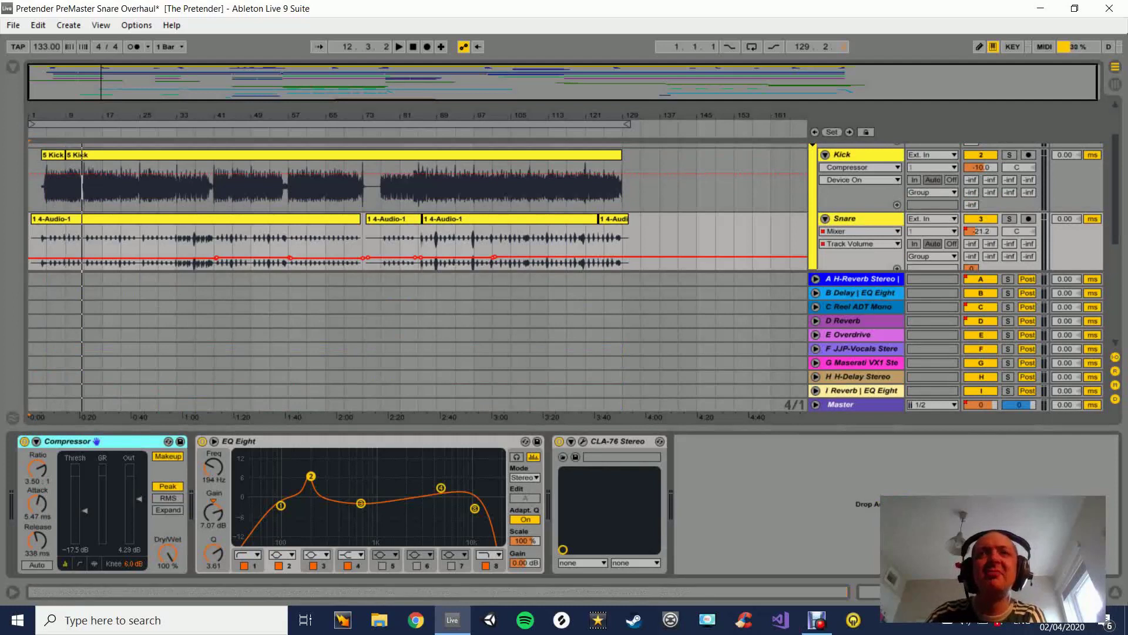
{"action": "left_click", "coordinate": [845, 218]}
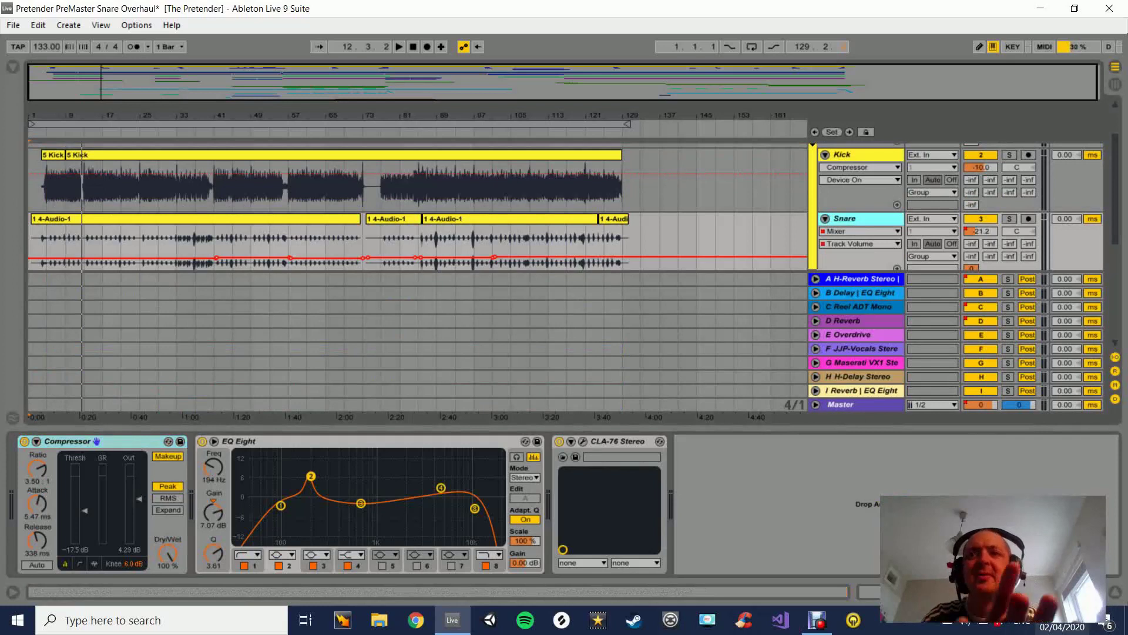
{"action": "key", "text": "ctrl+alt+l"}
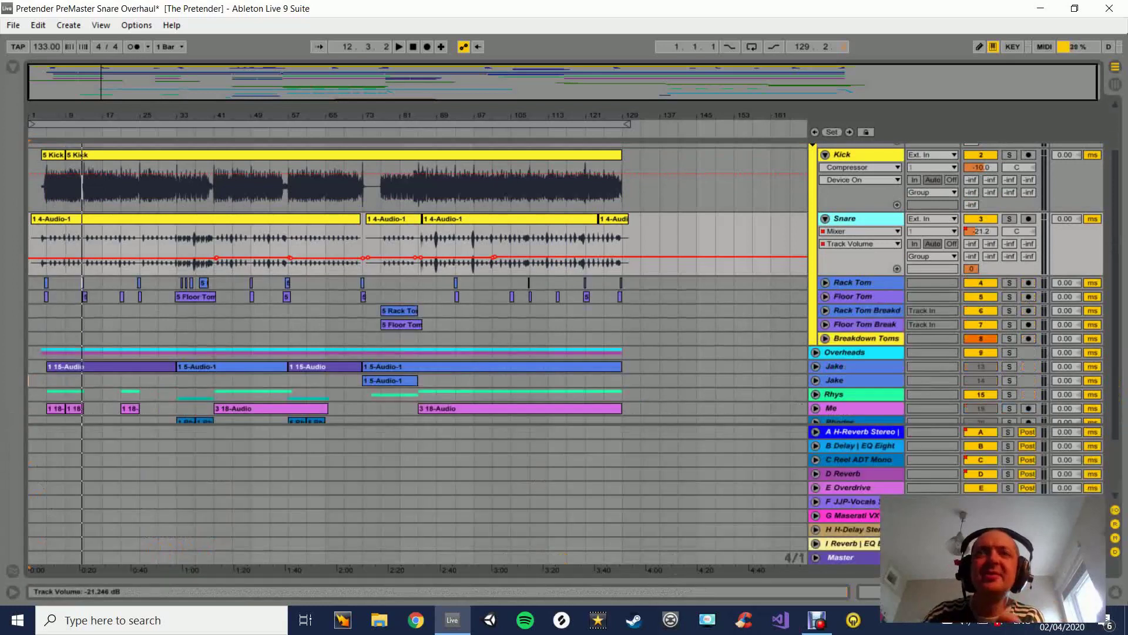
Solo and play the Snare track while bypassing its CLA-76 Stereo, EQ Eight and Compressor.
{"action": "left_click", "coordinate": [1009, 219]}
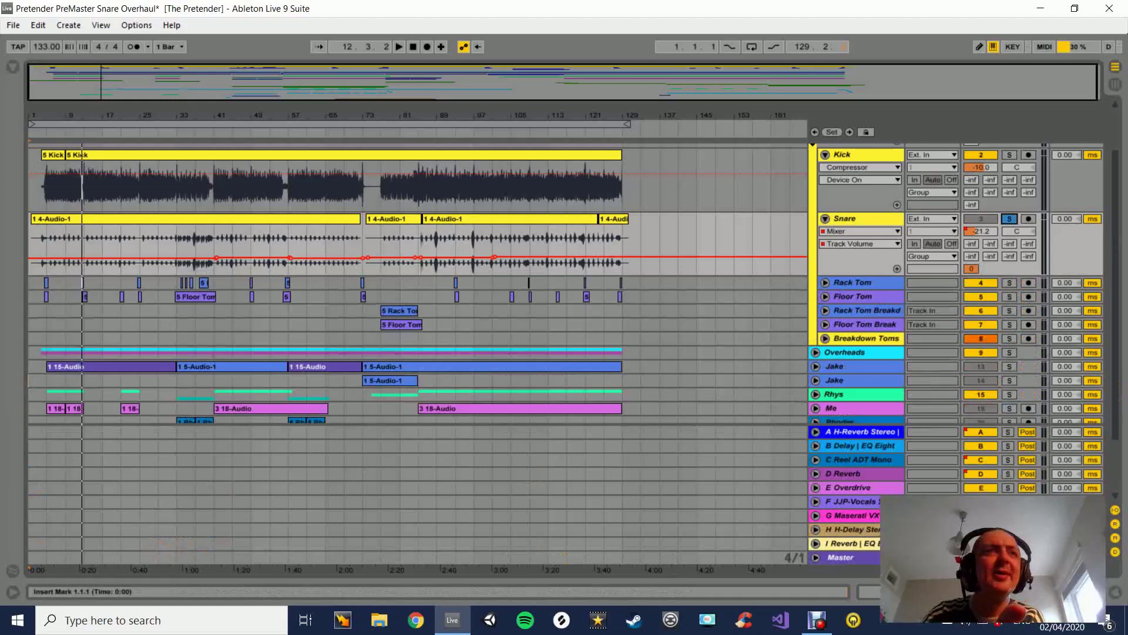
{"action": "key", "text": "space"}
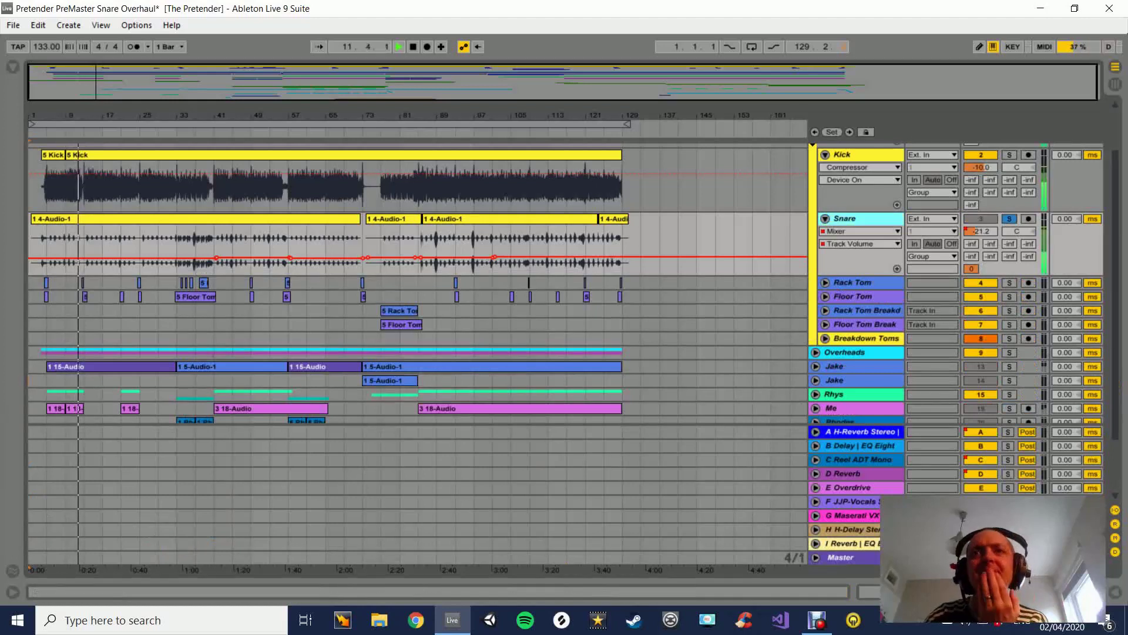
{"action": "key", "text": "shift+Tab"}
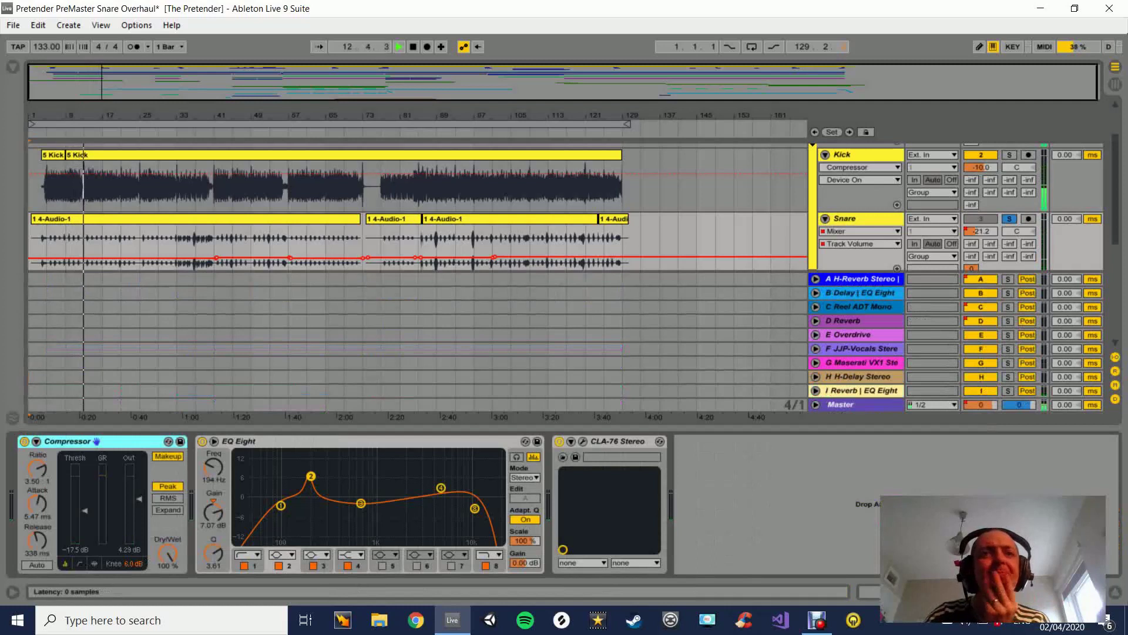
{"action": "left_click", "coordinate": [559, 441]}
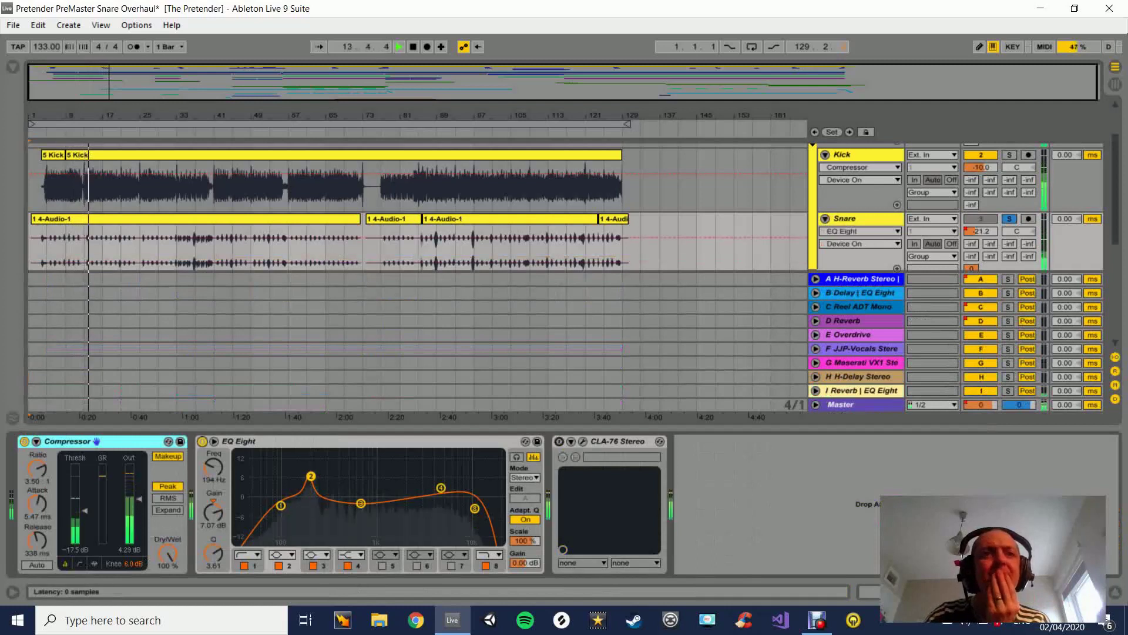
{"action": "left_click", "coordinate": [203, 441]}
{"action": "key", "text": "0"}
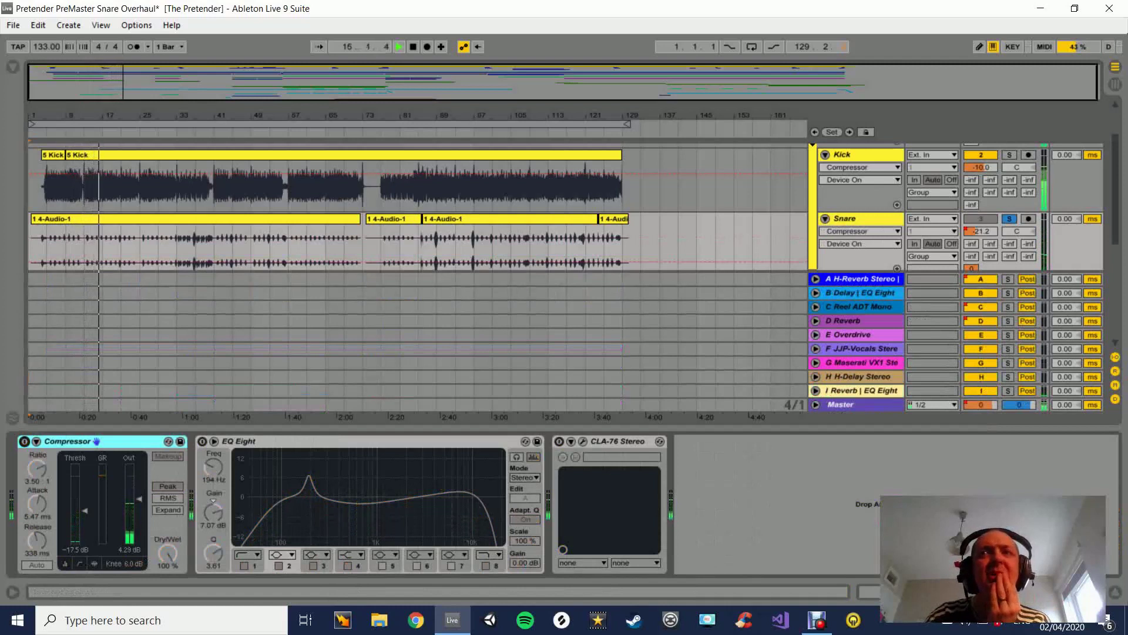
Listen to the soloed snare with all its effects bypassed while looking over the drum tracks, and stop playback.
{"action": "scroll", "coordinate": [990, 253], "scroll_direction": "up", "scroll_amount": 2}
{"action": "scroll", "coordinate": [990, 254], "scroll_direction": "down", "scroll_amount": 1}
{"action": "scroll", "coordinate": [990, 253], "scroll_direction": "up", "scroll_amount": 1}
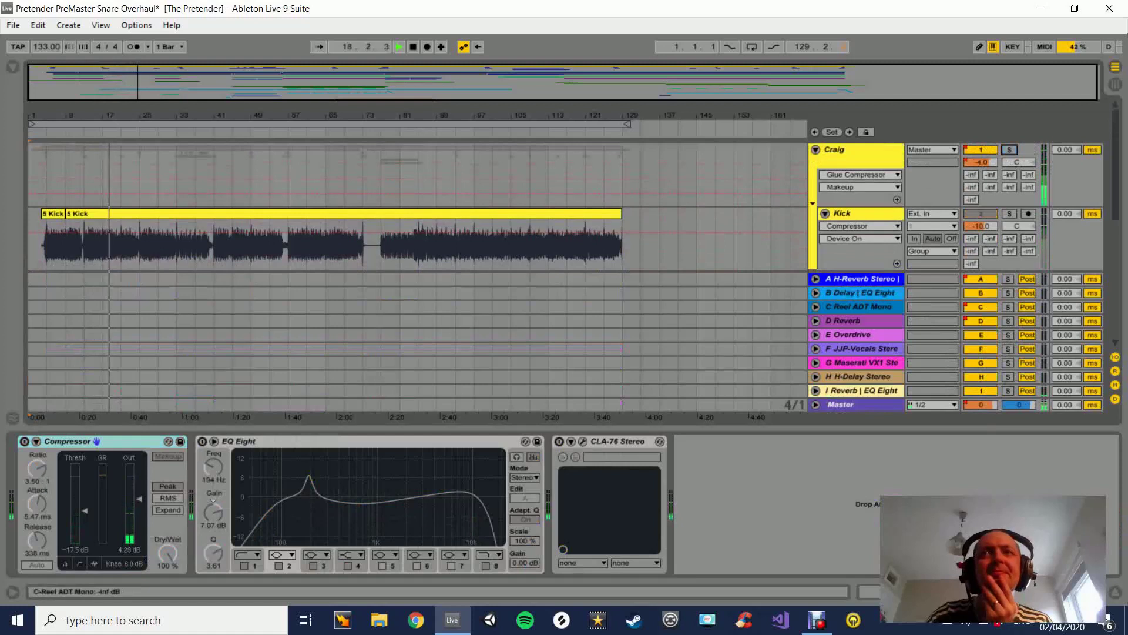
{"action": "scroll", "coordinate": [411, 223], "scroll_direction": "down", "scroll_amount": 2}
{"action": "scroll", "coordinate": [411, 235], "scroll_direction": "down", "scroll_amount": 1}
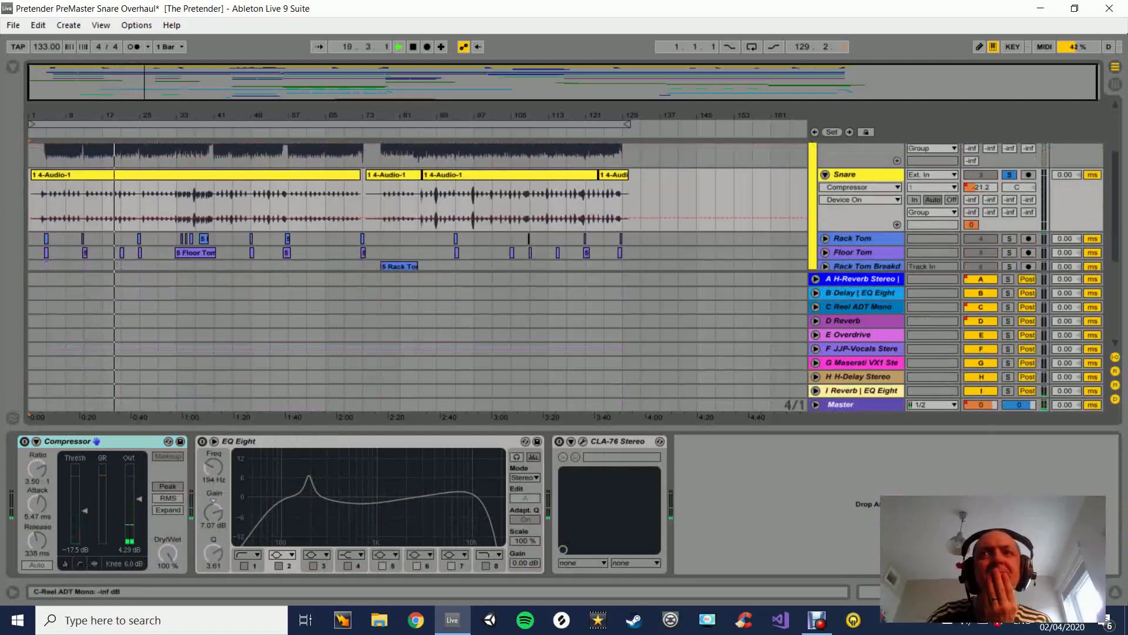
{"action": "scroll", "coordinate": [412, 235], "scroll_direction": "down", "scroll_amount": 1}
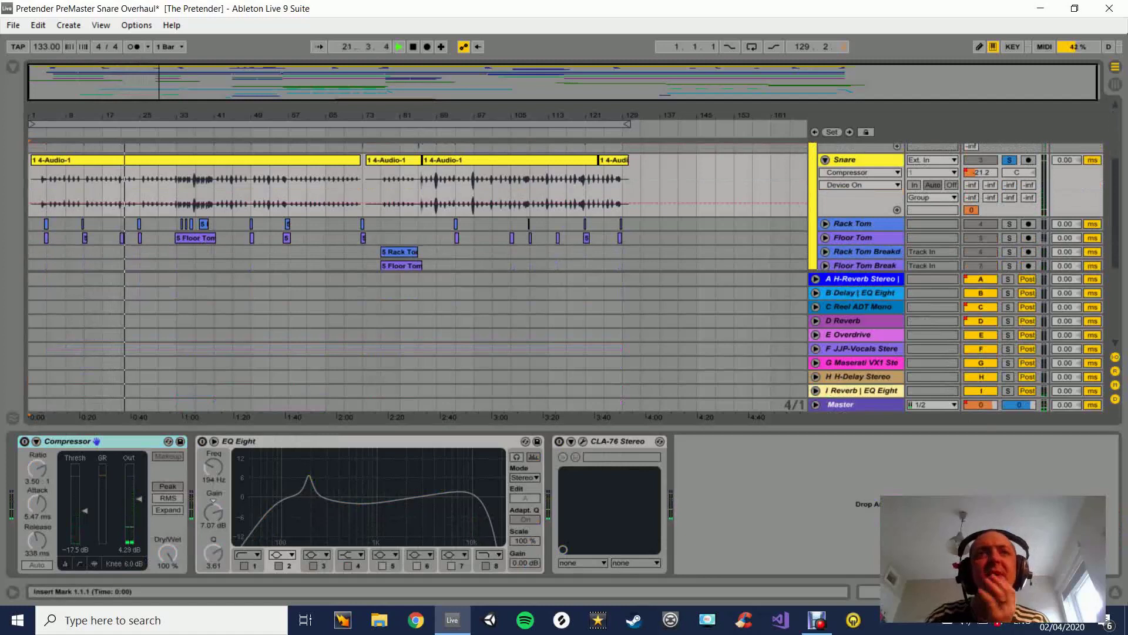
{"action": "key", "text": "space"}
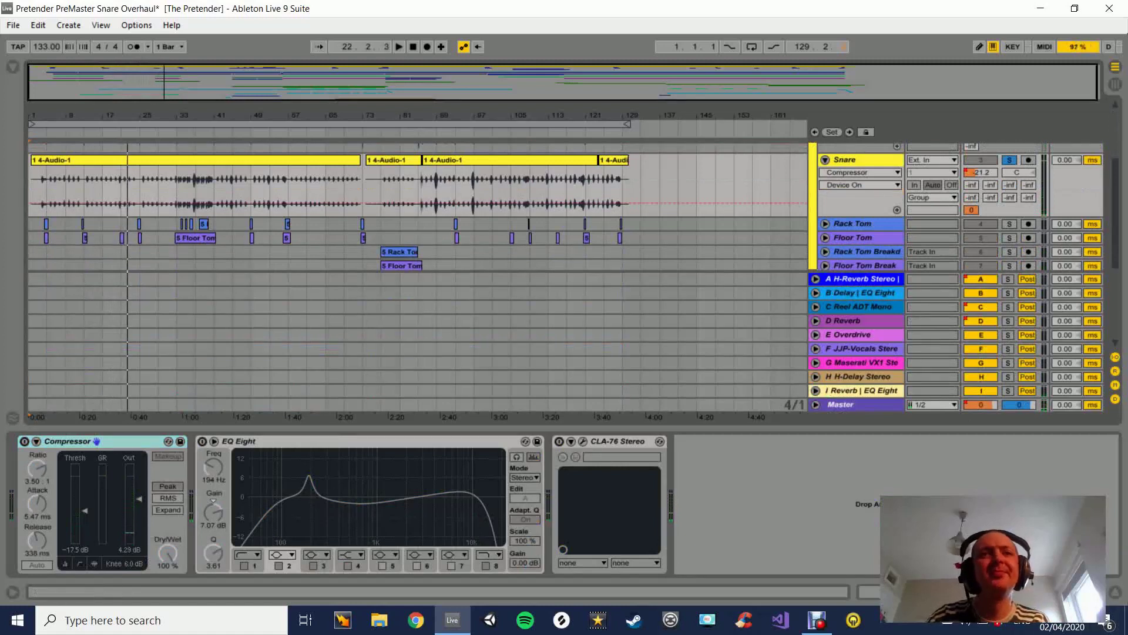
Reactivate the snare's Compressor, EQ Eight and CLA-76 Stereo.
{"action": "left_click", "coordinate": [24, 441]}
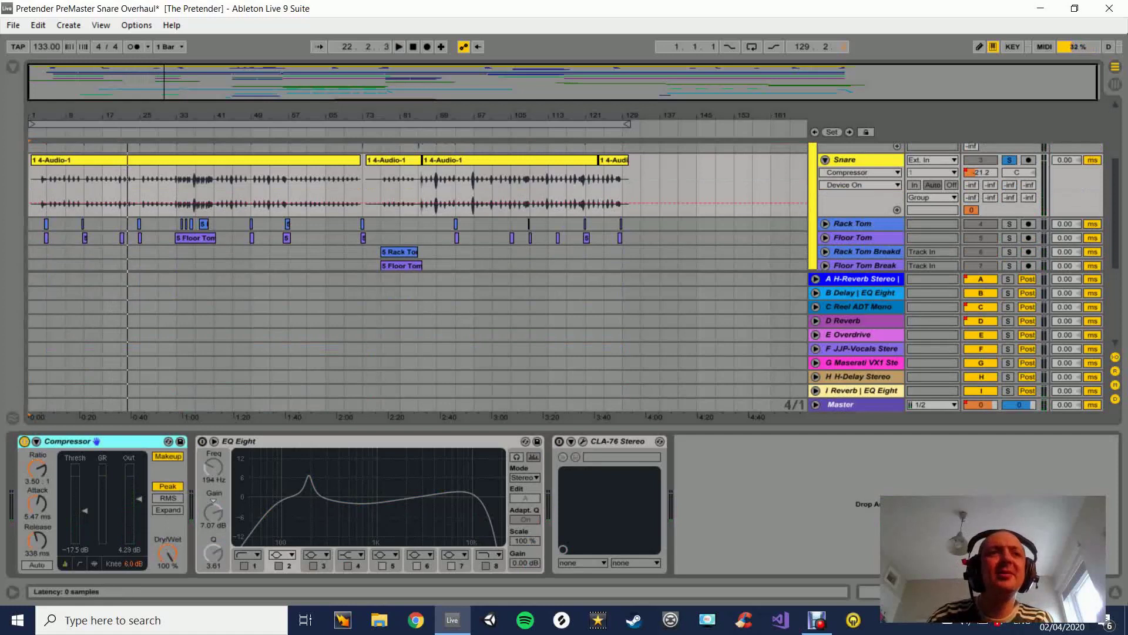
{"action": "left_click", "coordinate": [202, 441]}
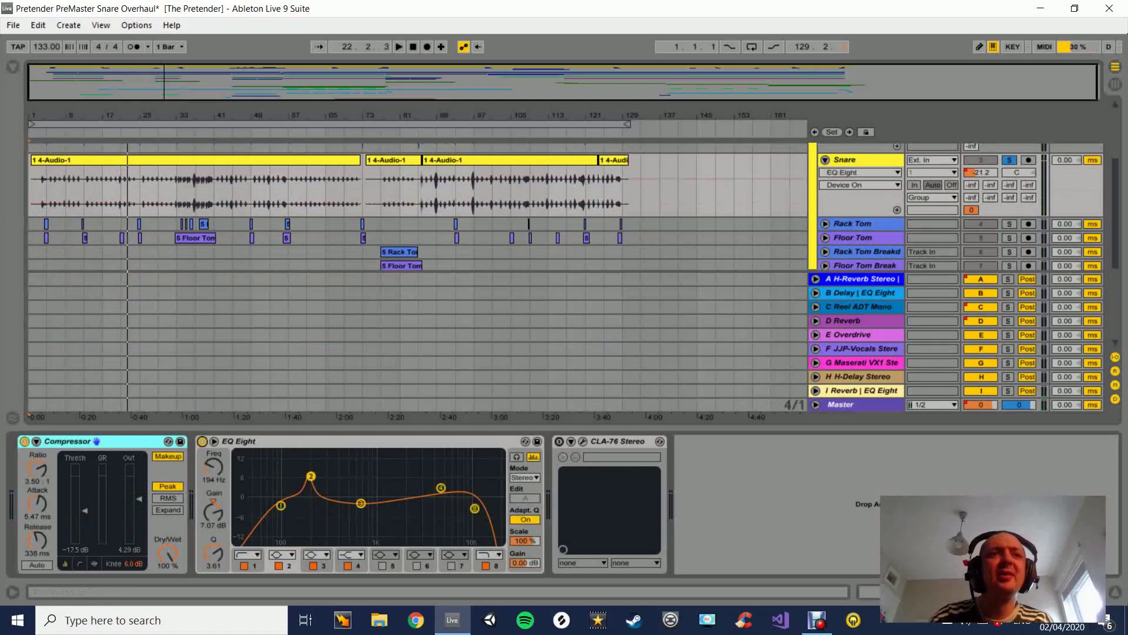
{"action": "key", "text": "0"}
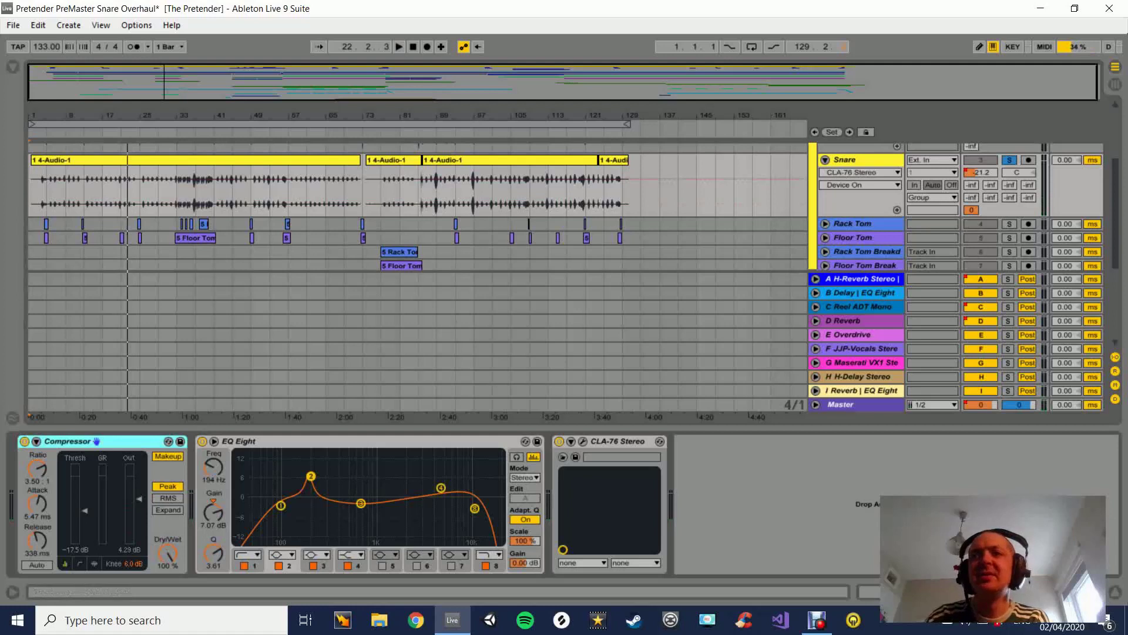
Return to the start of the drum group and view the effects chains of the Snare, Kick and Rack Tom tracks.
{"action": "key", "text": "ctrl+alt+l"}
{"action": "scroll", "coordinate": [418, 282], "scroll_direction": "up", "scroll_amount": 2}
{"action": "scroll", "coordinate": [411, 282], "scroll_direction": "up", "scroll_amount": 2}
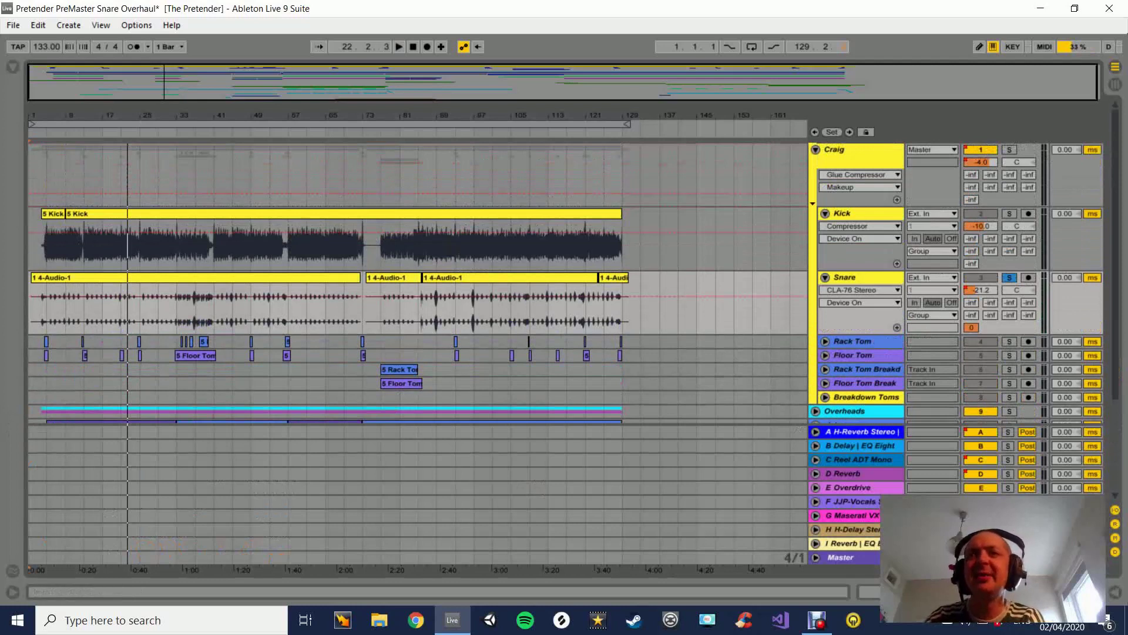
{"action": "double_click", "coordinate": [845, 278]}
{"action": "left_click", "coordinate": [845, 278]}
{"action": "left_click", "coordinate": [843, 214]}
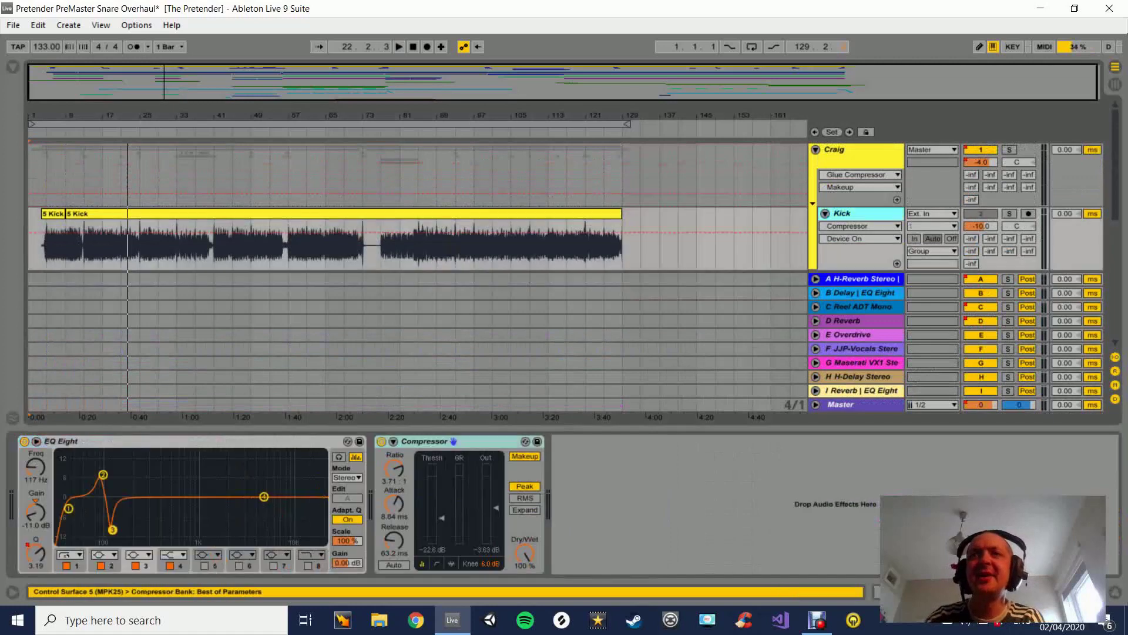
{"action": "scroll", "coordinate": [843, 214], "scroll_direction": "down", "scroll_amount": 3}
{"action": "left_click", "coordinate": [853, 194]}
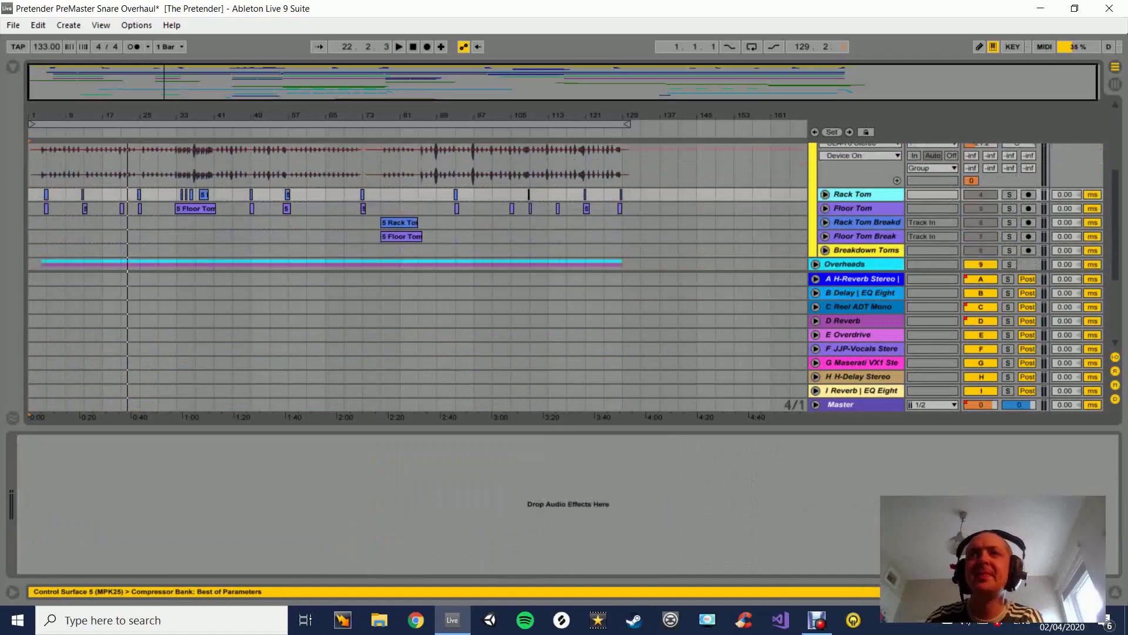
Unsolo the Snare track, hide the effects view, and unfold the Rack Tom track to show its waveform and volume automation.
{"action": "scroll", "coordinate": [853, 194], "scroll_direction": "up", "scroll_amount": 2}
{"action": "left_click", "coordinate": [1009, 189]}
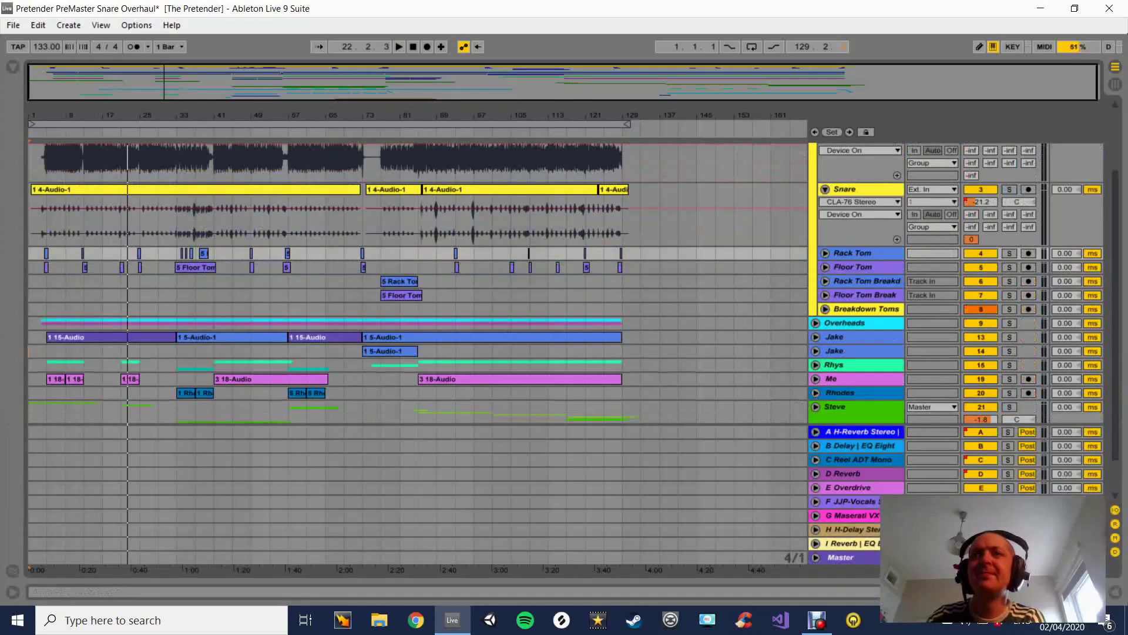
{"action": "left_click", "coordinate": [853, 254]}
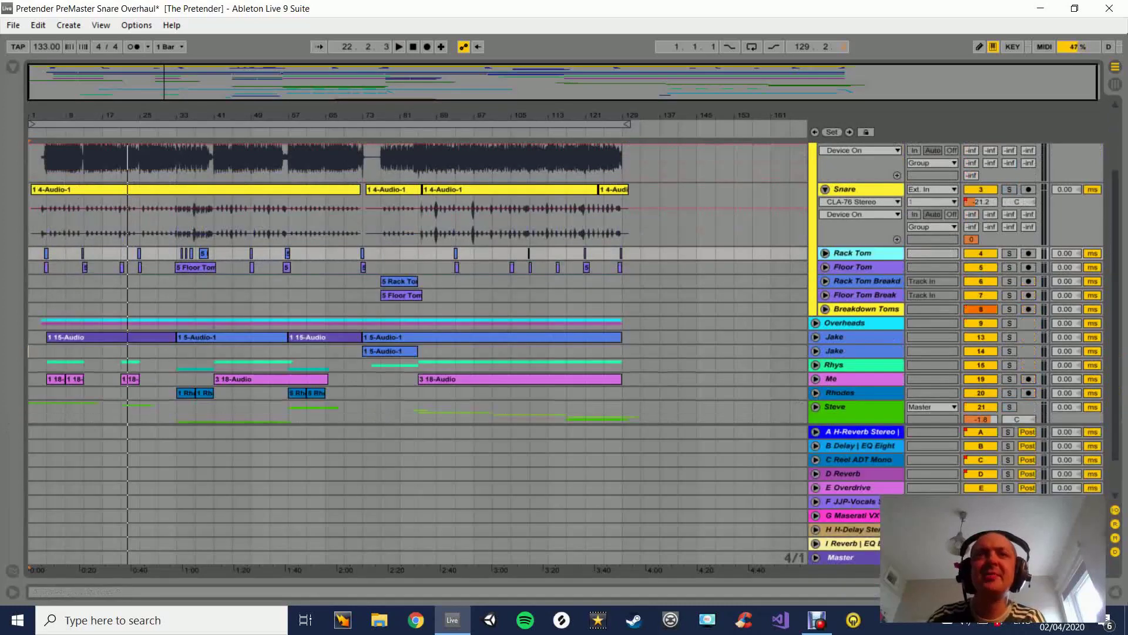
{"action": "left_click", "coordinate": [825, 254]}
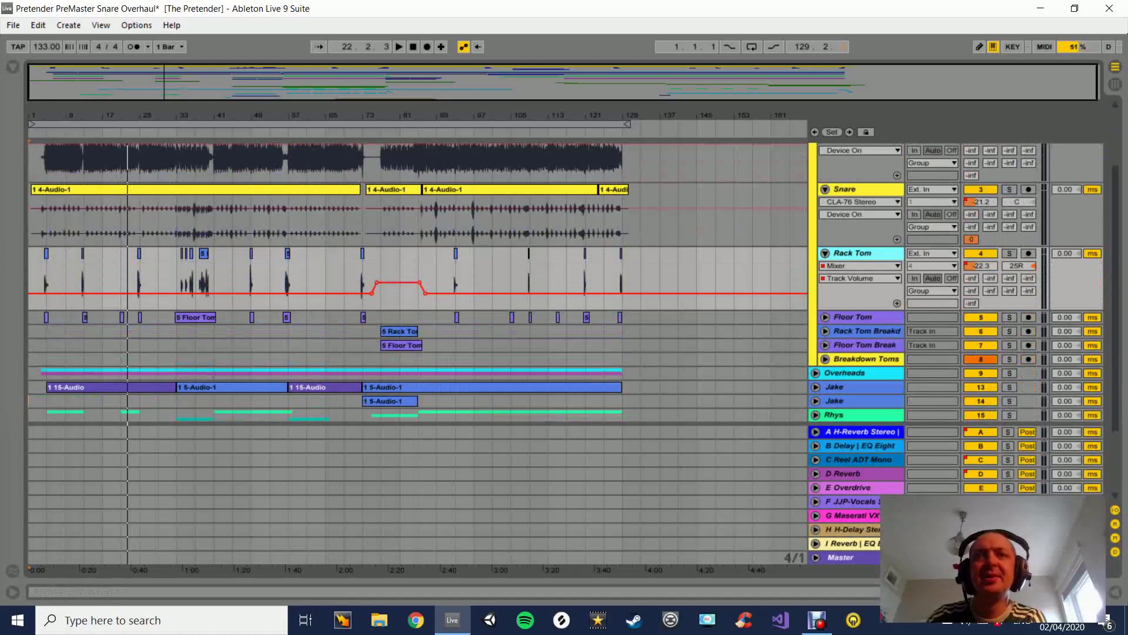
Unfold the Floor Tom track and the rack and floor tom breakdown tracks, and review the unfolded drum tracks.
{"action": "left_click", "coordinate": [825, 318]}
{"action": "scroll", "coordinate": [565, 283], "scroll_direction": "down", "scroll_amount": 1}
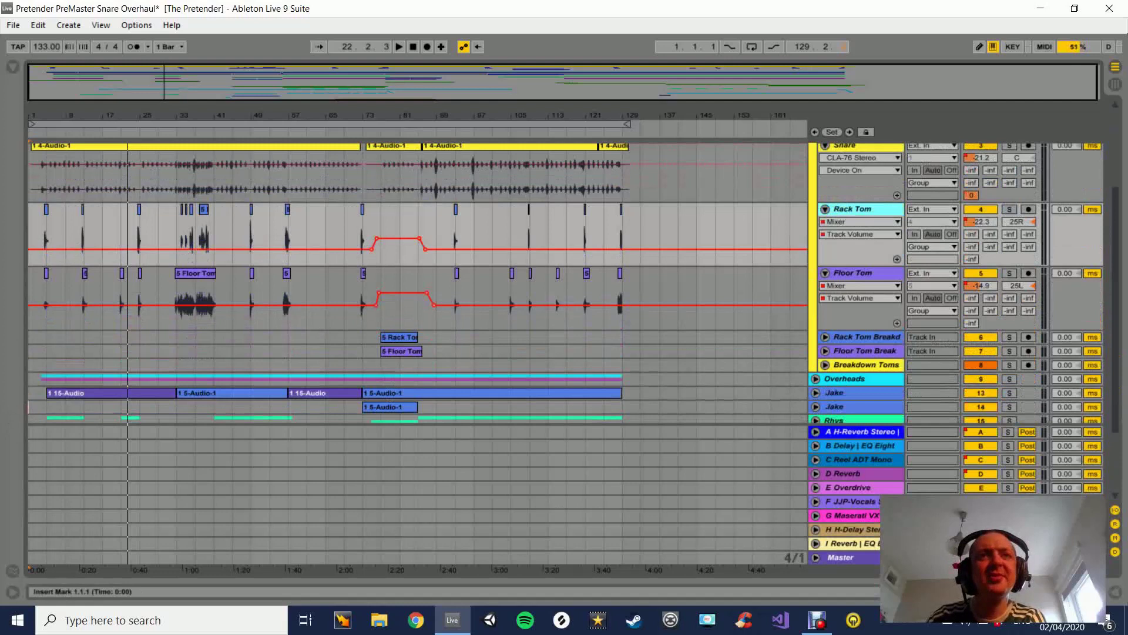
{"action": "left_click", "coordinate": [853, 273]}
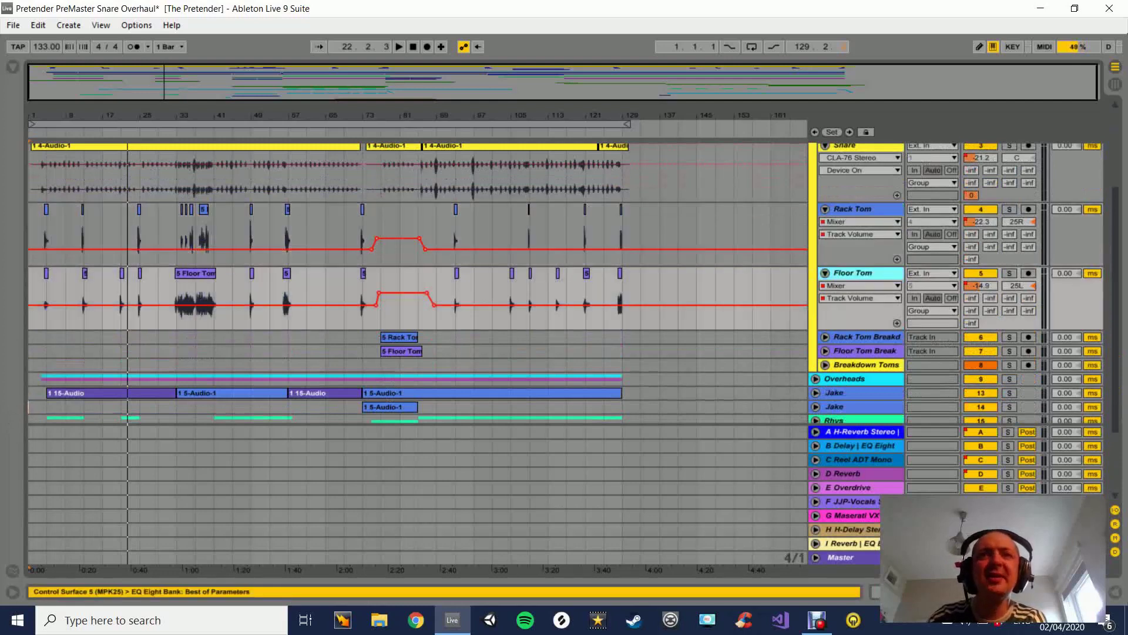
{"action": "left_click", "coordinate": [825, 338]}
{"action": "scroll", "coordinate": [825, 338], "scroll_direction": "down", "scroll_amount": 1}
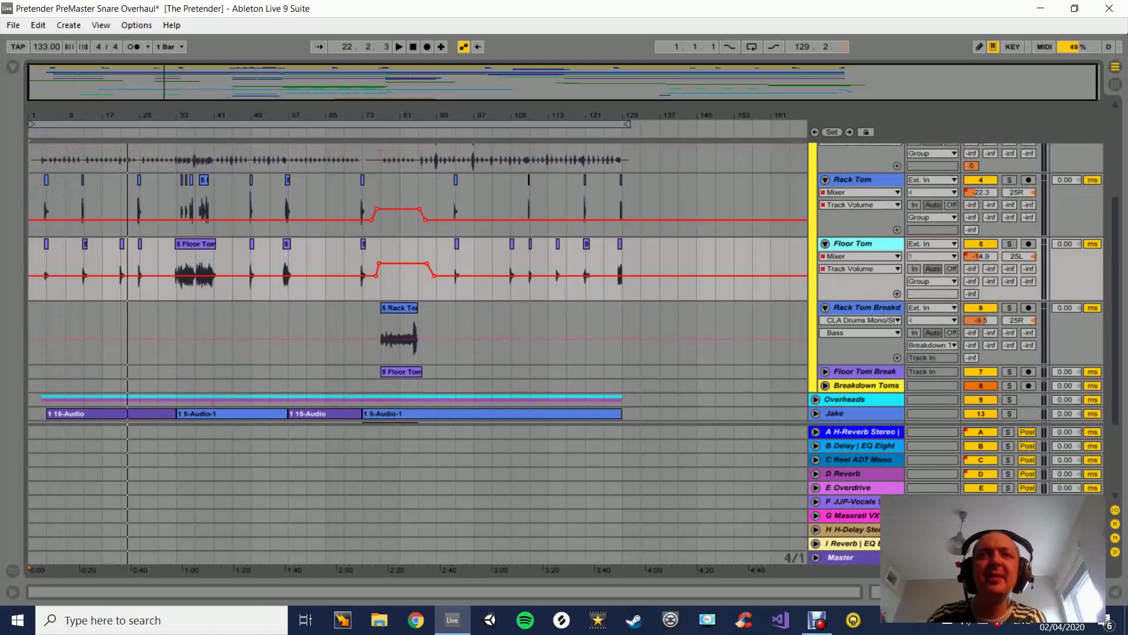
{"action": "scroll", "coordinate": [564, 282], "scroll_direction": "up", "scroll_amount": 3}
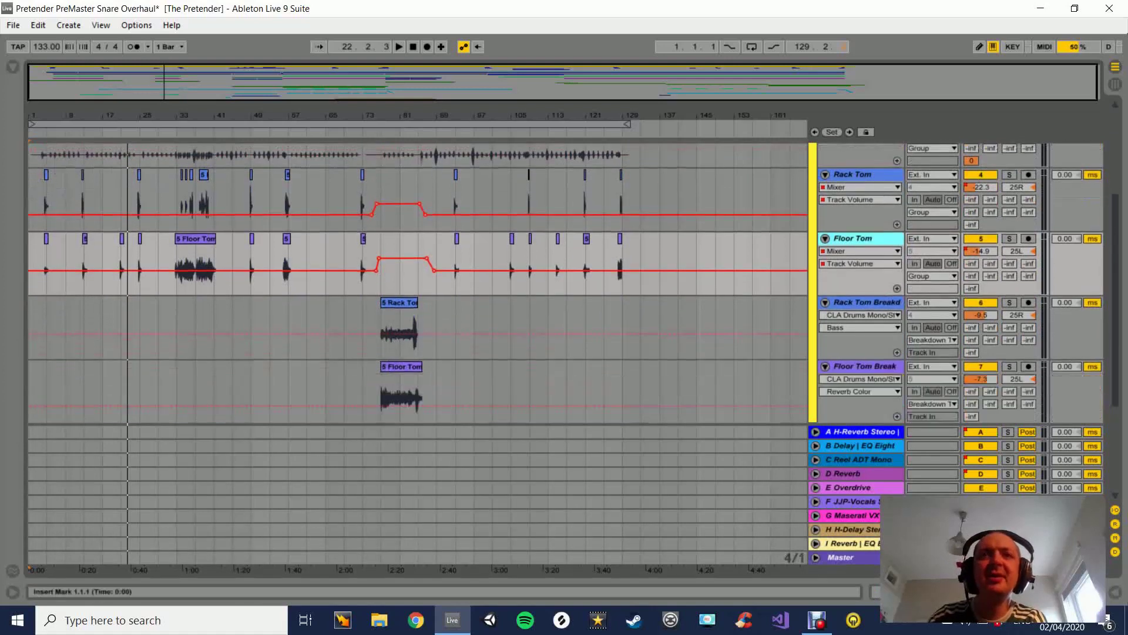
{"action": "scroll", "coordinate": [419, 282], "scroll_direction": "up", "scroll_amount": 2}
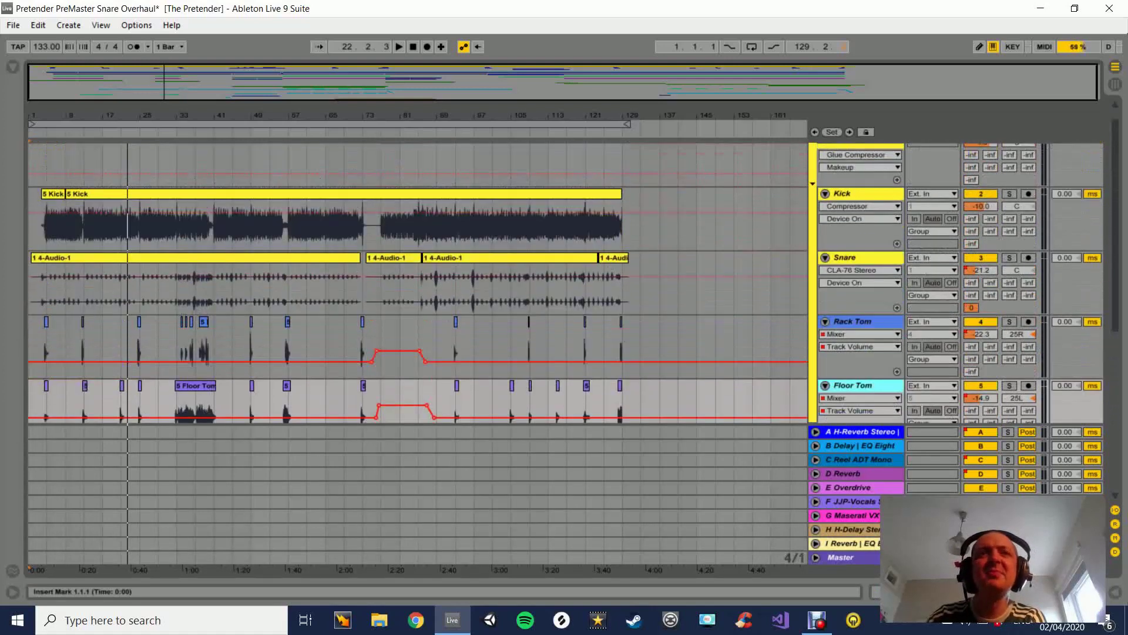
Solo the Rack Tom and Floor Tom tracks and play the song from the first tom hits around bar 4.
{"action": "scroll", "coordinate": [419, 282], "scroll_direction": "down", "scroll_amount": 3}
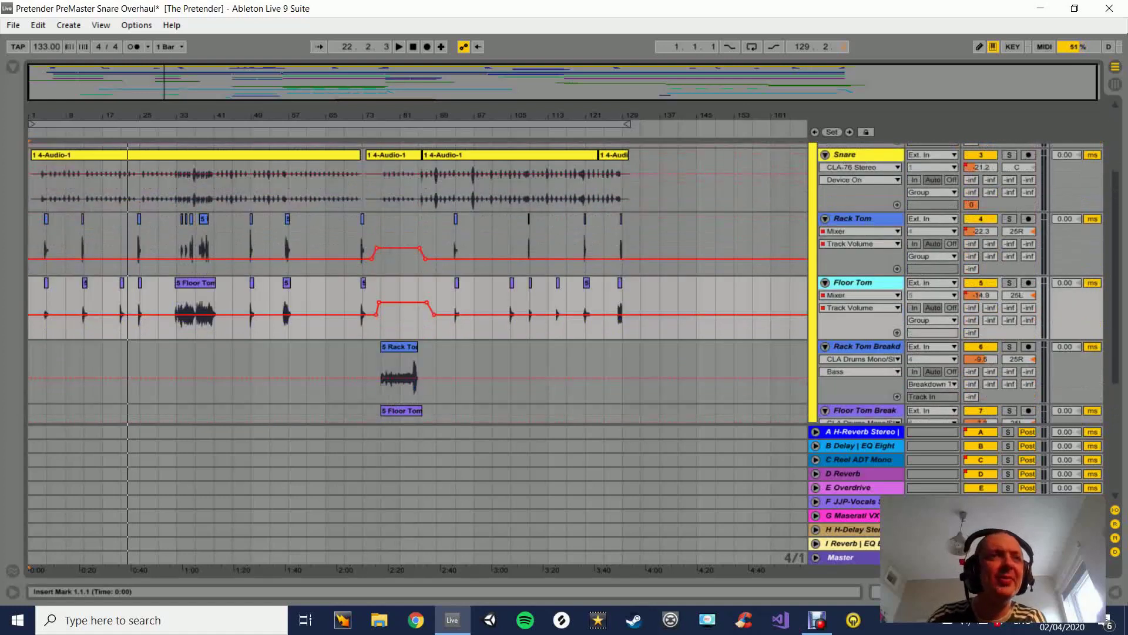
{"action": "left_click", "coordinate": [853, 219]}
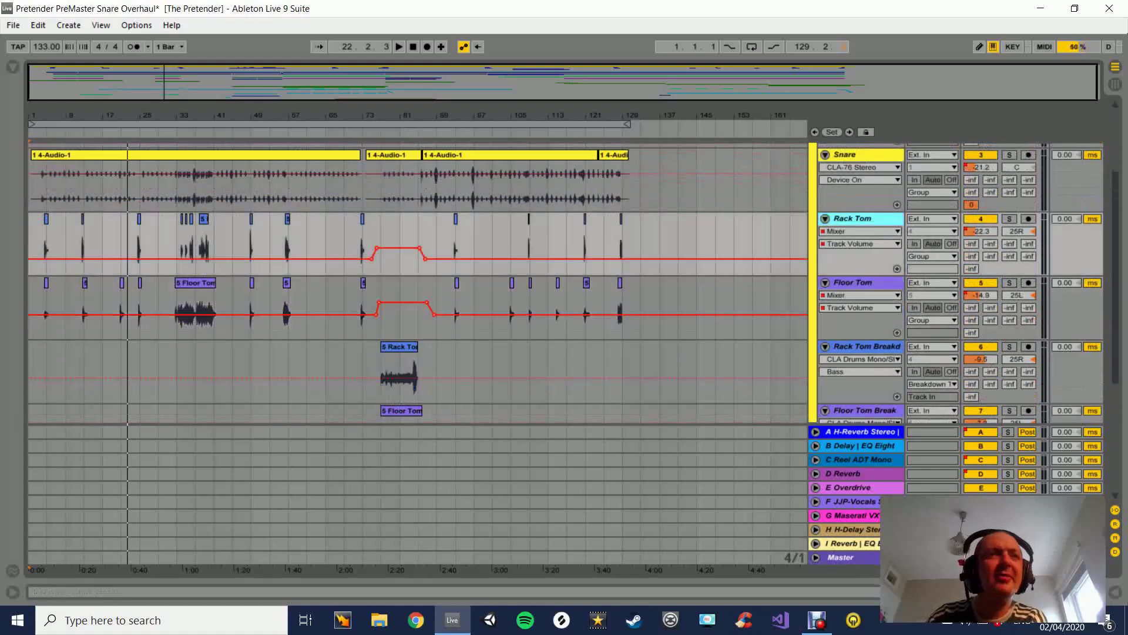
{"action": "left_click_drag", "start_coordinate": [32, 116], "coordinate": [32, 215]}
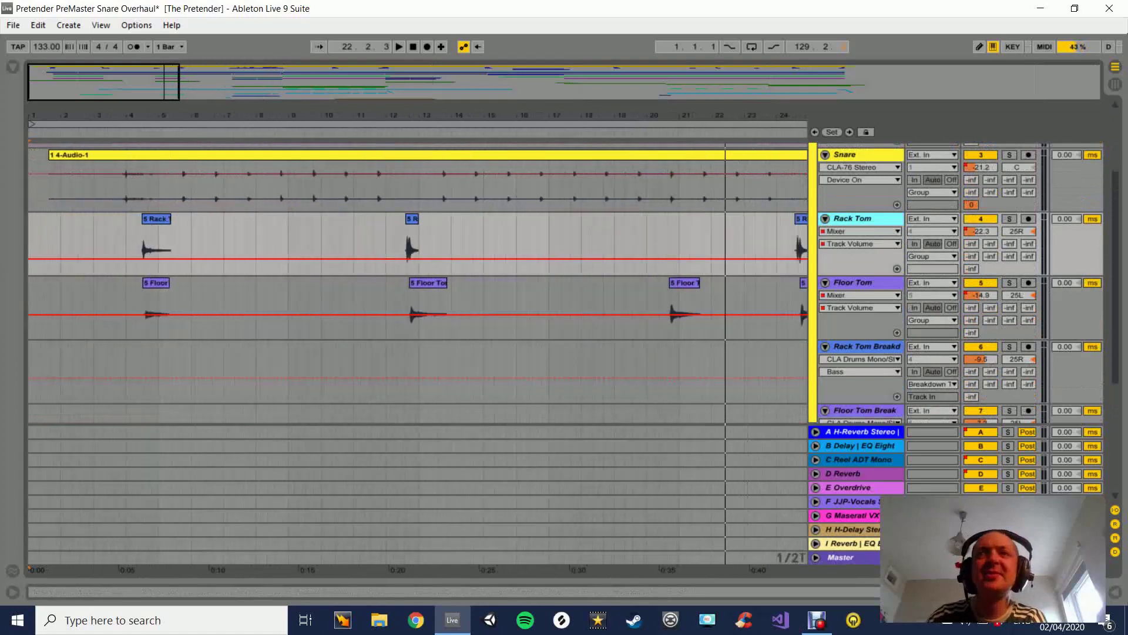
{"action": "left_click", "coordinate": [1010, 219]}
{"action": "left_click", "coordinate": [1010, 282], "text": "ctrl"}
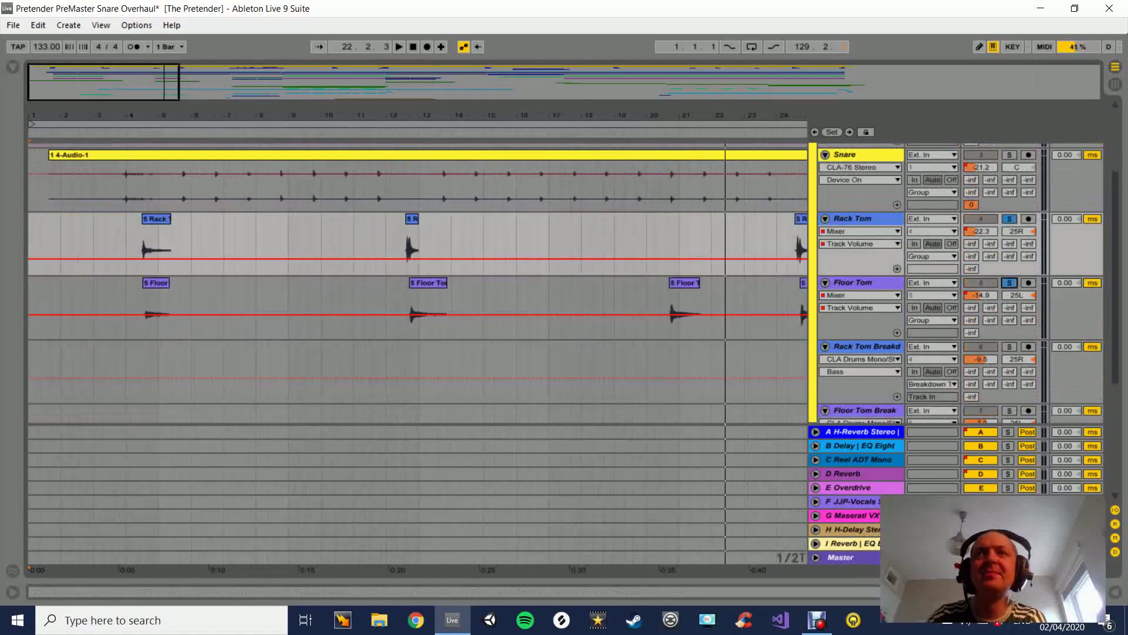
{"action": "left_click", "coordinate": [126, 133]}
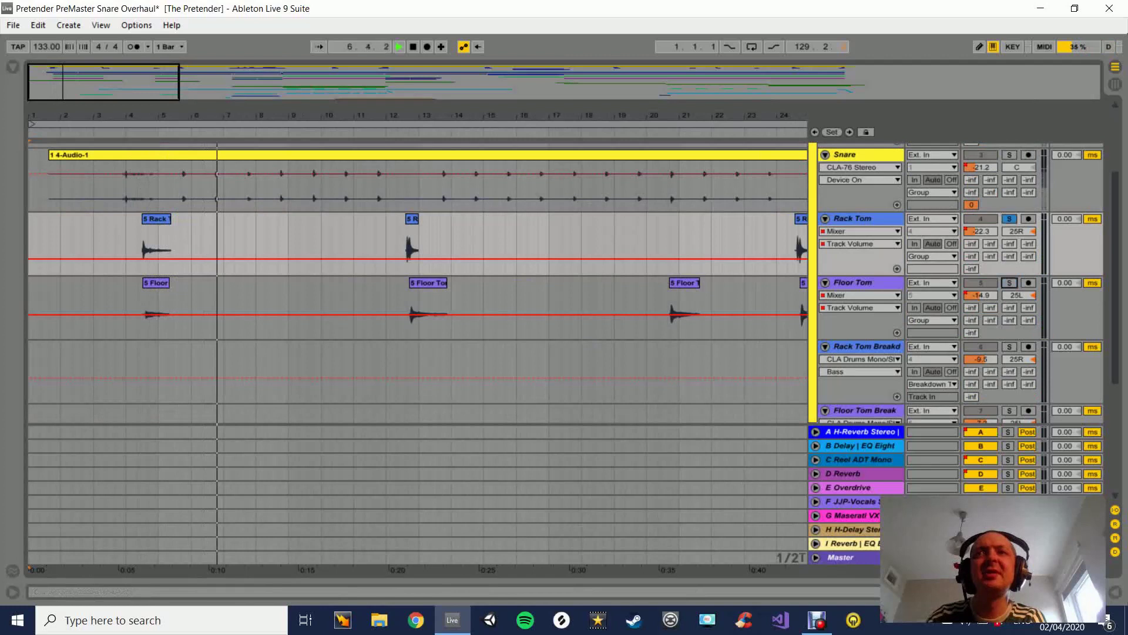
Unsolo both tom tracks and play the full mix briefly from the start of the breakdown, around bar 76.
{"action": "key", "text": "s"}
{"action": "left_click_drag", "start_coordinate": [615, 115], "coordinate": [615, 41]}
{"action": "key", "text": "space"}
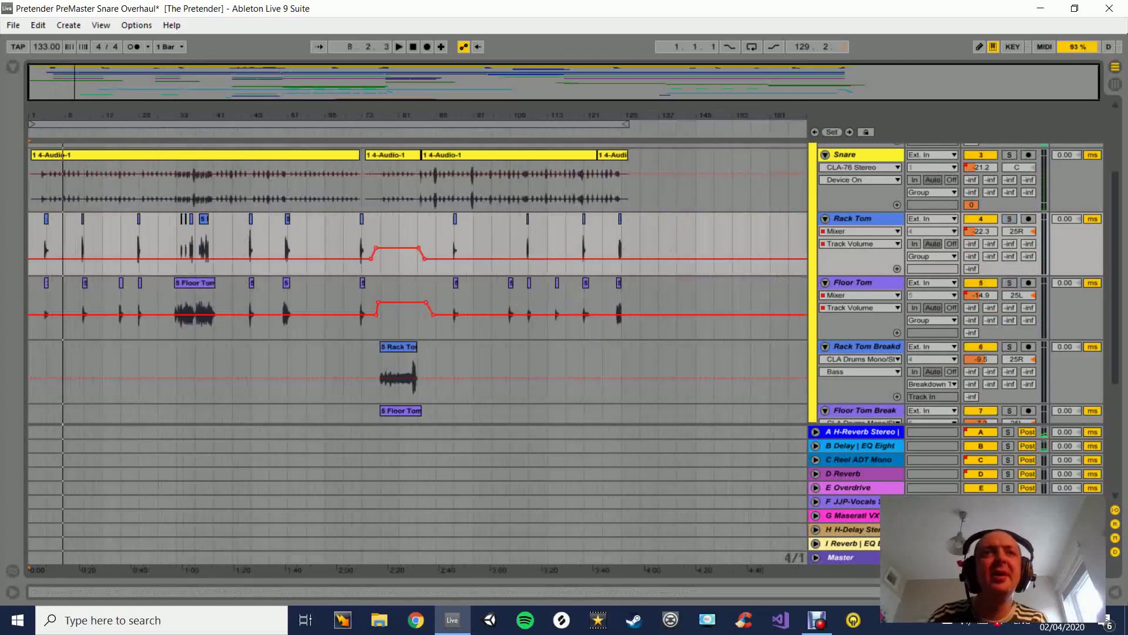
{"action": "left_click", "coordinate": [376, 268]}
{"action": "key", "text": "space"}
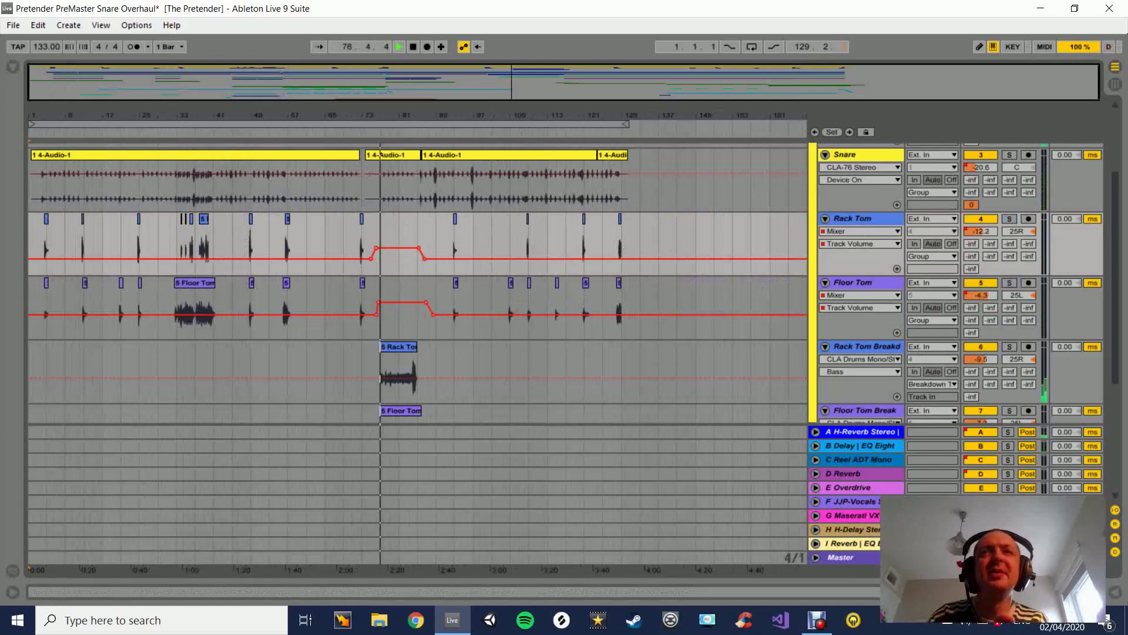
{"action": "key", "text": "space"}
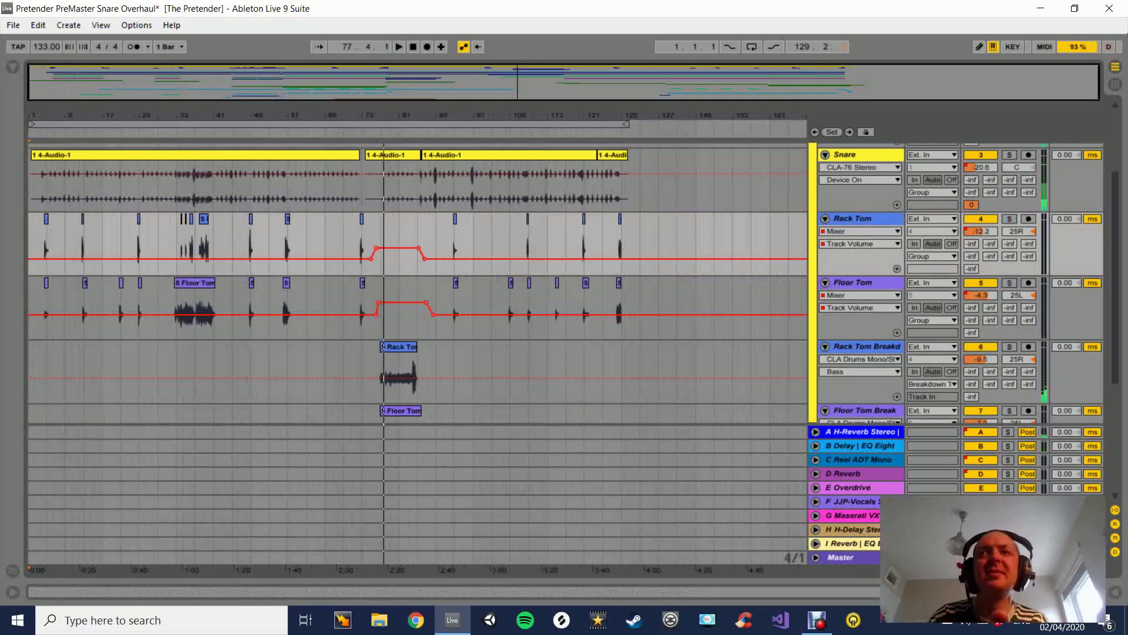
Solo only the Rack Tom Breakdown and Floor Tom Breakdown tracks and listen to the breakdown section.
{"action": "left_click", "coordinate": [1009, 283]}
{"action": "left_click", "coordinate": [1009, 347], "text": "ctrl"}
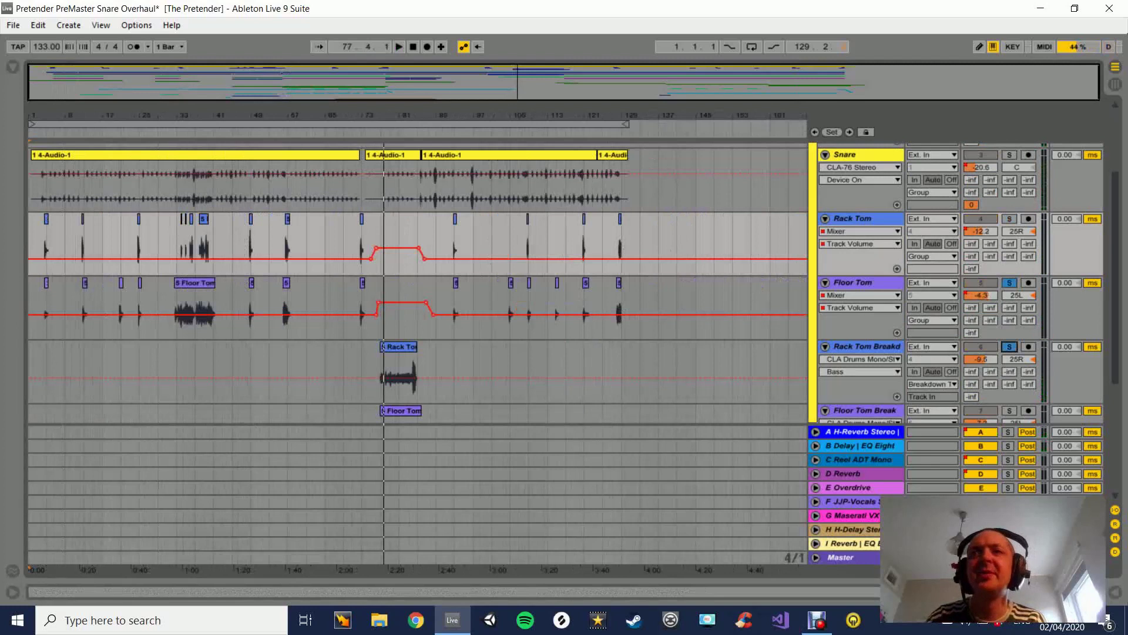
{"action": "key", "text": "space"}
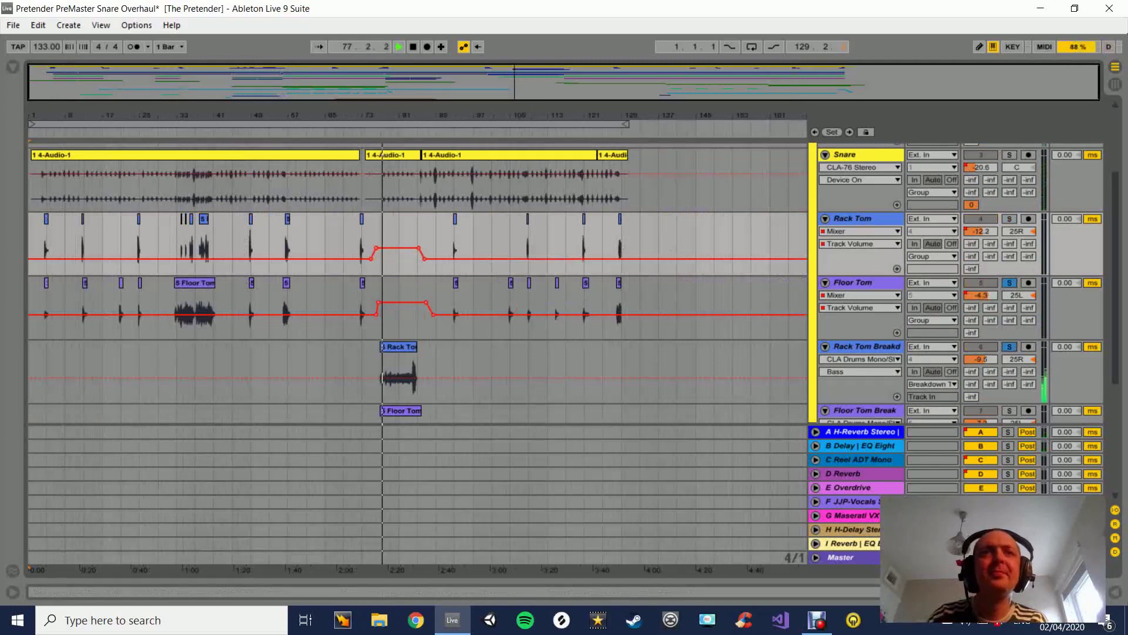
{"action": "scroll", "coordinate": [417, 284], "scroll_direction": "down", "scroll_amount": 5}
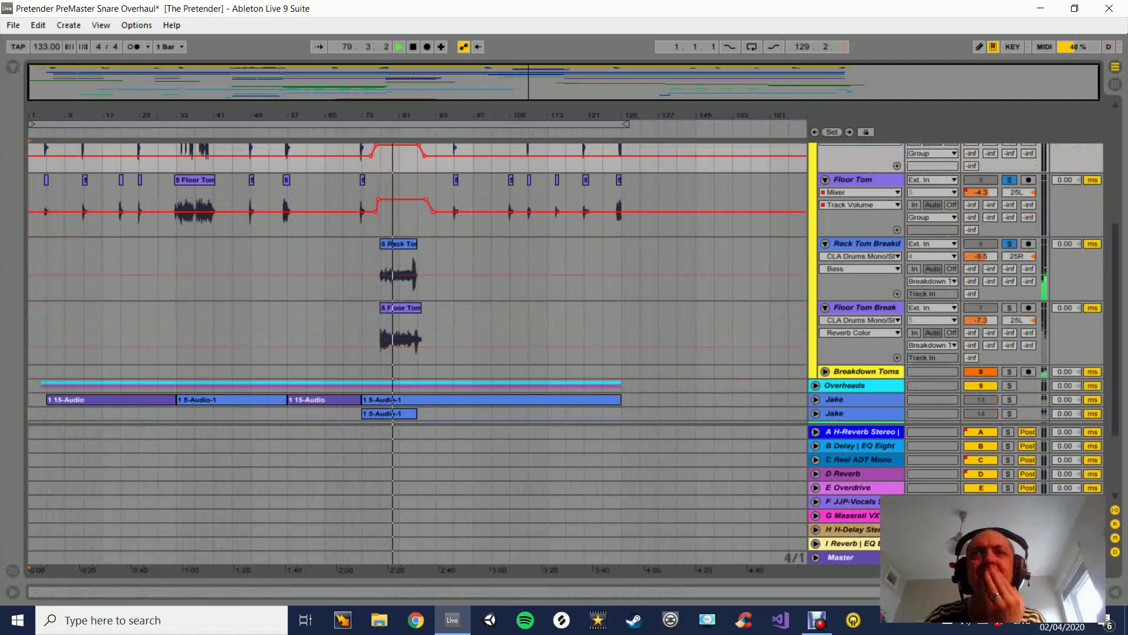
{"action": "left_click", "coordinate": [1010, 179]}
{"action": "left_click", "coordinate": [1009, 308]}
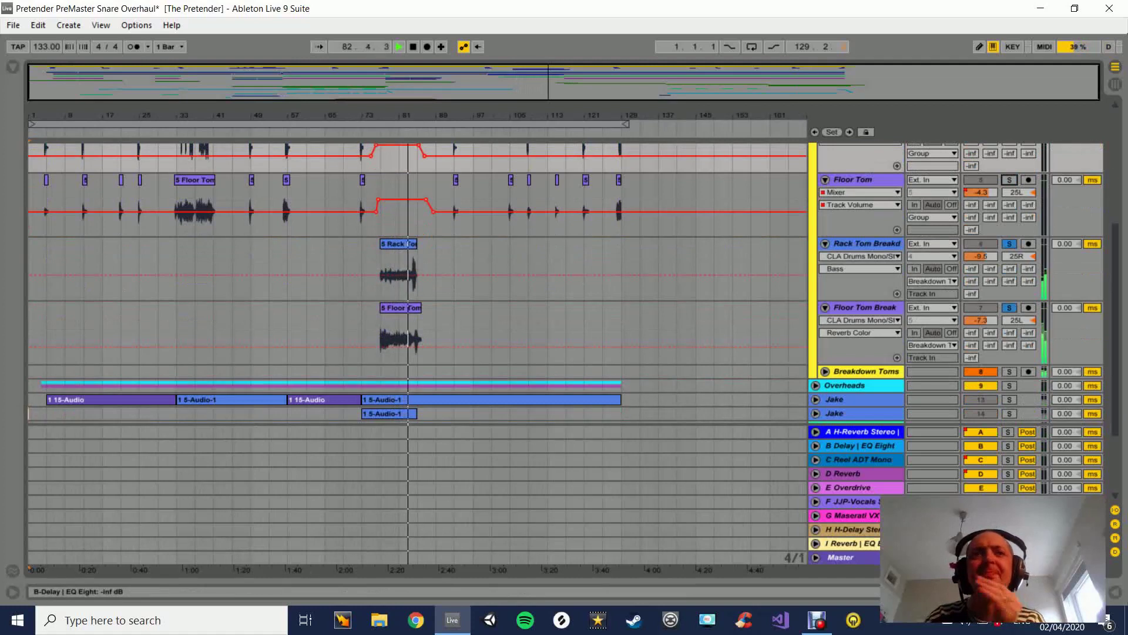
{"action": "key", "text": "space"}
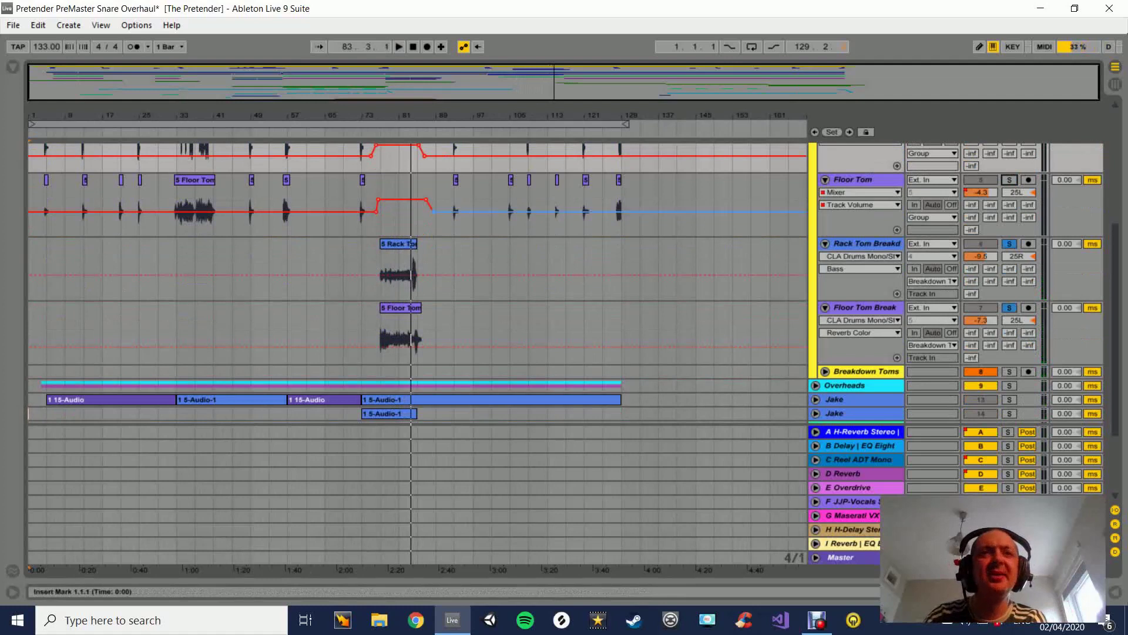
Zoom in on the breakdown and view the effects chains of the Rack Tom Breakdown and Floor Tom Breakdown tracks.
{"action": "left_click_drag", "start_coordinate": [361, 115], "coordinate": [360, 168]}
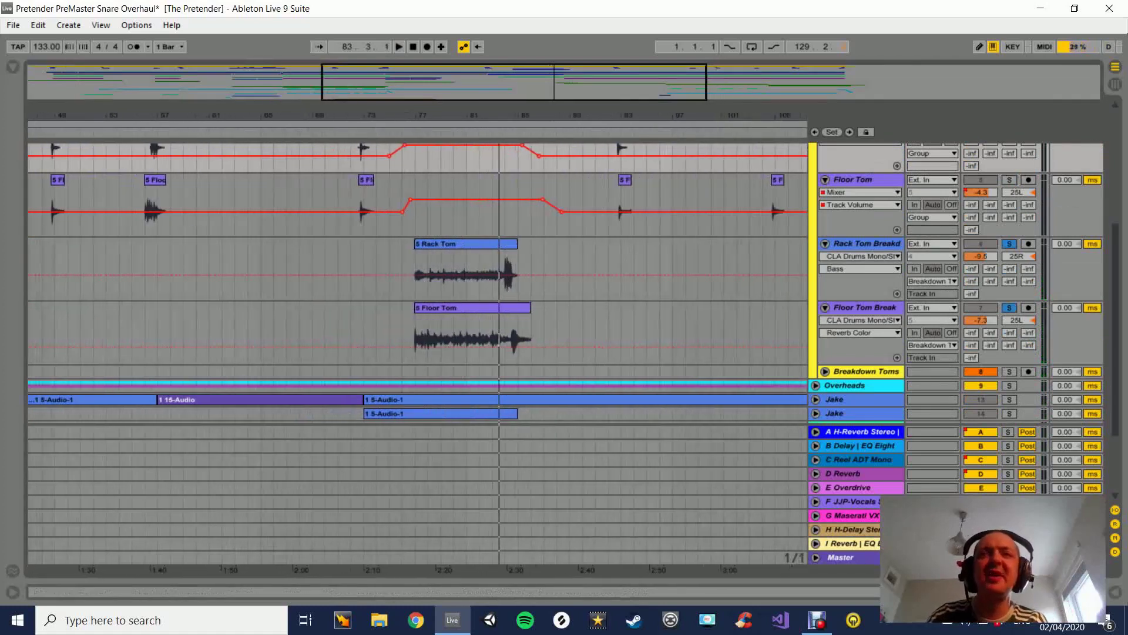
{"action": "double_click", "coordinate": [867, 244]}
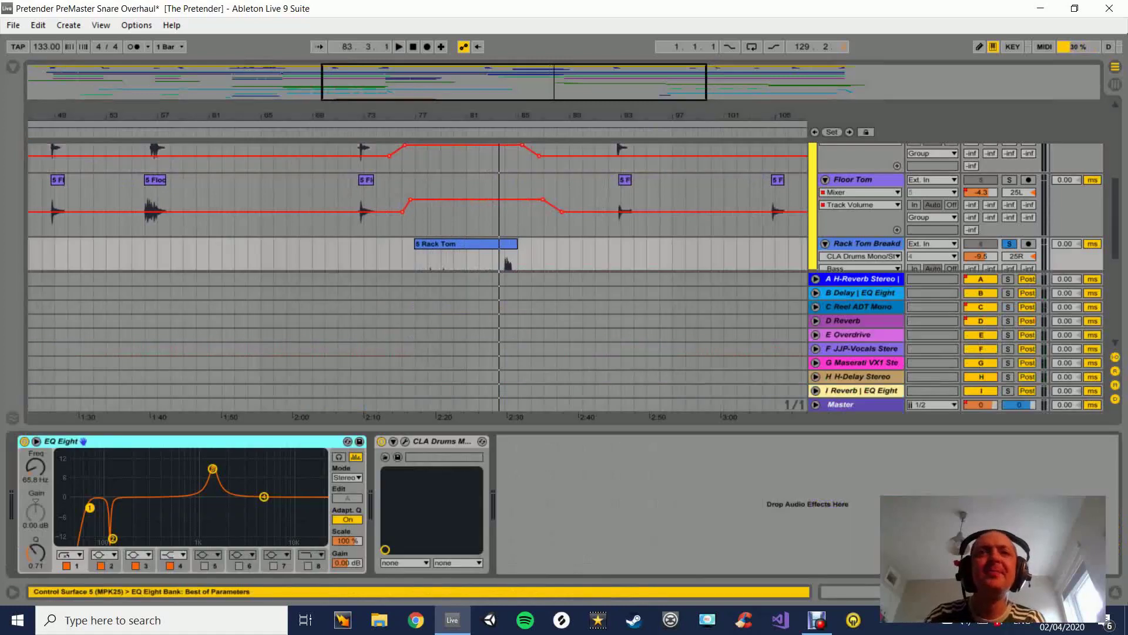
{"action": "scroll", "coordinate": [505, 261], "scroll_direction": "down", "scroll_amount": 2}
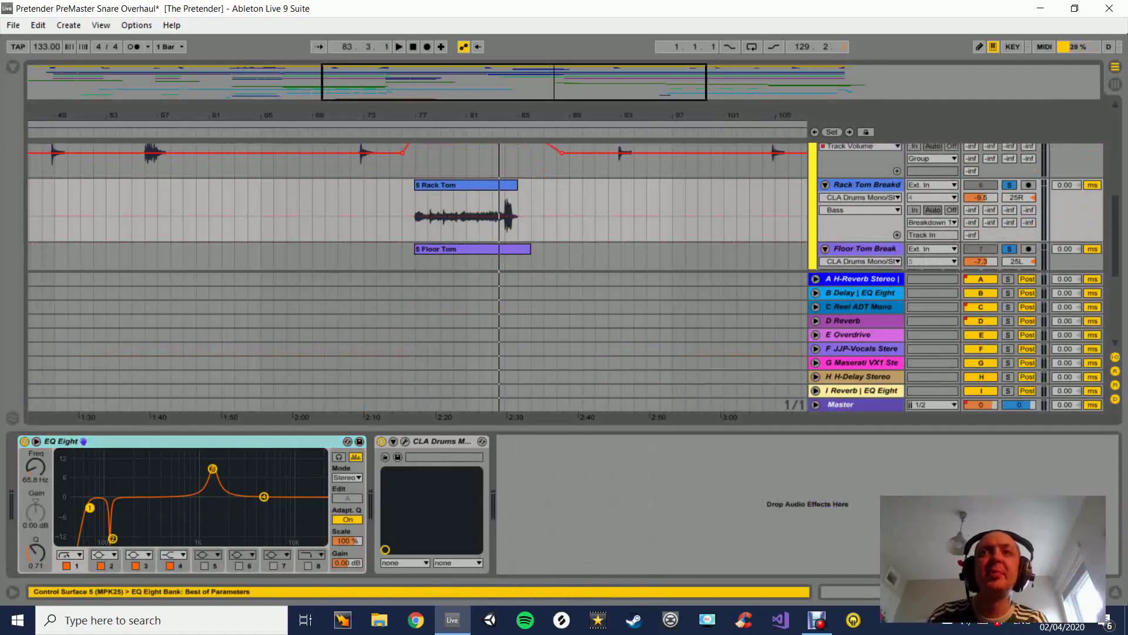
{"action": "left_click", "coordinate": [865, 249]}
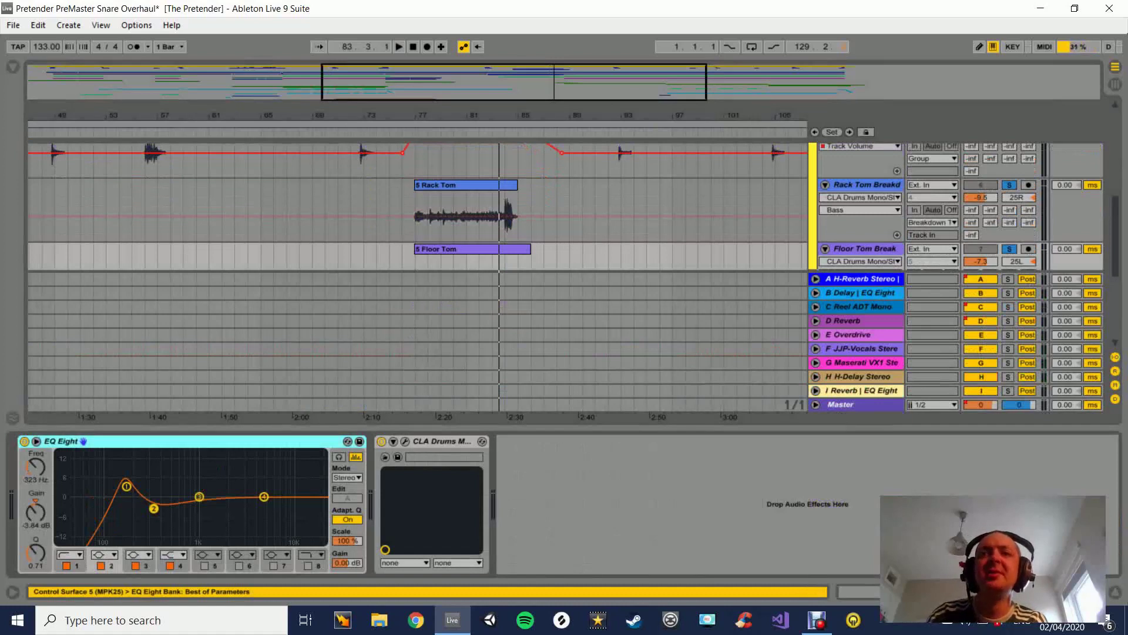
Go back to the regular Rack Tom and Floor Tom tracks and view their effects chains.
{"action": "key", "text": "ctrl+alt+l"}
{"action": "scroll", "coordinate": [505, 282], "scroll_direction": "up", "scroll_amount": 5}
{"action": "scroll", "coordinate": [564, 282], "scroll_direction": "up", "scroll_amount": 1}
{"action": "double_click", "coordinate": [853, 248]}
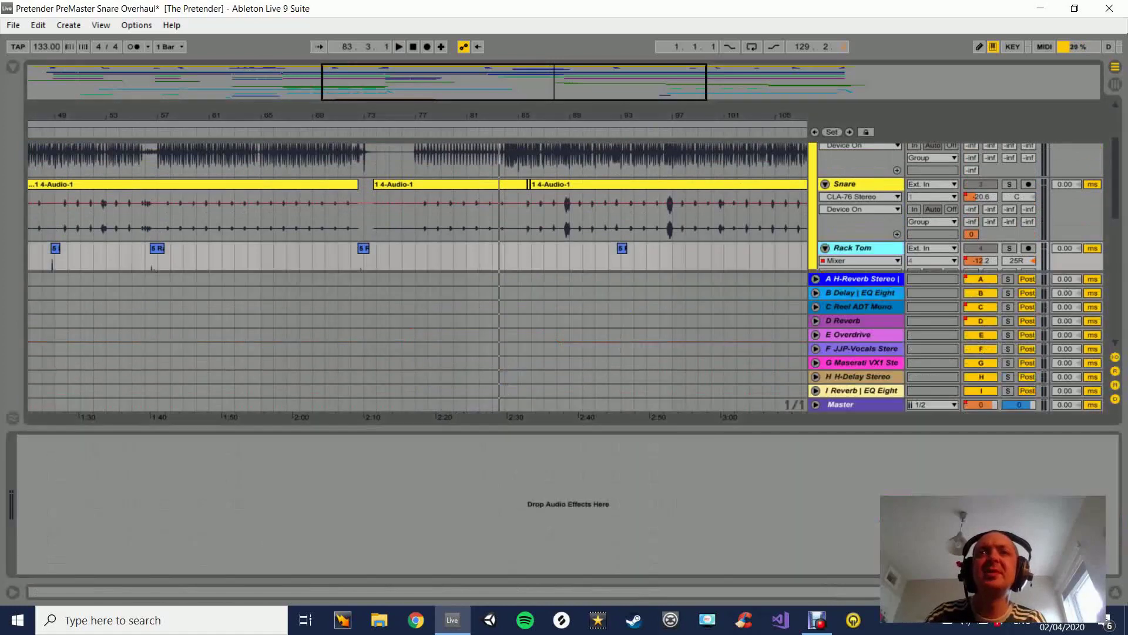
{"action": "scroll", "coordinate": [411, 205], "scroll_direction": "down", "scroll_amount": 2}
{"action": "left_click", "coordinate": [853, 253]}
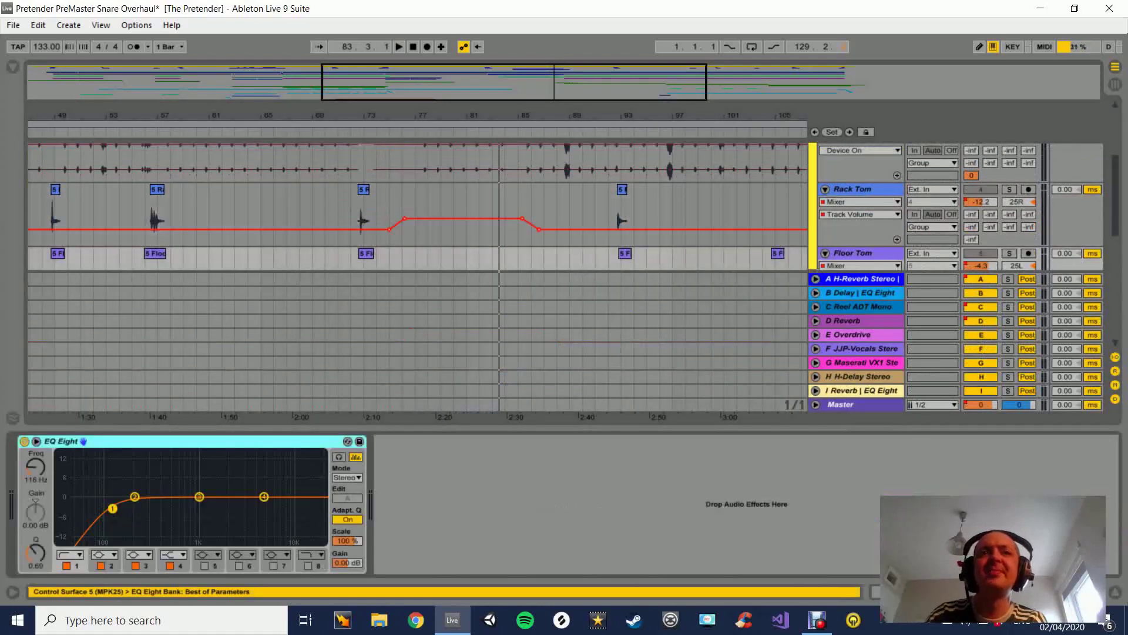
{"action": "scroll", "coordinate": [854, 253], "scroll_direction": "down", "scroll_amount": 2}
{"action": "scroll", "coordinate": [411, 206], "scroll_direction": "up", "scroll_amount": 2}
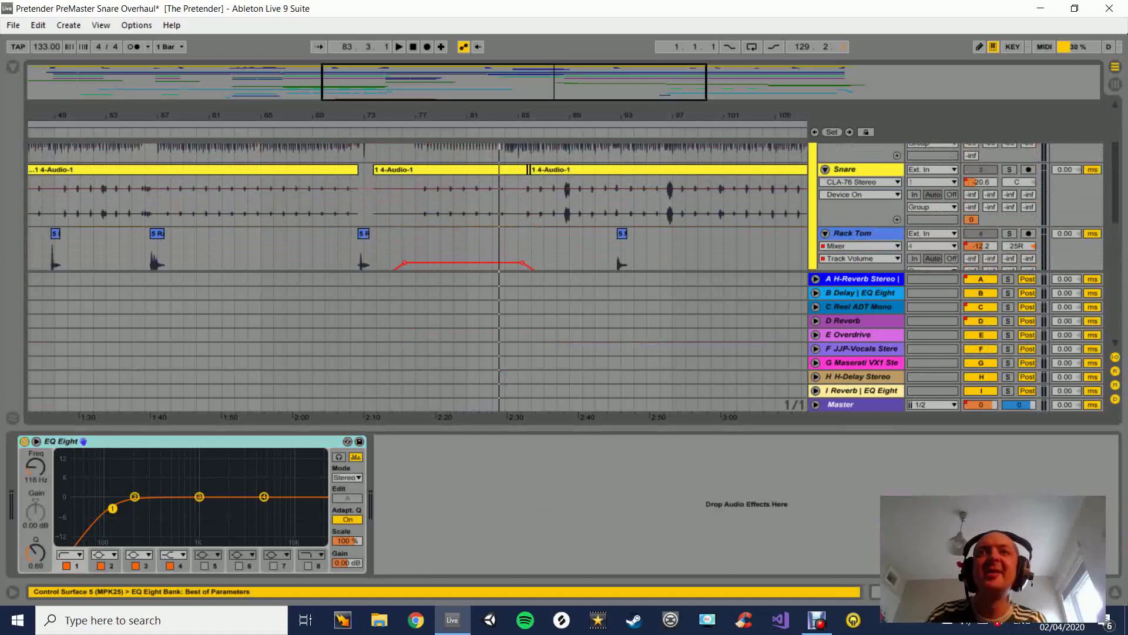
Switch back and forth between the Rack Tom and Floor Tom tracks to compare their processing.
{"action": "left_click", "coordinate": [853, 233]}
{"action": "scroll", "coordinate": [854, 233], "scroll_direction": "down", "scroll_amount": 3}
{"action": "left_click", "coordinate": [853, 208]}
{"action": "scroll", "coordinate": [853, 207], "scroll_direction": "up", "scroll_amount": 3}
{"action": "left_click", "coordinate": [853, 206]}
{"action": "scroll", "coordinate": [854, 205], "scroll_direction": "down", "scroll_amount": 2}
{"action": "scroll", "coordinate": [853, 206], "scroll_direction": "down", "scroll_amount": 2}
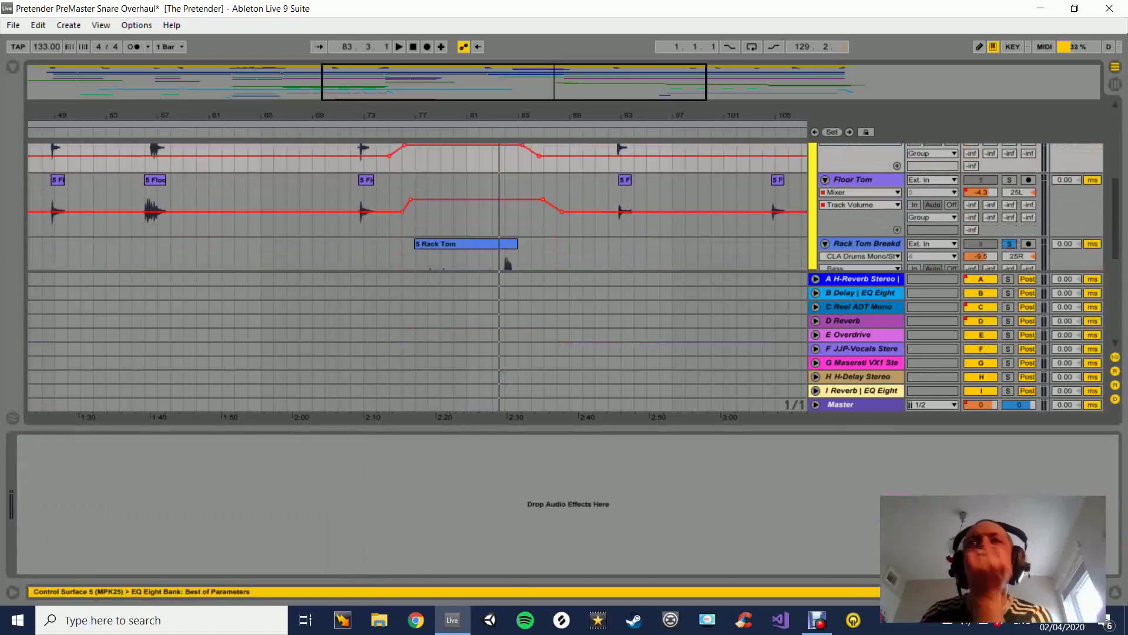
{"action": "key", "text": "Up"}
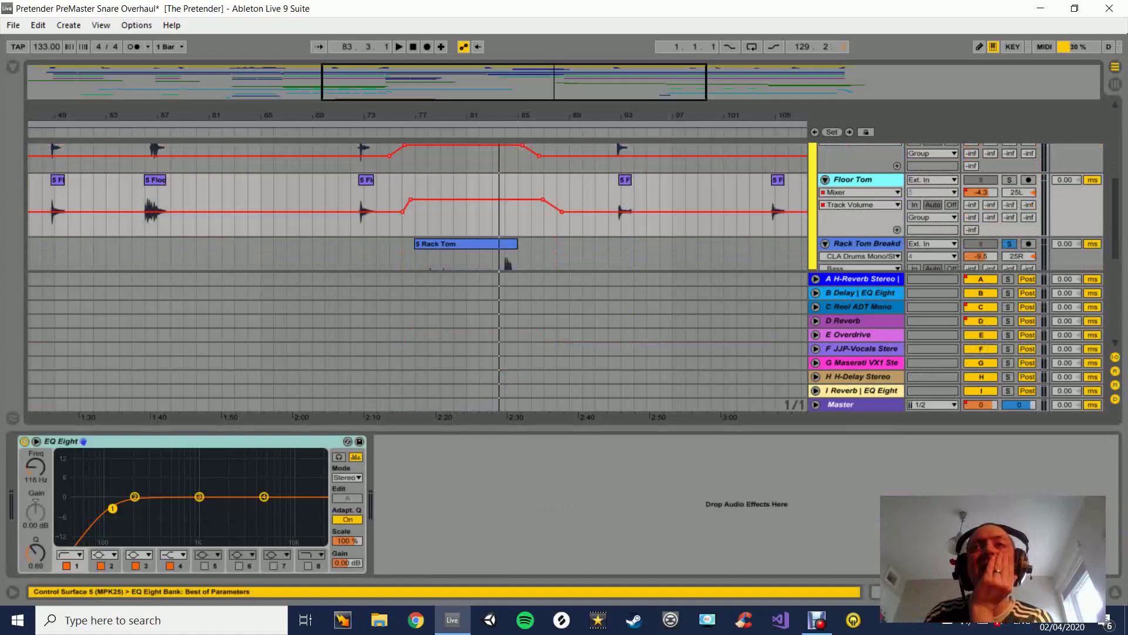
{"action": "key", "text": "Up"}
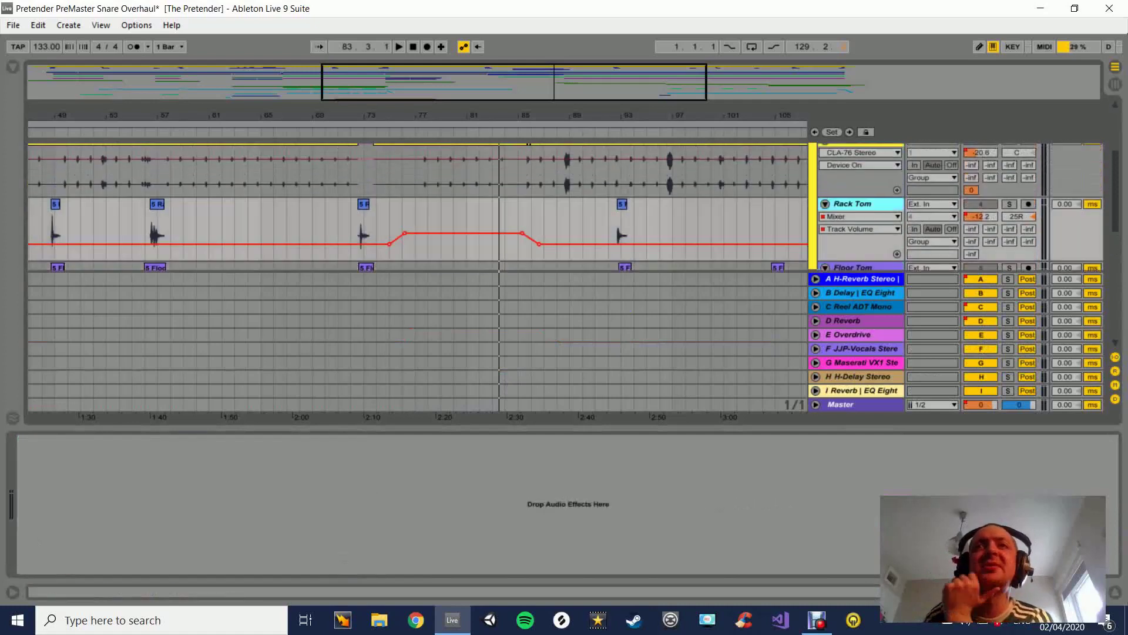
Step through the tom tracks to the breakdown pair and compare their EQ Eight curves, ending on Rack Tom Breakdown.
{"action": "key", "text": "Down"}
{"action": "key", "text": "Down"}
{"action": "key", "text": "Down"}
{"action": "key", "text": "Down"}
{"action": "key", "text": "Up"}
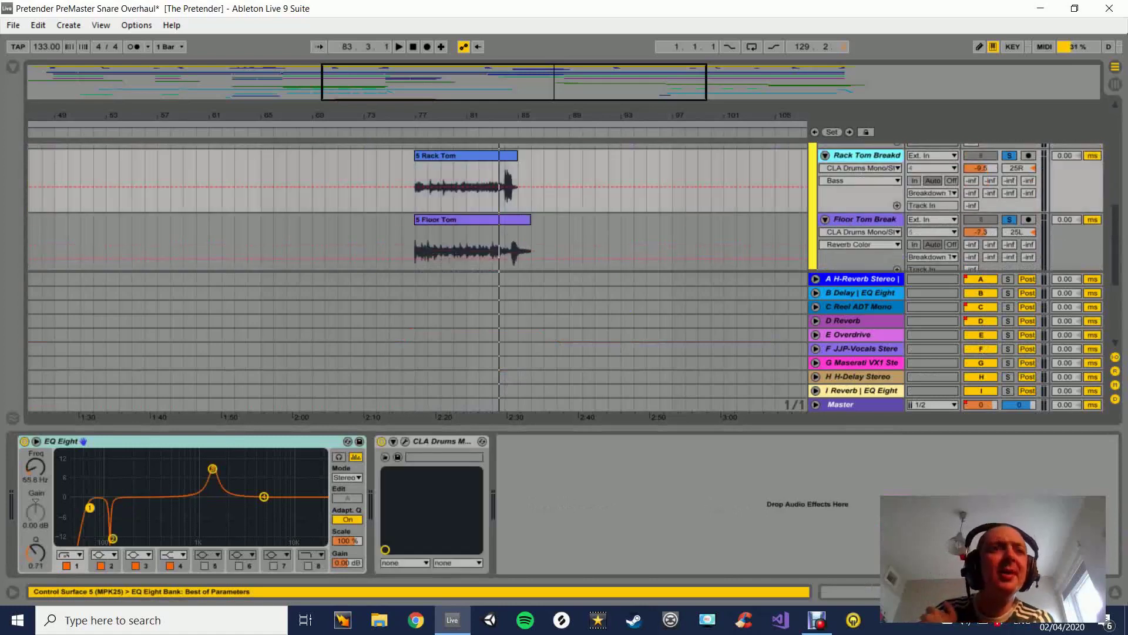
{"action": "key", "text": "Down"}
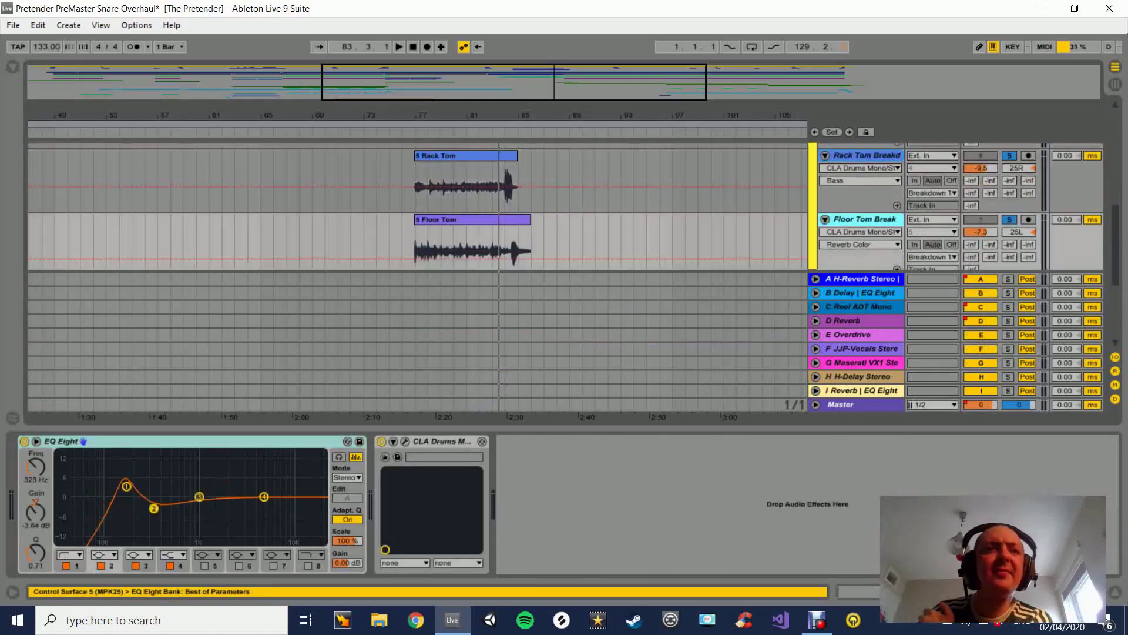
{"action": "key", "text": "Up"}
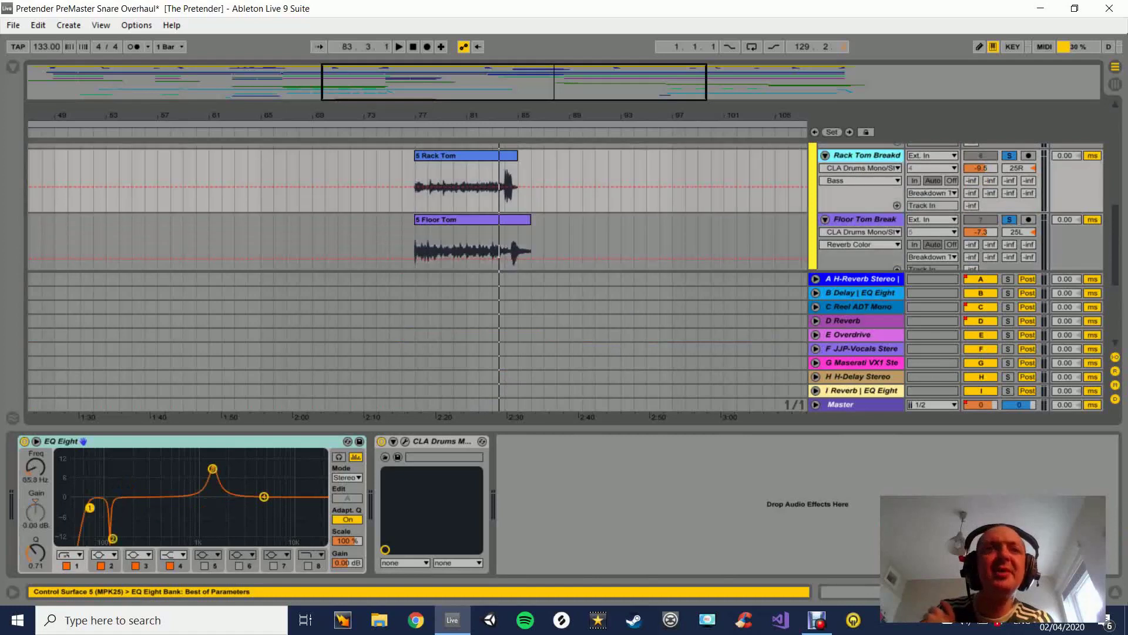
Open the CLA Drums plug-in window of the Rack Tom Breakdown track, examine its settings, and close it.
{"action": "key", "text": "ctrl+alt+p"}
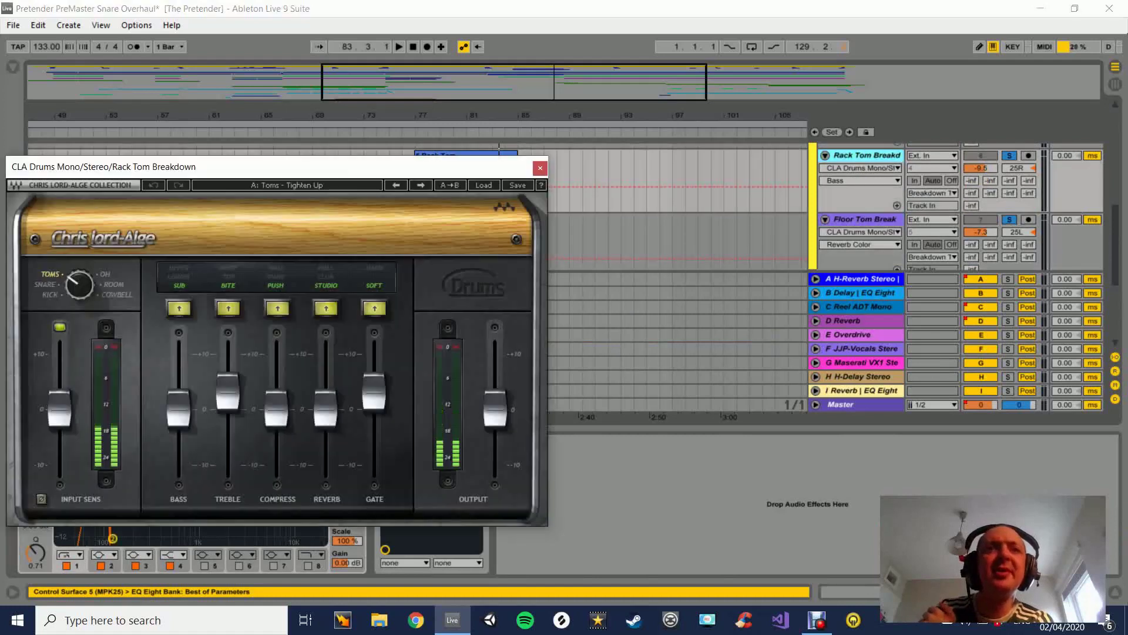
{"action": "left_click_drag", "start_coordinate": [240, 169], "coordinate": [602, 171]}
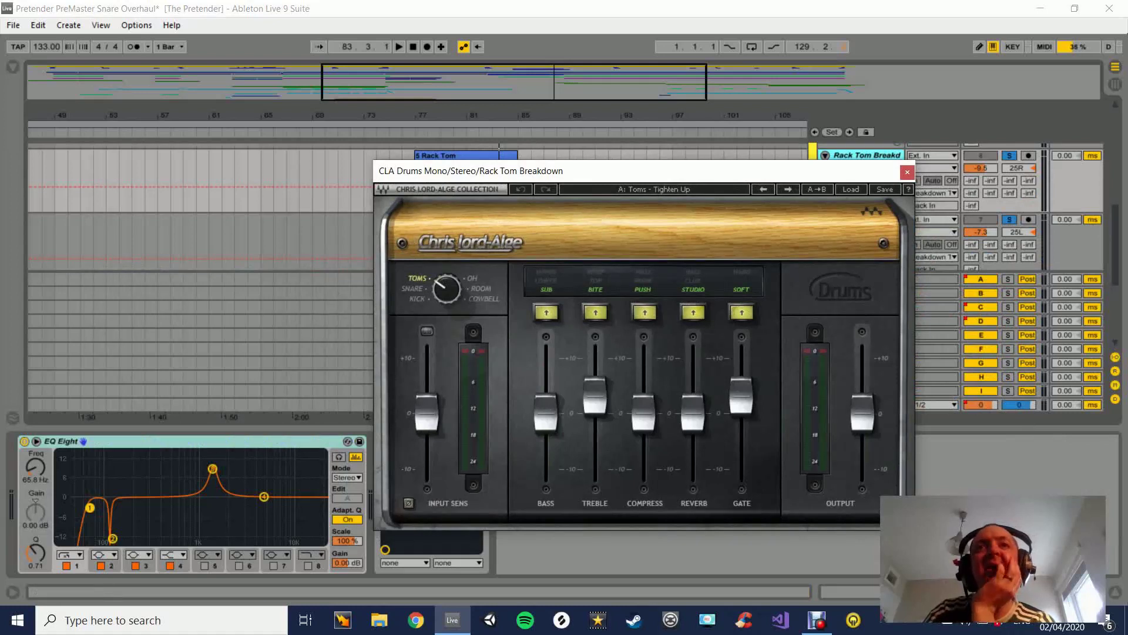
{"action": "left_click", "coordinate": [907, 172]}
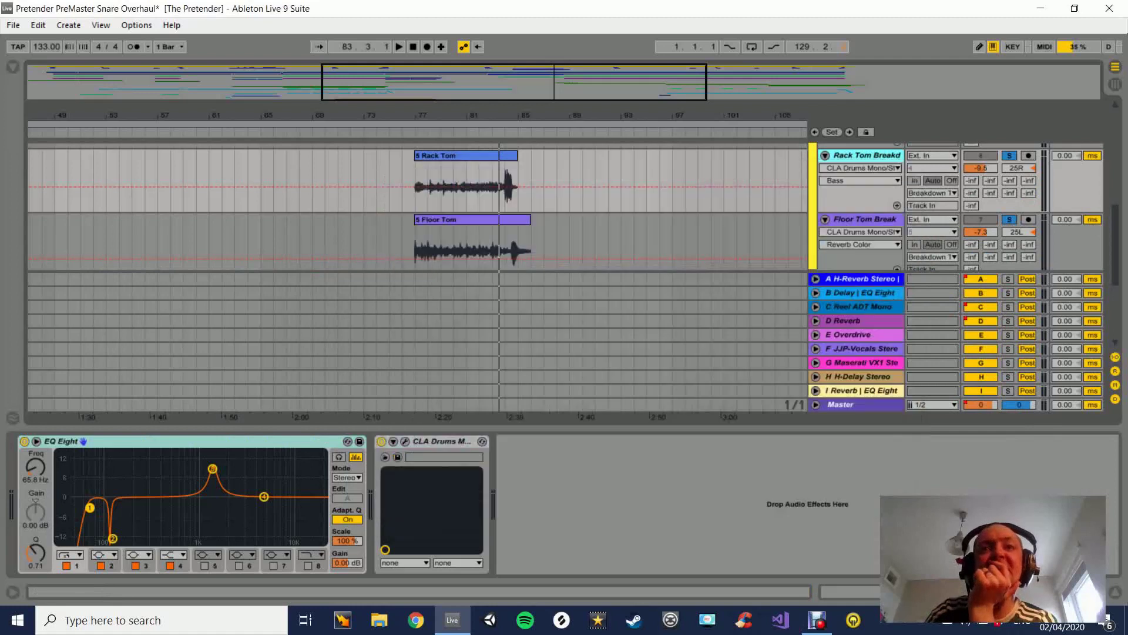
Recheck the effects chains of the regular Rack Tom and Floor Tom tracks.
{"action": "scroll", "coordinate": [417, 206], "scroll_direction": "up", "scroll_amount": 2}
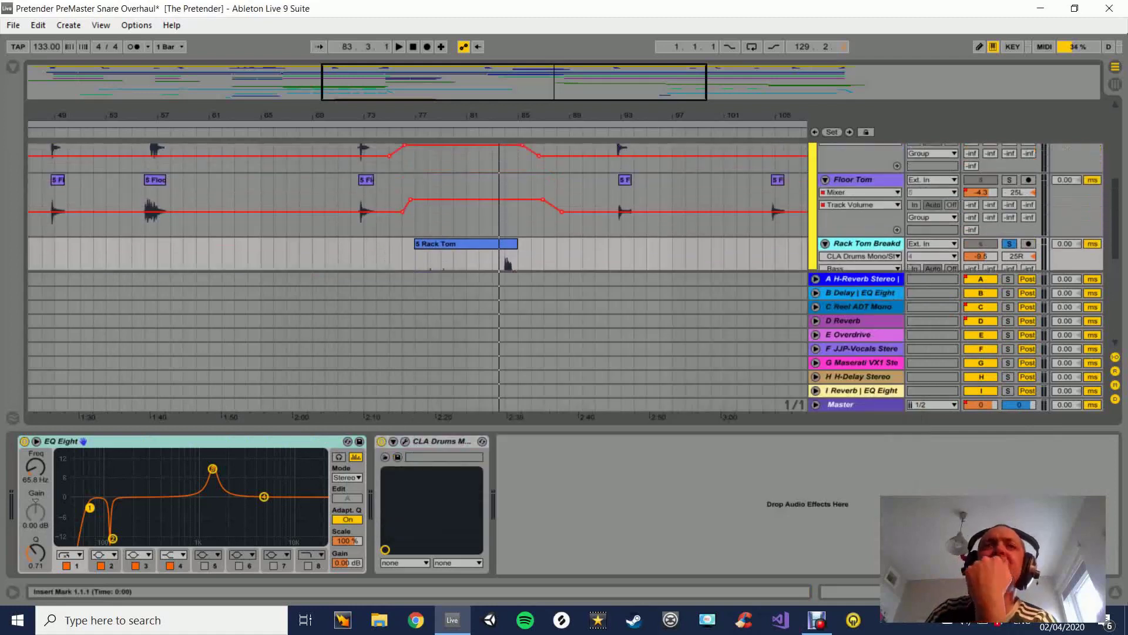
{"action": "scroll", "coordinate": [418, 206], "scroll_direction": "up", "scroll_amount": 2}
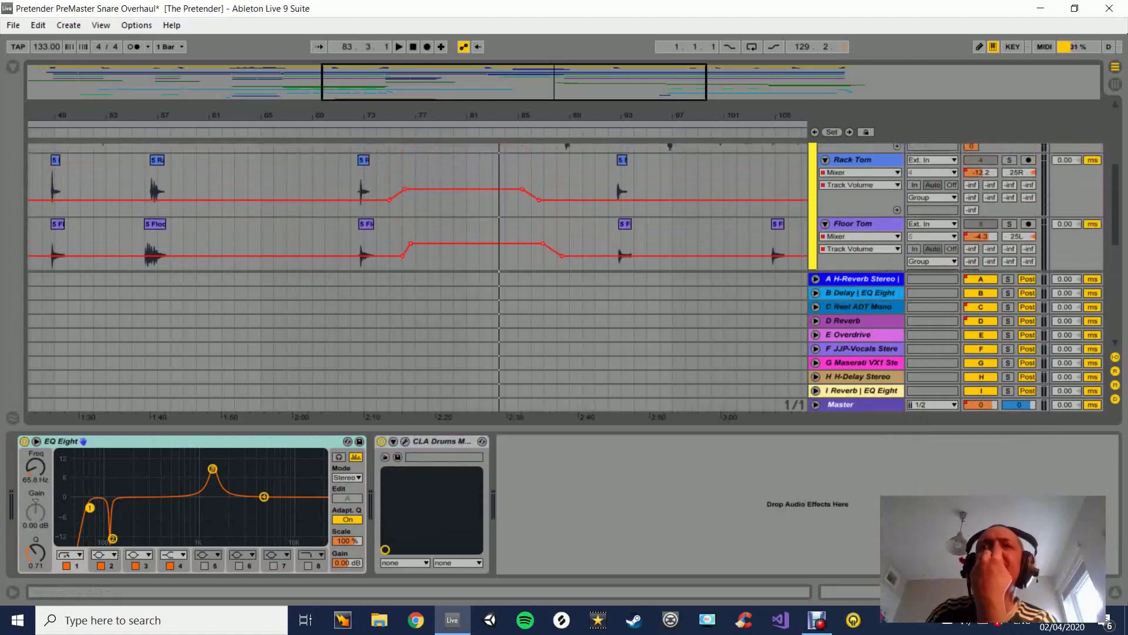
{"action": "left_click", "coordinate": [853, 160]}
{"action": "left_click", "coordinate": [853, 224]}
{"action": "scroll", "coordinate": [854, 224], "scroll_direction": "down", "scroll_amount": 4}
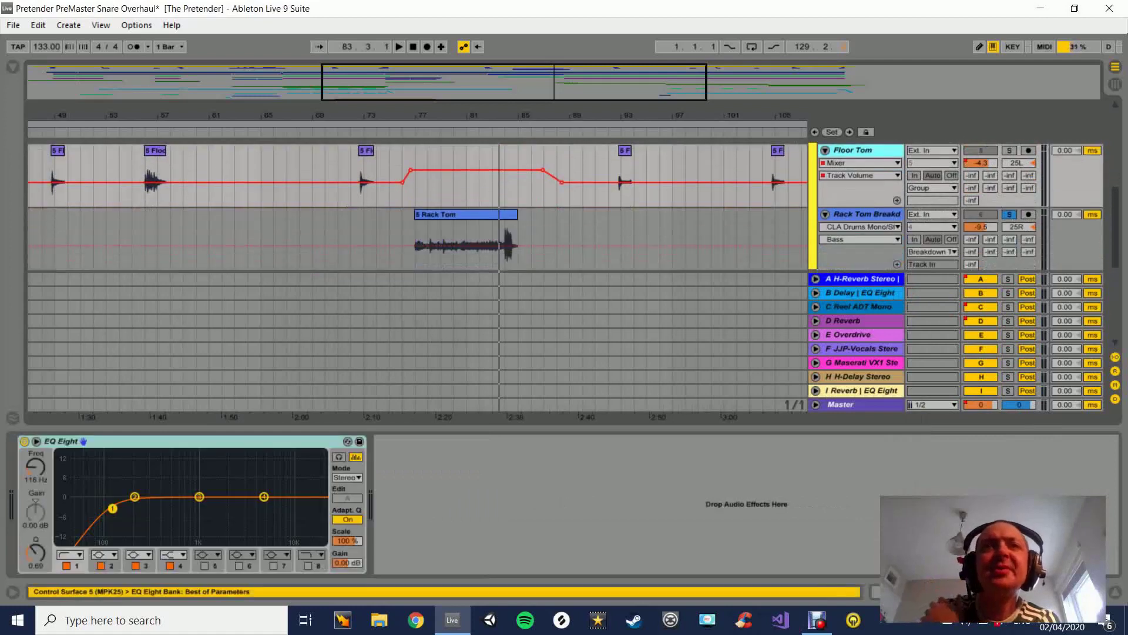
Alternate between the Rack Tom Breakdown and Floor Tom Breakdown tracks to compare their EQ Eight and CLA Drums chains.
{"action": "left_click", "coordinate": [866, 170]}
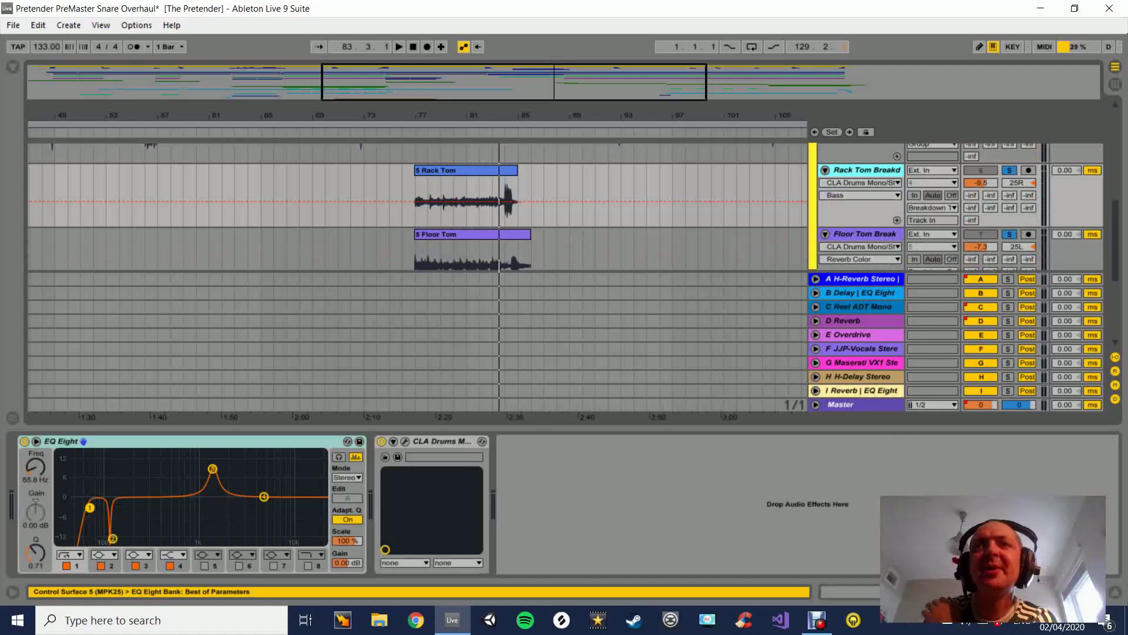
{"action": "left_click", "coordinate": [865, 234]}
{"action": "left_click", "coordinate": [866, 170]}
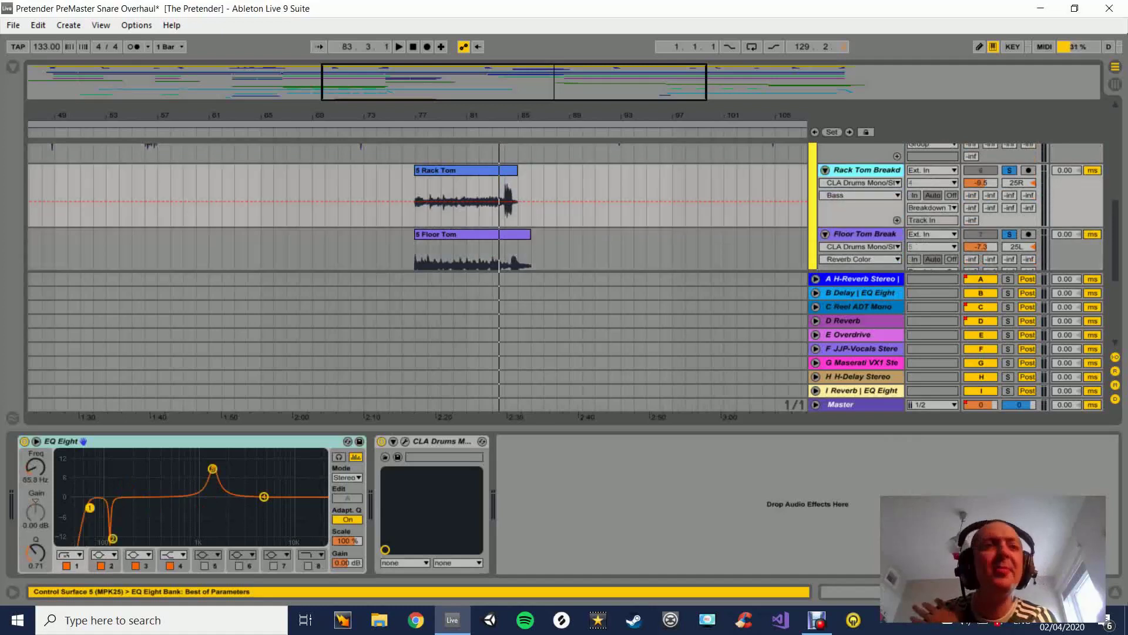
{"action": "left_click", "coordinate": [865, 234]}
{"action": "scroll", "coordinate": [865, 234], "scroll_direction": "up", "scroll_amount": 5}
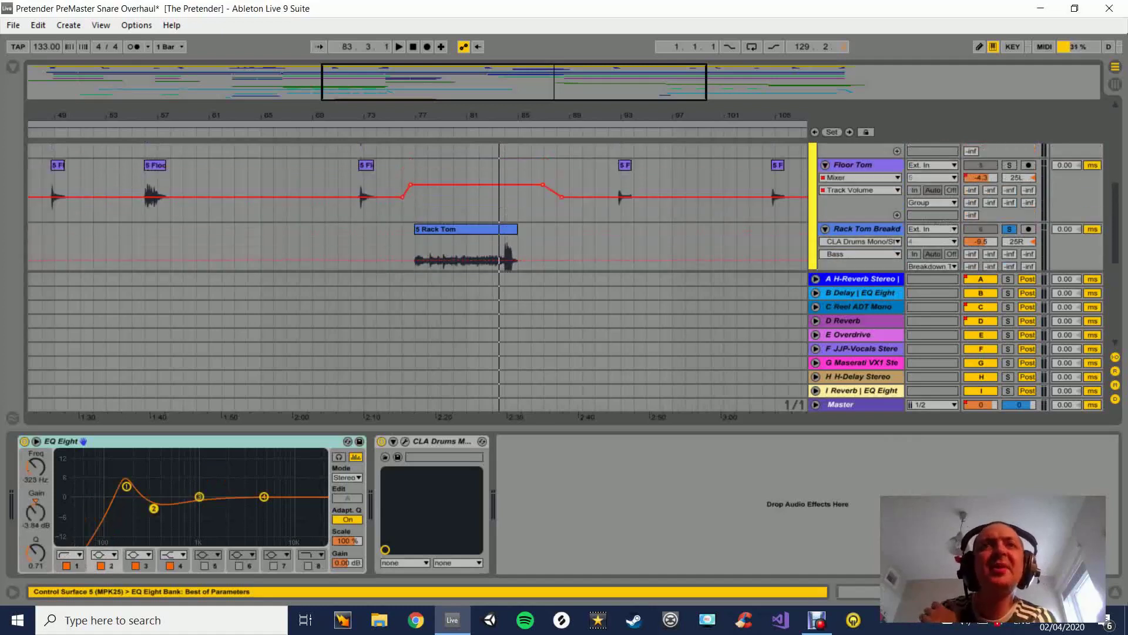
Recheck the regular Rack Tom and Floor Tom tracks, alternating between them to compare their effects chains.
{"action": "scroll", "coordinate": [865, 234], "scroll_direction": "down", "scroll_amount": 3}
{"action": "scroll", "coordinate": [507, 200], "scroll_direction": "down", "scroll_amount": 11}
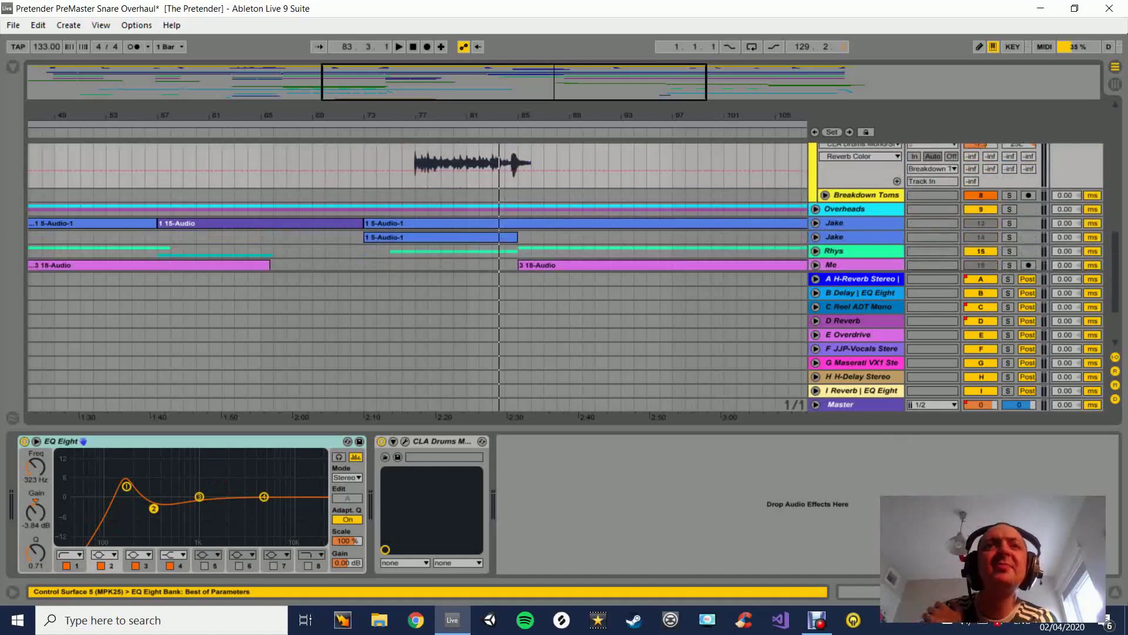
{"action": "scroll", "coordinate": [507, 200], "scroll_direction": "up", "scroll_amount": 10}
{"action": "scroll", "coordinate": [507, 197], "scroll_direction": "up", "scroll_amount": 8}
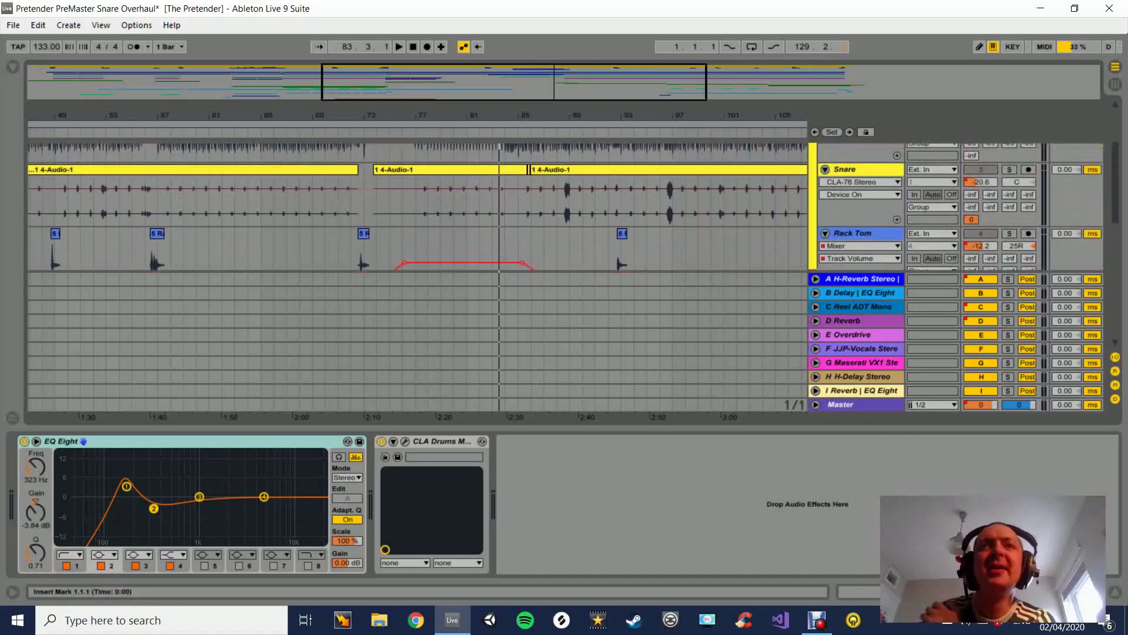
{"action": "scroll", "coordinate": [507, 197], "scroll_direction": "down", "scroll_amount": 3}
{"action": "left_click", "coordinate": [853, 189]}
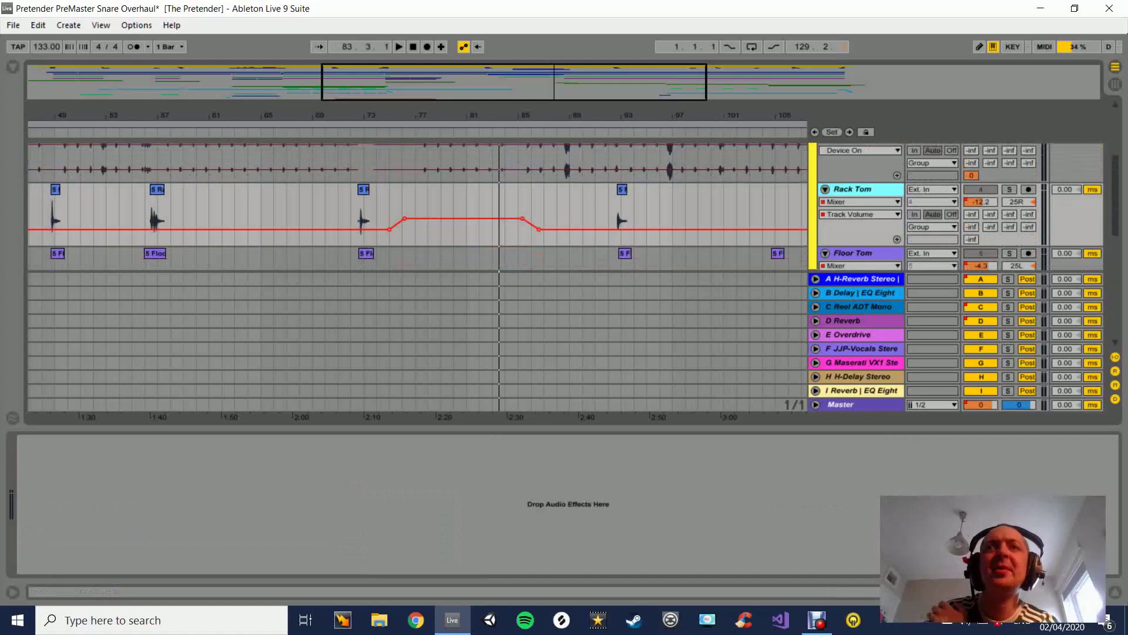
{"action": "scroll", "coordinate": [854, 189], "scroll_direction": "down", "scroll_amount": 1}
{"action": "key", "text": "Down"}
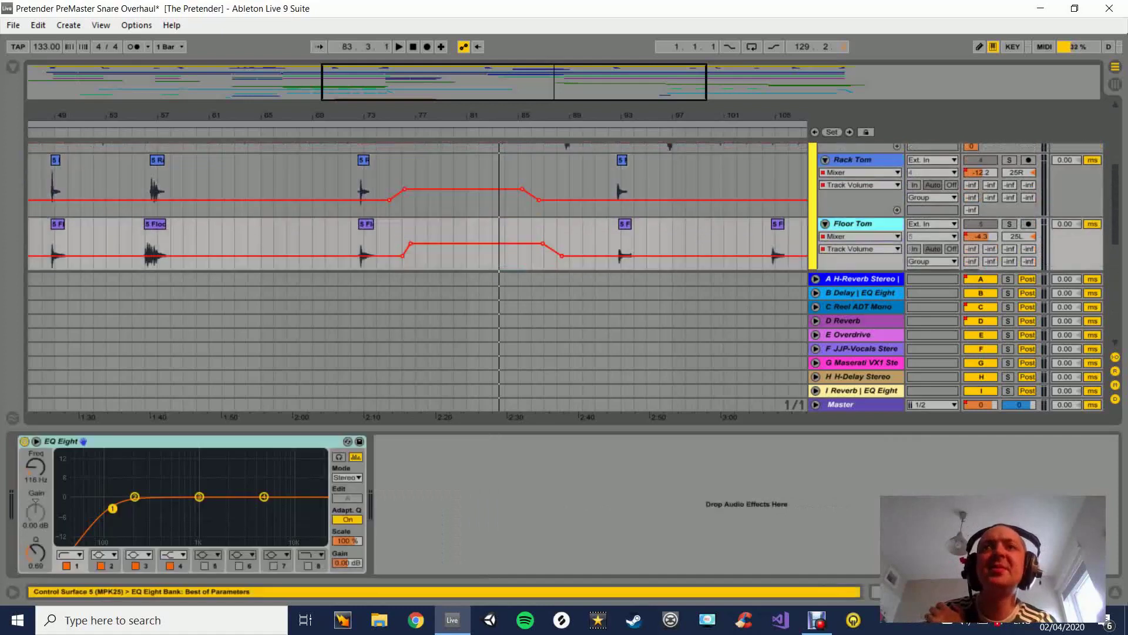
{"action": "key", "text": "Up"}
{"action": "key", "text": "Down"}
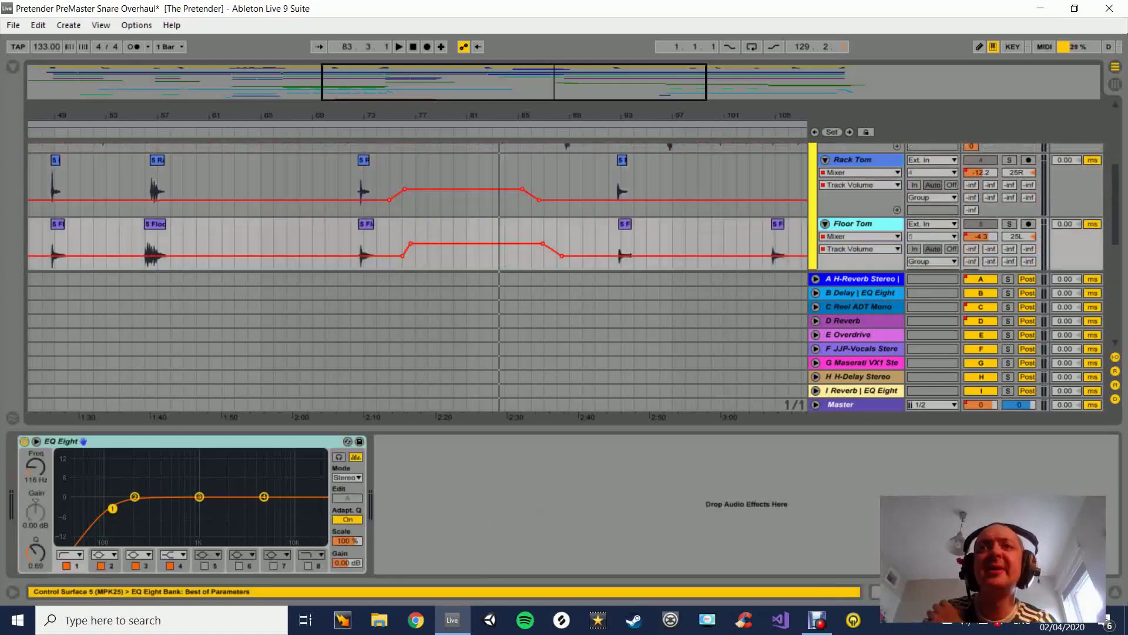
{"action": "scroll", "coordinate": [417, 207], "scroll_direction": "down", "scroll_amount": 2}
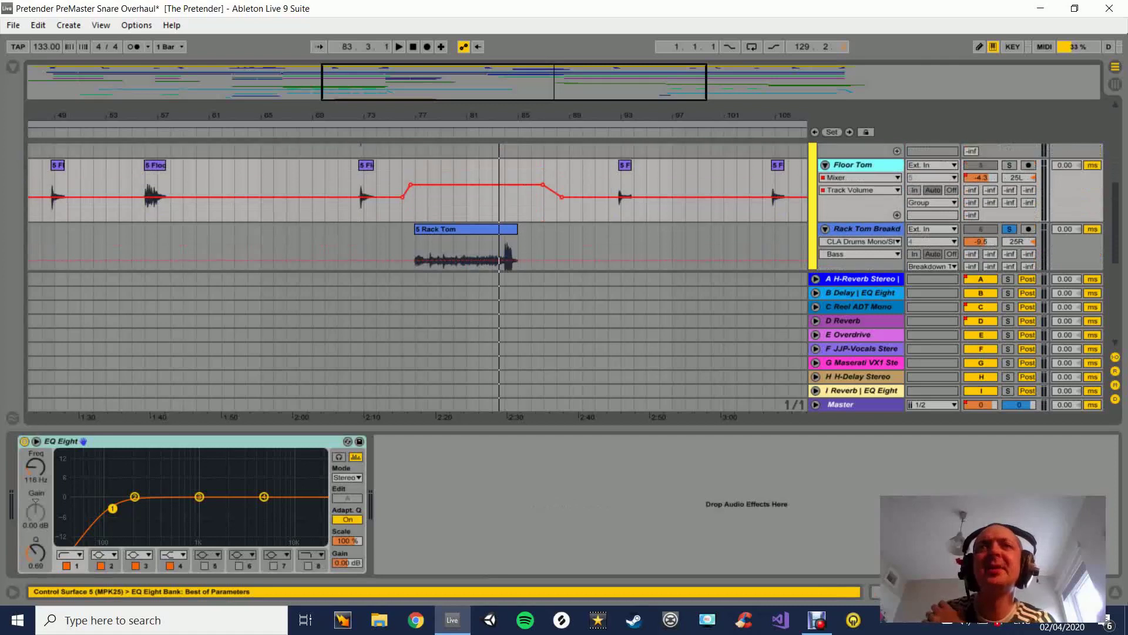
{"action": "scroll", "coordinate": [418, 207], "scroll_direction": "up", "scroll_amount": 1}
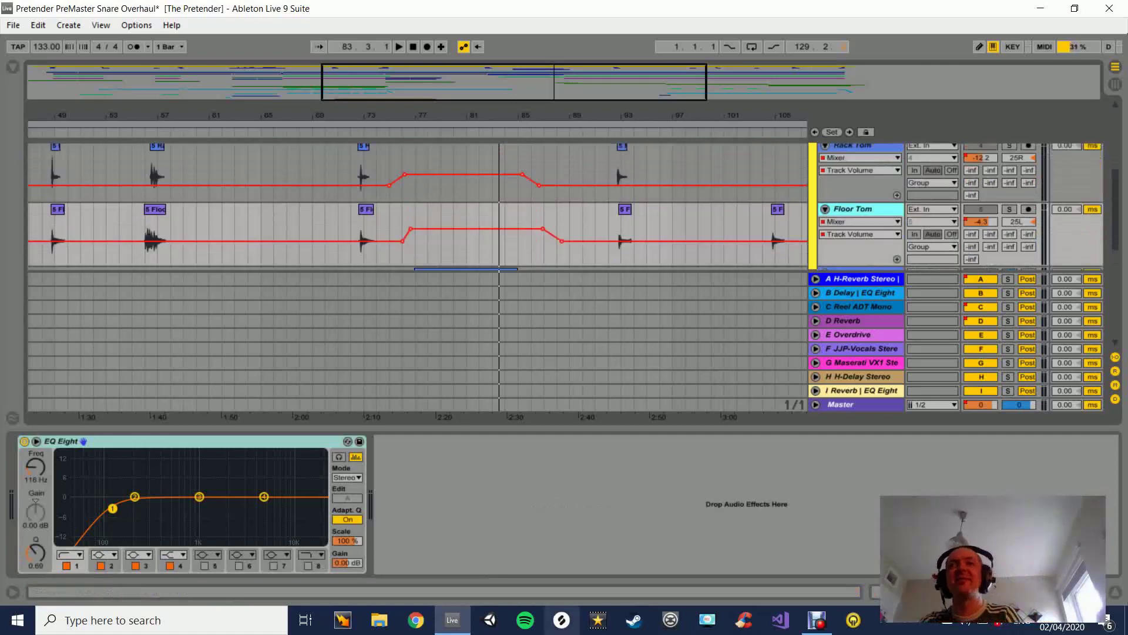
Hide the device view and unfold the Breakdown Toms track and the Overheads group.
{"action": "key", "text": "ctrl+alt+l"}
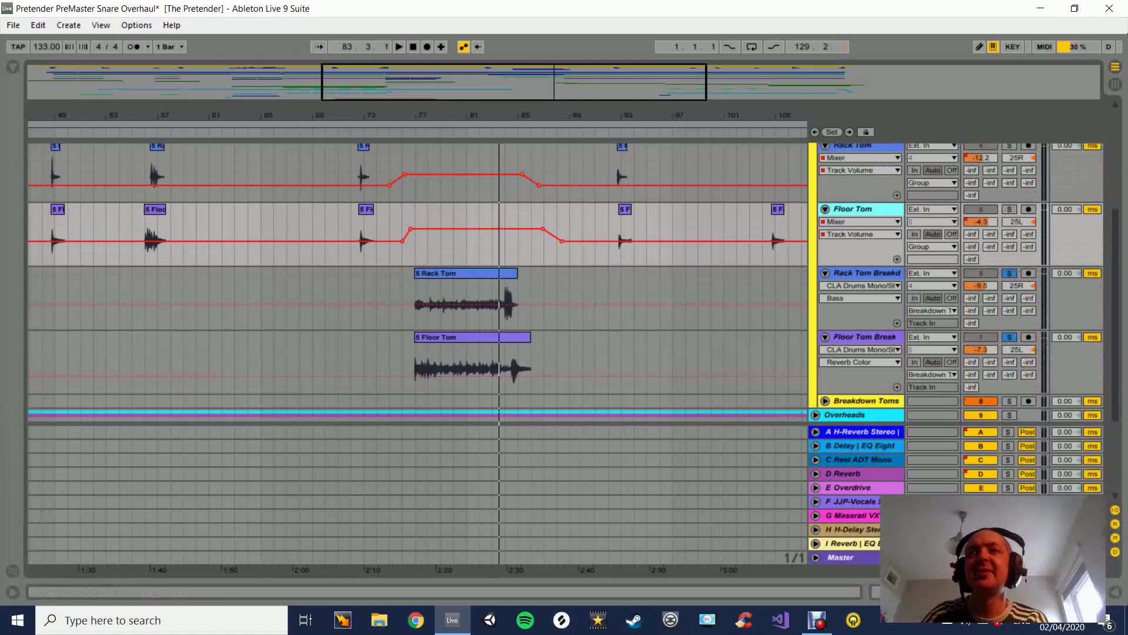
{"action": "scroll", "coordinate": [418, 282], "scroll_direction": "down", "scroll_amount": 3}
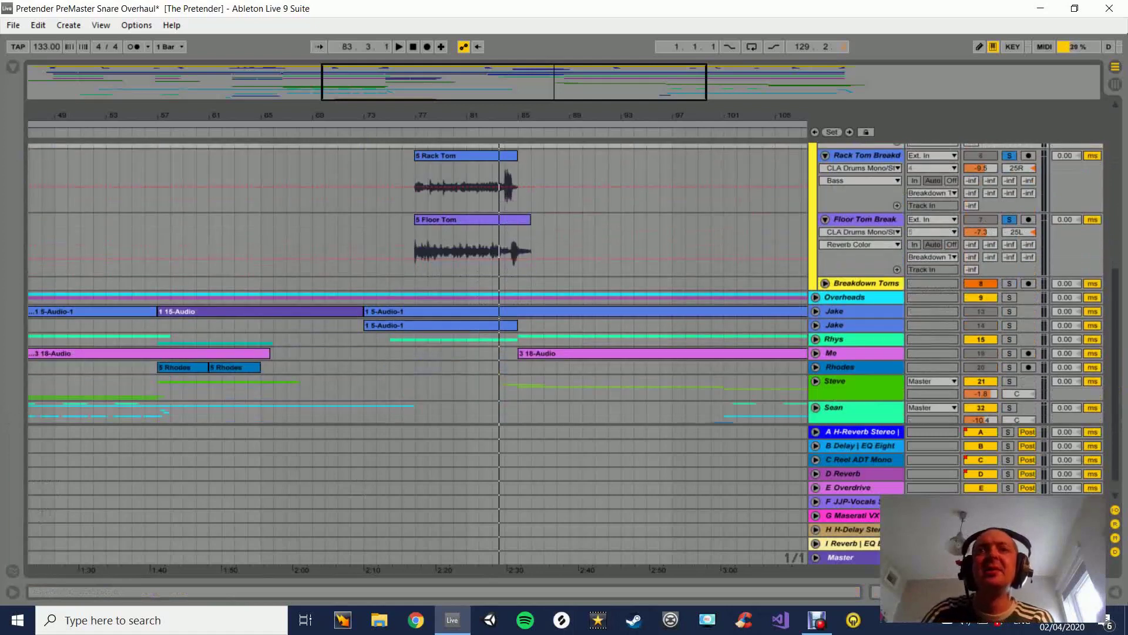
{"action": "left_click", "coordinate": [825, 283]}
{"action": "scroll", "coordinate": [825, 283], "scroll_direction": "down", "scroll_amount": 2}
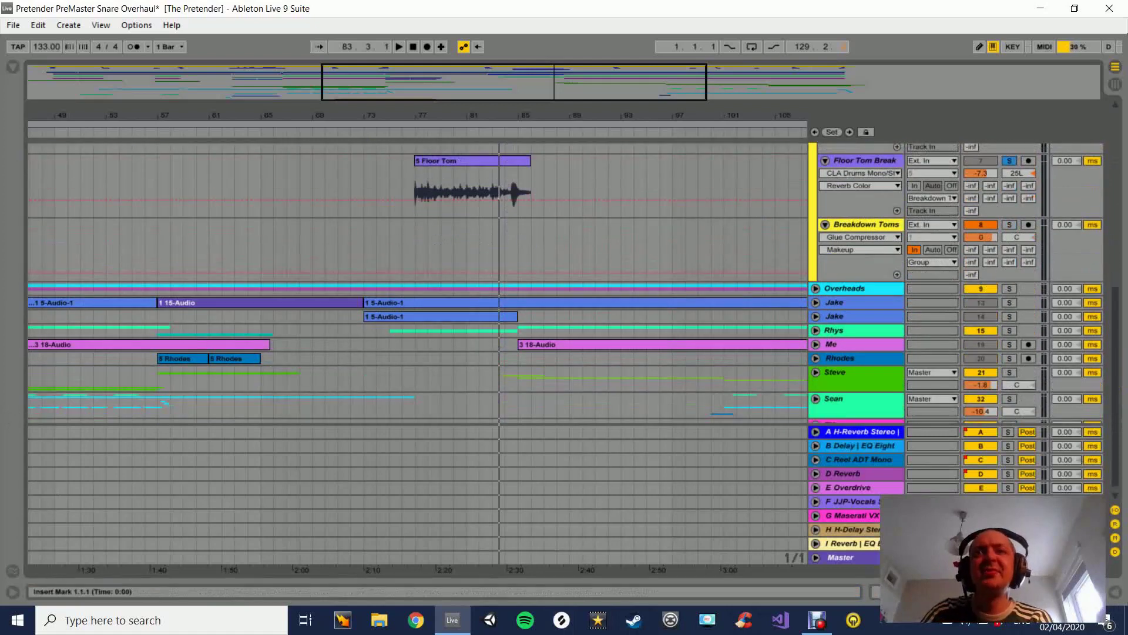
{"action": "left_click", "coordinate": [816, 288]}
{"action": "scroll", "coordinate": [816, 288], "scroll_direction": "down", "scroll_amount": 3}
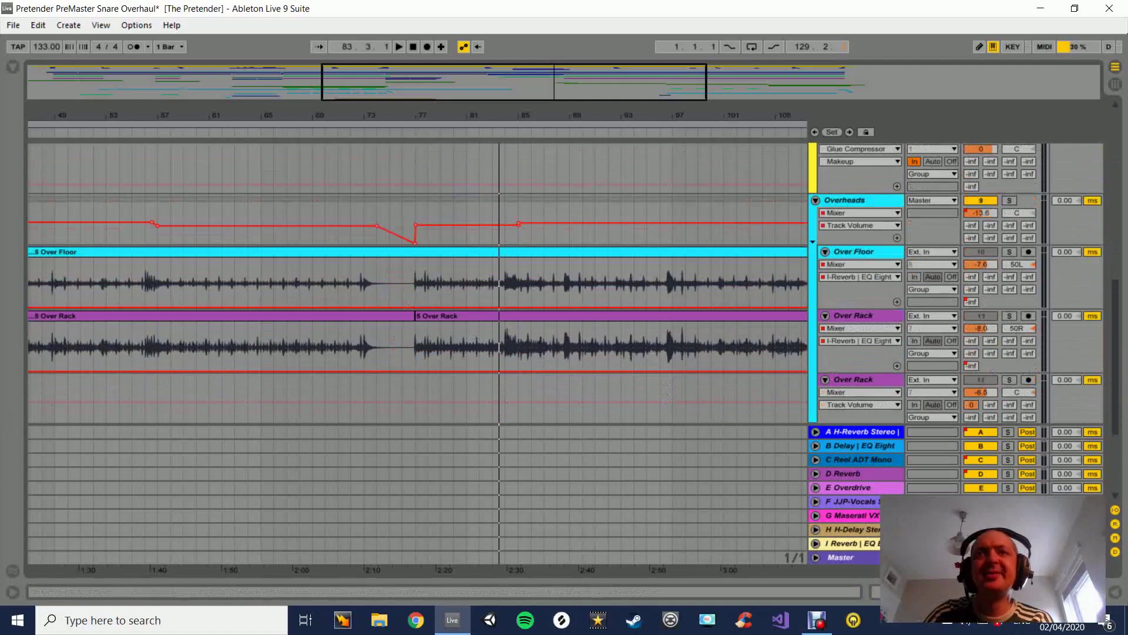
Check the Overheads group and its Over Floor and upper Over Rack tracks for audio effects.
{"action": "left_click", "coordinate": [845, 201]}
{"action": "left_click", "coordinate": [854, 252]}
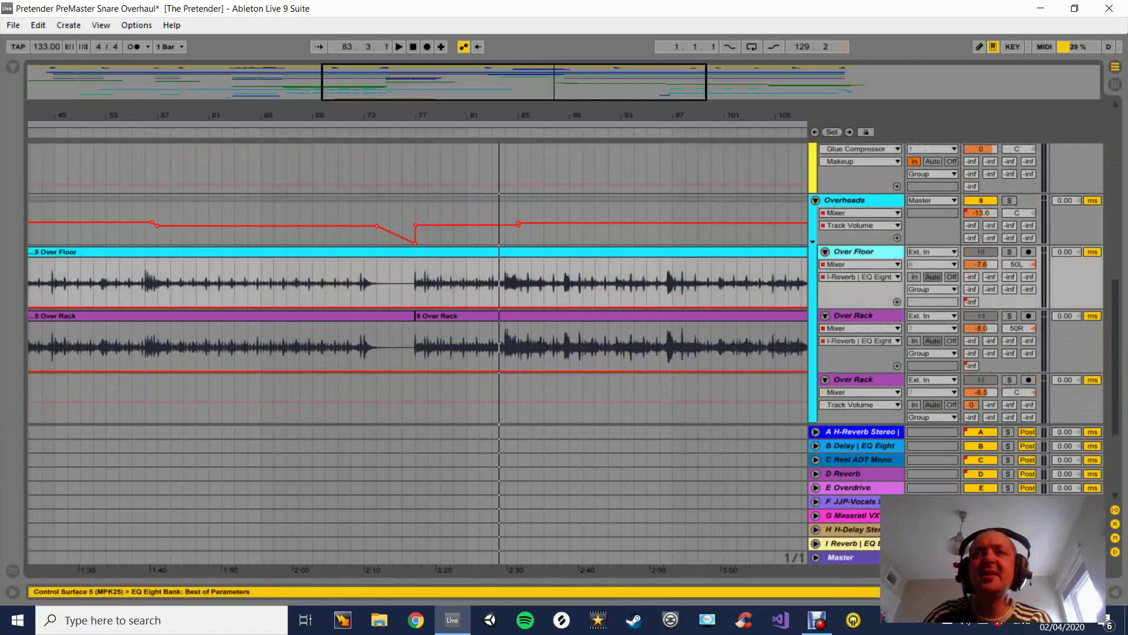
{"action": "double_click", "coordinate": [853, 315]}
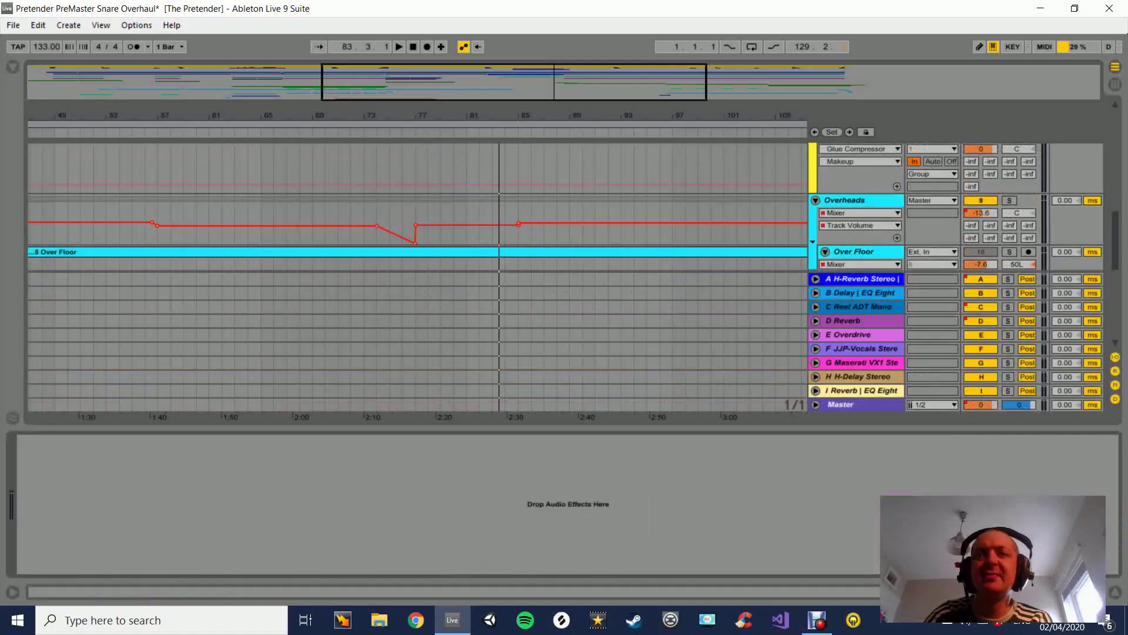
{"action": "key", "text": "ctrl+z"}
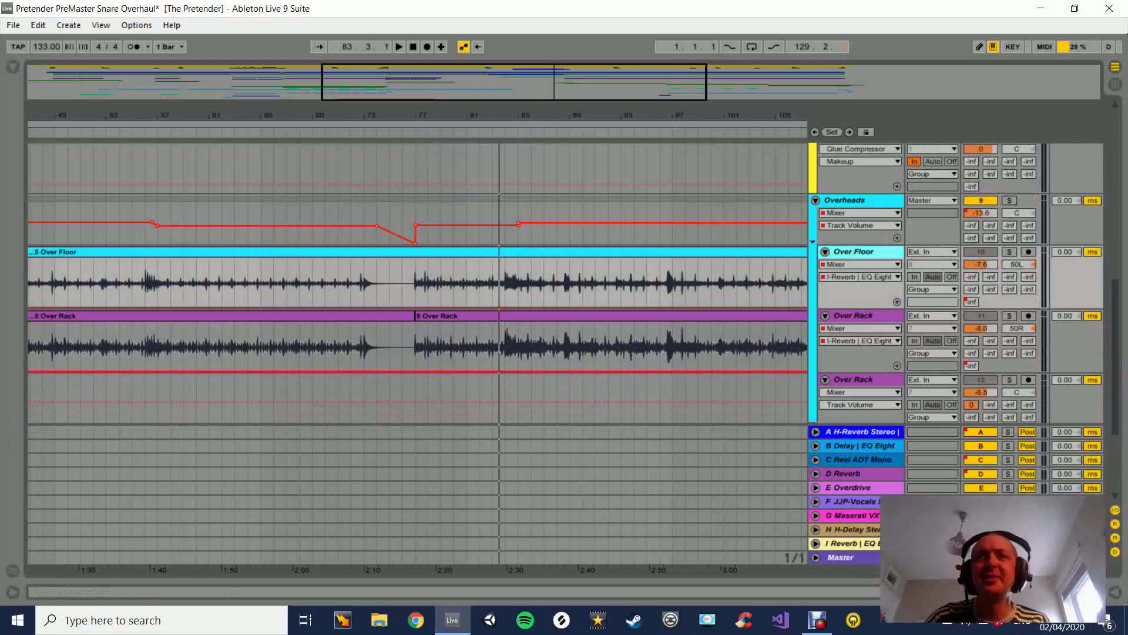
{"action": "left_click", "coordinate": [845, 200]}
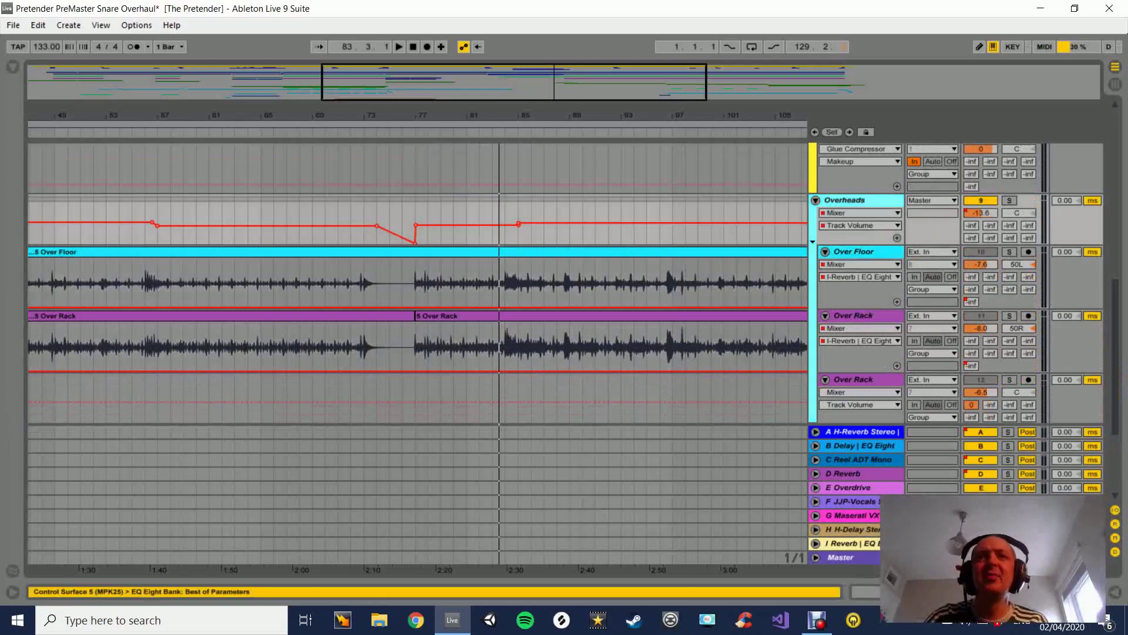
Play the song from bar 77 and toggle the track activators of the Overheads group and Over Floor.
{"action": "left_click", "coordinate": [417, 282]}
{"action": "key", "text": "space"}
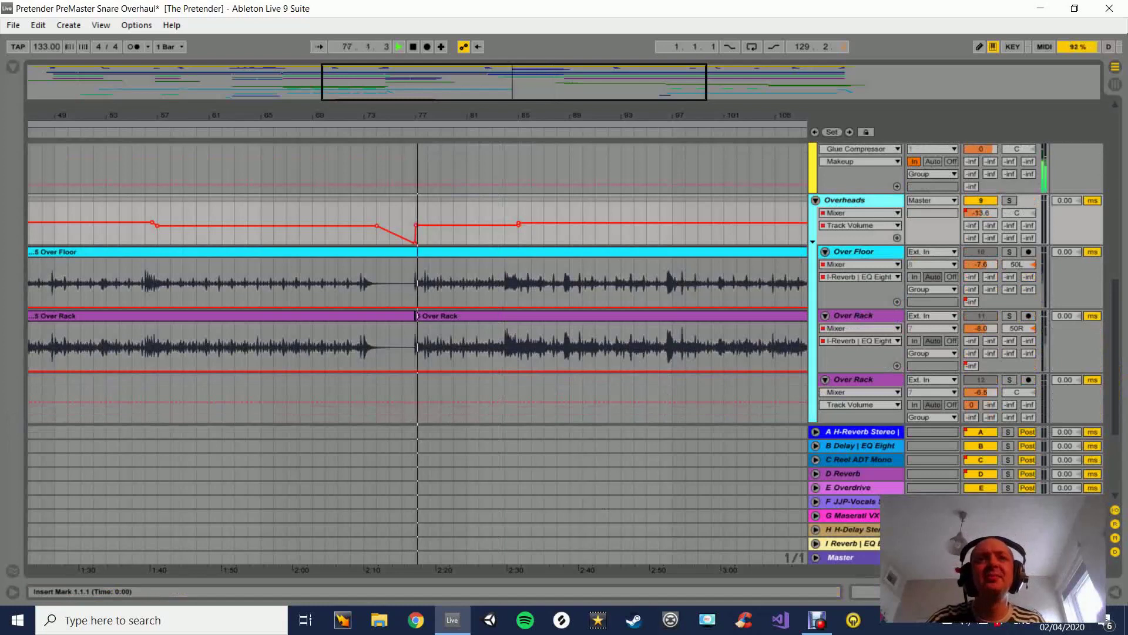
{"action": "left_click", "coordinate": [981, 200]}
{"action": "left_click", "coordinate": [980, 252]}
Solo the Overheads group in place of the breakdown tom tracks during playback.
{"action": "scroll", "coordinate": [447, 282], "scroll_direction": "up", "scroll_amount": 5}
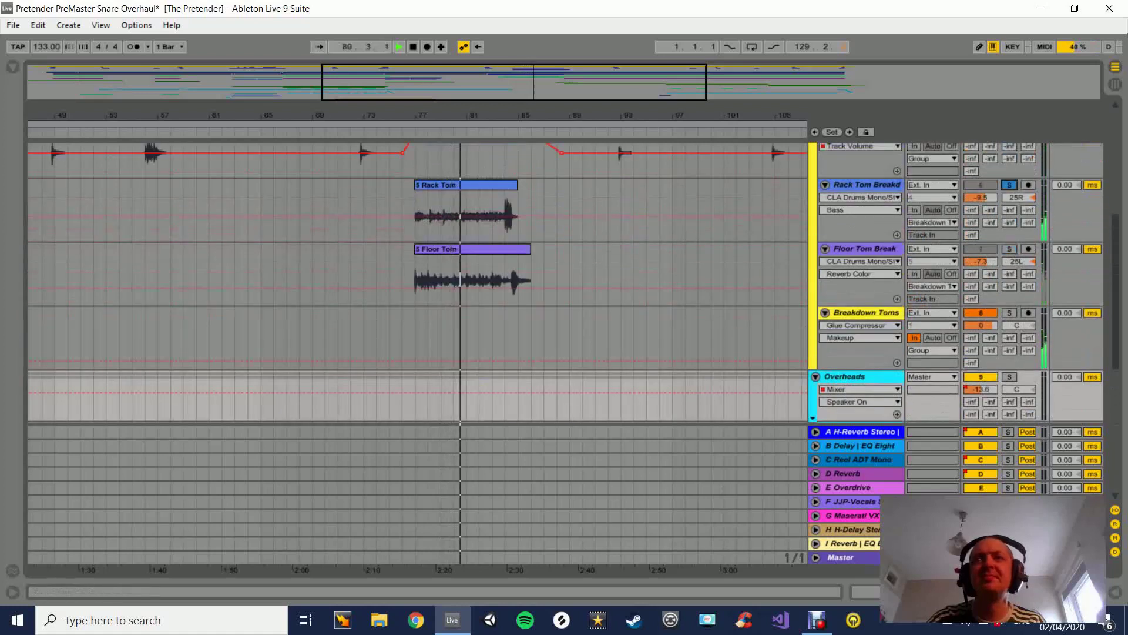
{"action": "scroll", "coordinate": [447, 282], "scroll_direction": "down", "scroll_amount": 3}
{"action": "scroll", "coordinate": [417, 282], "scroll_direction": "down", "scroll_amount": 4}
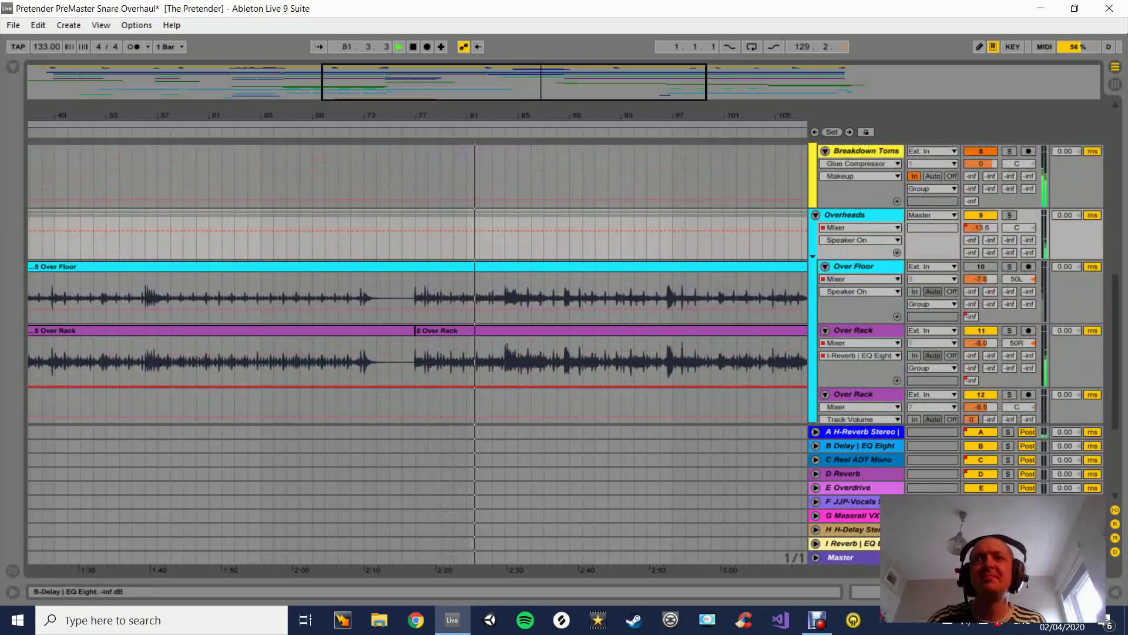
{"action": "left_click", "coordinate": [1009, 200]}
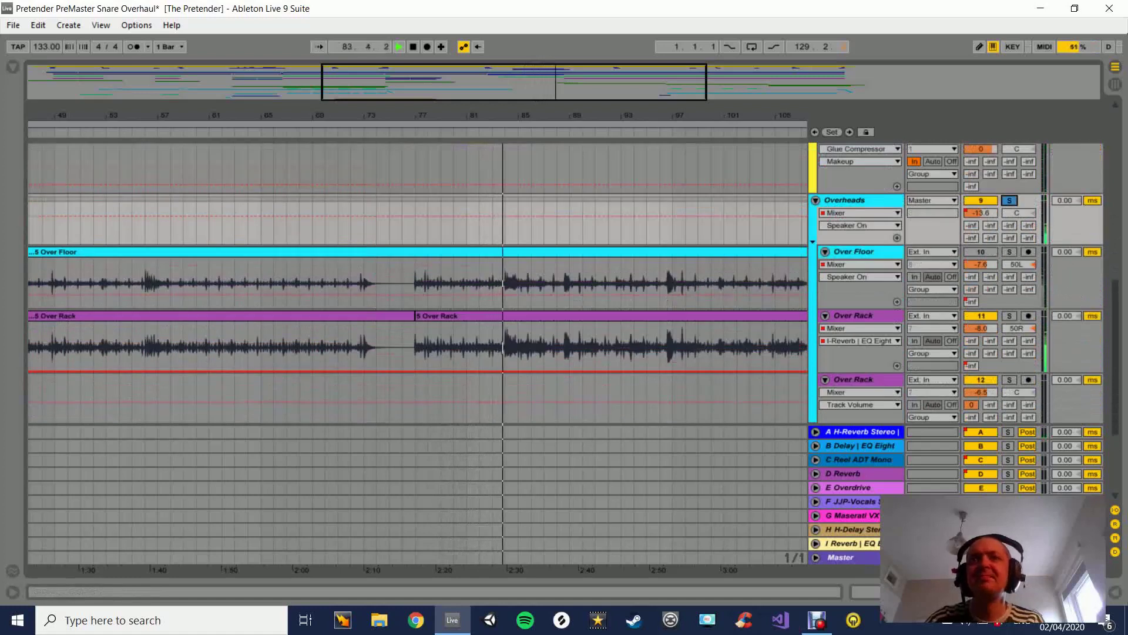
Examine the Overheads group's effects chain, including its Utility device, and compare it with the Over Floor track's chain.
{"action": "double_click", "coordinate": [846, 200]}
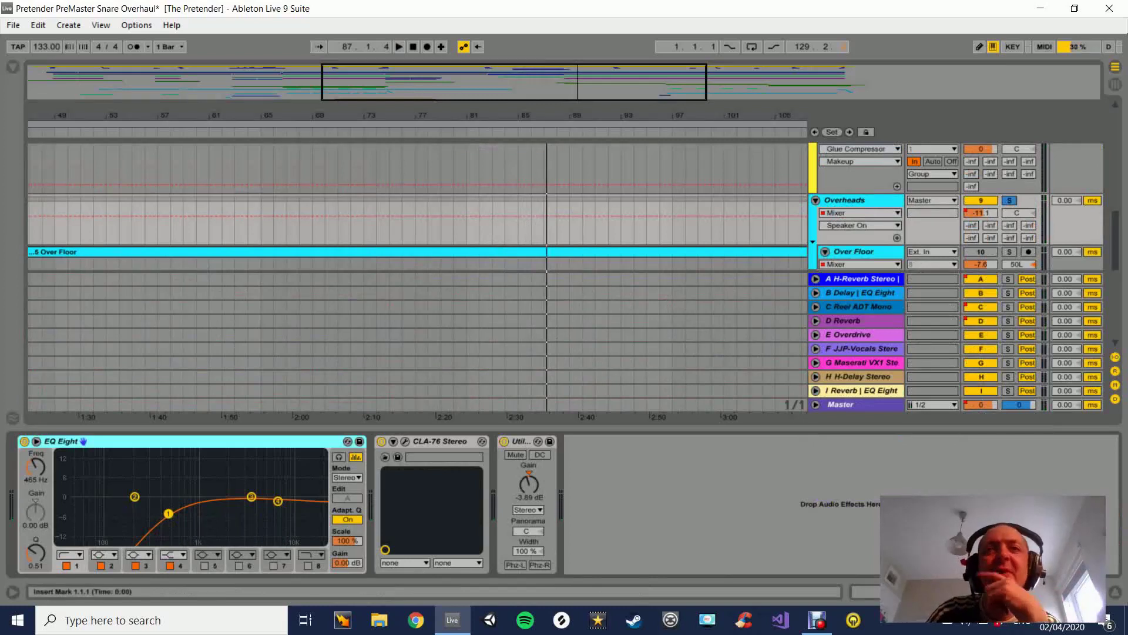
{"action": "left_click", "coordinate": [520, 441]}
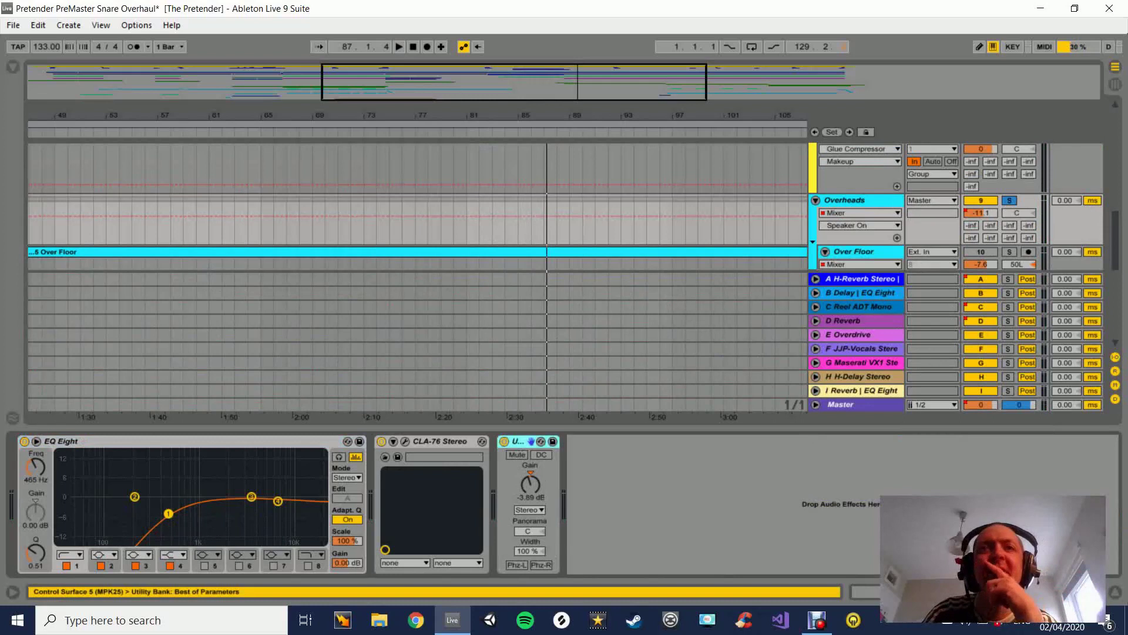
{"action": "scroll", "coordinate": [564, 206], "scroll_direction": "down", "scroll_amount": 3}
{"action": "left_click", "coordinate": [854, 150]}
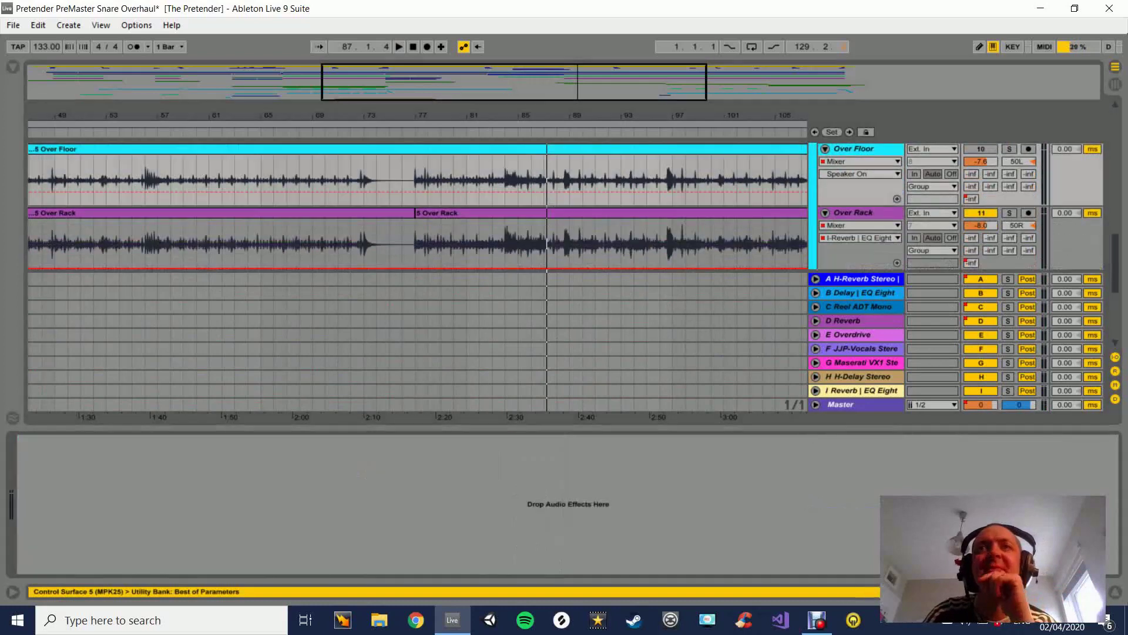
Display the Overheads group's Track Volume automation and view it across the whole song.
{"action": "scroll", "coordinate": [1009, 189], "scroll_direction": "down", "scroll_amount": 1}
{"action": "scroll", "coordinate": [1009, 188], "scroll_direction": "up", "scroll_amount": 2}
{"action": "scroll", "coordinate": [1009, 189], "scroll_direction": "up", "scroll_amount": 2}
{"action": "scroll", "coordinate": [998, 189], "scroll_direction": "down", "scroll_amount": 2}
{"action": "scroll", "coordinate": [999, 189], "scroll_direction": "up", "scroll_amount": 4}
{"action": "left_click", "coordinate": [980, 183]}
{"action": "scroll", "coordinate": [980, 189], "scroll_direction": "down", "scroll_amount": 2}
{"action": "scroll", "coordinate": [981, 188], "scroll_direction": "down", "scroll_amount": 2}
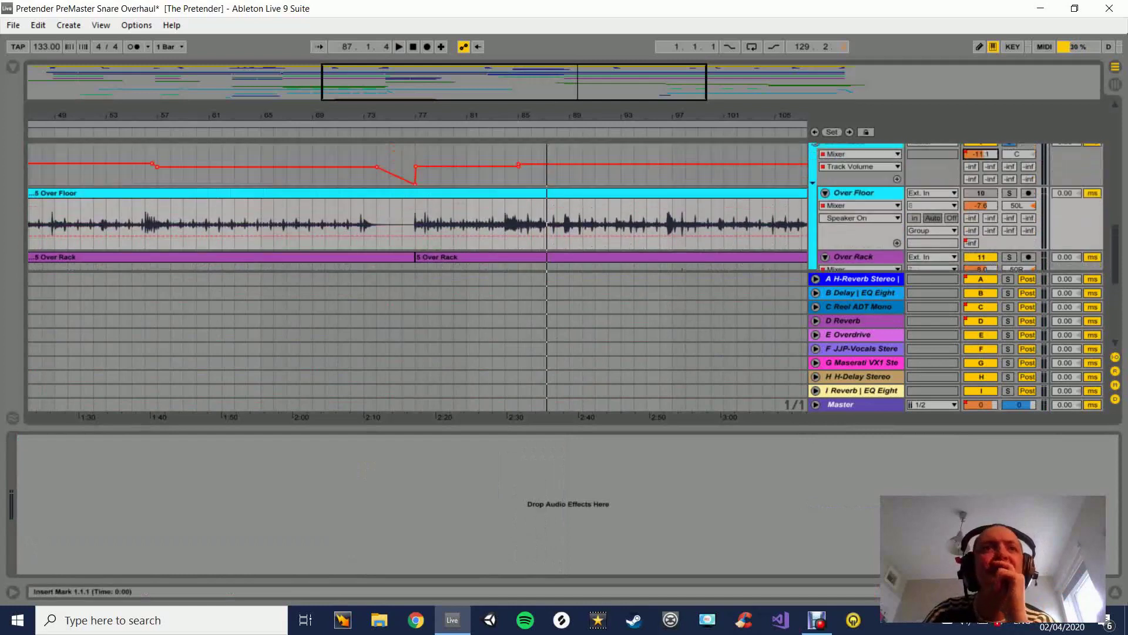
{"action": "scroll", "coordinate": [981, 189], "scroll_direction": "up", "scroll_amount": 5}
{"action": "left_click", "coordinate": [656, 257]}
{"action": "left_click_drag", "start_coordinate": [656, 116], "coordinate": [657, 59]}
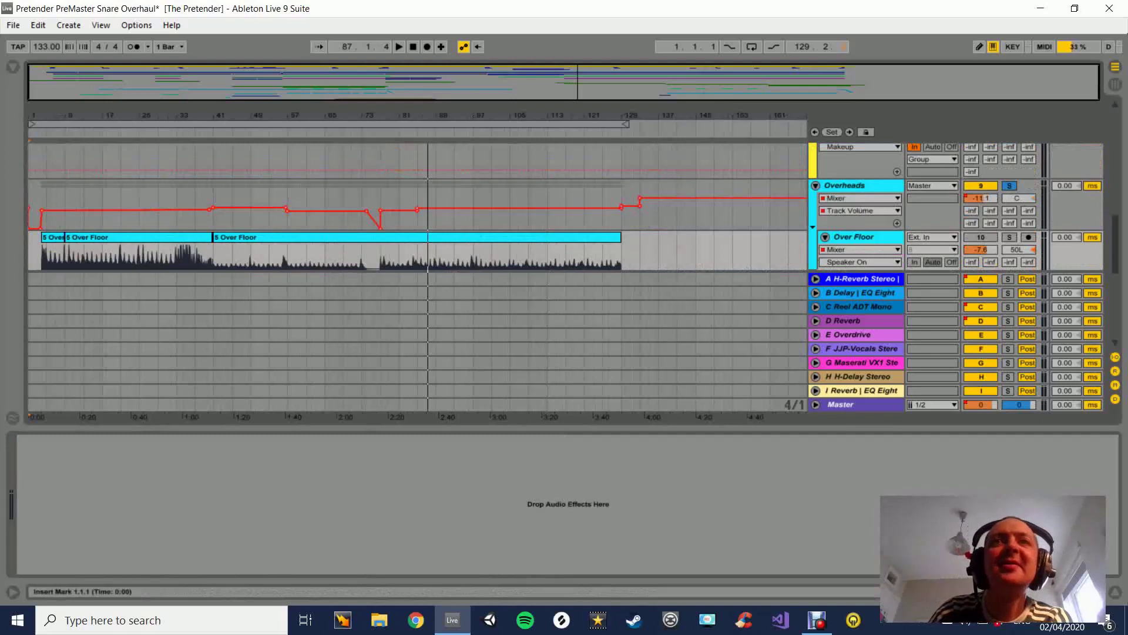
Return to the Overheads group and examine its EQ Eight, CLA-76 Stereo and Utility chain.
{"action": "left_click", "coordinate": [858, 186]}
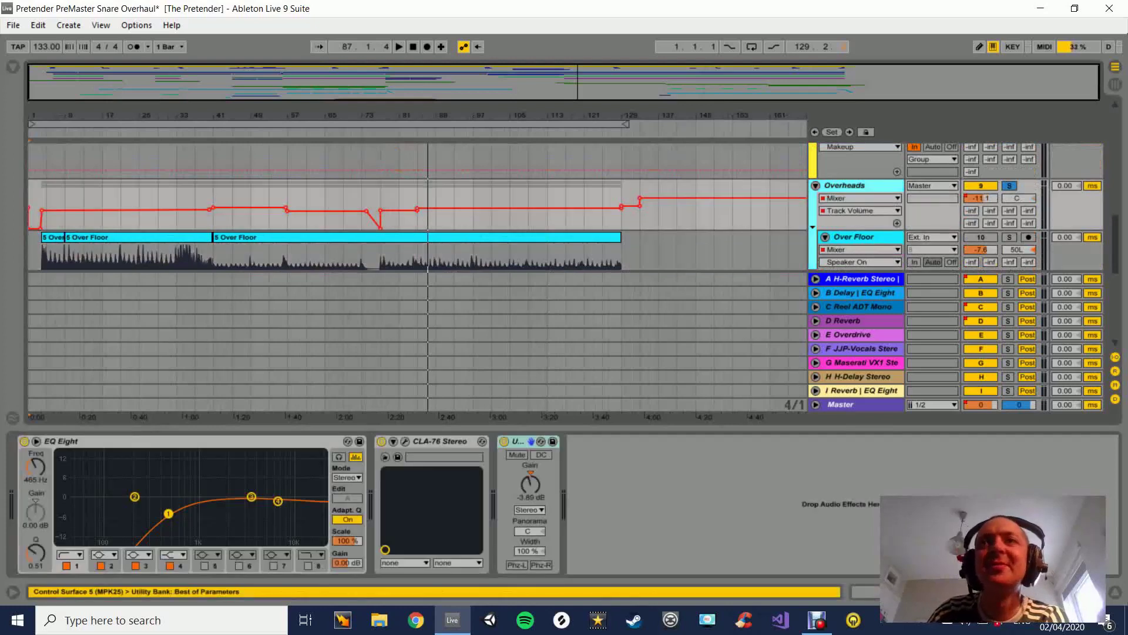
{"action": "scroll", "coordinate": [858, 194], "scroll_direction": "down", "scroll_amount": 5}
{"action": "scroll", "coordinate": [418, 205], "scroll_direction": "up", "scroll_amount": 2}
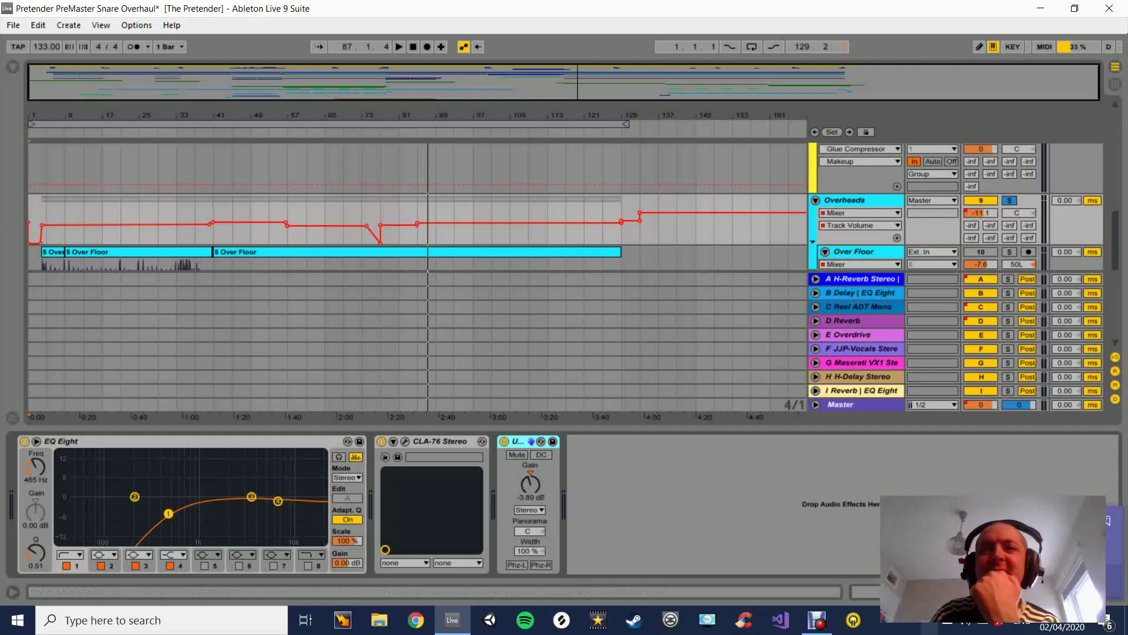
{"action": "left_click", "coordinate": [676, 504]}
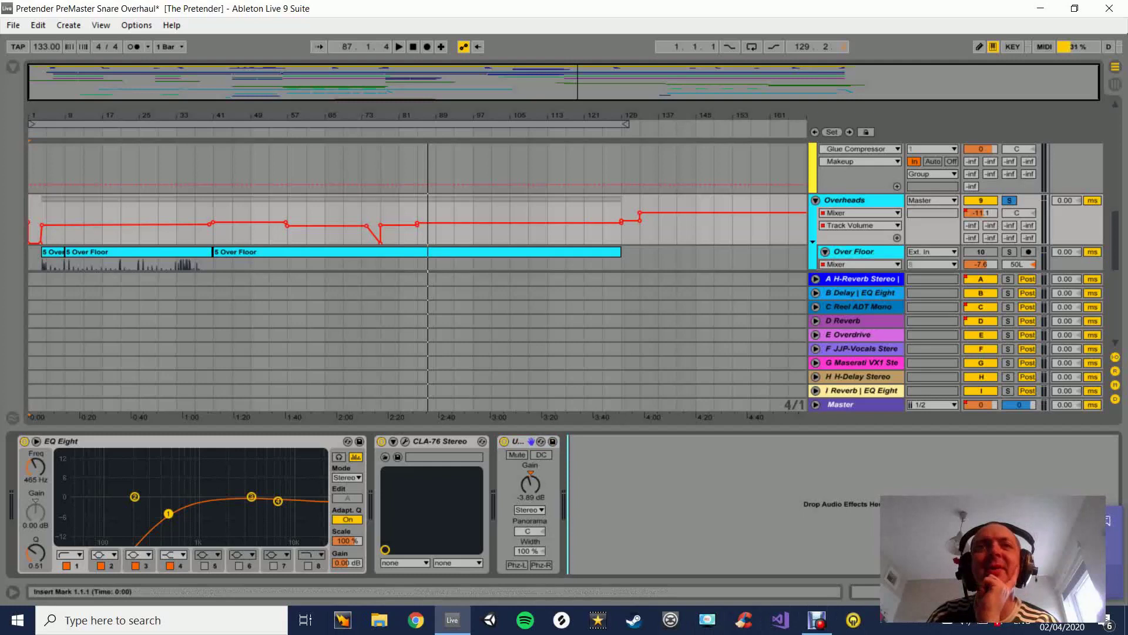
Check the effects chain of the last Over Rack track in the Overheads group.
{"action": "scroll", "coordinate": [500, 210], "scroll_direction": "down", "scroll_amount": 5}
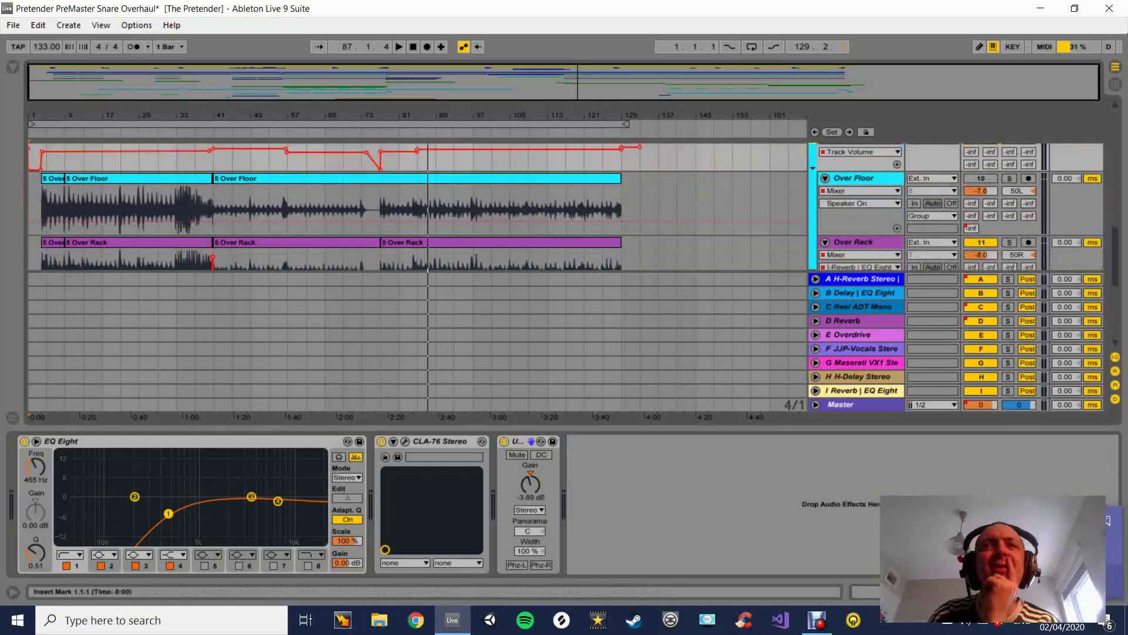
{"action": "scroll", "coordinate": [566, 207], "scroll_direction": "down", "scroll_amount": 3}
{"action": "scroll", "coordinate": [566, 207], "scroll_direction": "down", "scroll_amount": 3}
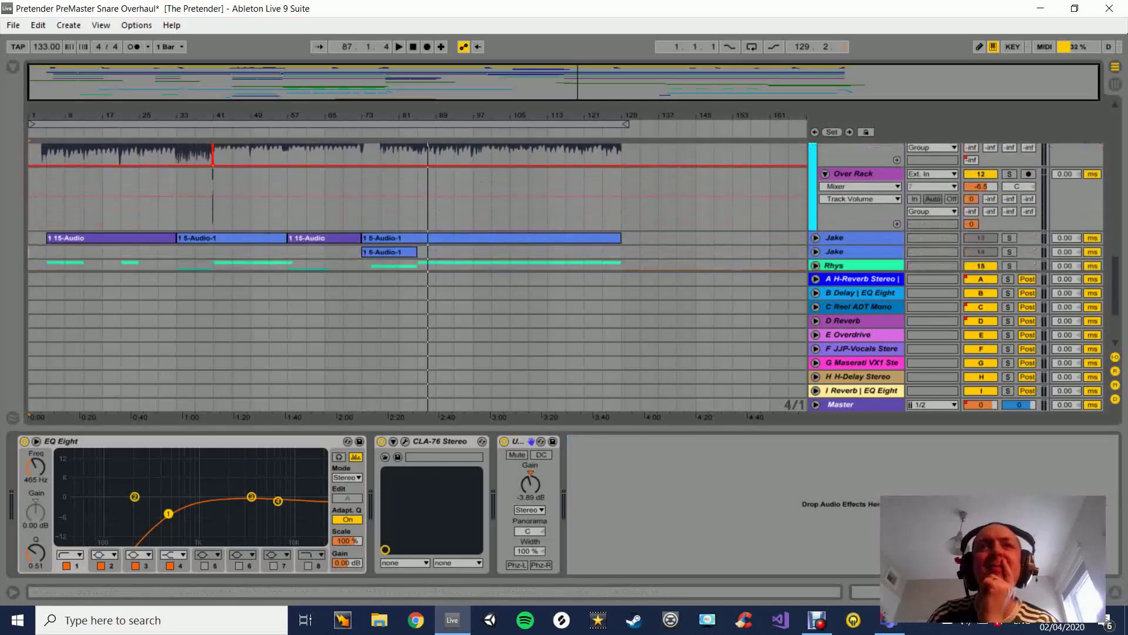
{"action": "left_click", "coordinate": [853, 174]}
{"action": "scroll", "coordinate": [853, 177], "scroll_direction": "down", "scroll_amount": 2}
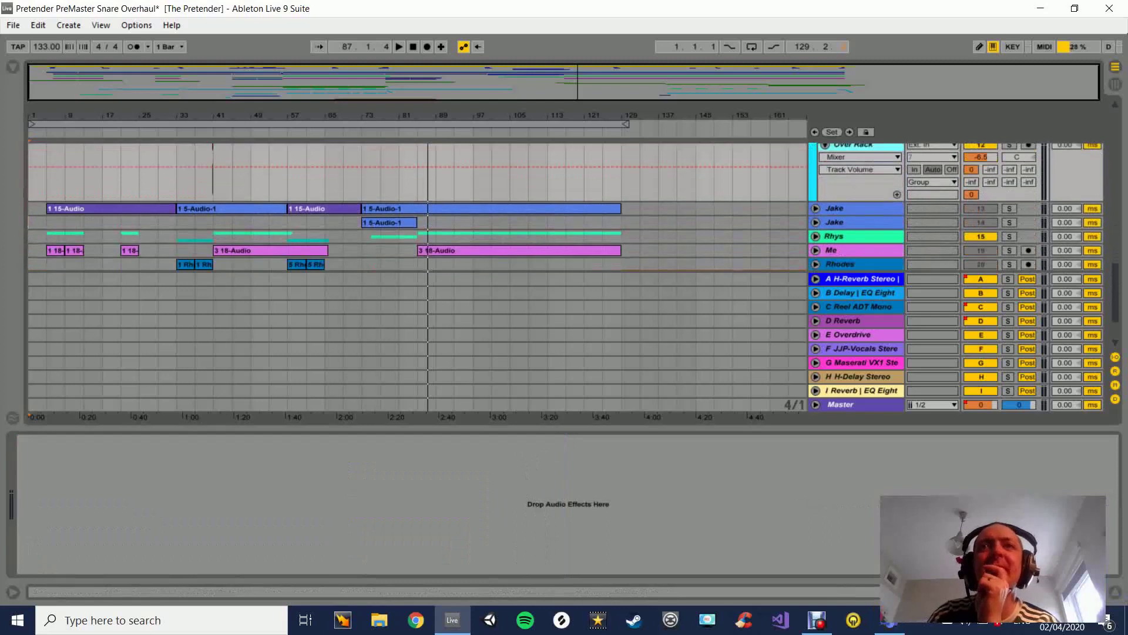
Compare the EQ Eight and CLA-2A Stereo chains of the two tracks directly below the Overheads group.
{"action": "left_click", "coordinate": [846, 209]}
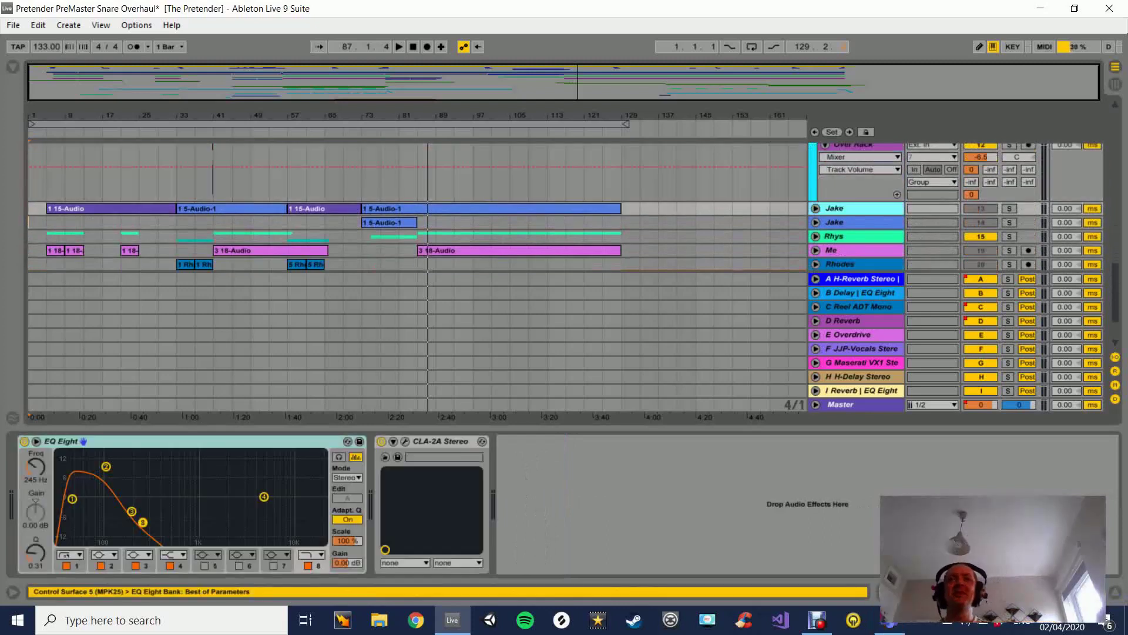
{"action": "scroll", "coordinate": [566, 207], "scroll_direction": "up", "scroll_amount": 3}
{"action": "scroll", "coordinate": [566, 206], "scroll_direction": "up", "scroll_amount": 3}
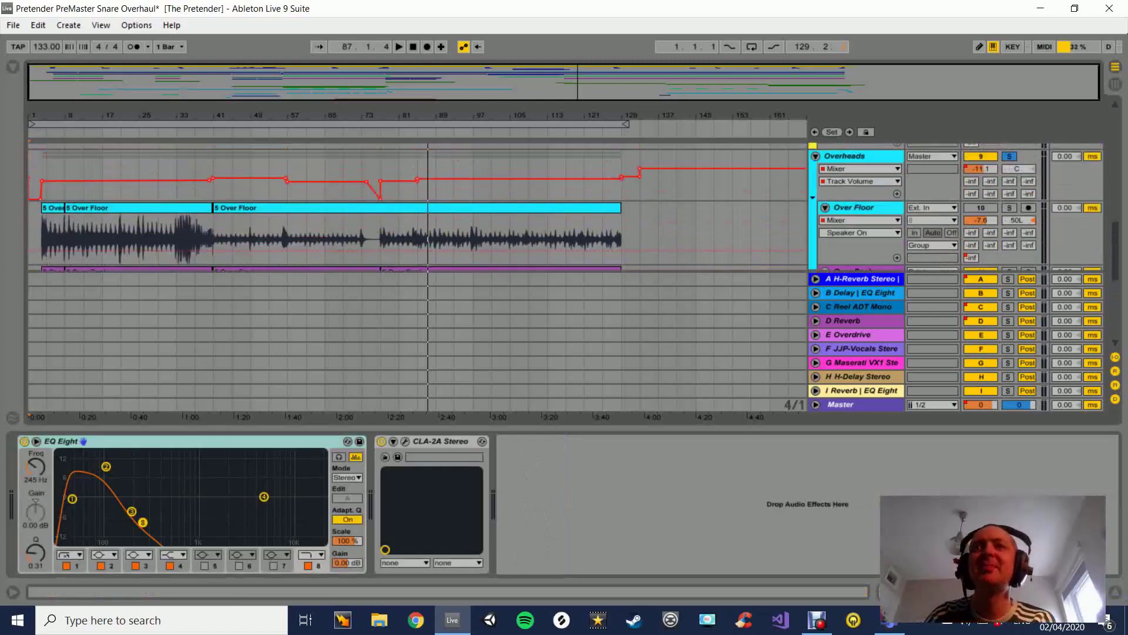
{"action": "scroll", "coordinate": [566, 207], "scroll_direction": "down", "scroll_amount": 6}
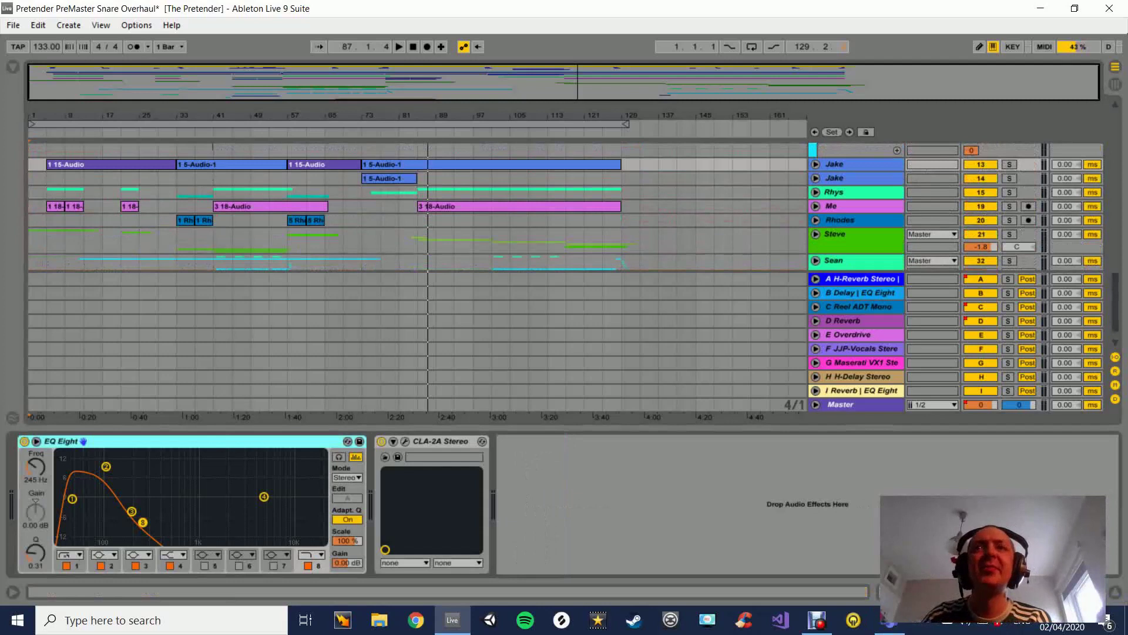
{"action": "left_click", "coordinate": [846, 178]}
{"action": "scroll", "coordinate": [846, 178], "scroll_direction": "down", "scroll_amount": 1}
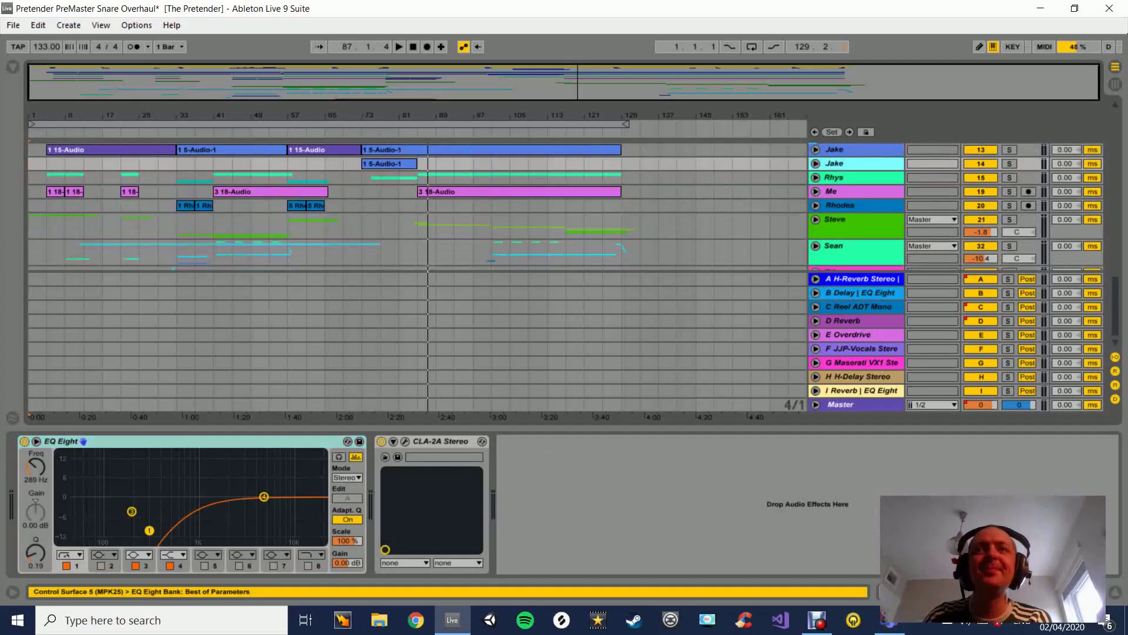
{"action": "left_click", "coordinate": [846, 150]}
{"action": "scroll", "coordinate": [846, 149], "scroll_direction": "up", "scroll_amount": 1}
{"action": "scroll", "coordinate": [565, 207], "scroll_direction": "up", "scroll_amount": 1}
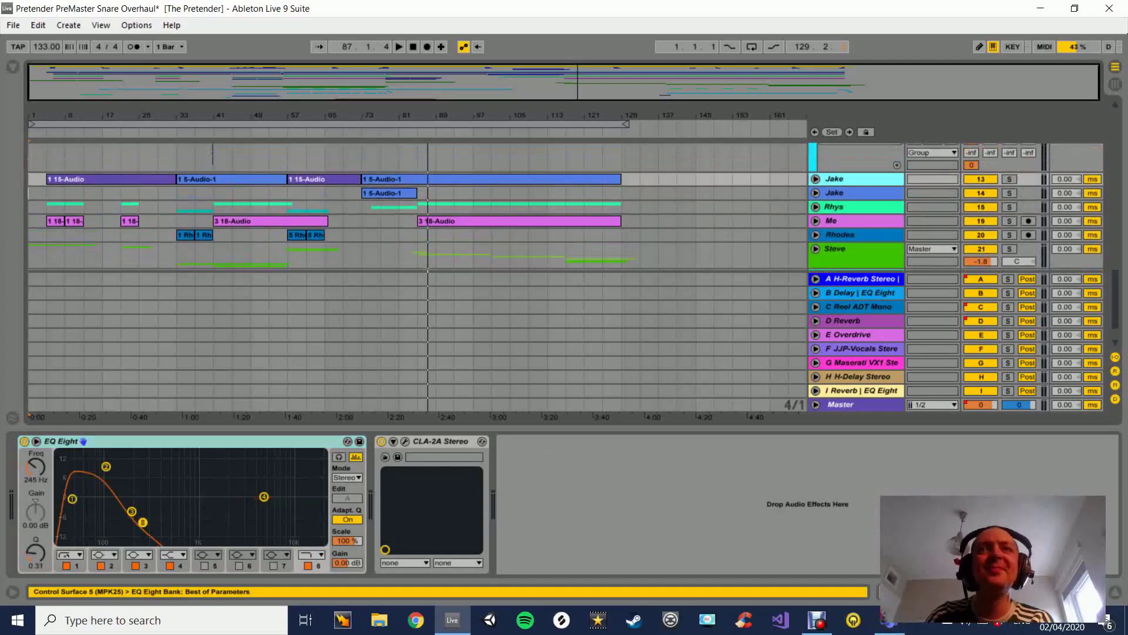
Unfold tracks 13 and 14 to show their clips and automation lanes.
{"action": "key", "text": "a"}
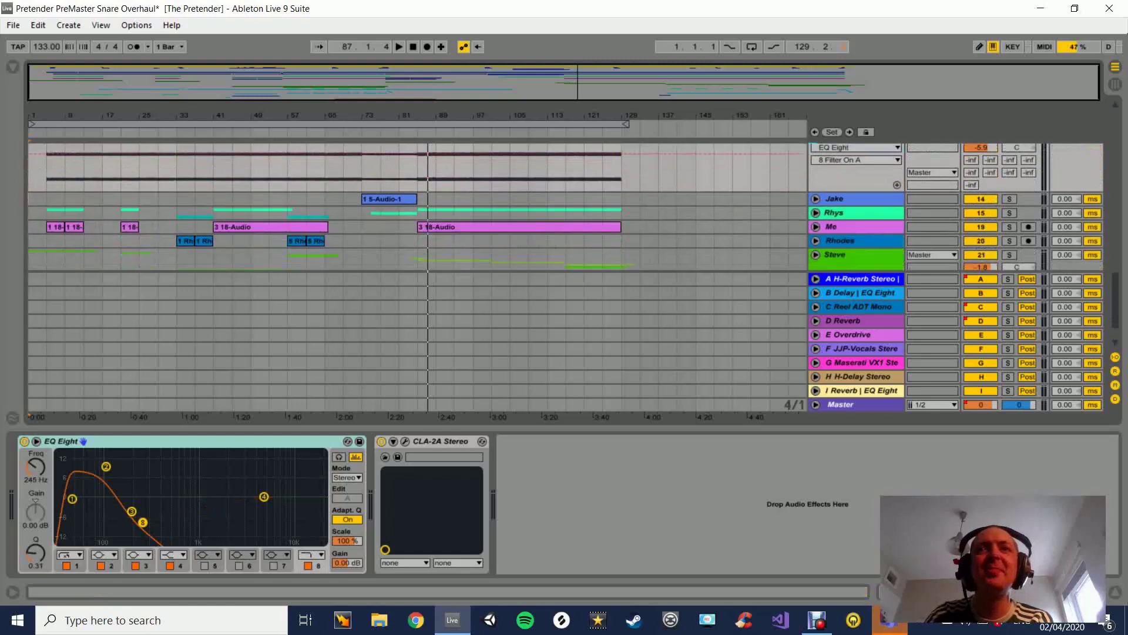
{"action": "left_click", "coordinate": [816, 199]}
{"action": "scroll", "coordinate": [816, 199], "scroll_direction": "up", "scroll_amount": 3}
{"action": "scroll", "coordinate": [815, 198], "scroll_direction": "down", "scroll_amount": 2}
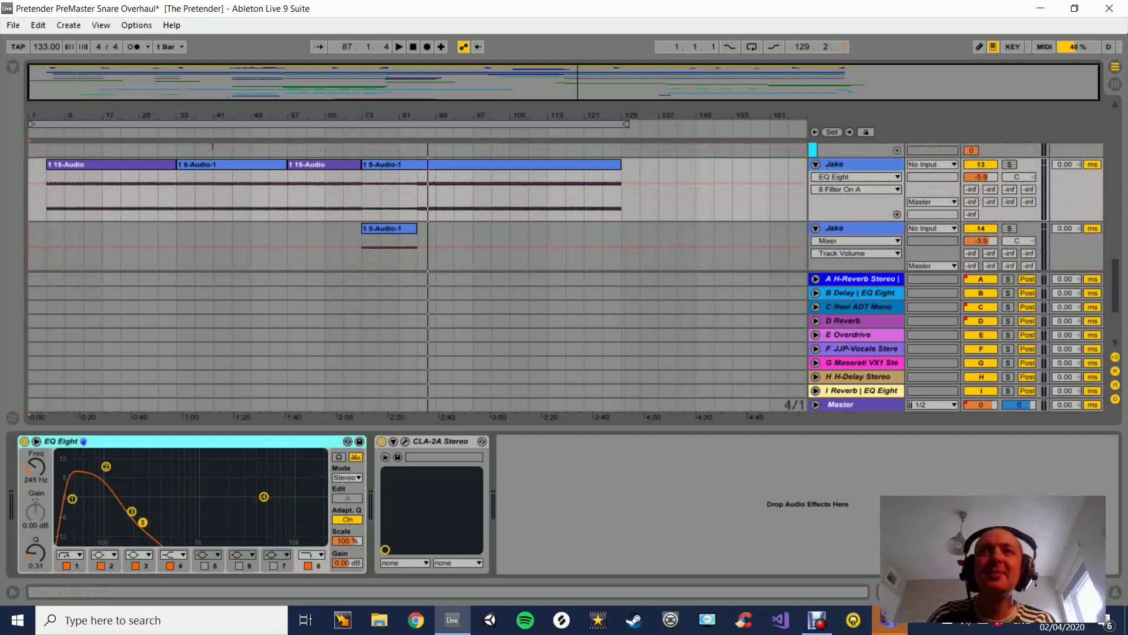
Compare the EQ Eight curves of tracks 13 and 14 by alternating between their effects chains.
{"action": "left_click", "coordinate": [845, 227]}
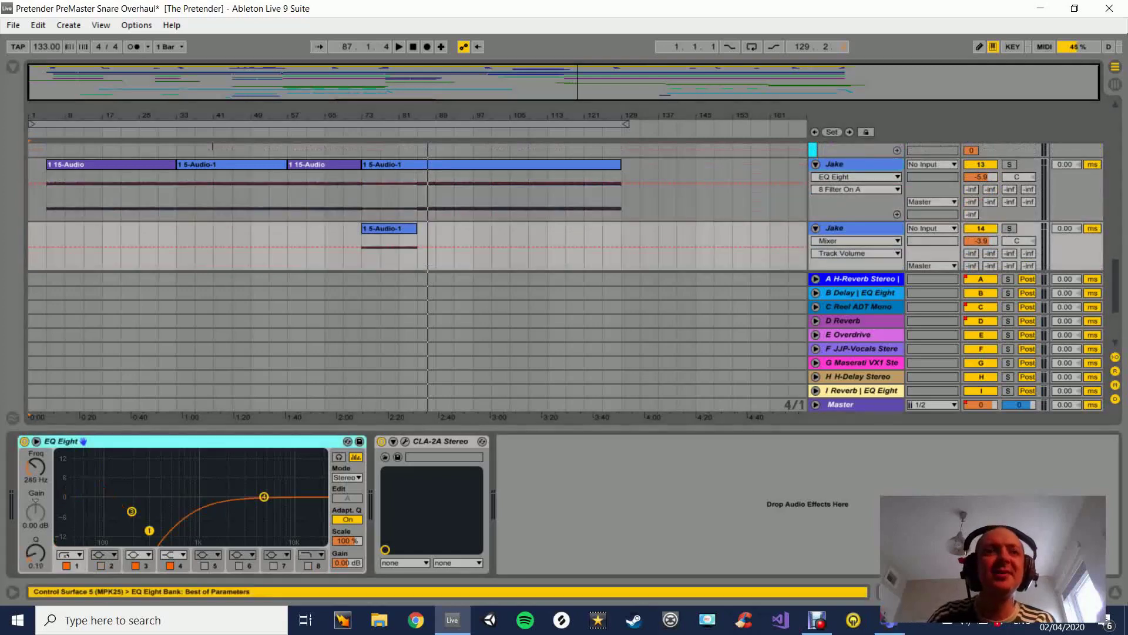
{"action": "left_click", "coordinate": [845, 165]}
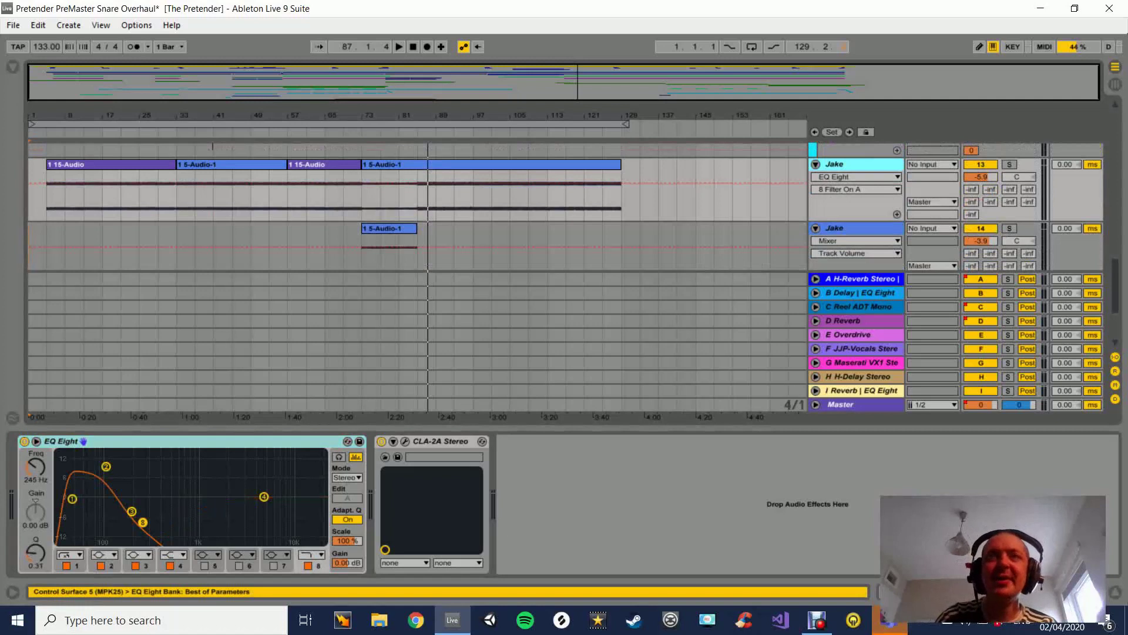
{"action": "left_click", "coordinate": [845, 228]}
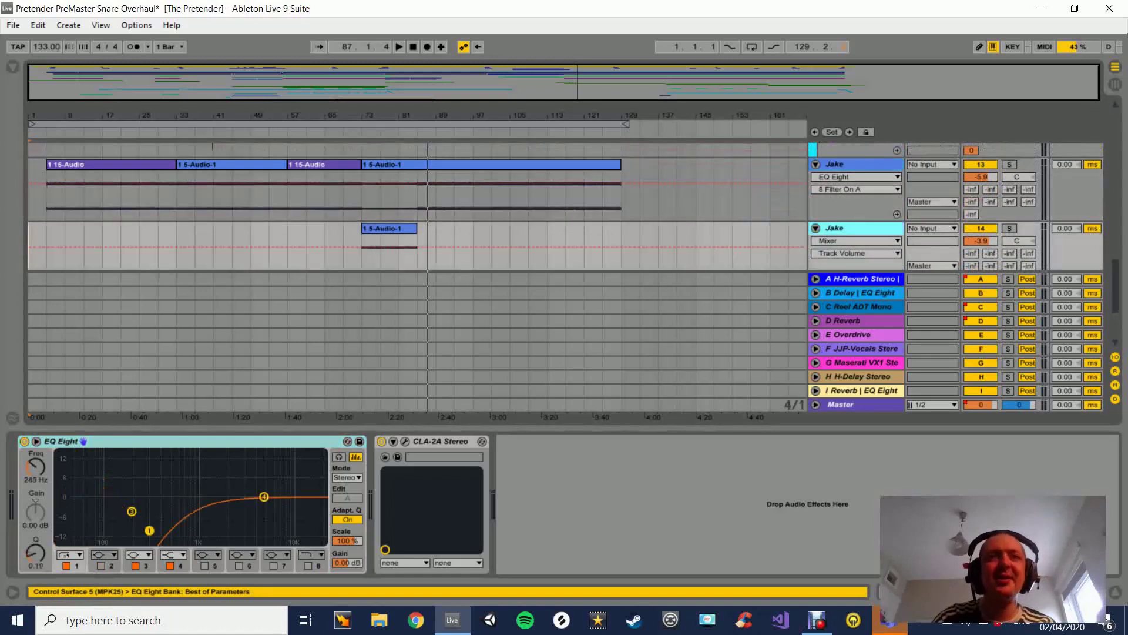
{"action": "left_click", "coordinate": [845, 165]}
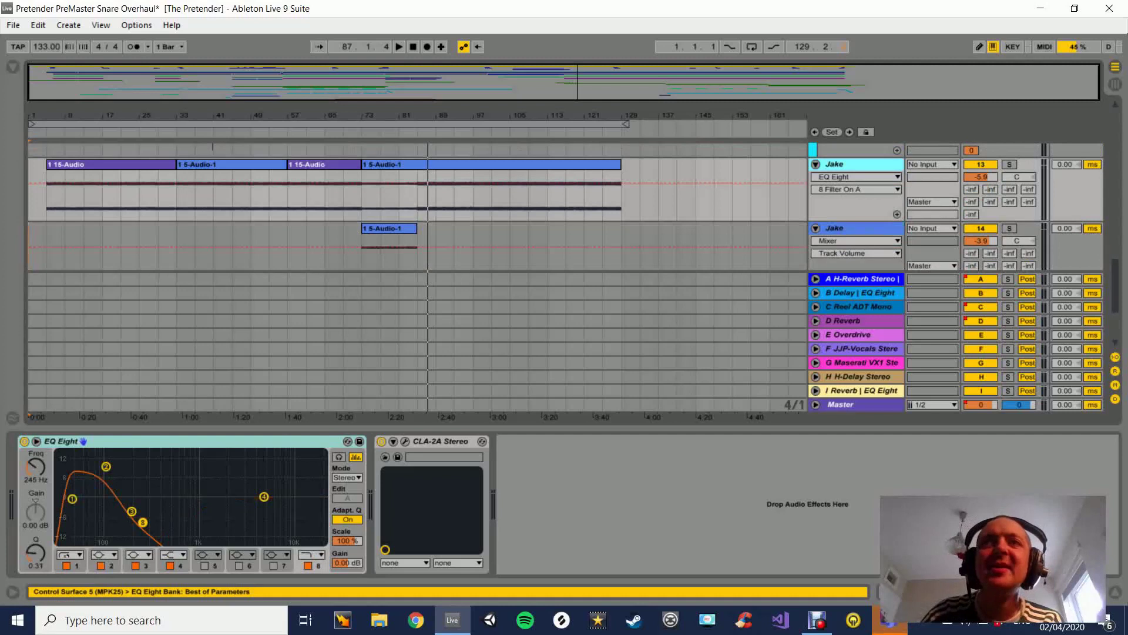
{"action": "left_click", "coordinate": [845, 228]}
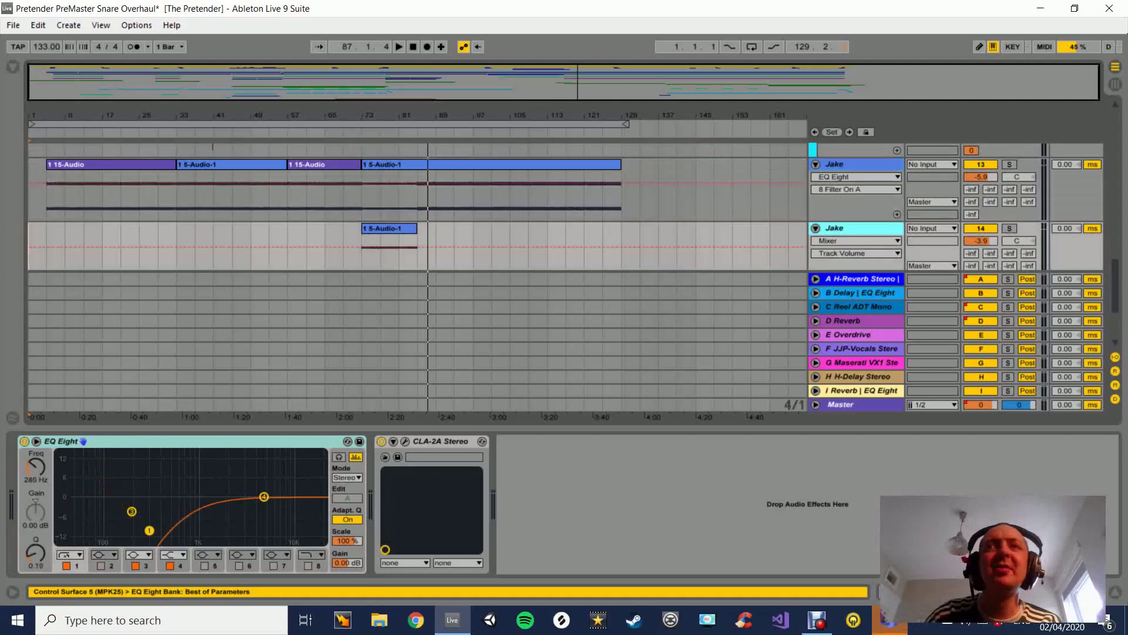
{"action": "left_click", "coordinate": [845, 164]}
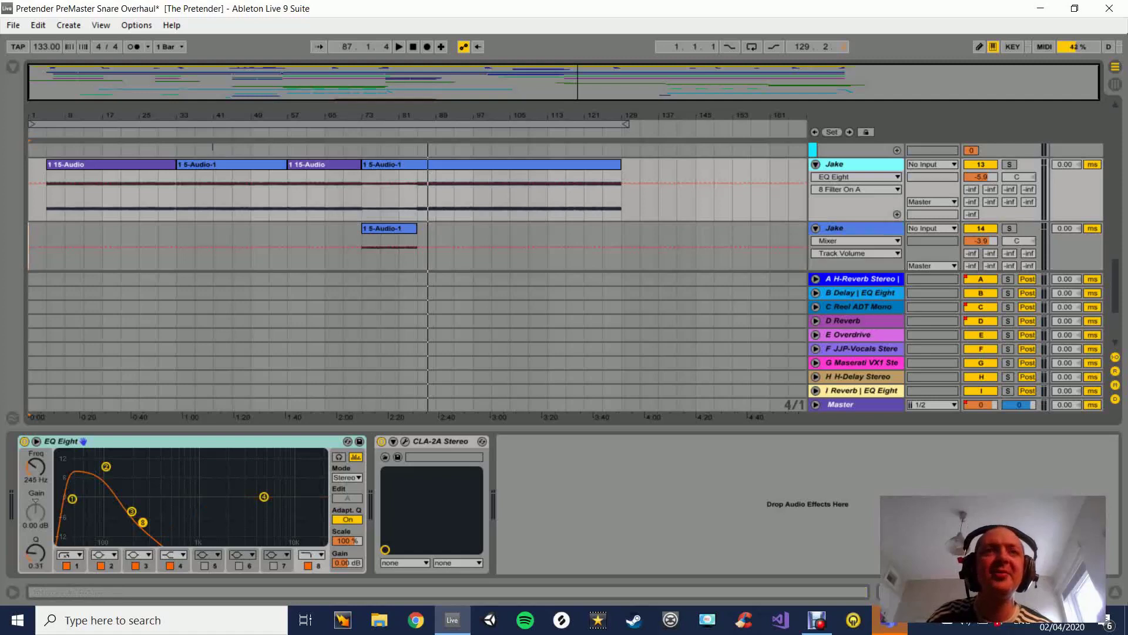
{"action": "left_click", "coordinate": [835, 228]}
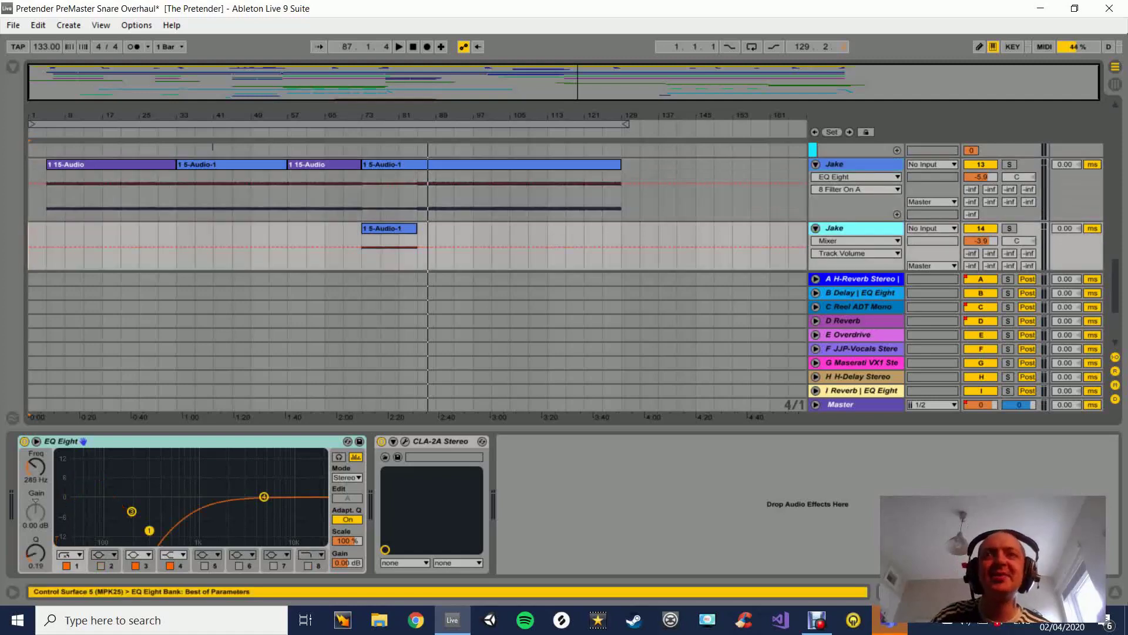
{"action": "left_click", "coordinate": [834, 164]}
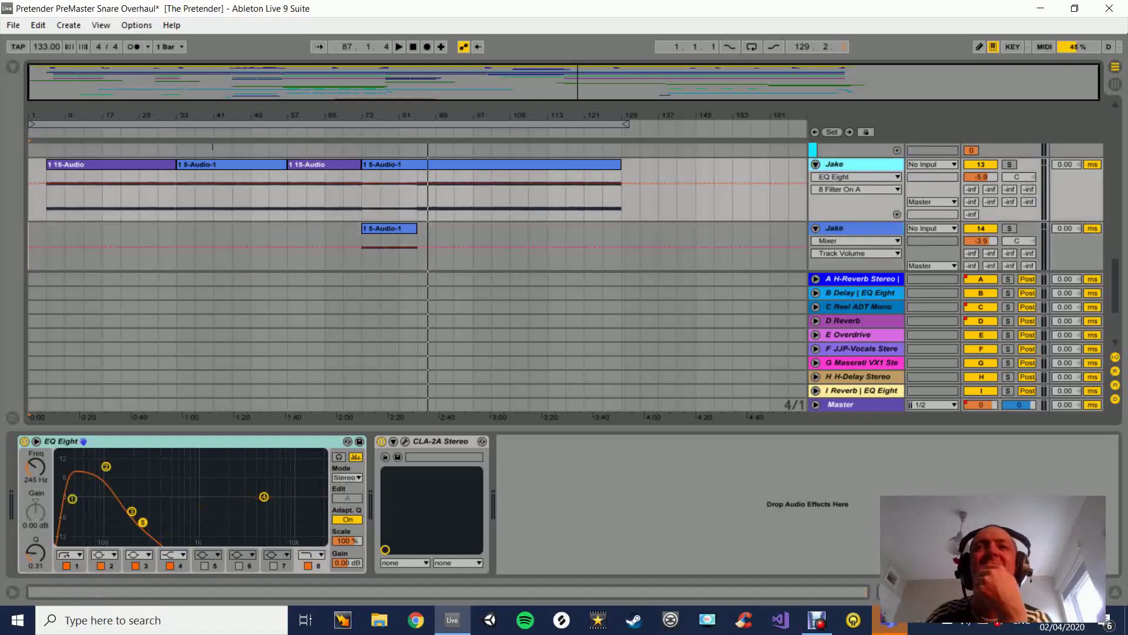
{"action": "left_click", "coordinate": [834, 228]}
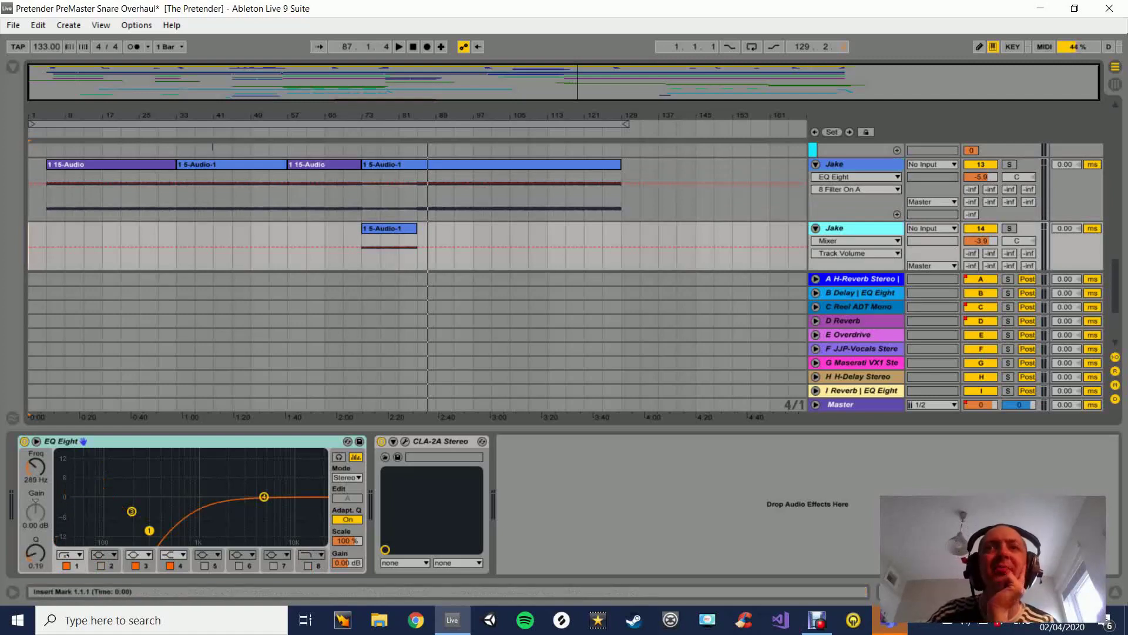
Solo tracks 13 and 14 and play them into the section where both have clips.
{"action": "scroll", "coordinate": [412, 206], "scroll_direction": "up", "scroll_amount": 3}
{"action": "scroll", "coordinate": [412, 205], "scroll_direction": "up", "scroll_amount": 1}
{"action": "scroll", "coordinate": [411, 206], "scroll_direction": "down", "scroll_amount": 3}
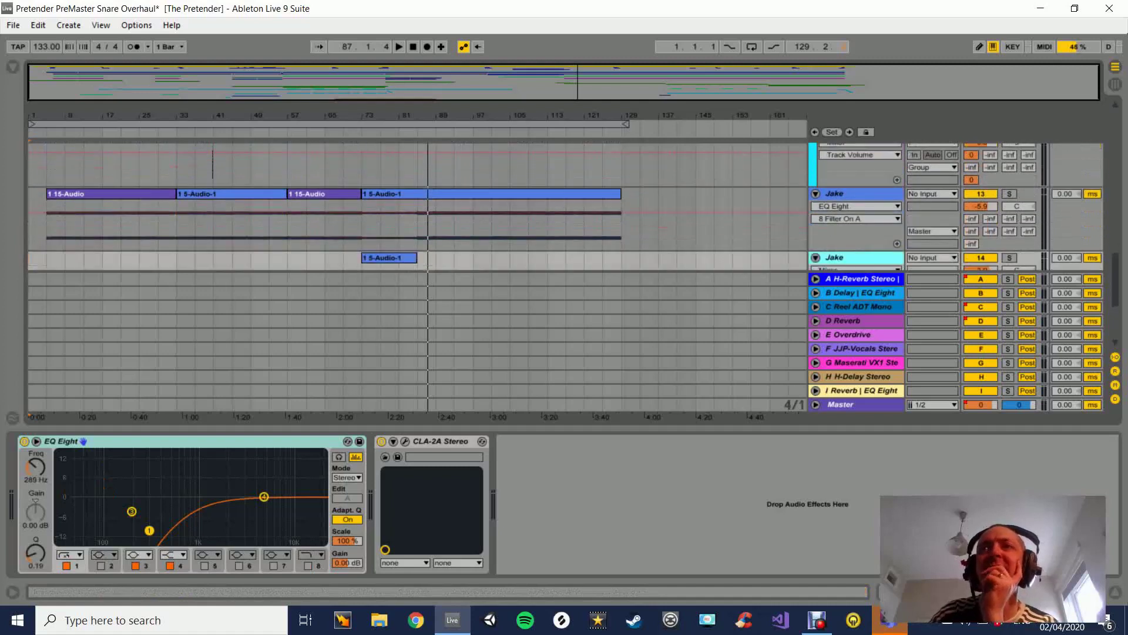
{"action": "left_click", "coordinate": [834, 194]}
{"action": "left_click", "coordinate": [1009, 194]}
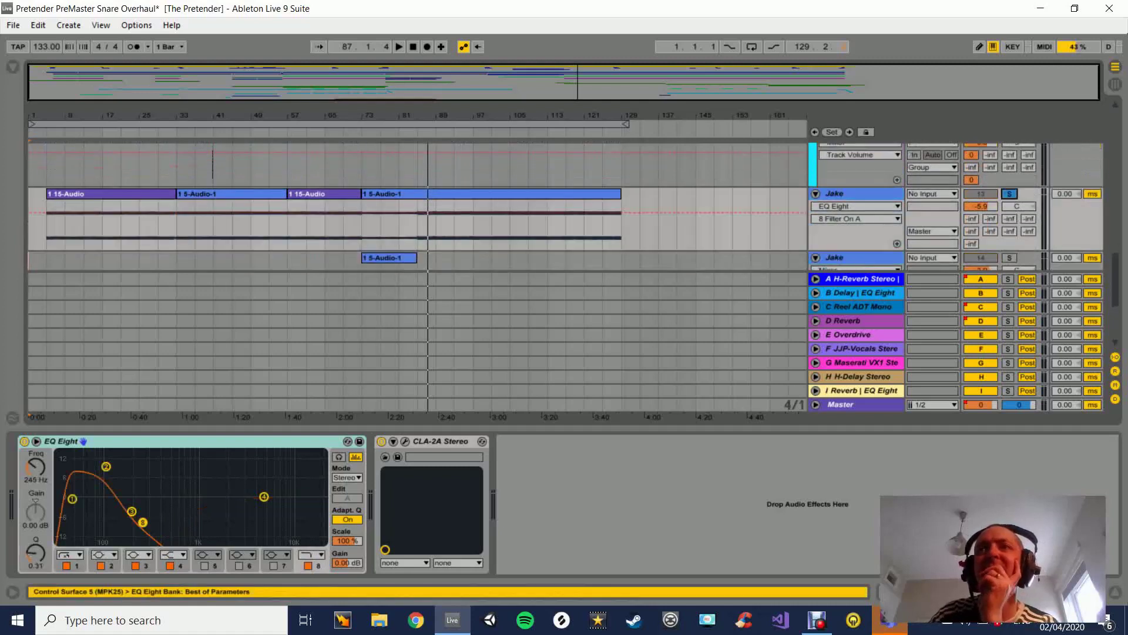
{"action": "left_click", "coordinate": [1009, 257]}
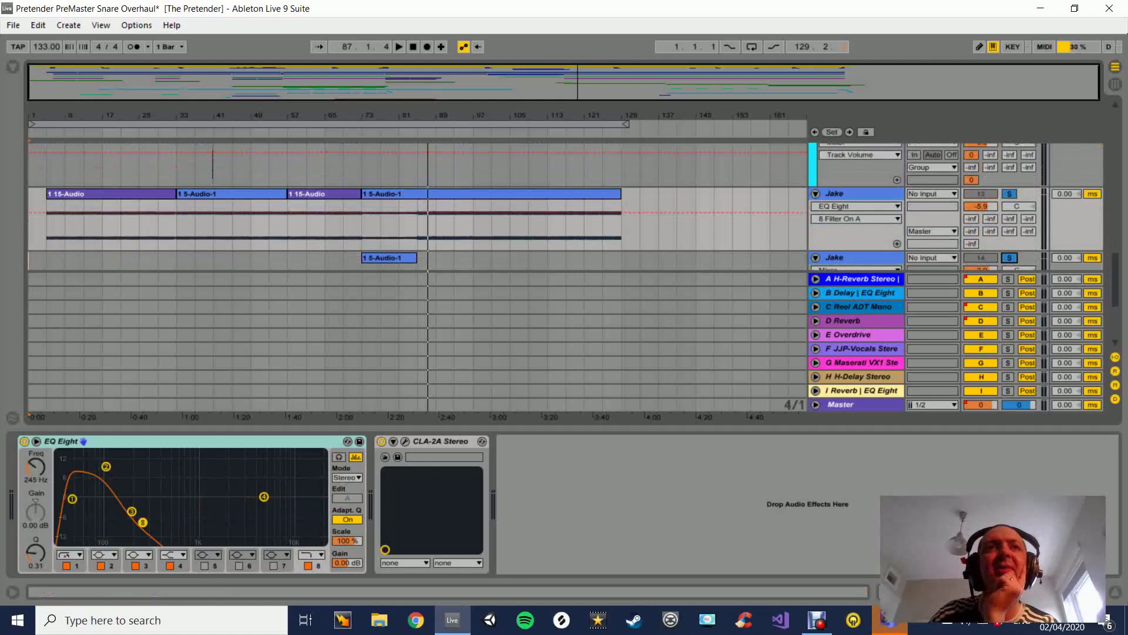
{"action": "key", "text": "space"}
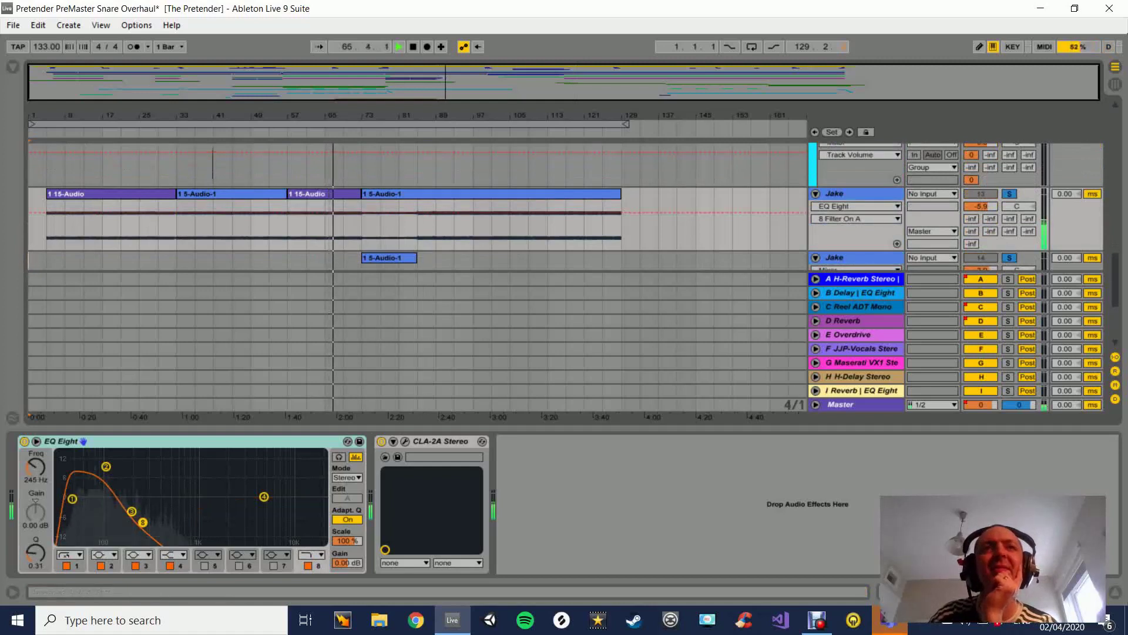
{"action": "scroll", "coordinate": [365, 152], "scroll_direction": "up", "scroll_amount": 3}
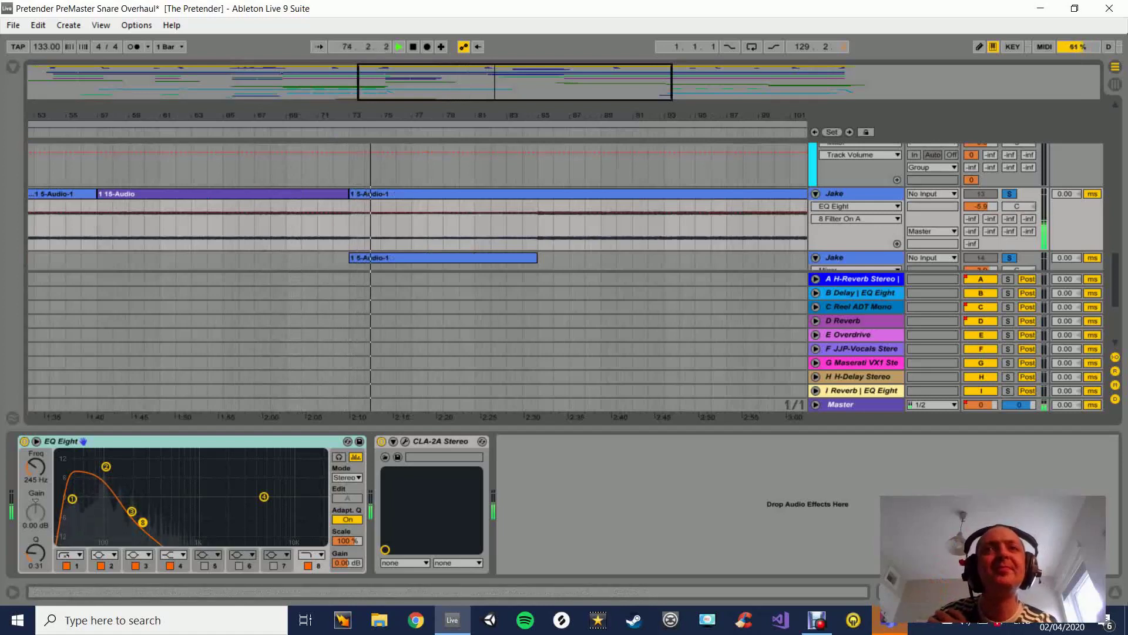
{"action": "key", "text": "space"}
Show track 14's effects chain and resume the soloed playback to watch its EQ Eight spectrum.
{"action": "scroll", "coordinate": [417, 207], "scroll_direction": "down", "scroll_amount": 1}
{"action": "scroll", "coordinate": [412, 206], "scroll_direction": "down", "scroll_amount": 1}
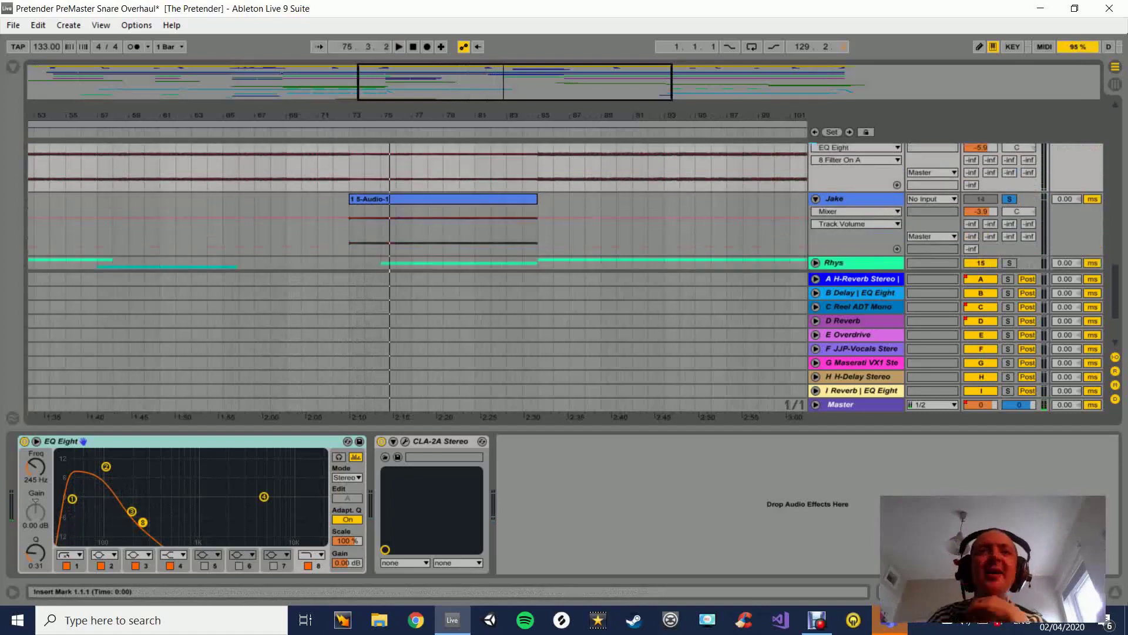
{"action": "left_click", "coordinate": [846, 198]}
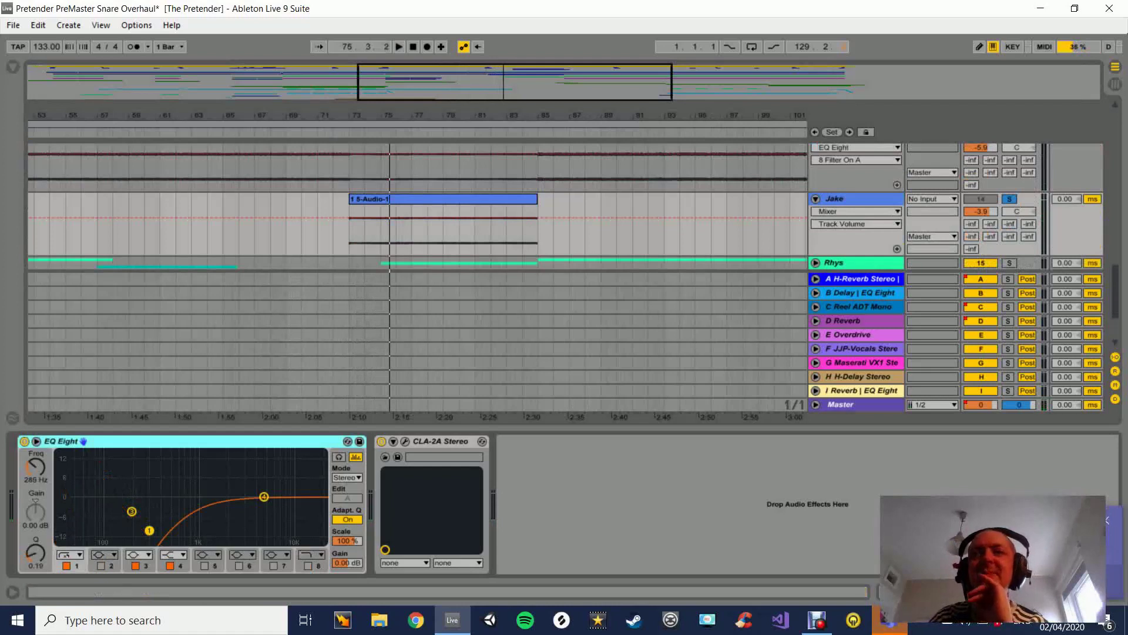
{"action": "left_click", "coordinate": [1107, 521]}
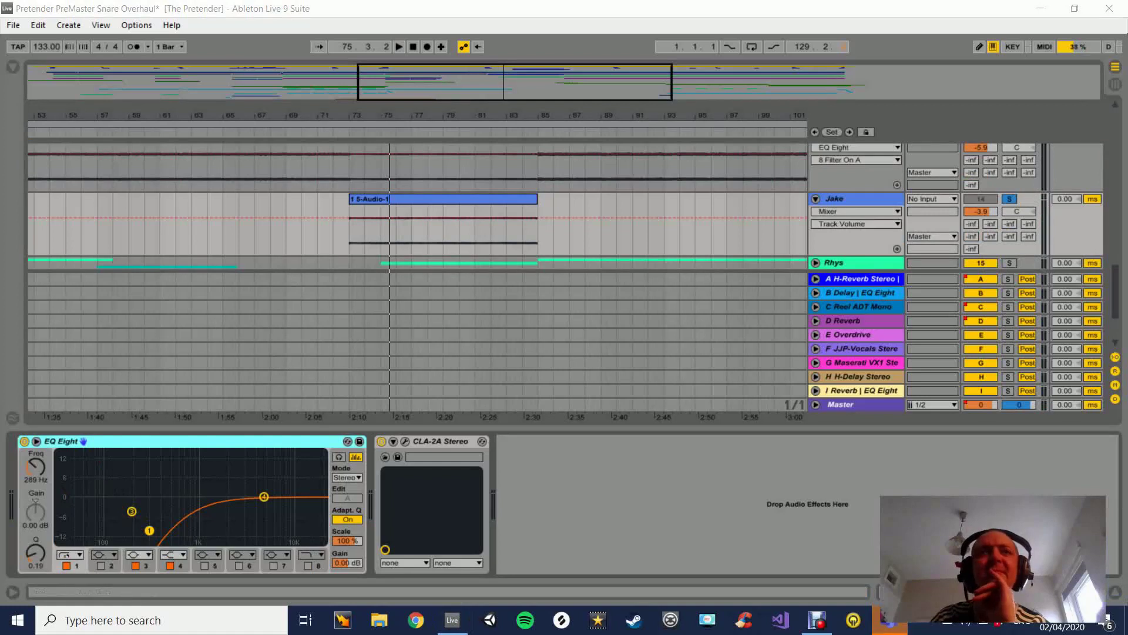
{"action": "key", "text": "space"}
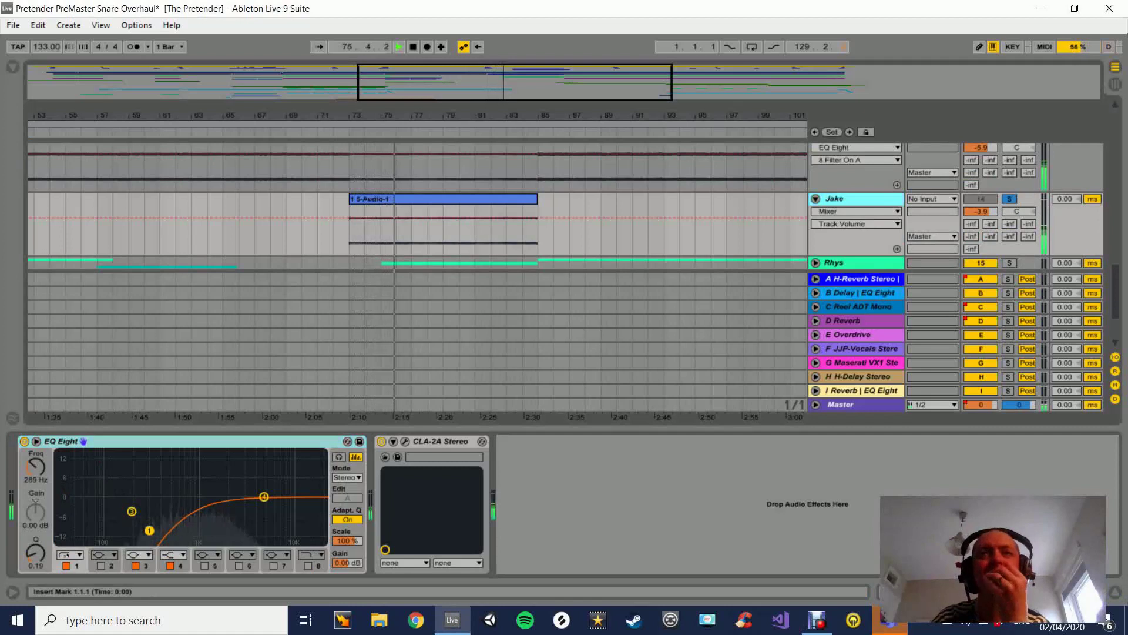
{"action": "scroll", "coordinate": [417, 229], "scroll_direction": "up", "scroll_amount": 1}
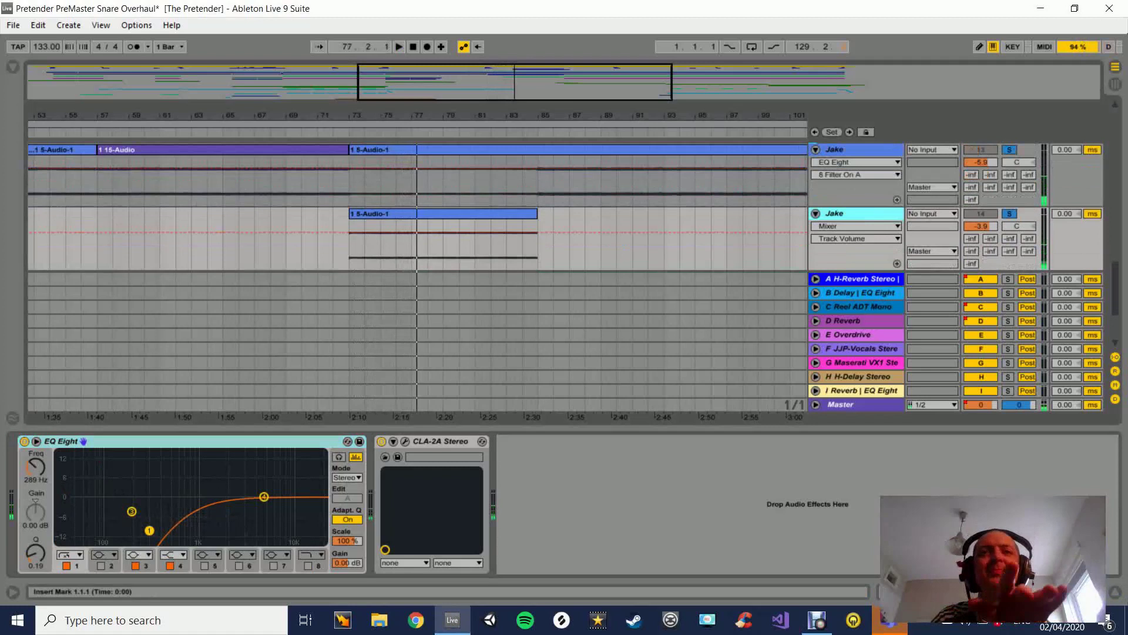
{"action": "scroll", "coordinate": [417, 206], "scroll_direction": "down", "scroll_amount": 4}
{"action": "scroll", "coordinate": [417, 207], "scroll_direction": "up", "scroll_amount": 4}
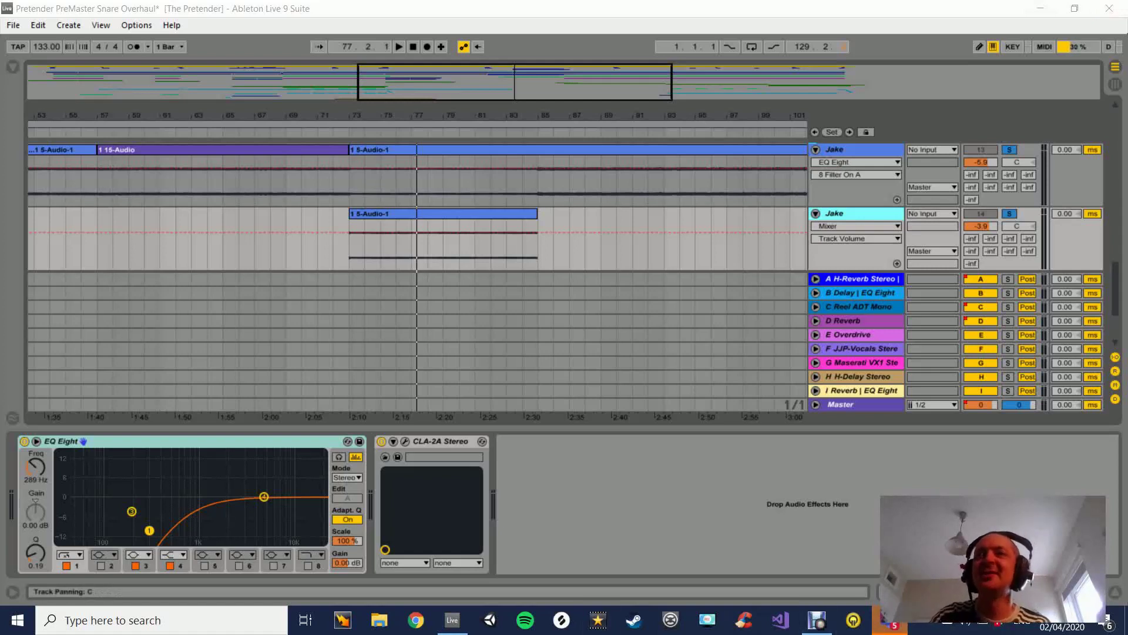
Turn off the solo on tracks 13 and 14 and review each track's EQ Eight curve again.
{"action": "left_click", "coordinate": [1009, 149]}
{"action": "scroll", "coordinate": [565, 207], "scroll_direction": "down", "scroll_amount": 1}
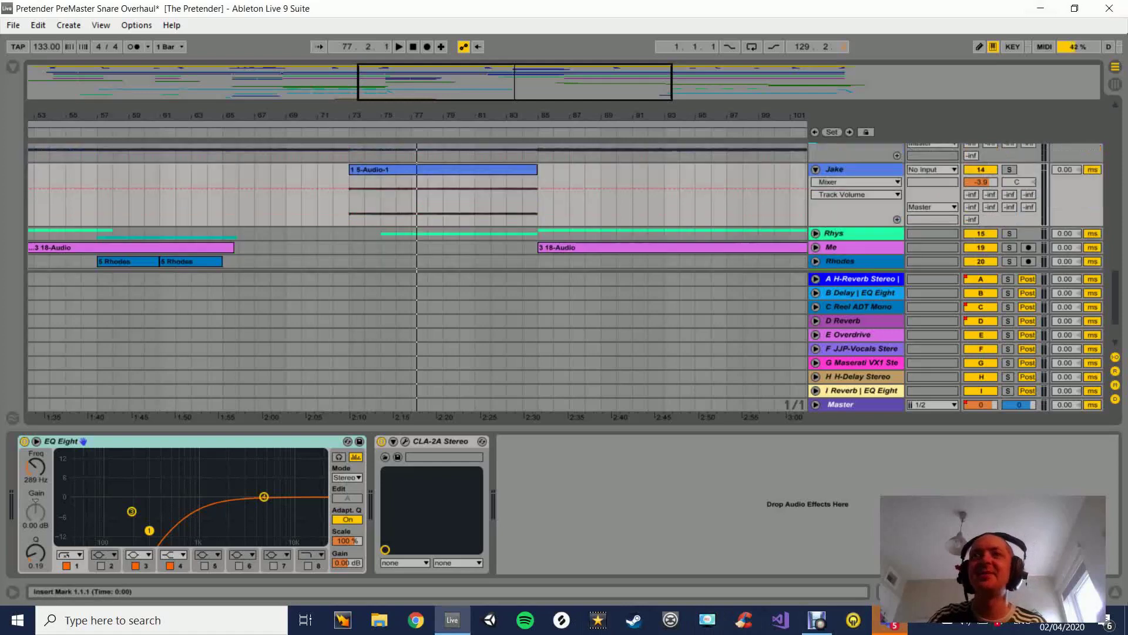
{"action": "scroll", "coordinate": [564, 207], "scroll_direction": "up", "scroll_amount": 3}
{"action": "scroll", "coordinate": [564, 207], "scroll_direction": "down", "scroll_amount": 2}
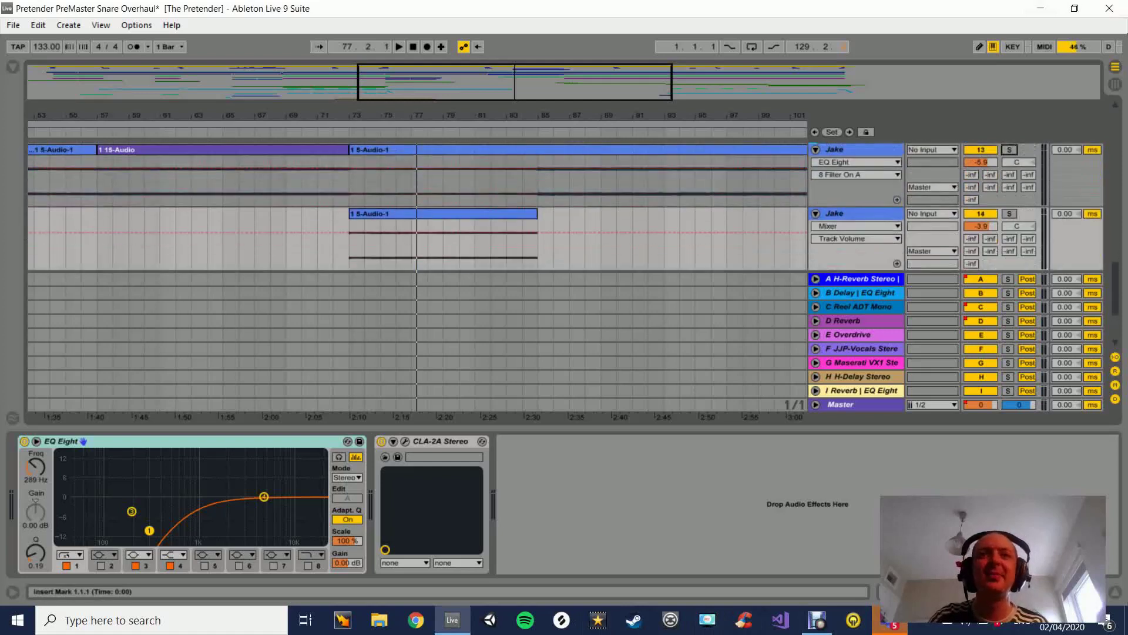
{"action": "left_click", "coordinate": [834, 150]}
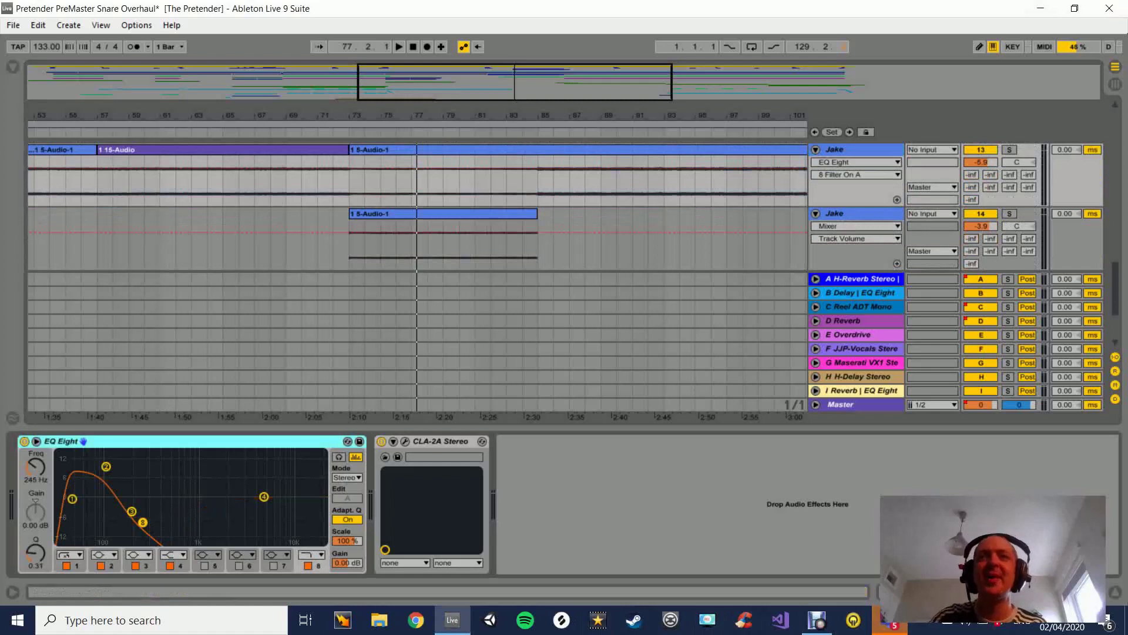
{"action": "left_click", "coordinate": [835, 214]}
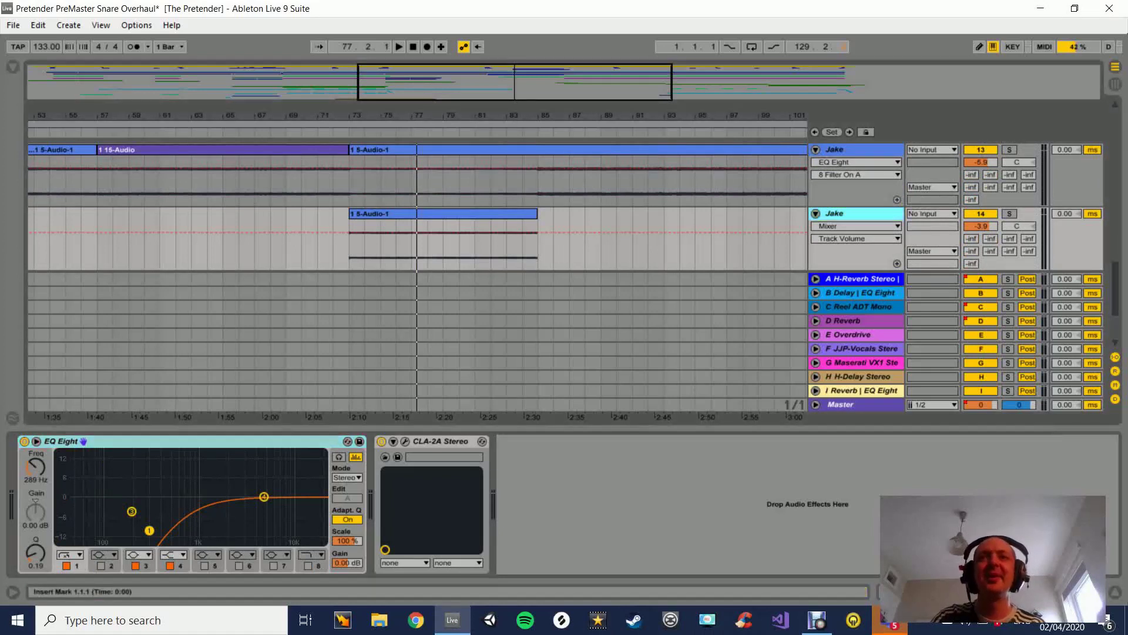
Hide the device view, reopen it on track 14's effects chain and switch back to track 13.
{"action": "scroll", "coordinate": [411, 205], "scroll_direction": "down", "scroll_amount": 3}
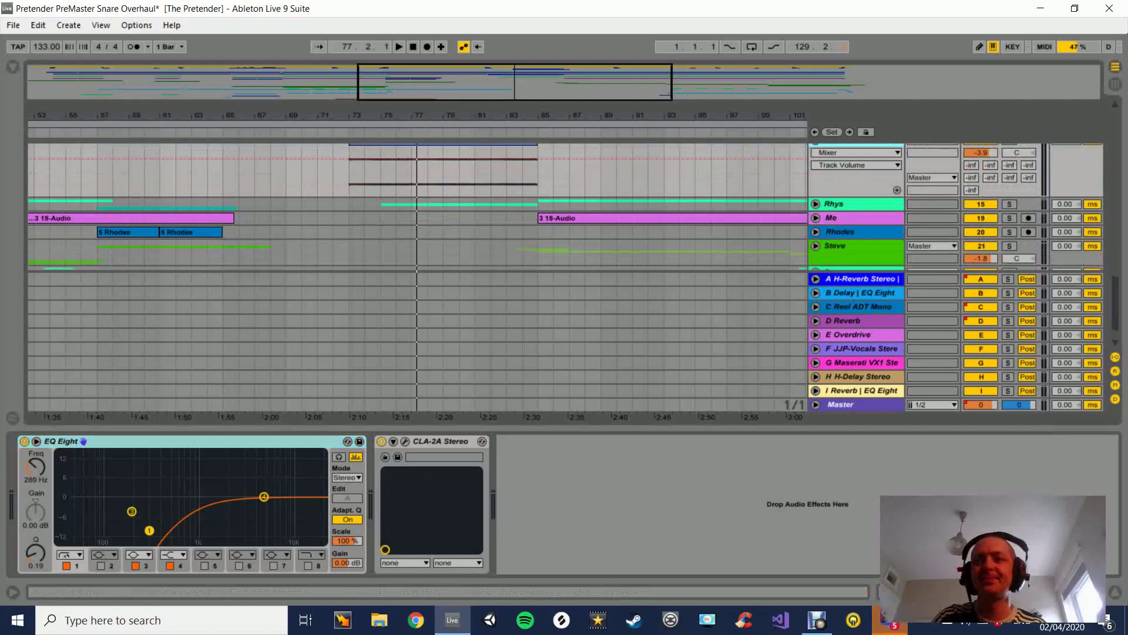
{"action": "key", "text": "ctrl+alt+l"}
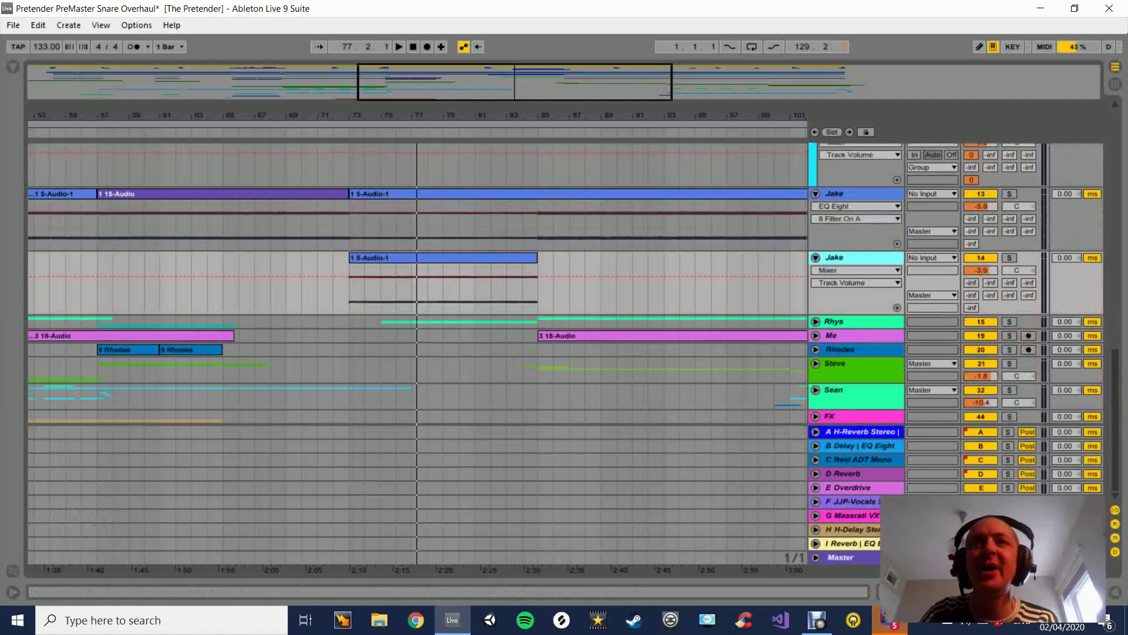
{"action": "left_click", "coordinate": [835, 194]}
{"action": "double_click", "coordinate": [835, 257]}
{"action": "left_click", "coordinate": [835, 258]}
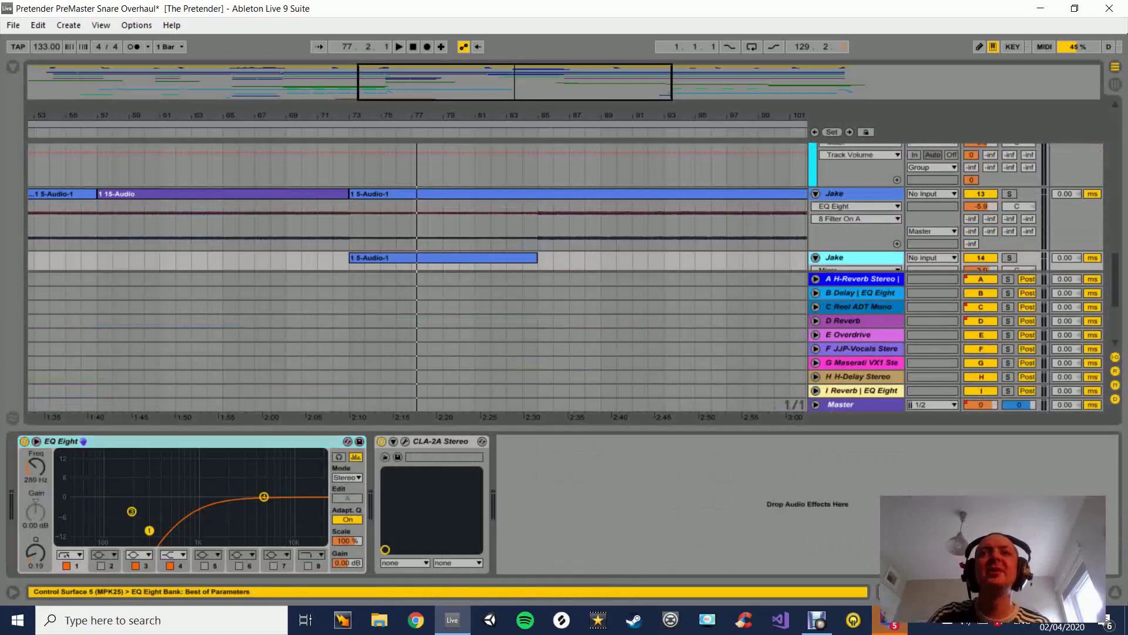
{"action": "left_click", "coordinate": [835, 193]}
Unfold group track 15 and hide the device view to show its 16 Audio and 17 Audio tracks.
{"action": "scroll", "coordinate": [835, 194], "scroll_direction": "down", "scroll_amount": 2}
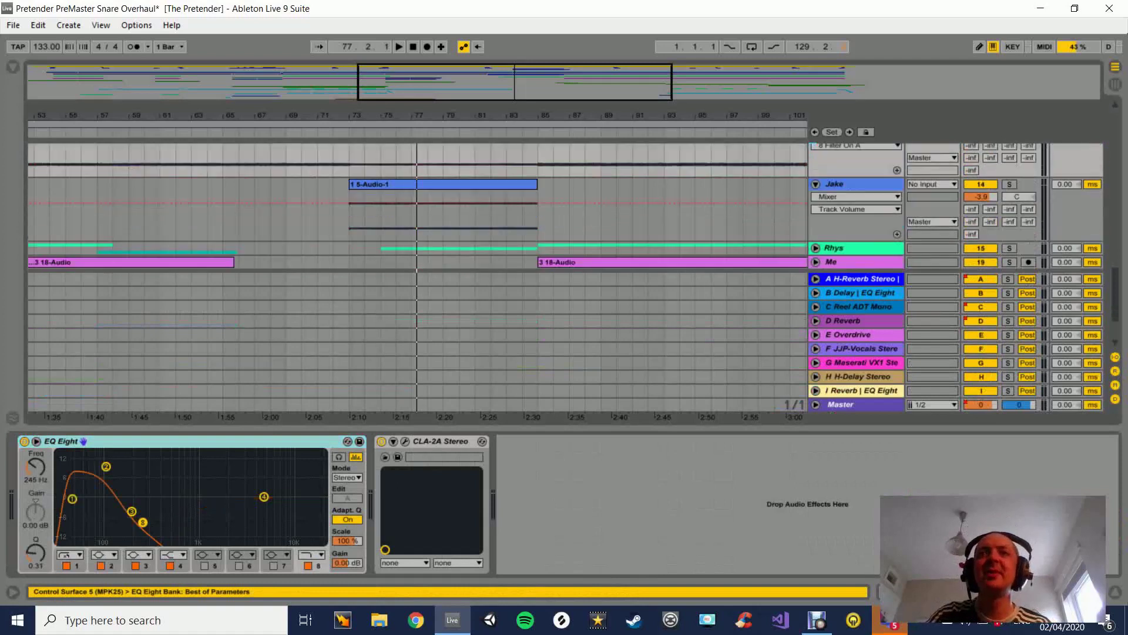
{"action": "scroll", "coordinate": [417, 208], "scroll_direction": "down", "scroll_amount": 3}
{"action": "left_click", "coordinate": [816, 175]}
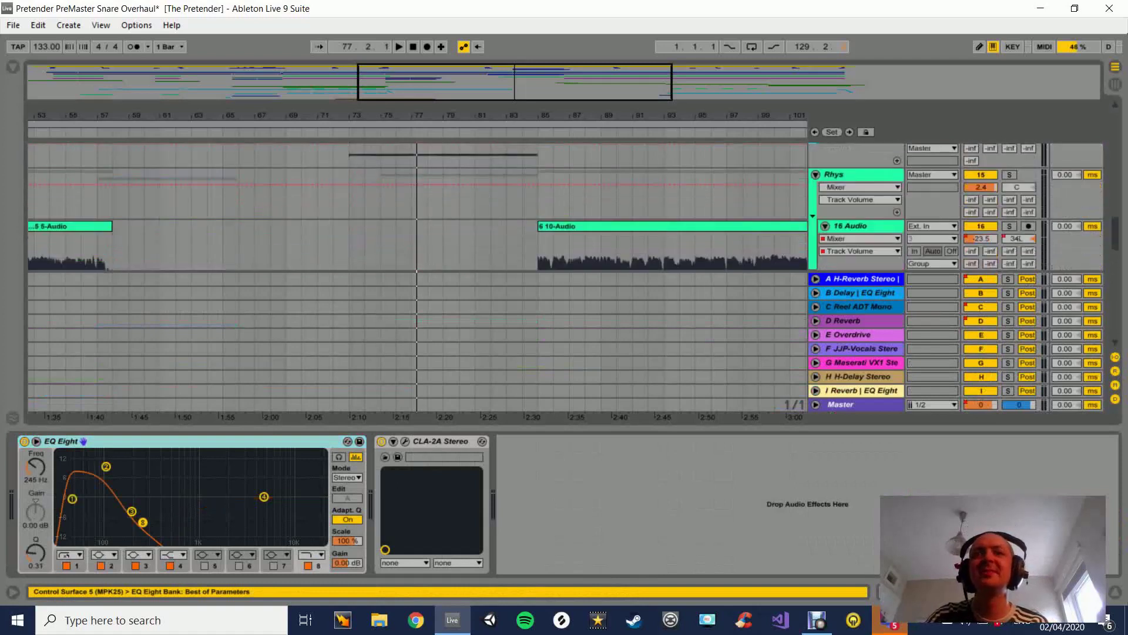
{"action": "left_click", "coordinate": [1116, 592]}
{"action": "scroll", "coordinate": [418, 282], "scroll_direction": "down", "scroll_amount": 2}
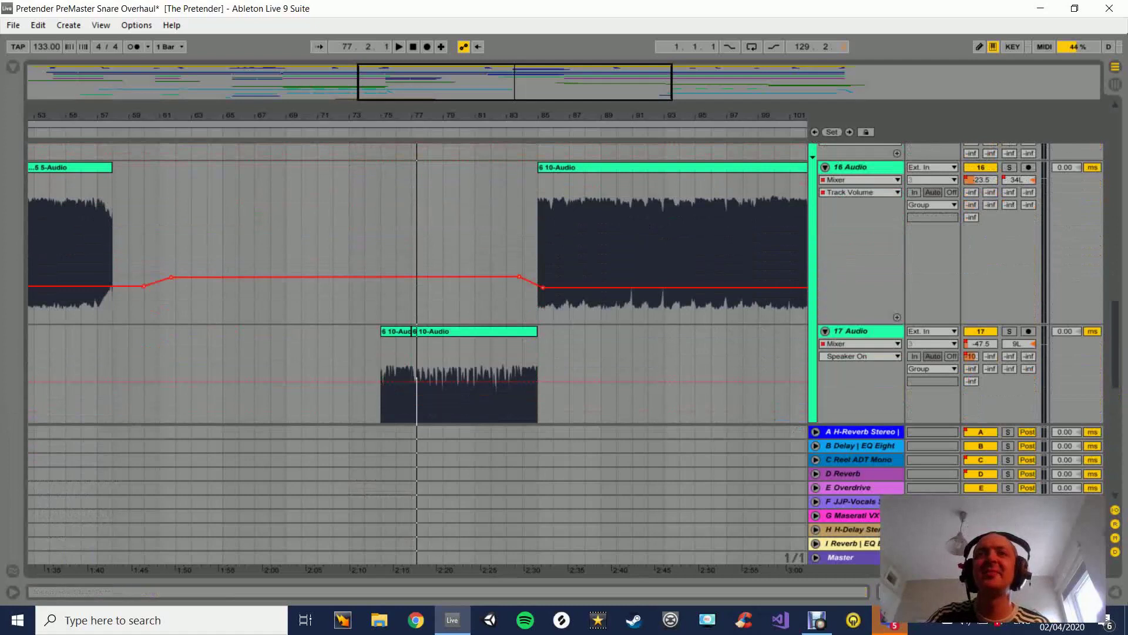
Show the whole song, return the playhead to the start and solo the 16 Audio track.
{"action": "double_click", "coordinate": [570, 115]}
{"action": "key", "text": "Home"}
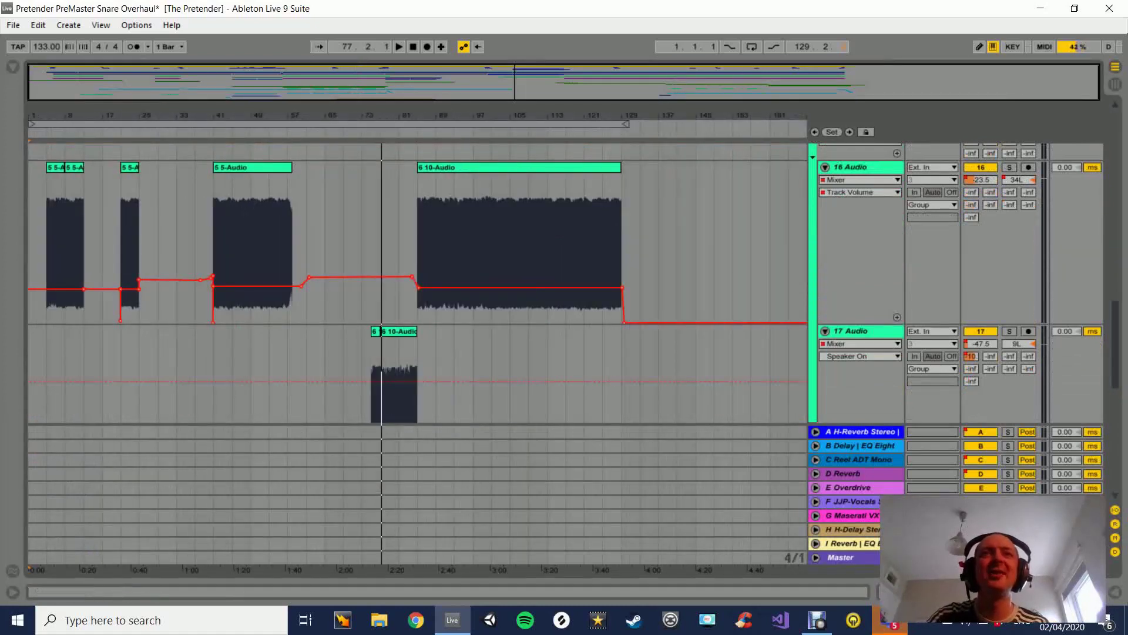
{"action": "left_click", "coordinate": [414, 47]}
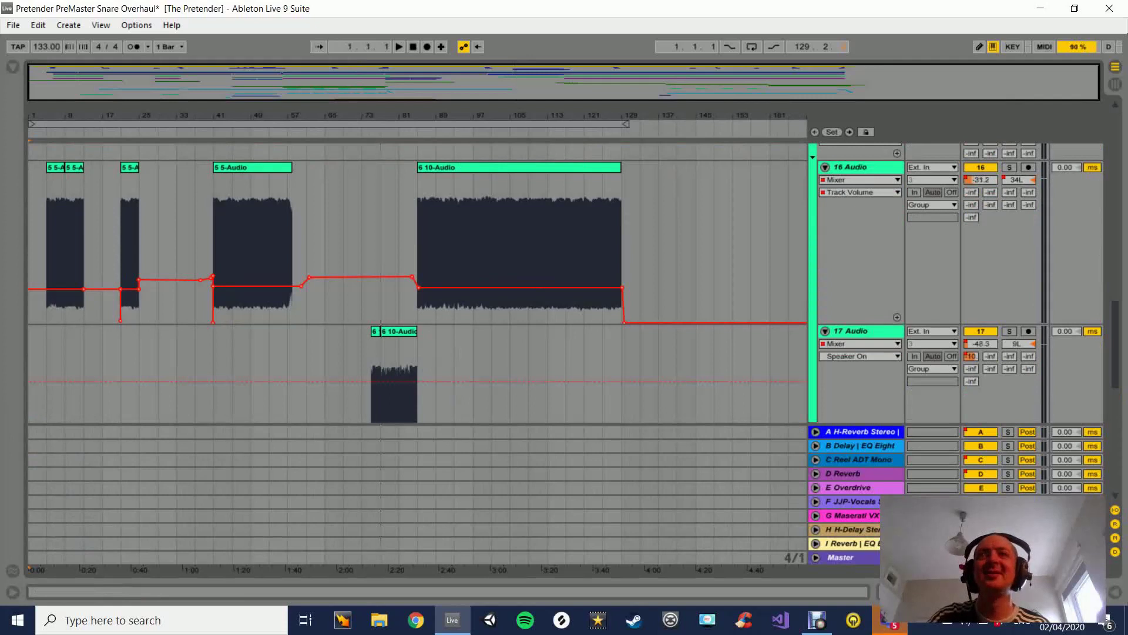
{"action": "left_click", "coordinate": [1010, 168]}
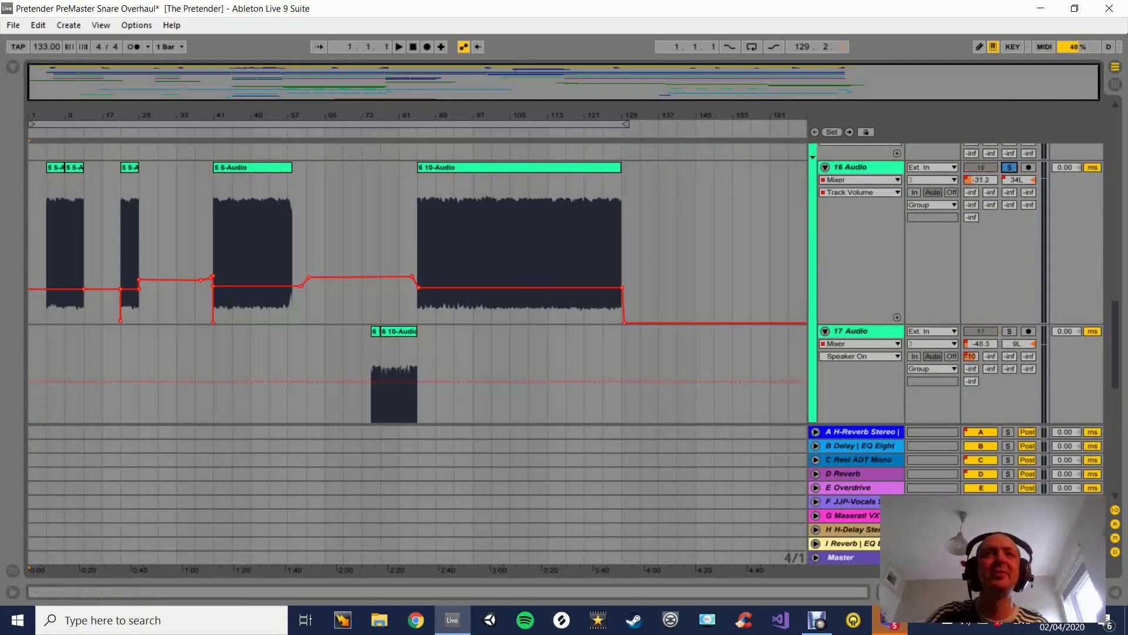
Play the soloed 16 Audio track, open the CLA Guitars plug-in in its effects chain and stop playback.
{"action": "key", "text": "space"}
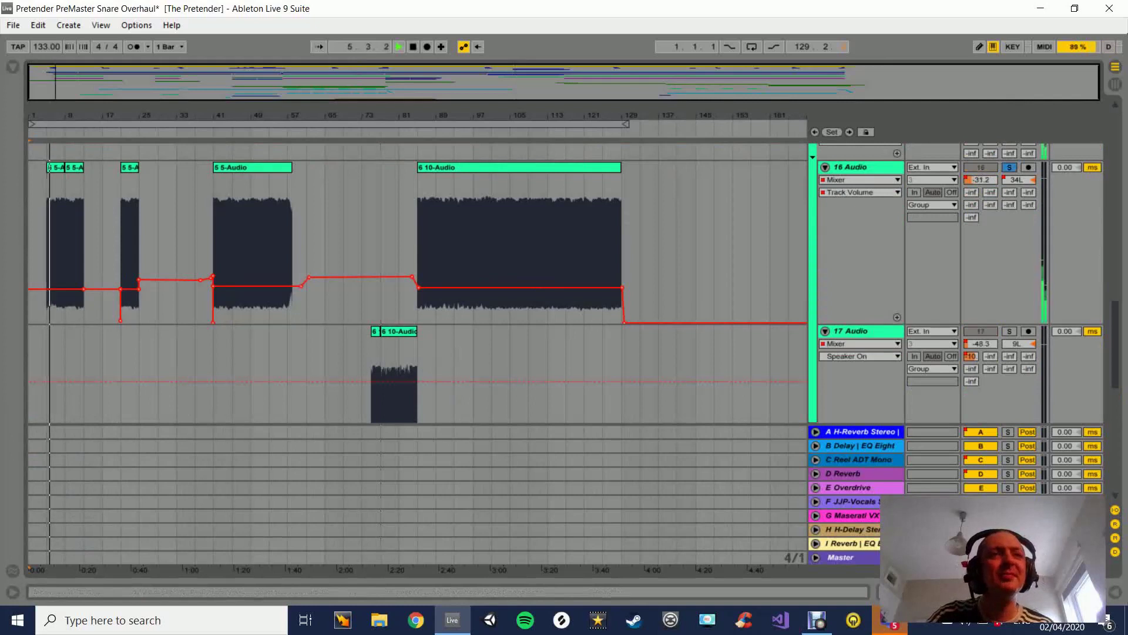
{"action": "key", "text": "plus"}
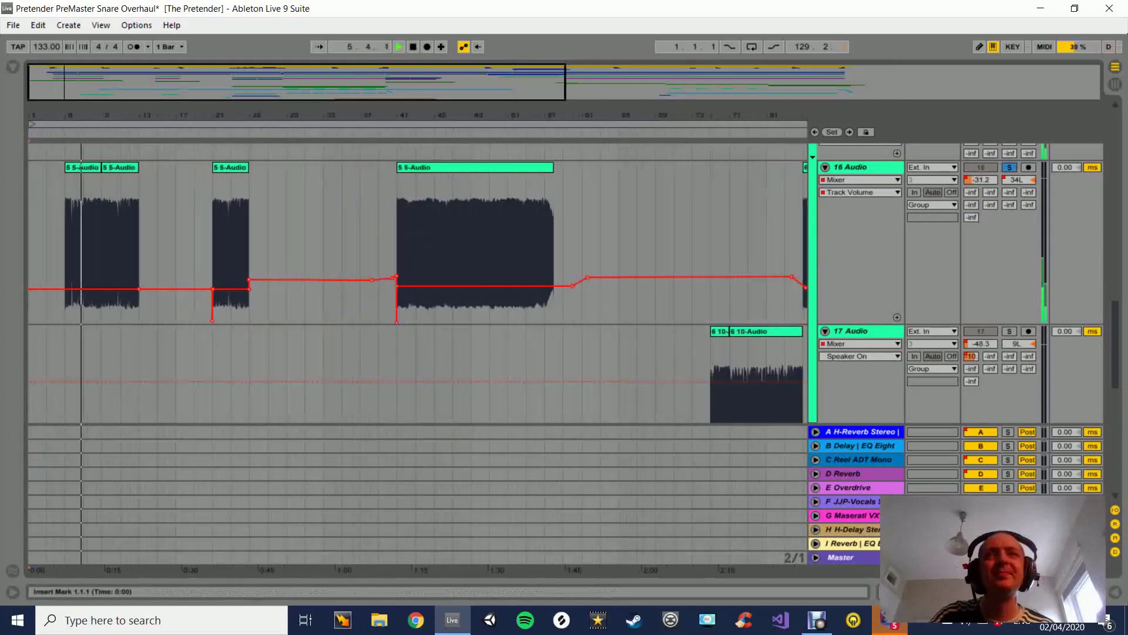
{"action": "double_click", "coordinate": [851, 167]}
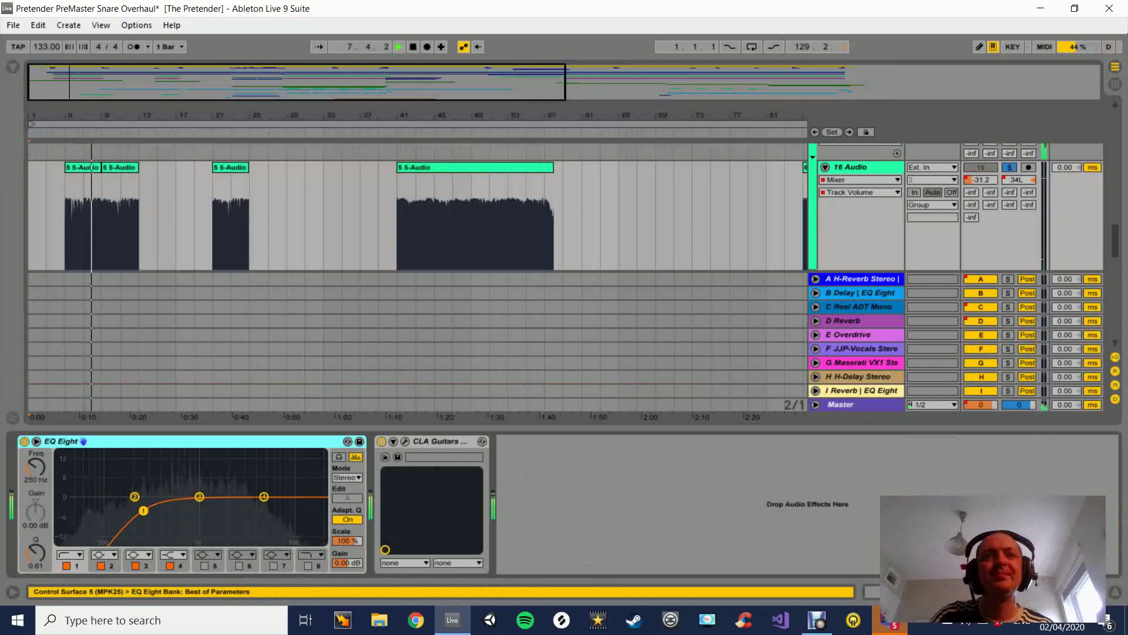
{"action": "left_click", "coordinate": [405, 442]}
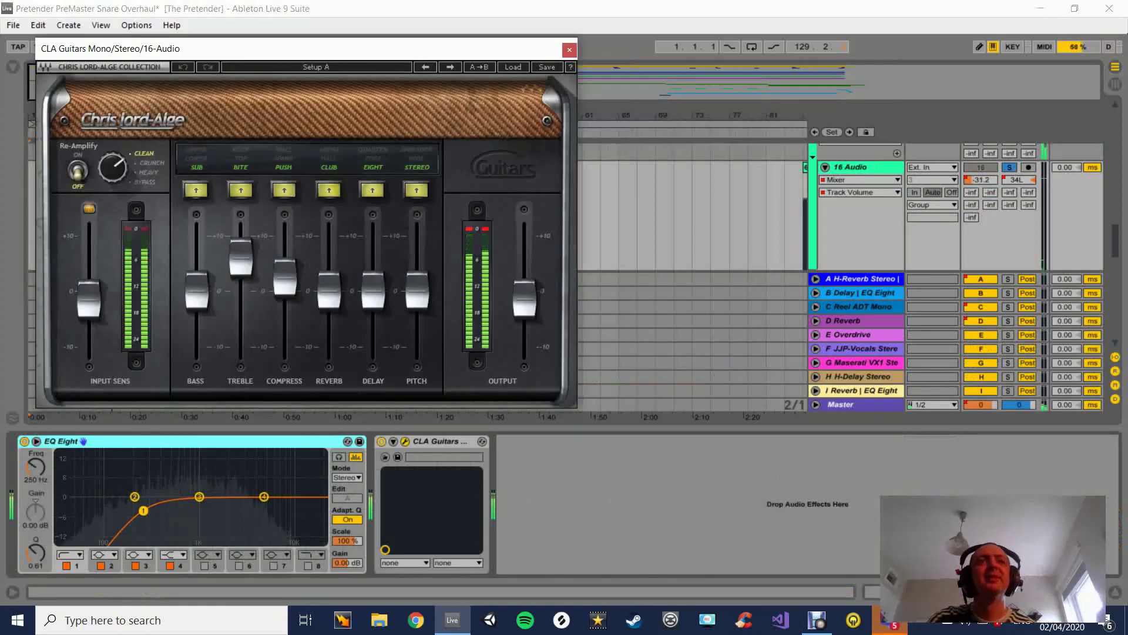
{"action": "key", "text": "space"}
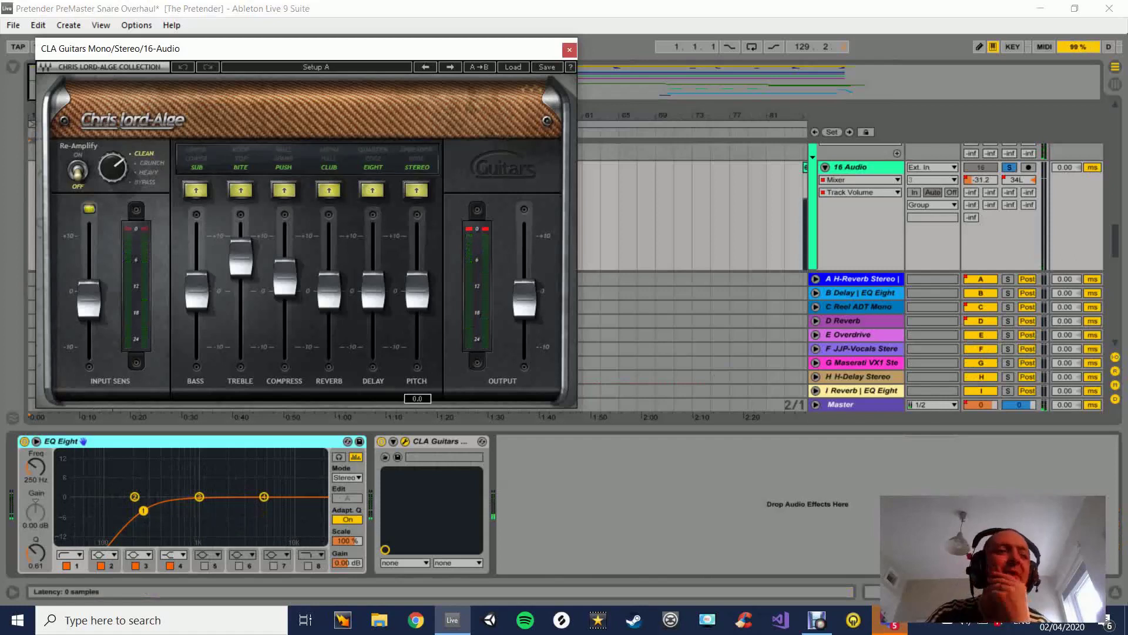
Reopen 16 Audio's CLA Guitars window, move it clear of the tracks to review its settings and close it.
{"action": "left_click", "coordinate": [176, 441]}
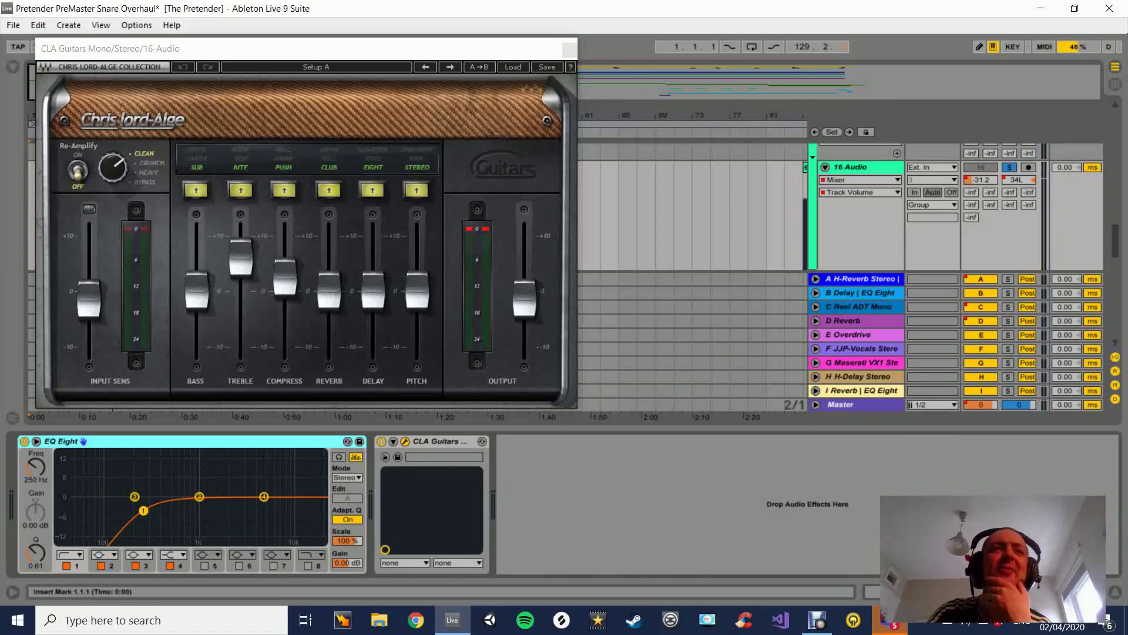
{"action": "left_click", "coordinate": [570, 49]}
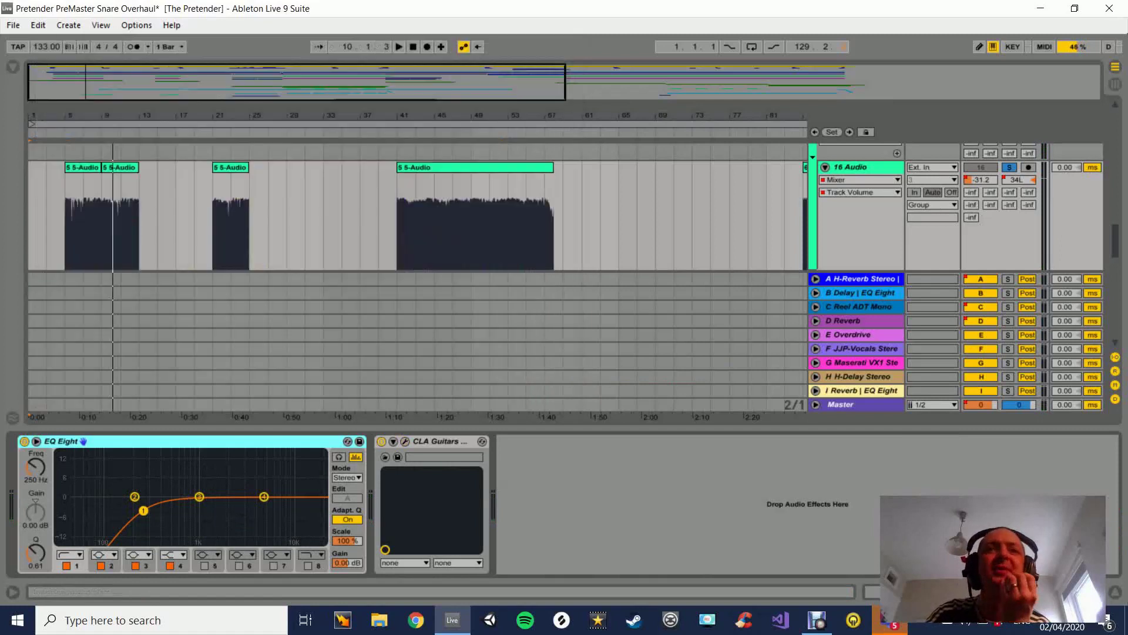
{"action": "left_click", "coordinate": [405, 441]}
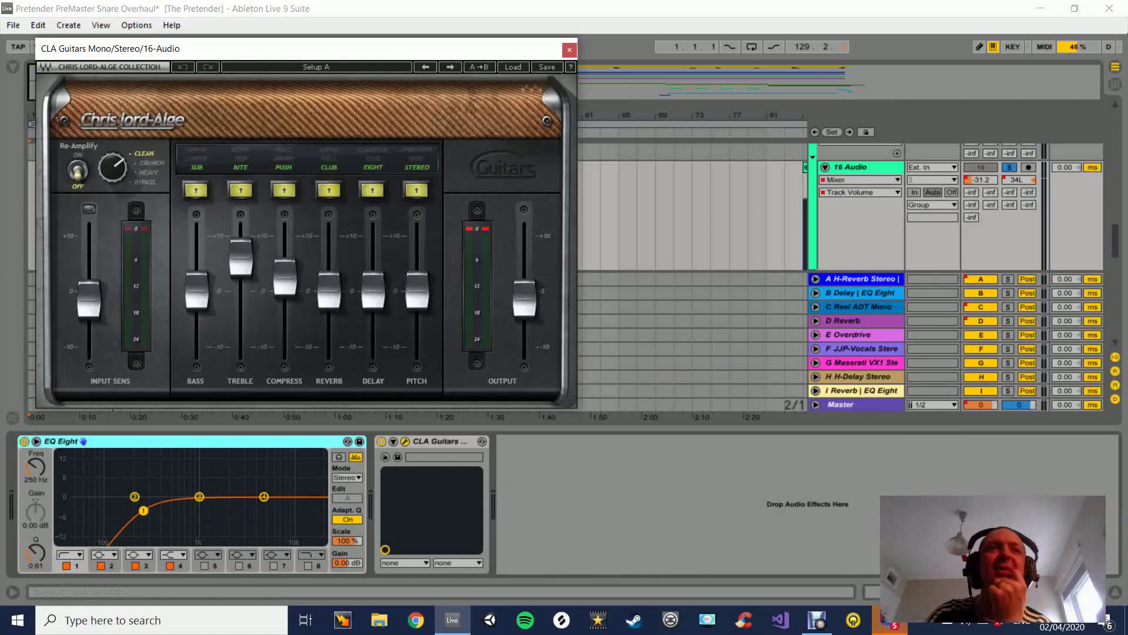
{"action": "left_click_drag", "start_coordinate": [353, 50], "coordinate": [493, 87]}
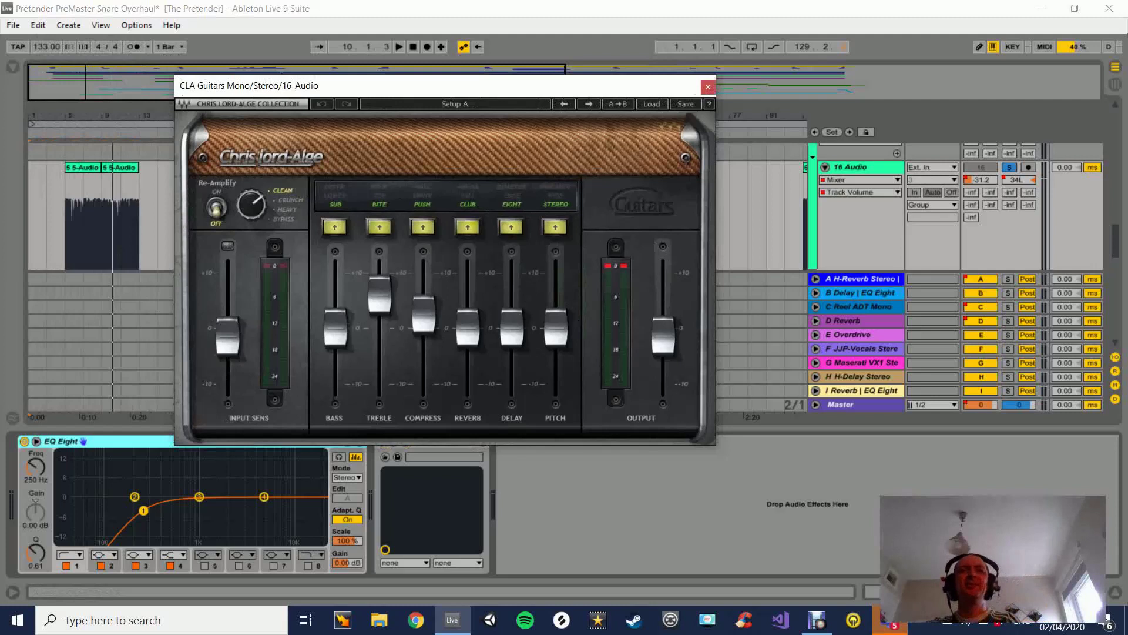
{"action": "left_click_drag", "start_coordinate": [533, 84], "coordinate": [597, 89]}
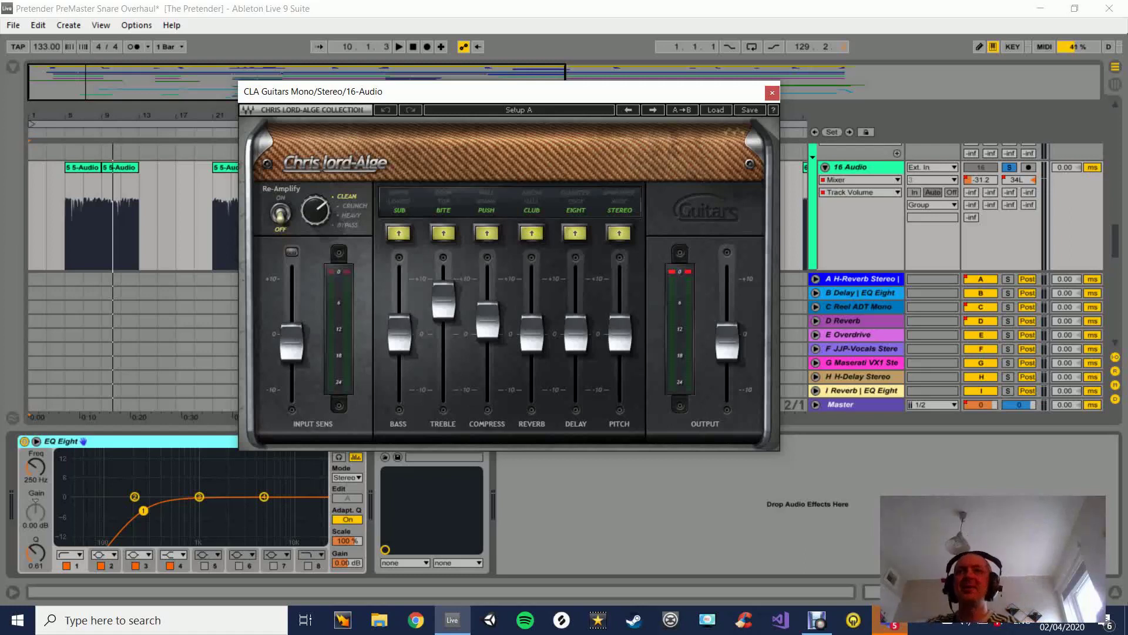
{"action": "left_click", "coordinate": [772, 92]}
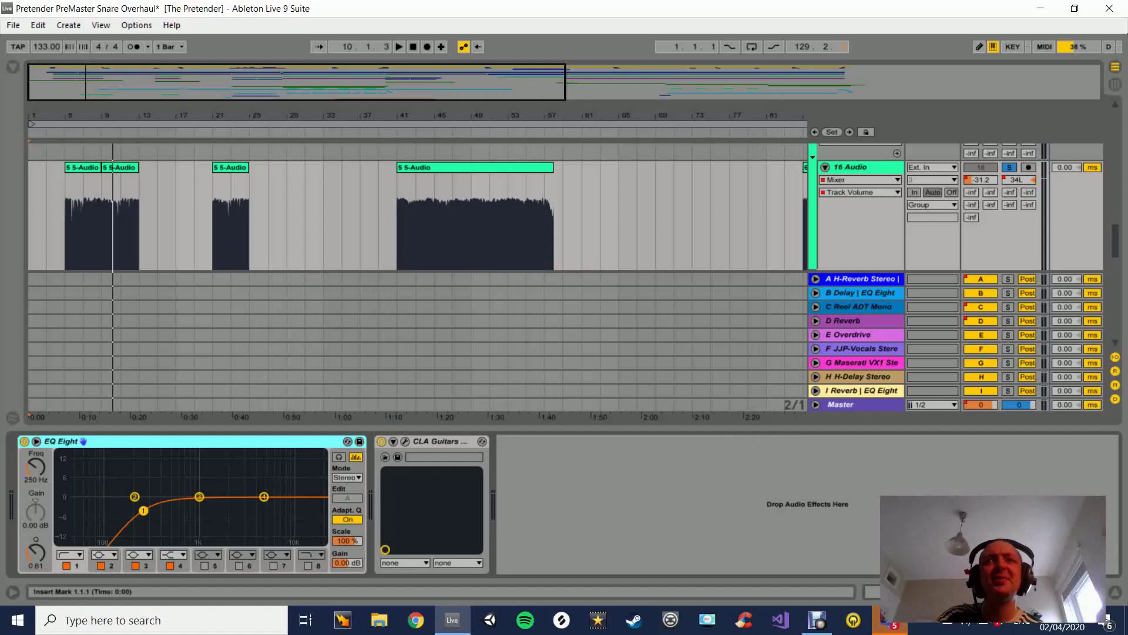
Show the 17 Audio track and inspect the EQ Eight and Major Wah in its effects chain.
{"action": "key", "text": "ctrl+alt+l"}
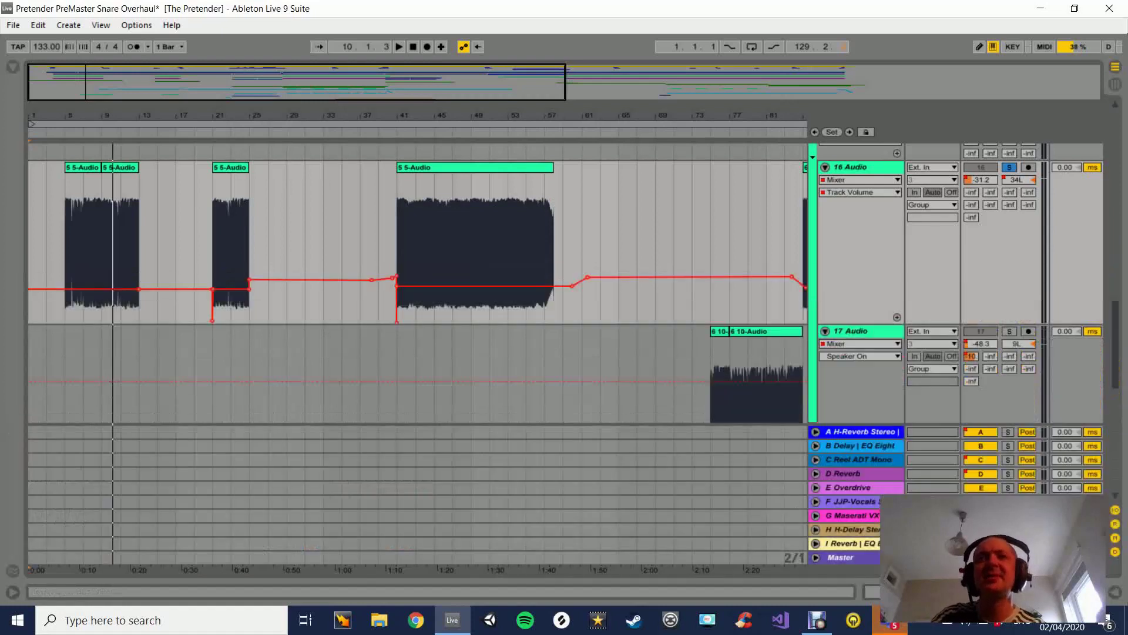
{"action": "scroll", "coordinate": [566, 282], "scroll_direction": "down", "scroll_amount": 3}
{"action": "key", "text": "minus"}
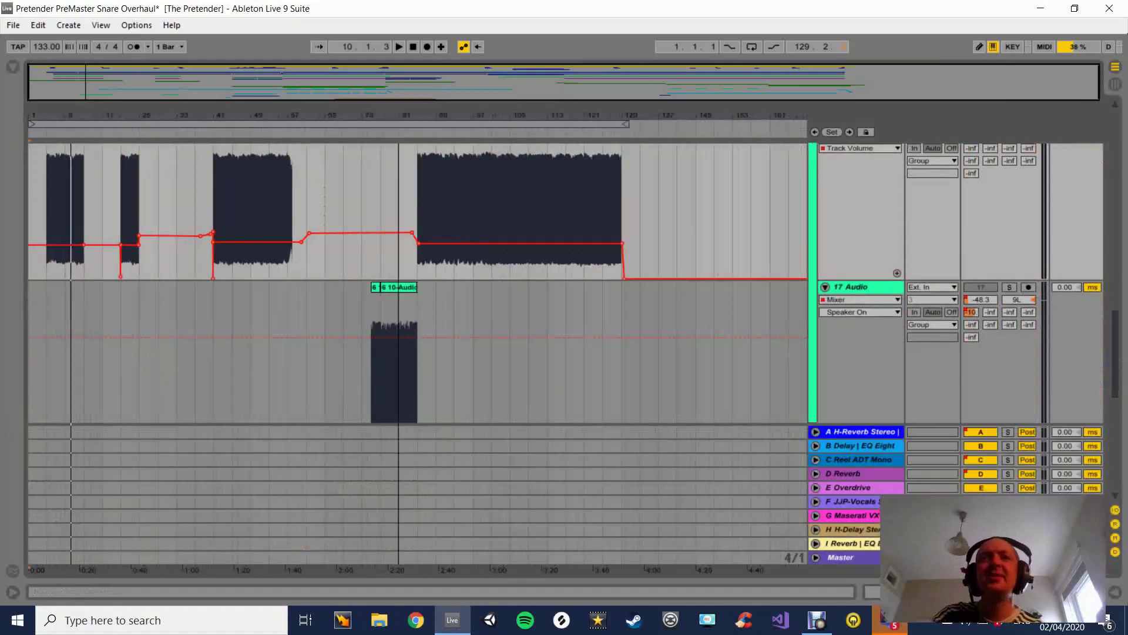
{"action": "key", "text": "ctrl+alt+l"}
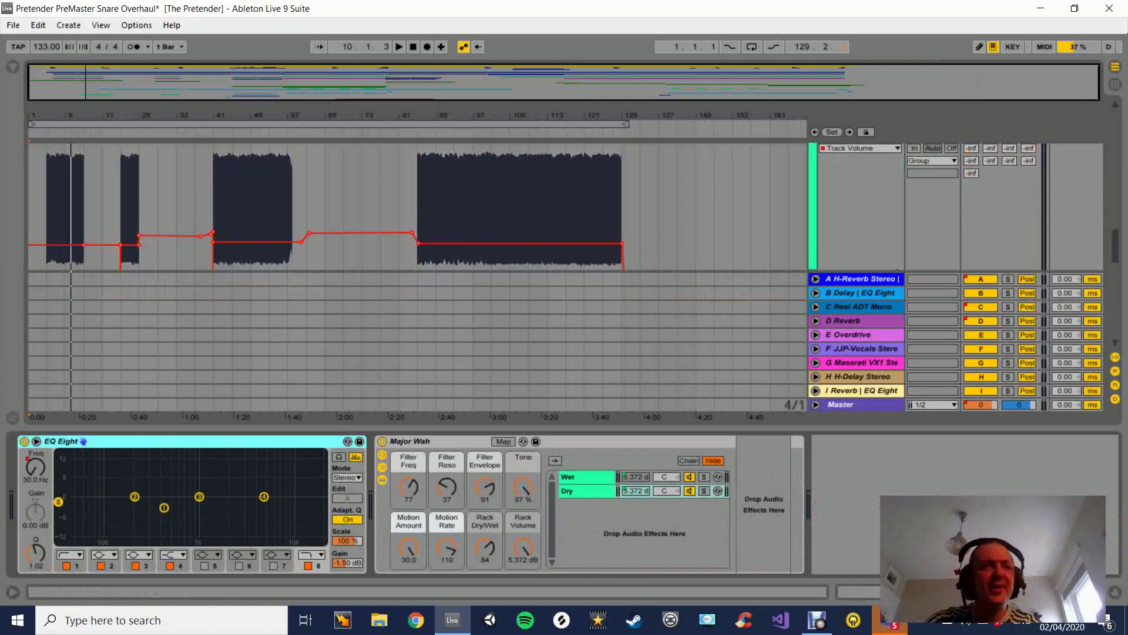
{"action": "left_click", "coordinate": [410, 442]}
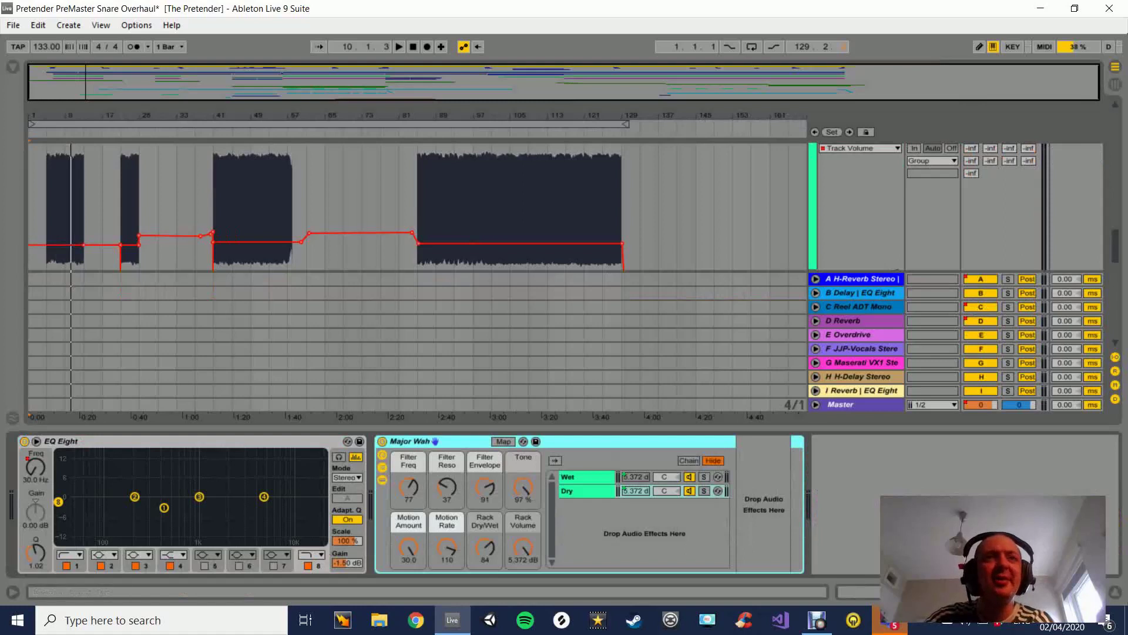
Play the soloed 16 Audio track from just before its 10-Audio clip and stop after about 14 bars.
{"action": "scroll", "coordinate": [417, 206], "scroll_direction": "up", "scroll_amount": 3}
{"action": "scroll", "coordinate": [418, 206], "scroll_direction": "down", "scroll_amount": 1}
{"action": "left_click", "coordinate": [411, 134]}
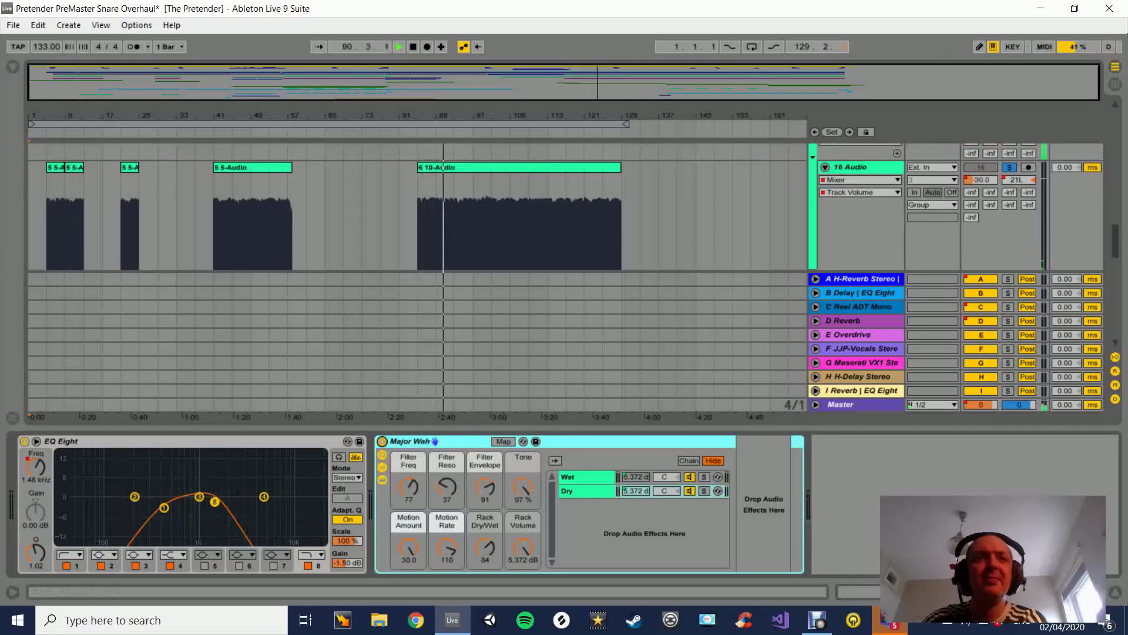
{"action": "left_click", "coordinate": [24, 441]}
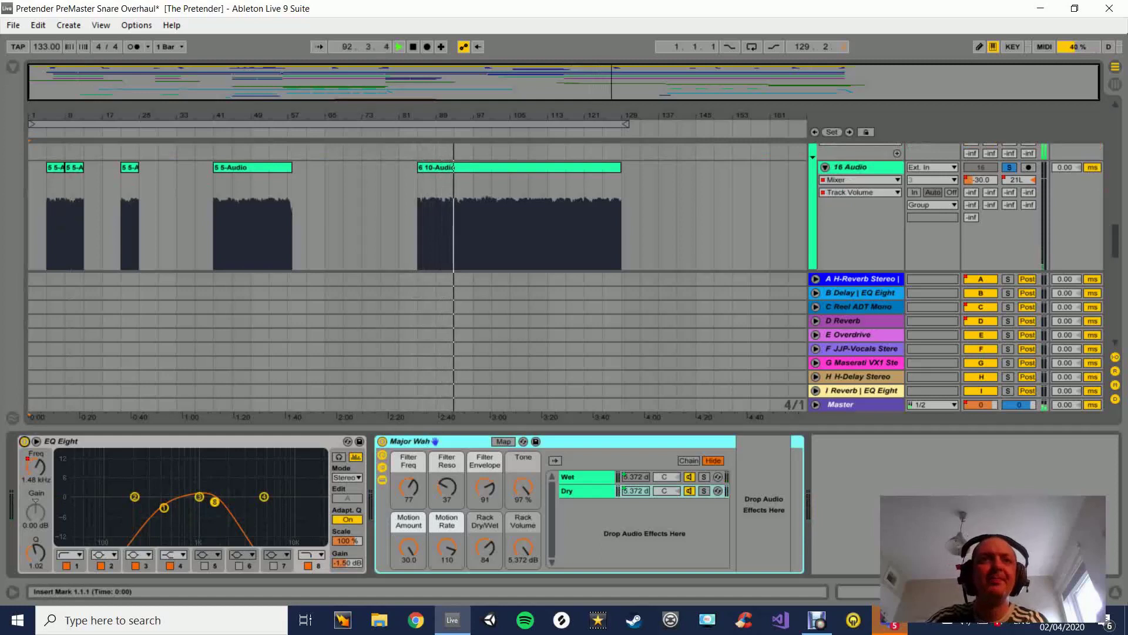
{"action": "scroll", "coordinate": [417, 207], "scroll_direction": "down", "scroll_amount": 3}
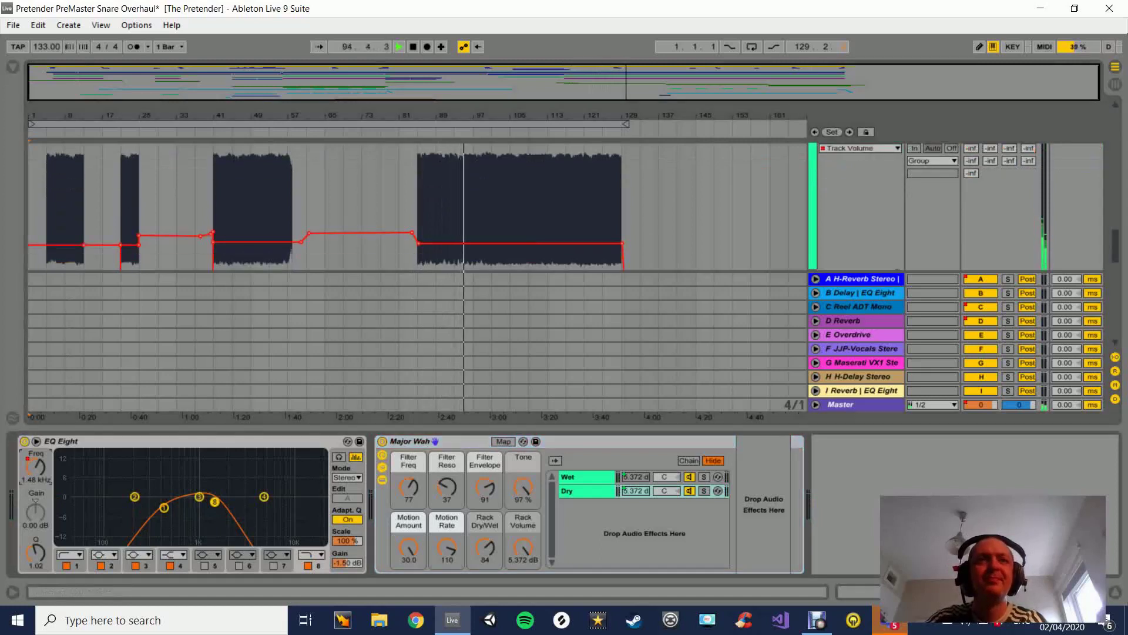
{"action": "left_click_drag", "start_coordinate": [435, 115], "coordinate": [375, 152]}
{"action": "key", "text": "space"}
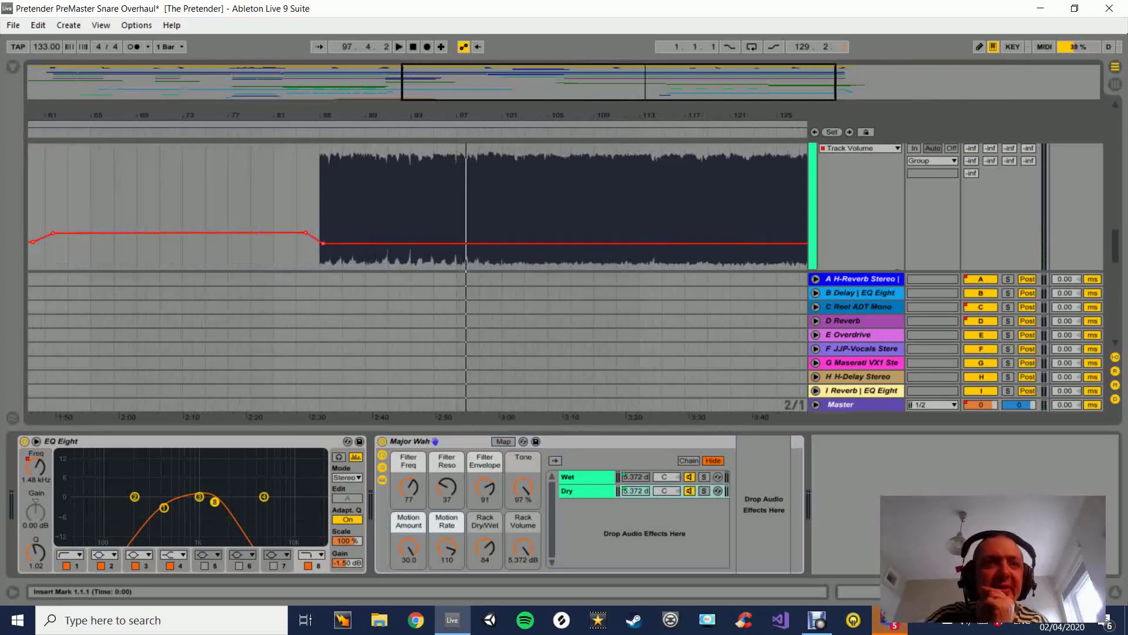
Try deleting the volume automation breakpoint at the start of 16 Audio's 10-Audio clip and undo the deletion.
{"action": "left_click_drag", "start_coordinate": [385, 115], "coordinate": [314, 95]}
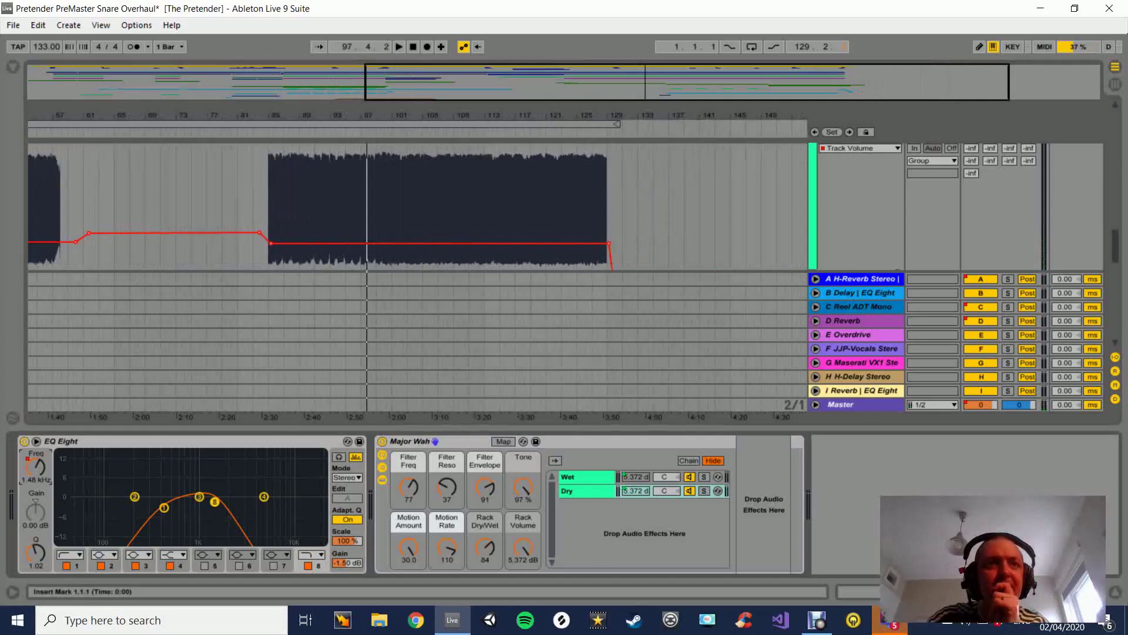
{"action": "left_click", "coordinate": [271, 243]}
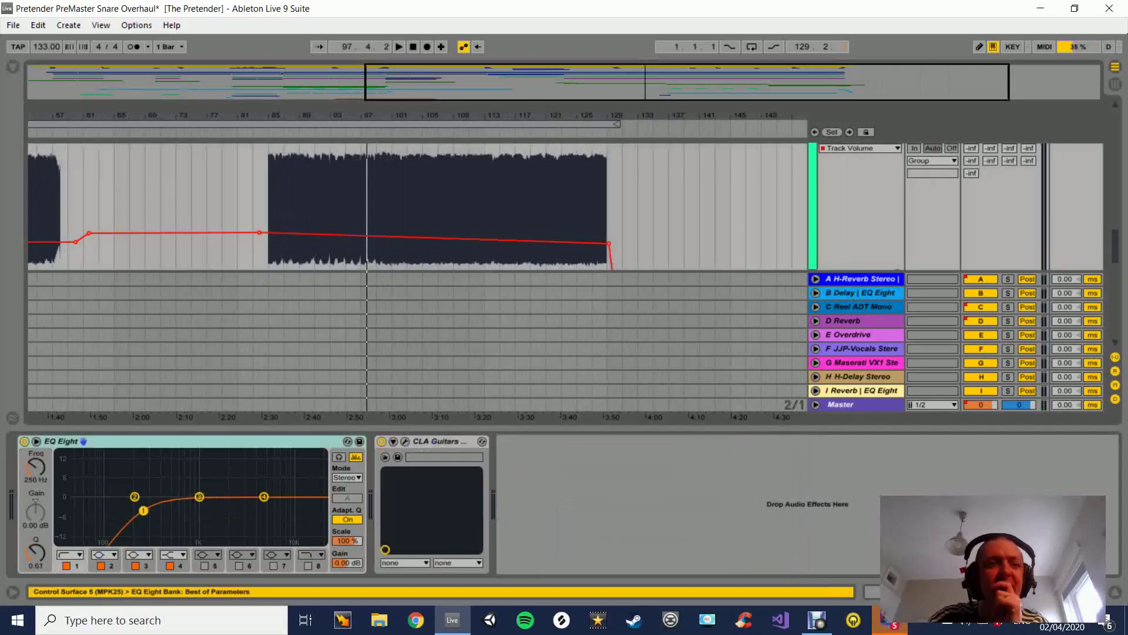
{"action": "key", "text": "ctrl+z"}
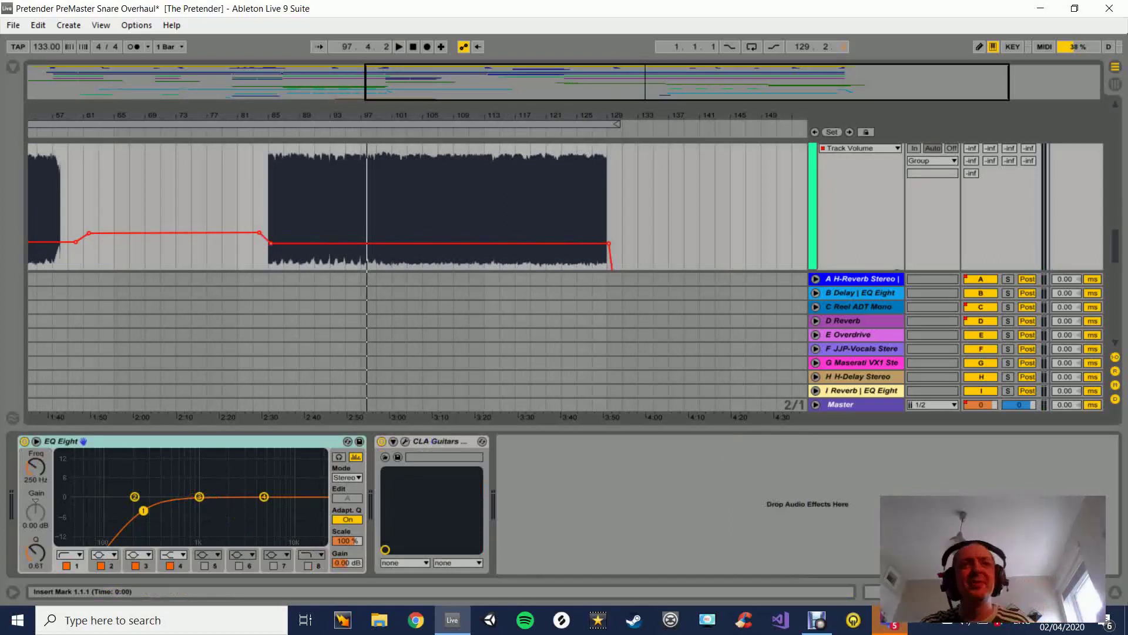
Hide the device view and review the 16 Audio and 17 Audio tracks' automation across the whole song.
{"action": "scroll", "coordinate": [418, 207], "scroll_direction": "up", "scroll_amount": 2}
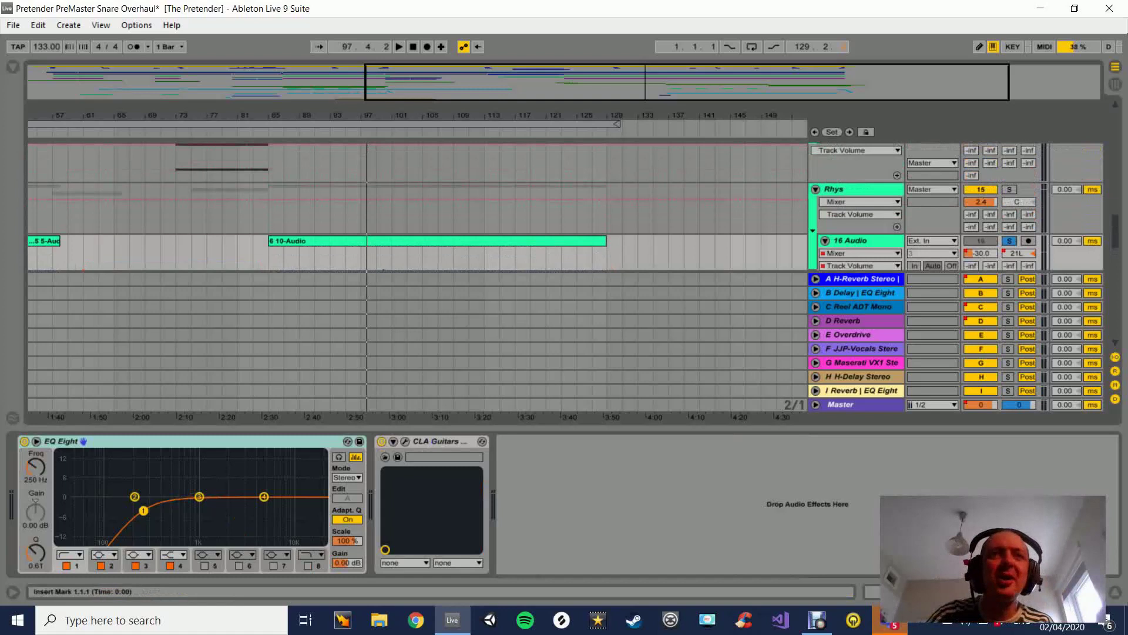
{"action": "scroll", "coordinate": [417, 207], "scroll_direction": "down", "scroll_amount": 2}
{"action": "key", "text": "ctrl+alt+l"}
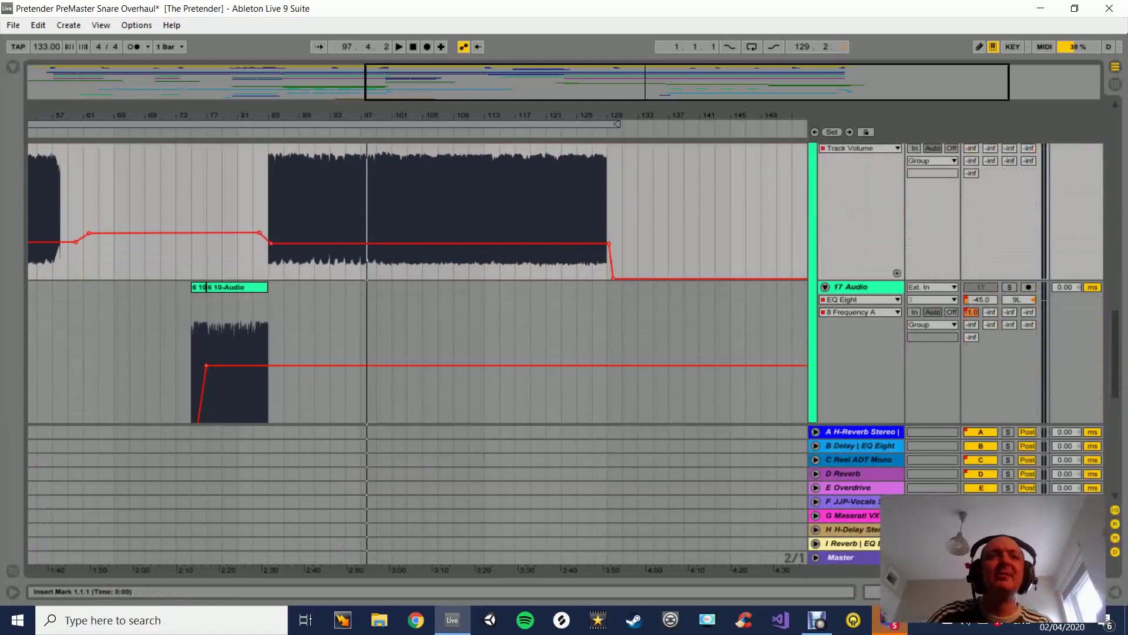
{"action": "scroll", "coordinate": [417, 206], "scroll_direction": "down", "scroll_amount": 1}
{"action": "left_click_drag", "start_coordinate": [523, 115], "coordinate": [523, 69]}
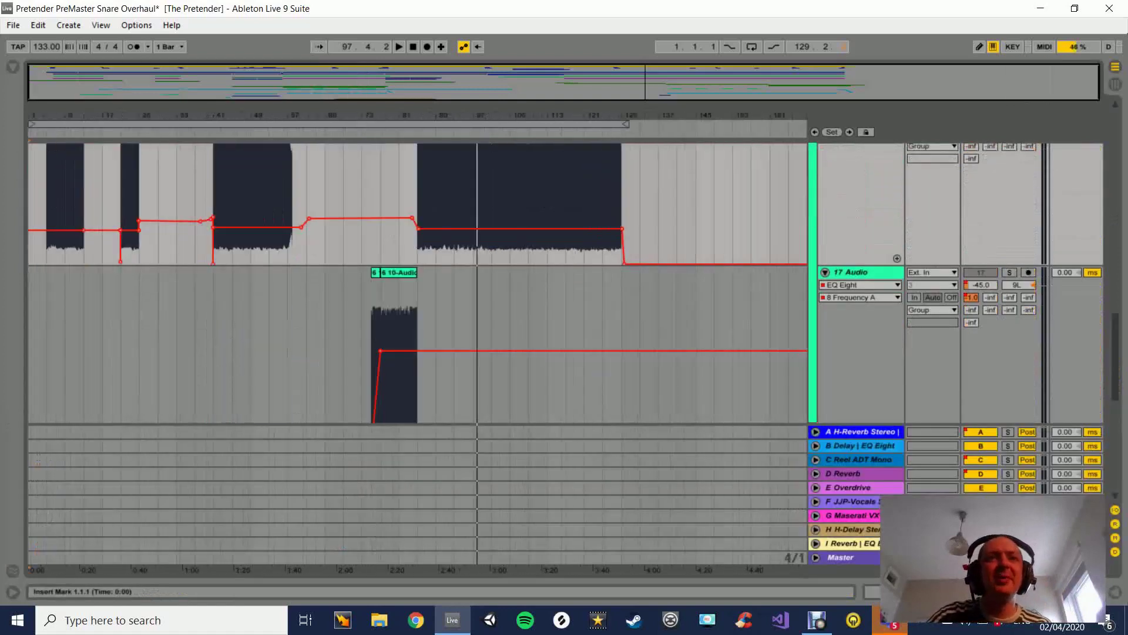
{"action": "scroll", "coordinate": [418, 282], "scroll_direction": "down", "scroll_amount": 3}
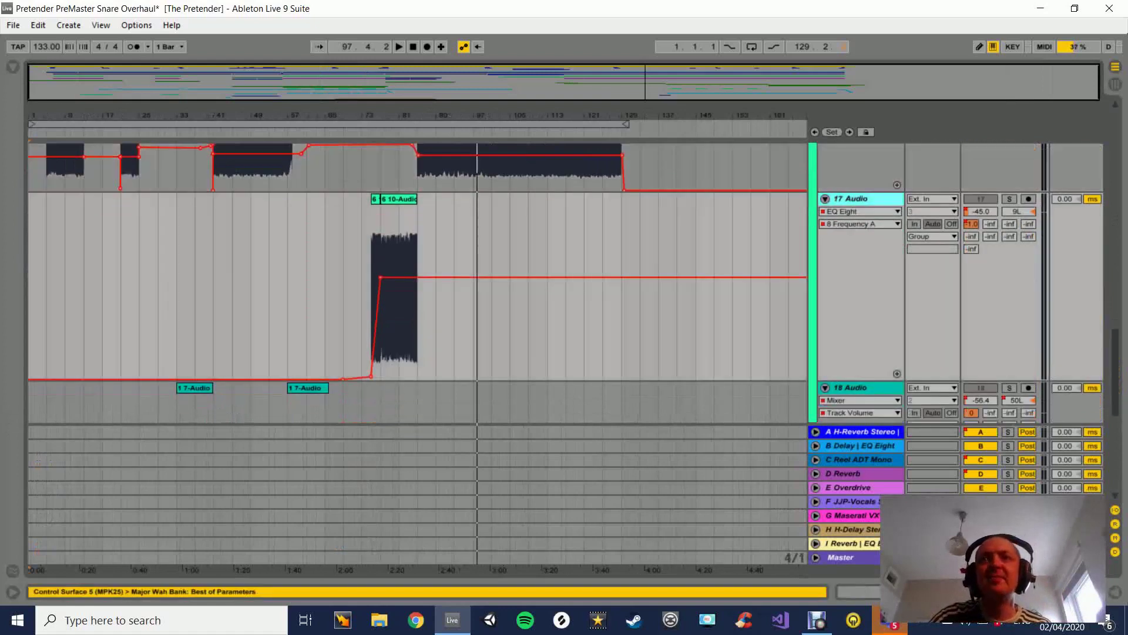
{"action": "scroll", "coordinate": [418, 283], "scroll_direction": "up", "scroll_amount": 6}
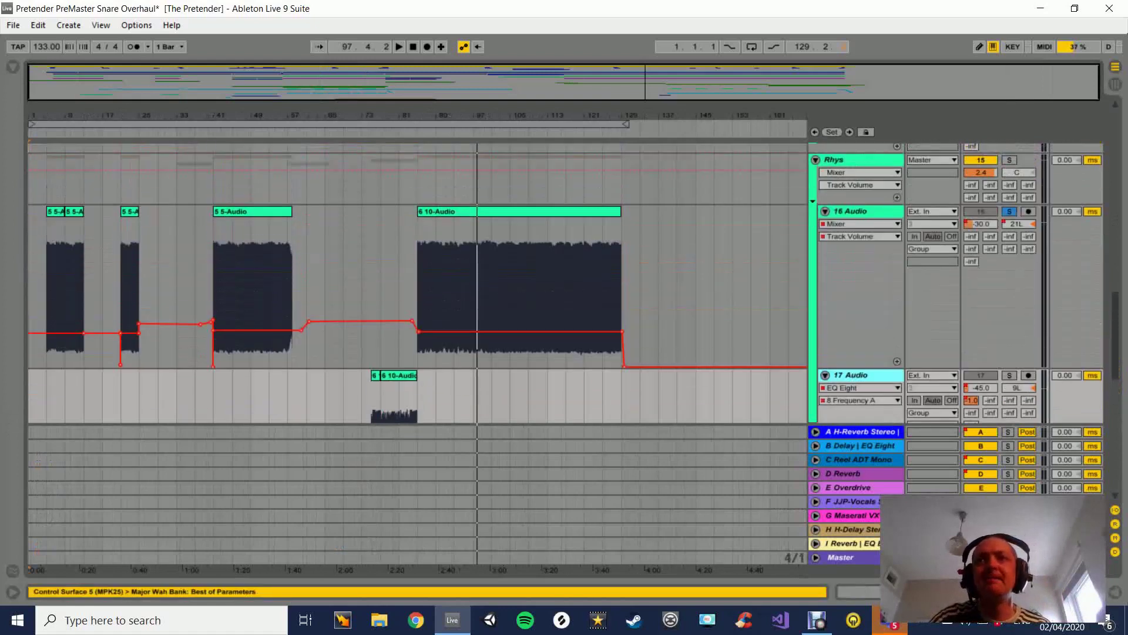
Switch the solo from 16 Audio to 17 Audio and play from just before 17 Audio's clips.
{"action": "left_click", "coordinate": [1008, 212]}
{"action": "scroll", "coordinate": [1012, 317], "scroll_direction": "down", "scroll_amount": 3}
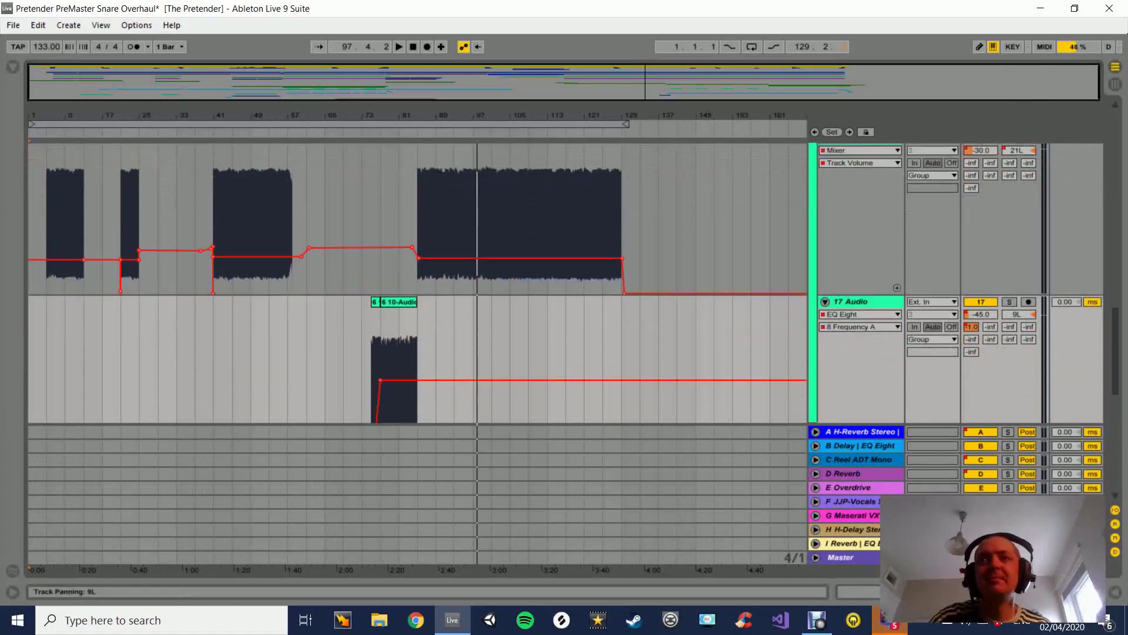
{"action": "left_click", "coordinate": [1008, 302]}
{"action": "left_click", "coordinate": [365, 352]}
{"action": "key", "text": "space"}
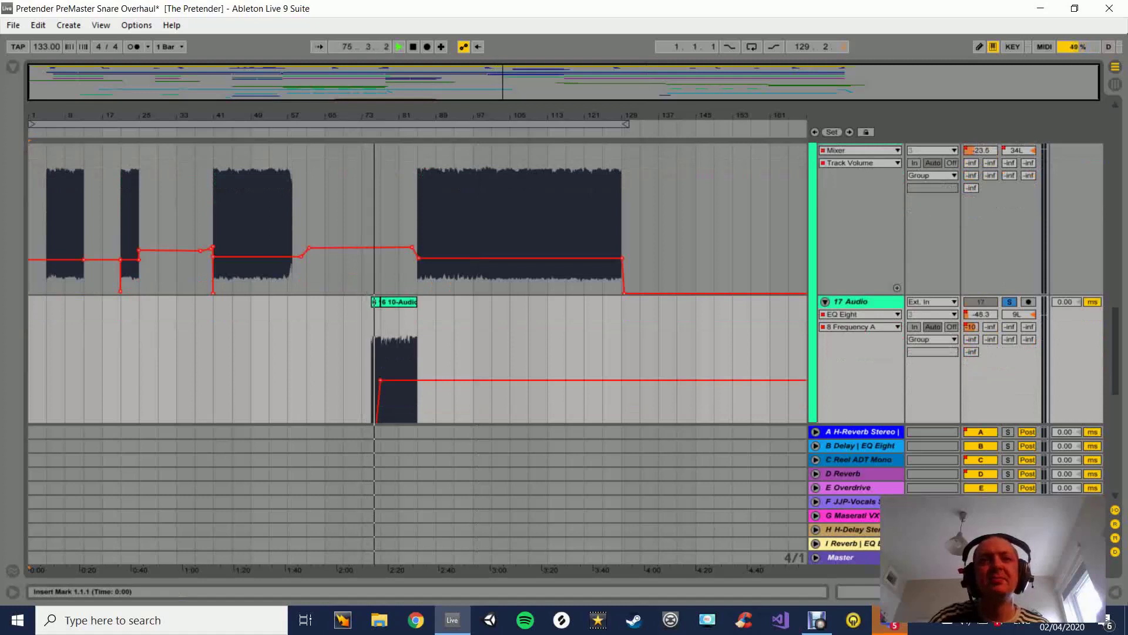
Compare 17 Audio with Major Wah off and on, and show EQ Eight's 8 Frequency A automation before stopping playback.
{"action": "scroll", "coordinate": [418, 282], "scroll_direction": "down", "scroll_amount": 5}
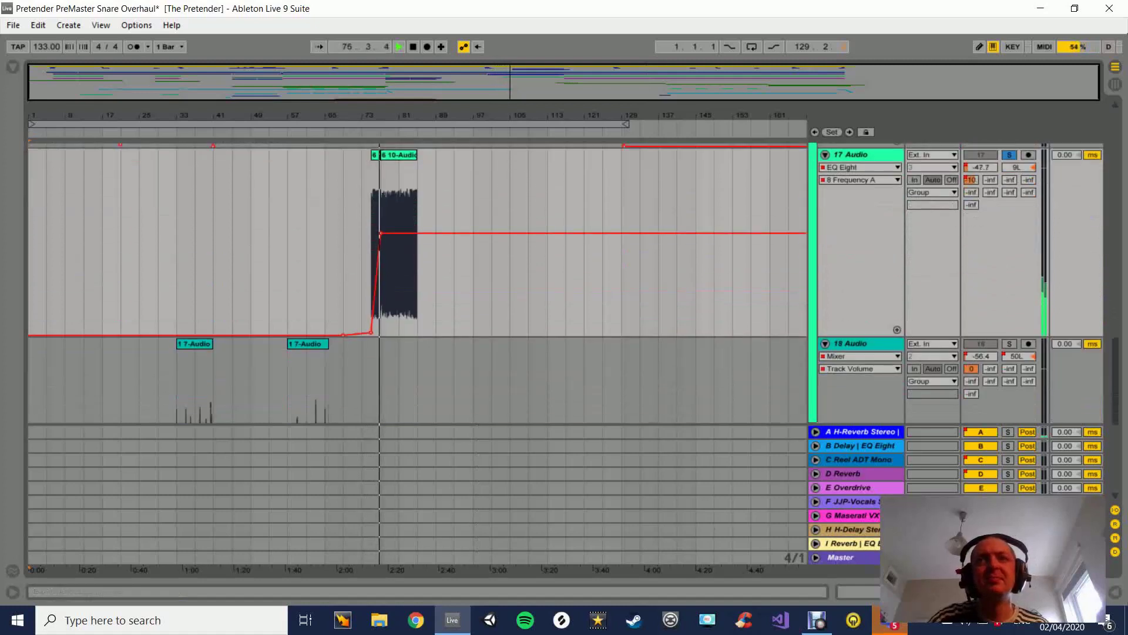
{"action": "key", "text": "shift+Tab"}
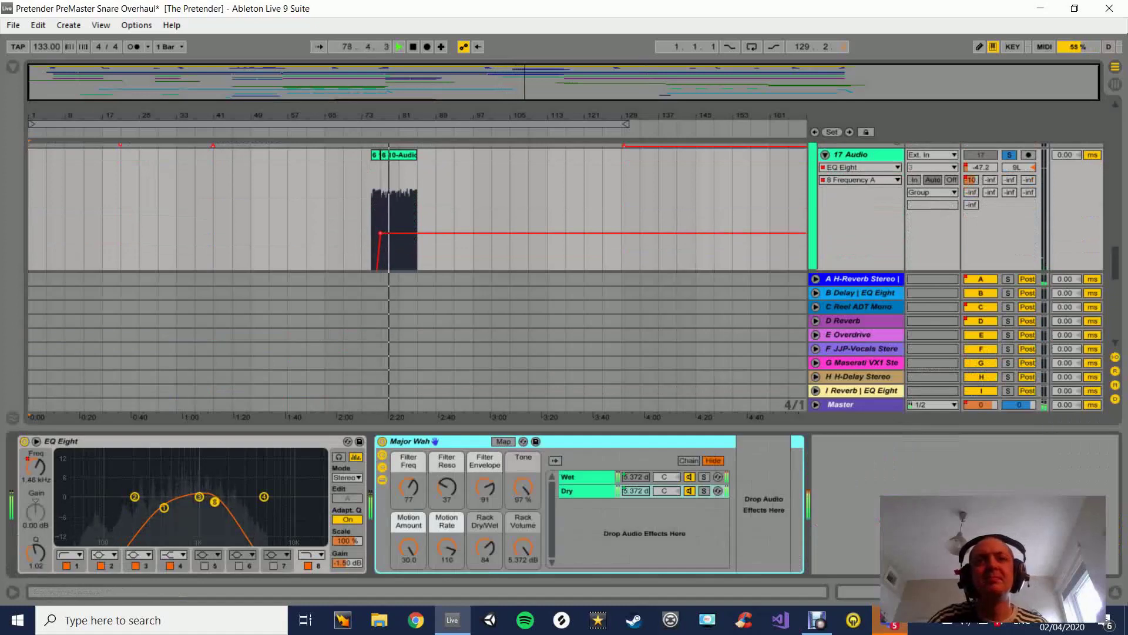
{"action": "left_click", "coordinate": [383, 441]}
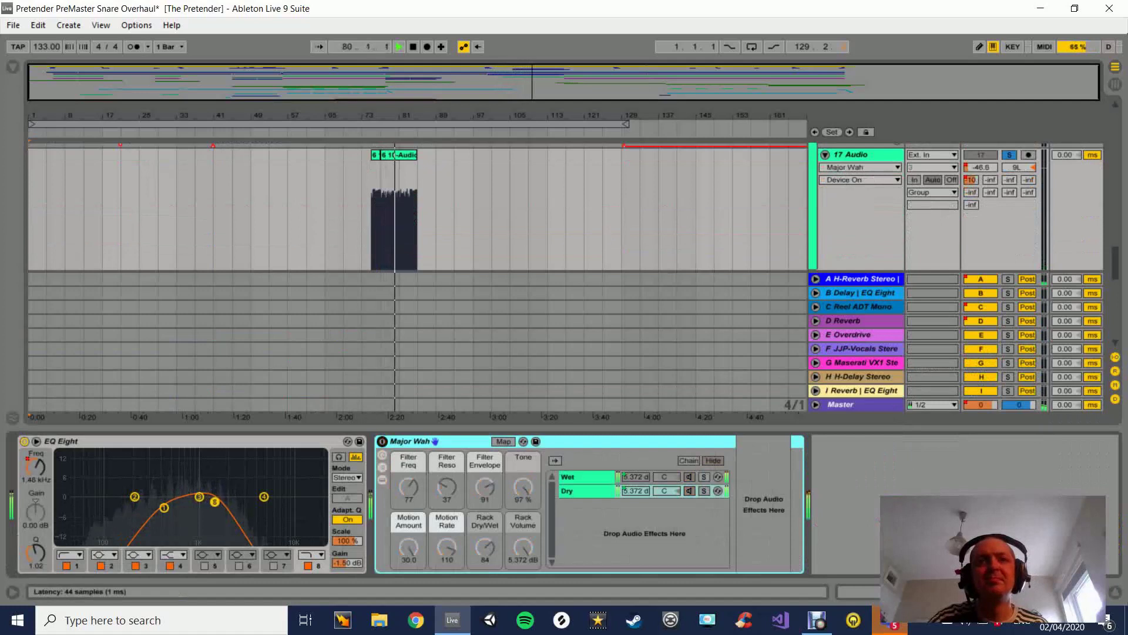
{"action": "left_click", "coordinate": [382, 440]}
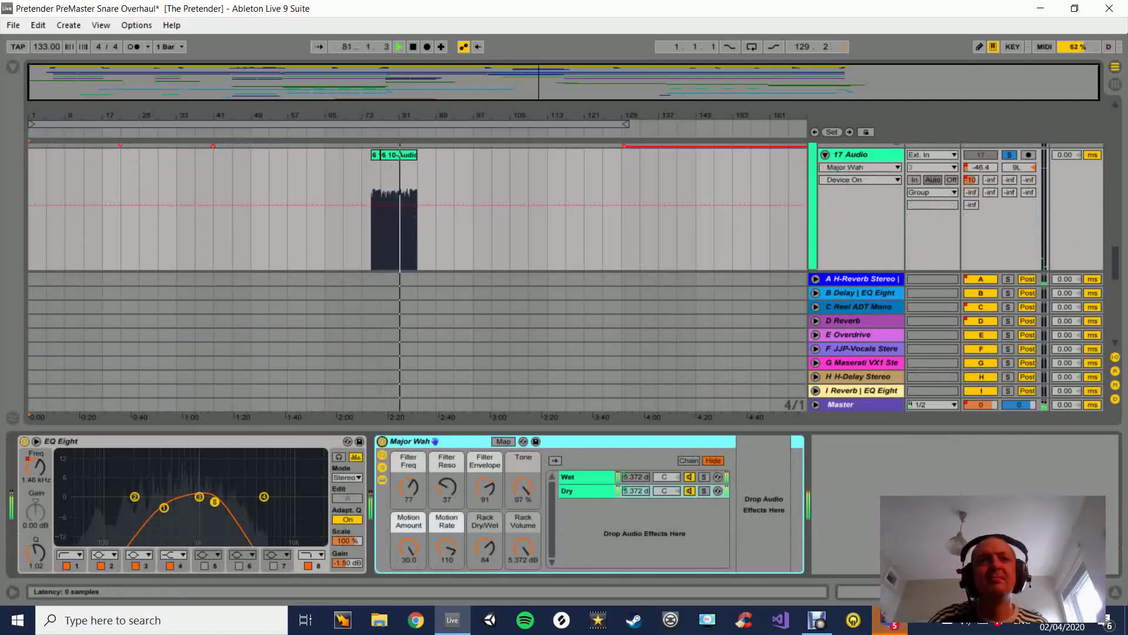
{"action": "left_click", "coordinate": [37, 467]}
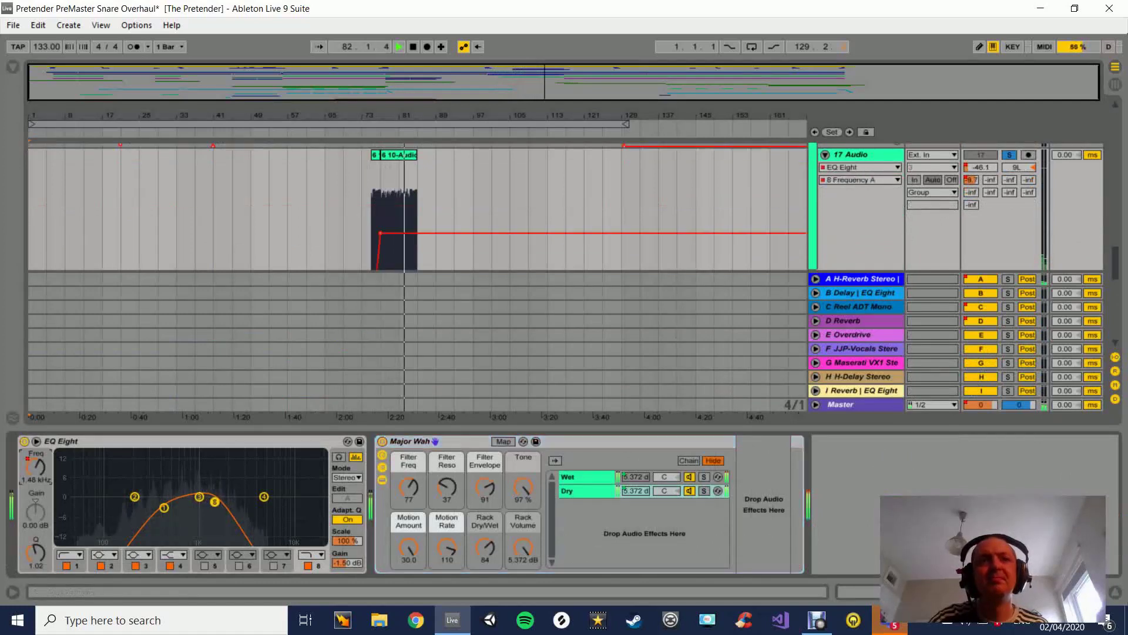
{"action": "key", "text": "space"}
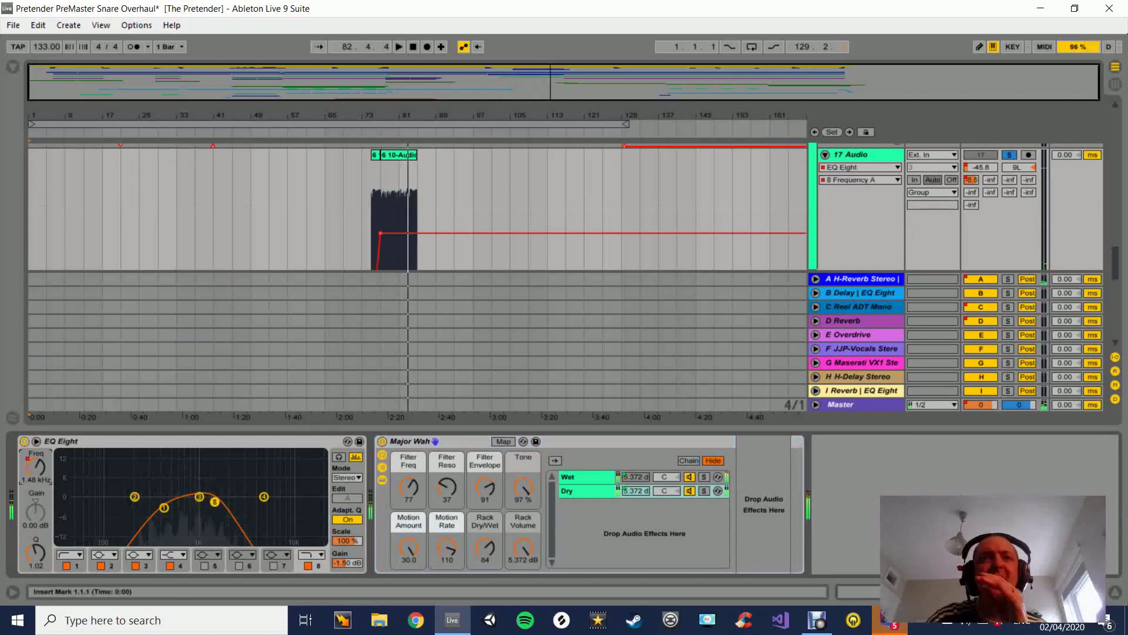
Hide the device view, select 17 Audio, and compare its clips and automation with the neighbouring 16 Audio and 18 Audio tracks.
{"action": "scroll", "coordinate": [564, 207], "scroll_direction": "down", "scroll_amount": 1}
{"action": "key", "text": "ctrl+alt+l"}
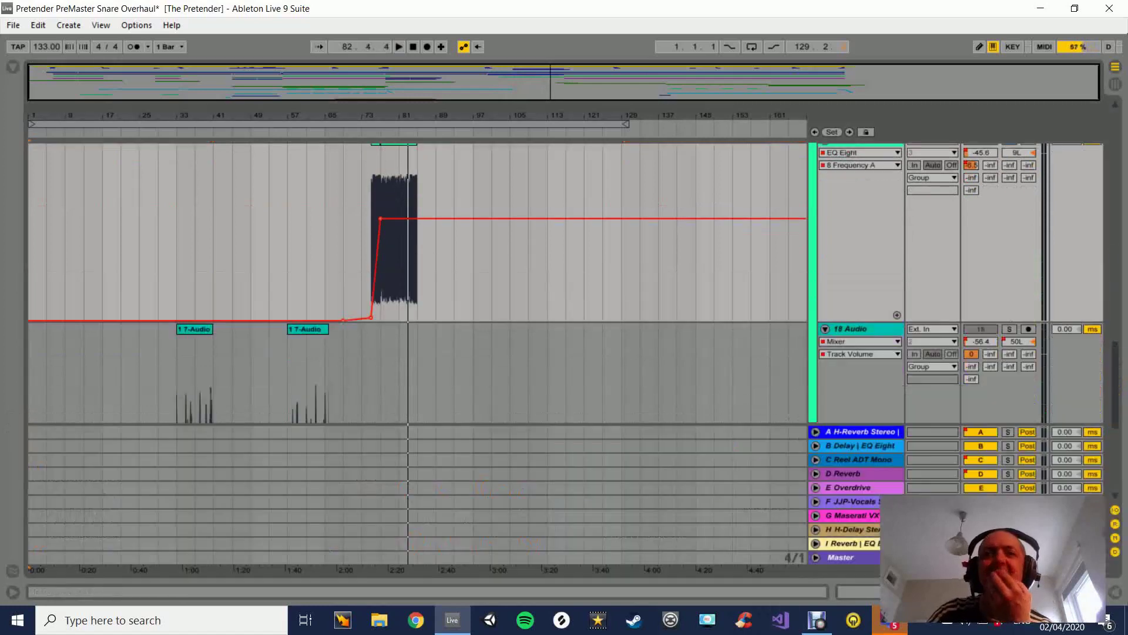
{"action": "scroll", "coordinate": [417, 282], "scroll_direction": "up", "scroll_amount": 8}
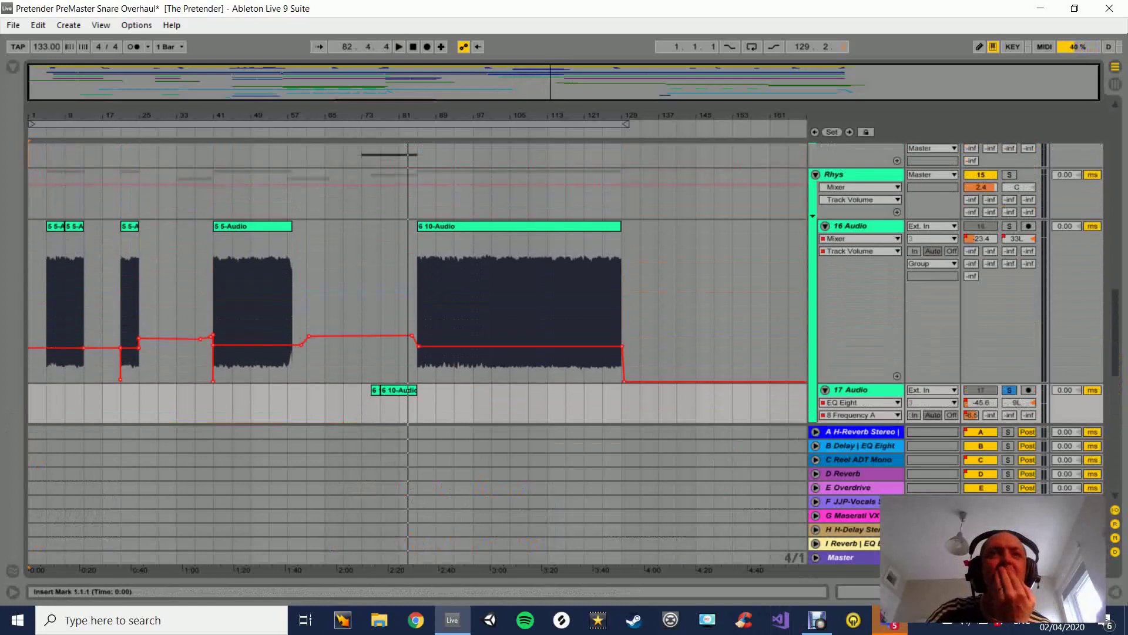
{"action": "scroll", "coordinate": [411, 282], "scroll_direction": "down", "scroll_amount": 5}
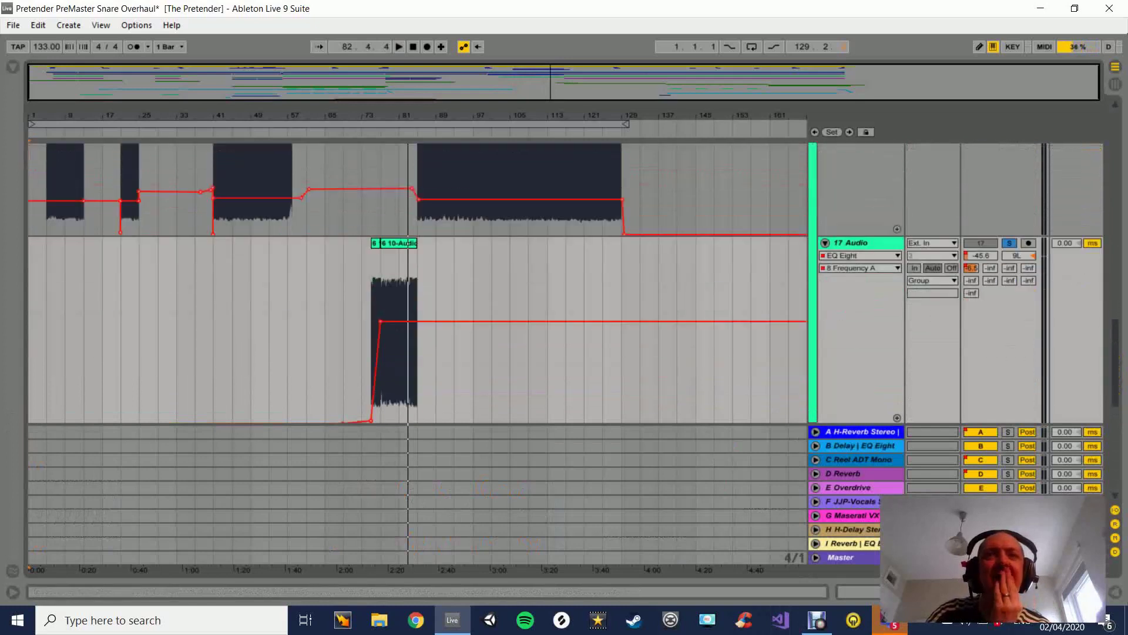
{"action": "left_click", "coordinate": [860, 243]}
{"action": "scroll", "coordinate": [417, 282], "scroll_direction": "down", "scroll_amount": 5}
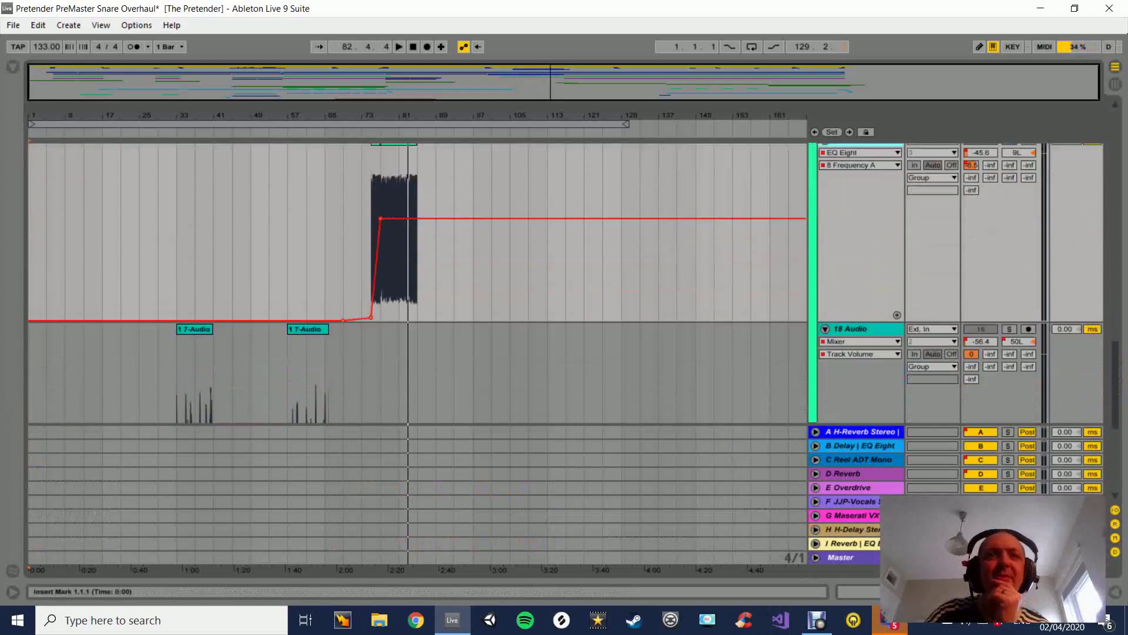
{"action": "scroll", "coordinate": [417, 282], "scroll_direction": "up", "scroll_amount": 4}
{"action": "scroll", "coordinate": [418, 282], "scroll_direction": "up", "scroll_amount": 2}
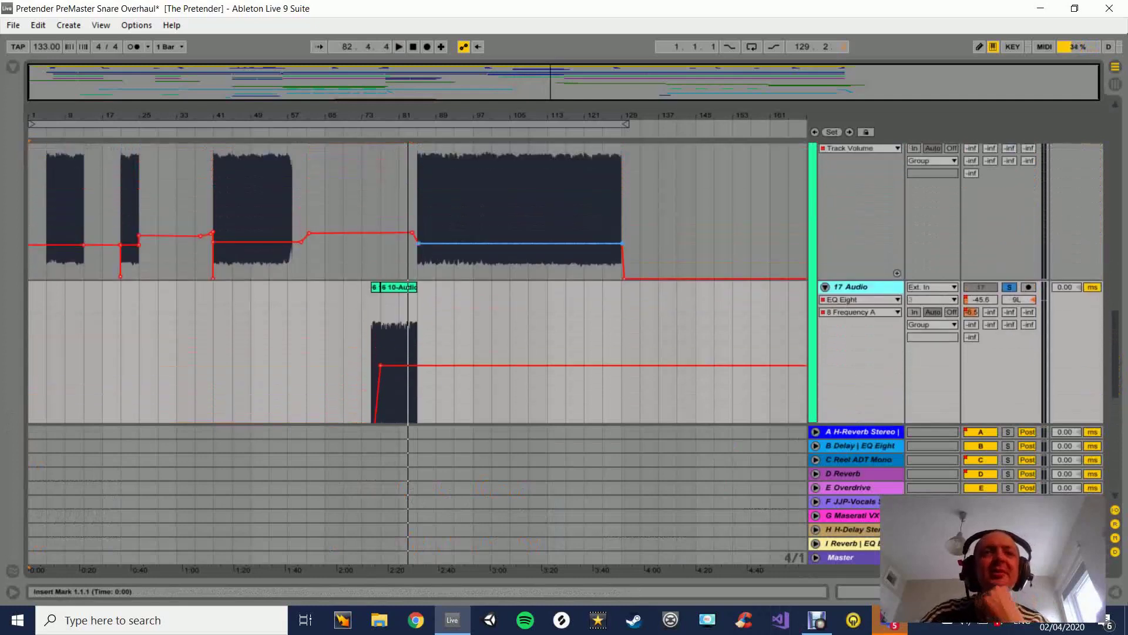
{"action": "scroll", "coordinate": [418, 282], "scroll_direction": "down", "scroll_amount": 3}
{"action": "scroll", "coordinate": [418, 282], "scroll_direction": "up", "scroll_amount": 2}
{"action": "scroll", "coordinate": [418, 282], "scroll_direction": "up", "scroll_amount": 6}
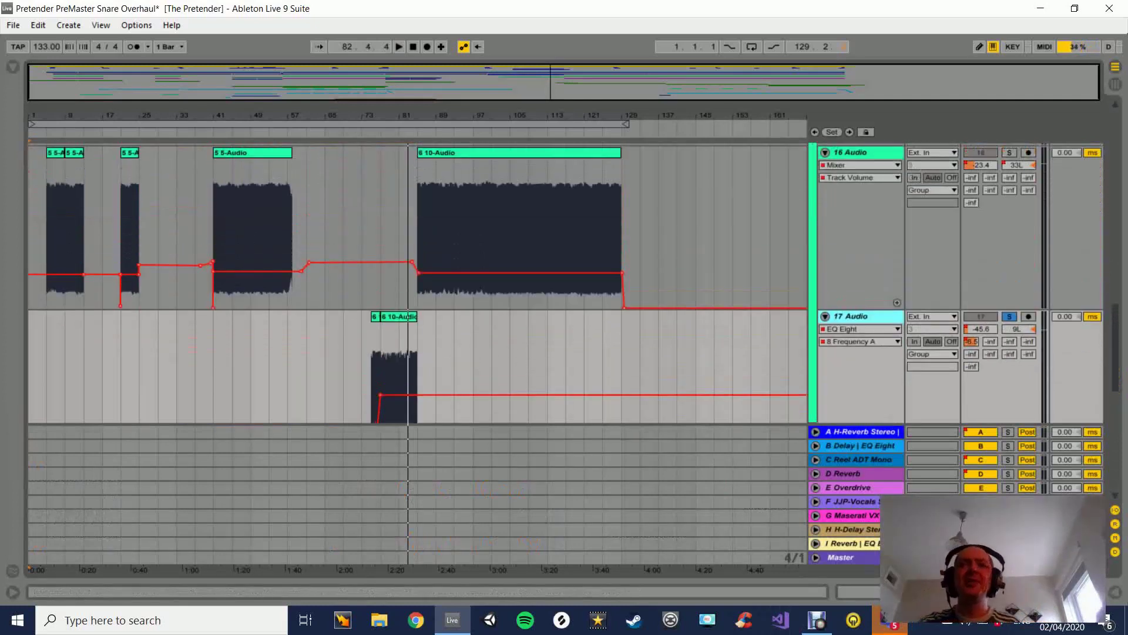
Show the 17 Audio track's device chain and display its EQ Eight 8 Frequency A automation.
{"action": "double_click", "coordinate": [850, 182]}
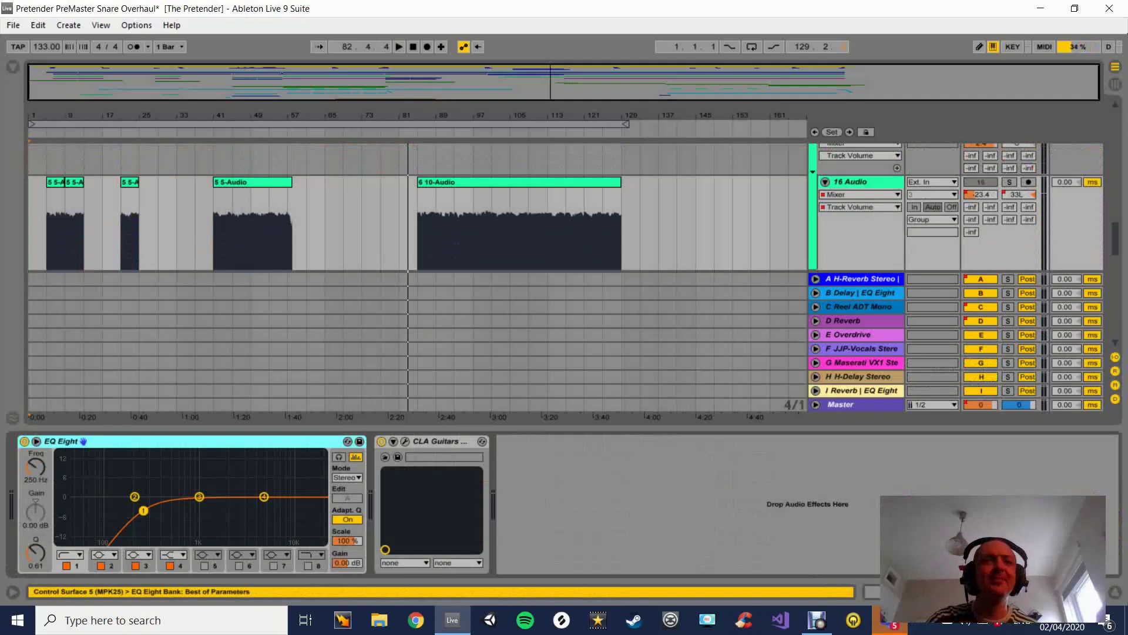
{"action": "scroll", "coordinate": [850, 194], "scroll_direction": "down", "scroll_amount": 6}
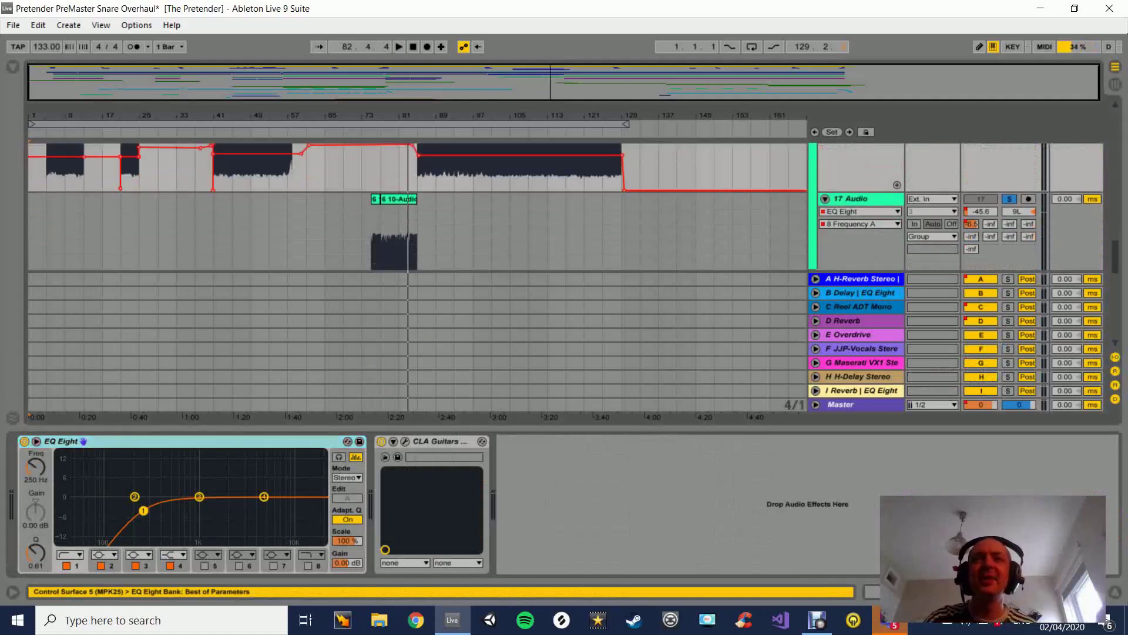
{"action": "left_click", "coordinate": [850, 199]}
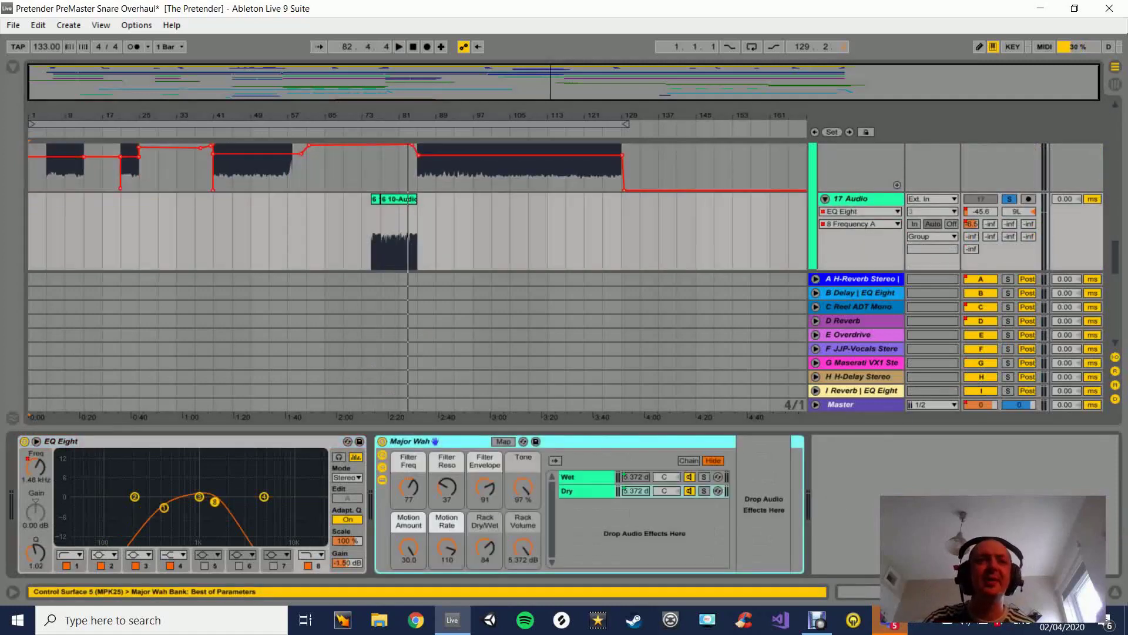
{"action": "left_click", "coordinate": [36, 468]}
{"action": "scroll", "coordinate": [418, 206], "scroll_direction": "down", "scroll_amount": 3}
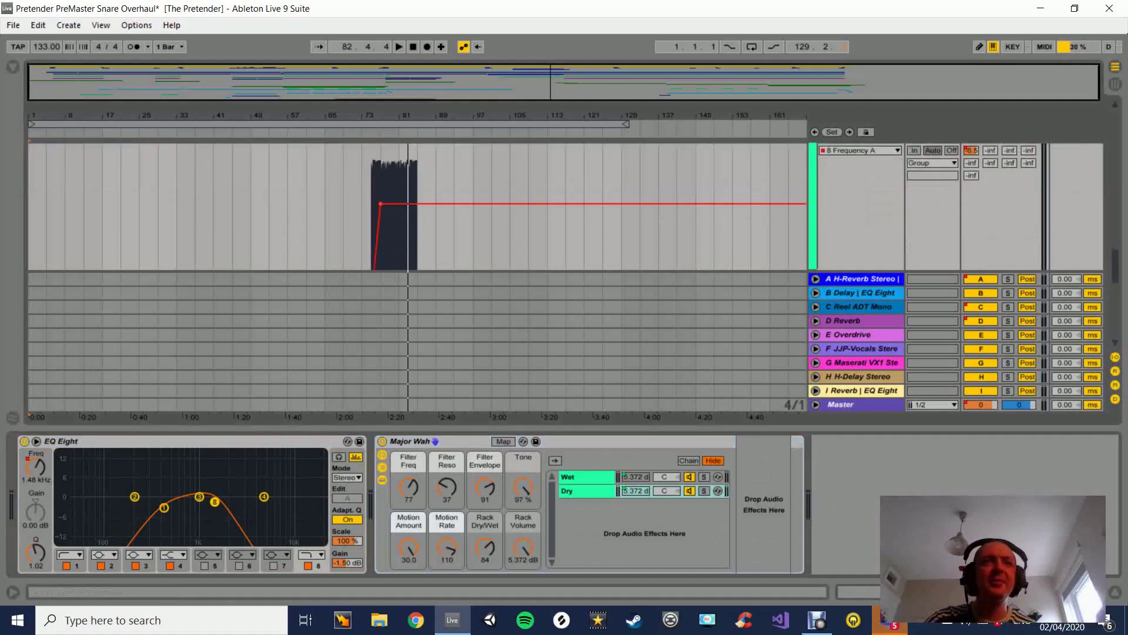
Play the 17 Audio clip with the Major Wah rack switched off and back on to compare the sound.
{"action": "key", "text": "space"}
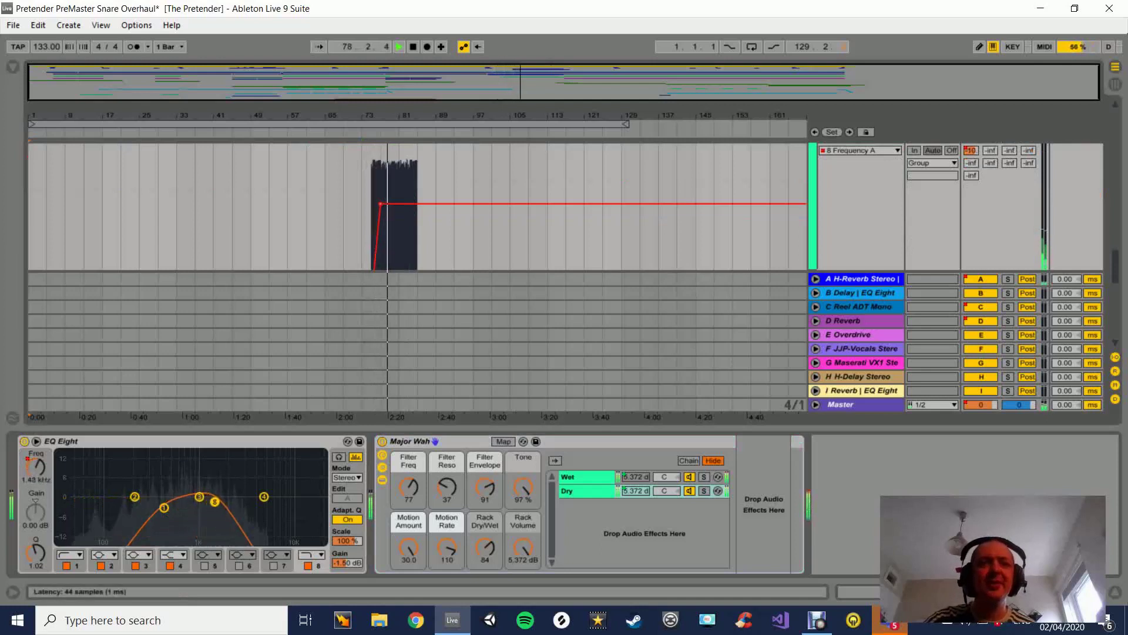
{"action": "left_click", "coordinate": [382, 441]}
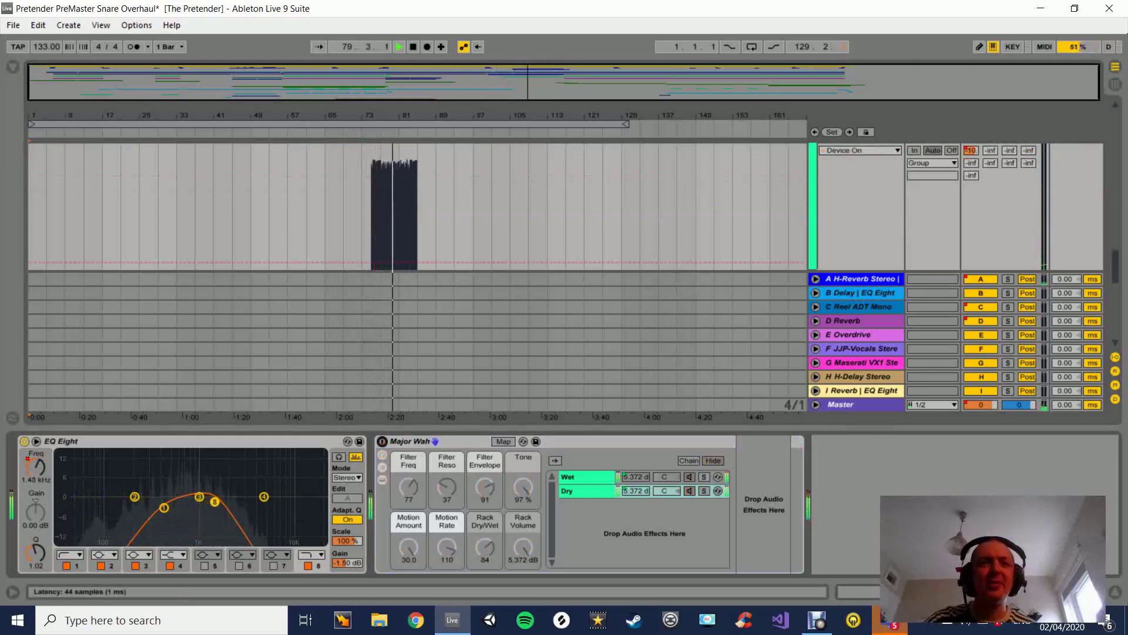
{"action": "key", "text": "0"}
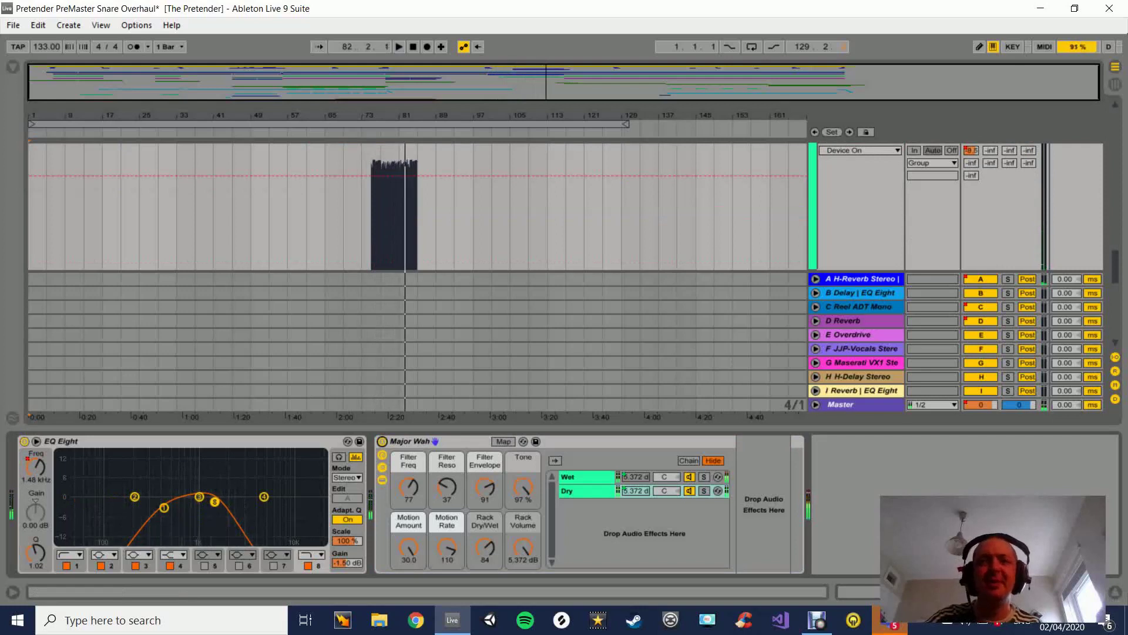
Hide the device chain and display the 17 Audio track's volume automation.
{"action": "key", "text": "ctrl+alt+l"}
{"action": "scroll", "coordinate": [417, 282], "scroll_direction": "up", "scroll_amount": 3}
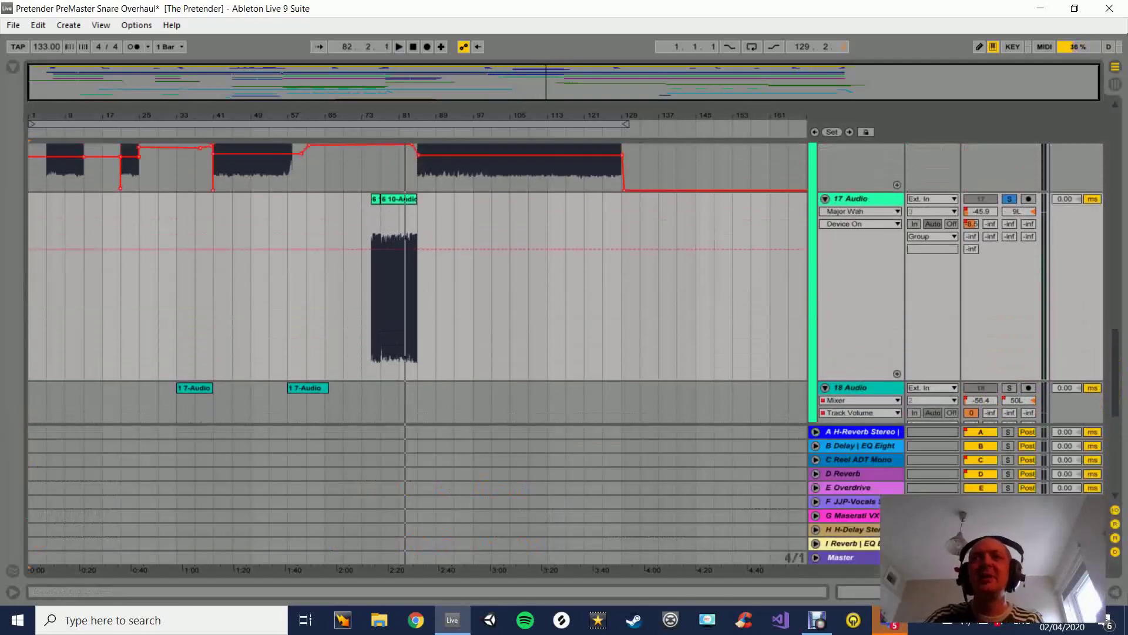
{"action": "left_click", "coordinate": [981, 211]}
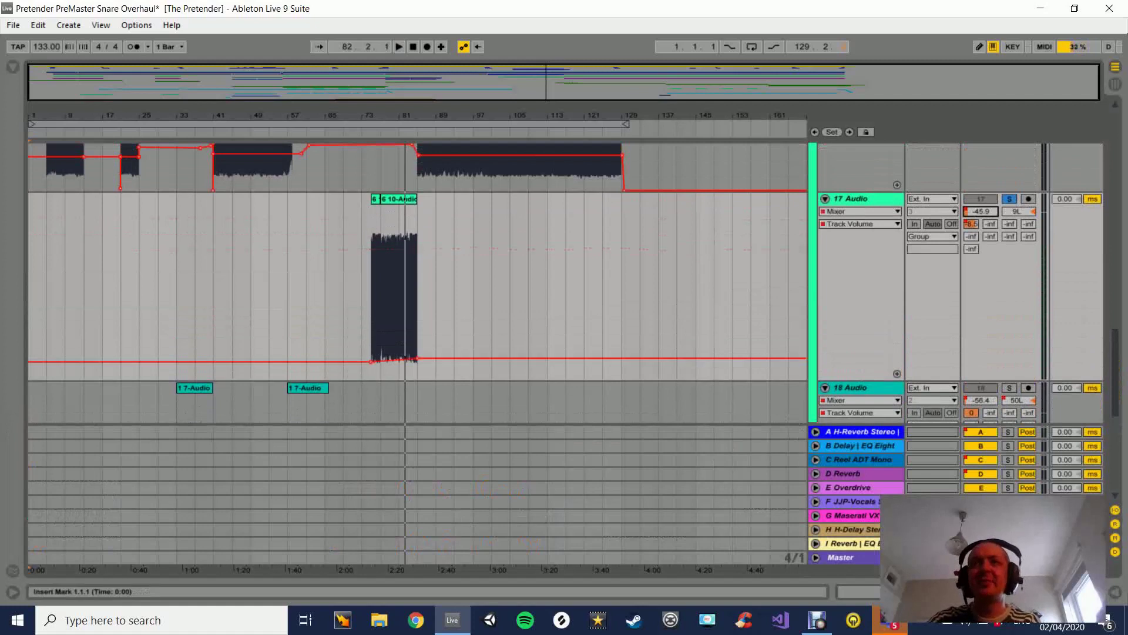
Solo the 18 Audio track and play its first clip from bar 33.
{"action": "scroll", "coordinate": [417, 282], "scroll_direction": "down", "scroll_amount": 1}
{"action": "scroll", "coordinate": [412, 282], "scroll_direction": "down", "scroll_amount": 6}
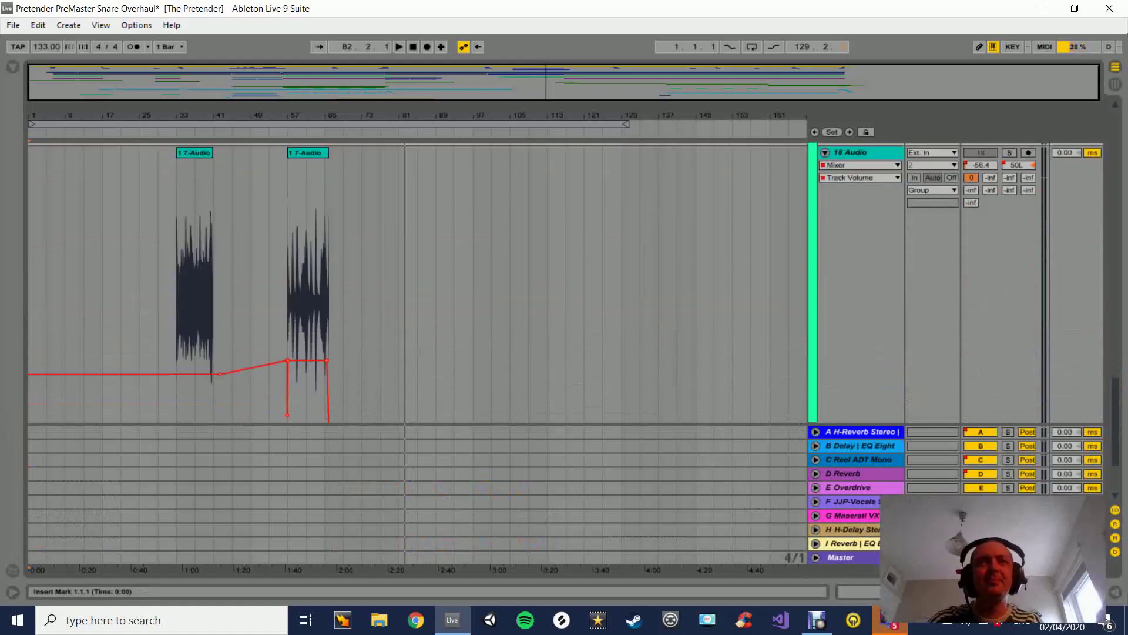
{"action": "scroll", "coordinate": [411, 282], "scroll_direction": "up", "scroll_amount": 2}
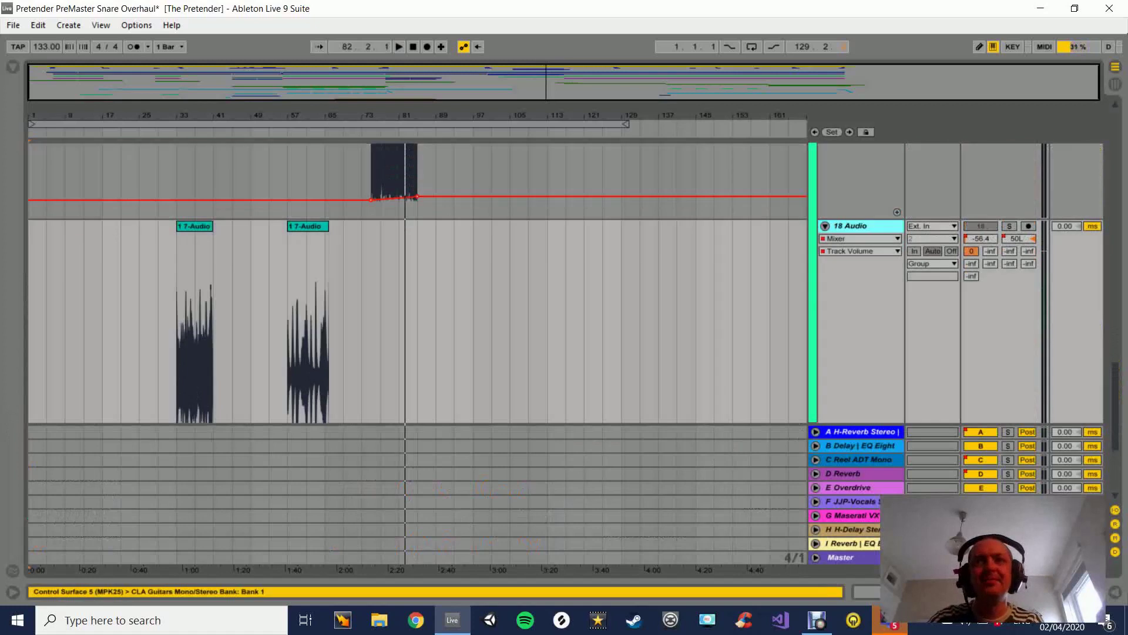
{"action": "scroll", "coordinate": [412, 282], "scroll_direction": "up", "scroll_amount": 5}
{"action": "scroll", "coordinate": [411, 282], "scroll_direction": "down", "scroll_amount": 8}
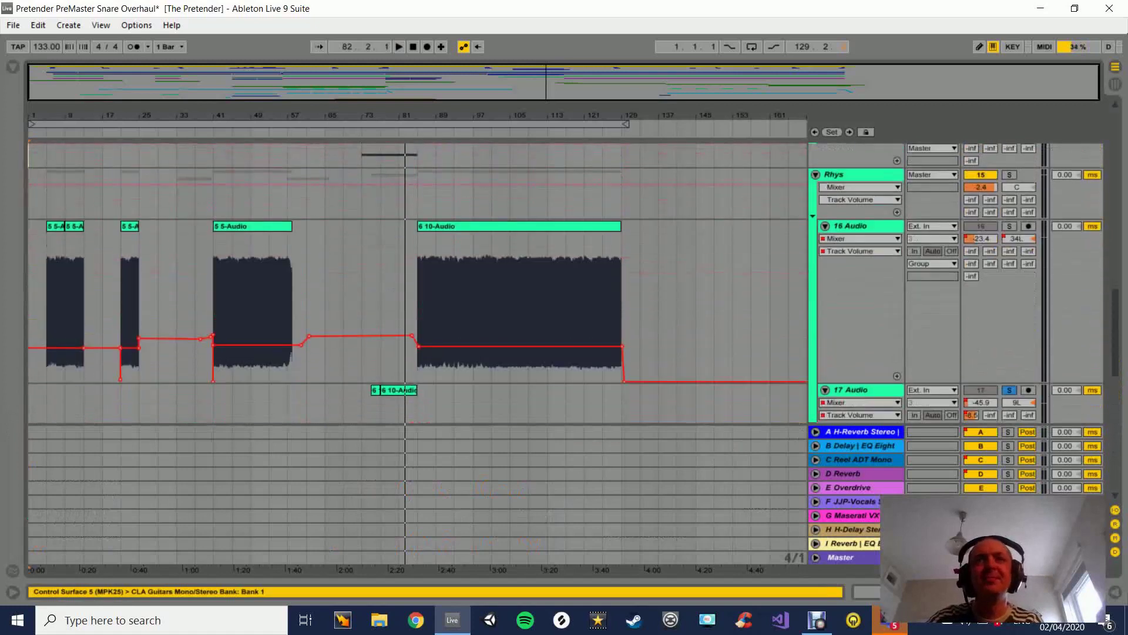
{"action": "scroll", "coordinate": [411, 282], "scroll_direction": "up", "scroll_amount": 4}
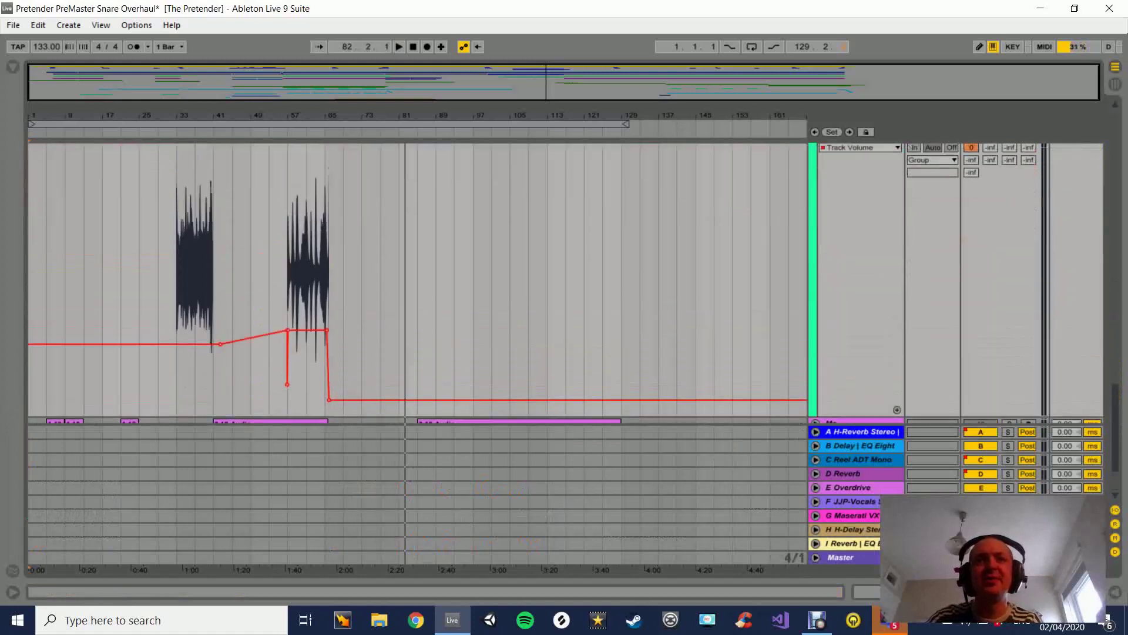
{"action": "left_click", "coordinate": [1010, 197]}
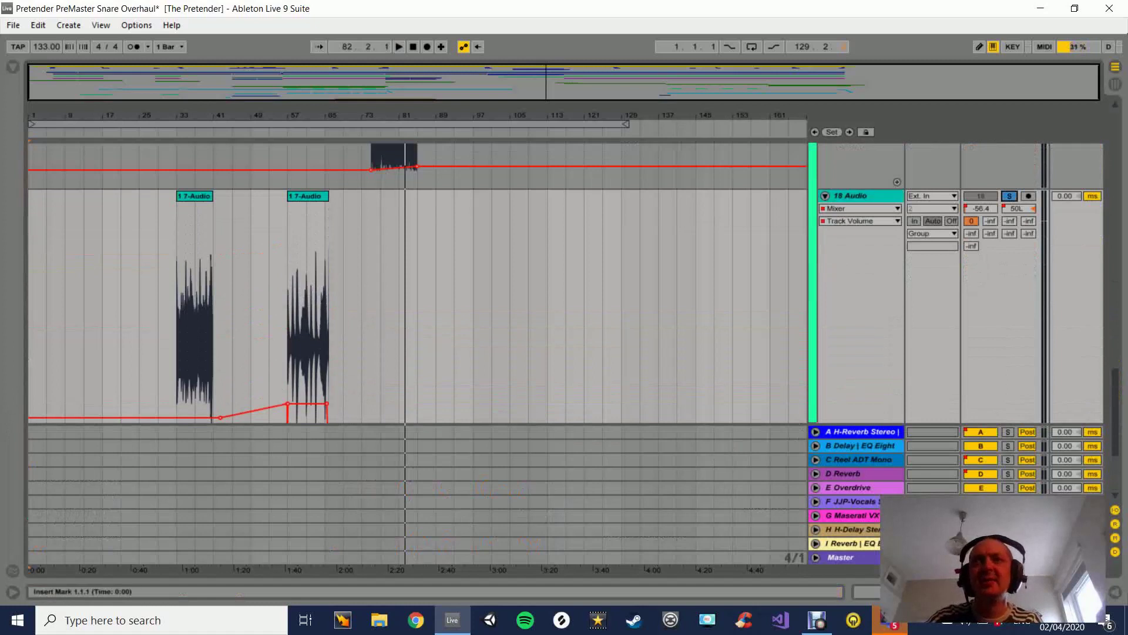
{"action": "left_click", "coordinate": [178, 133]}
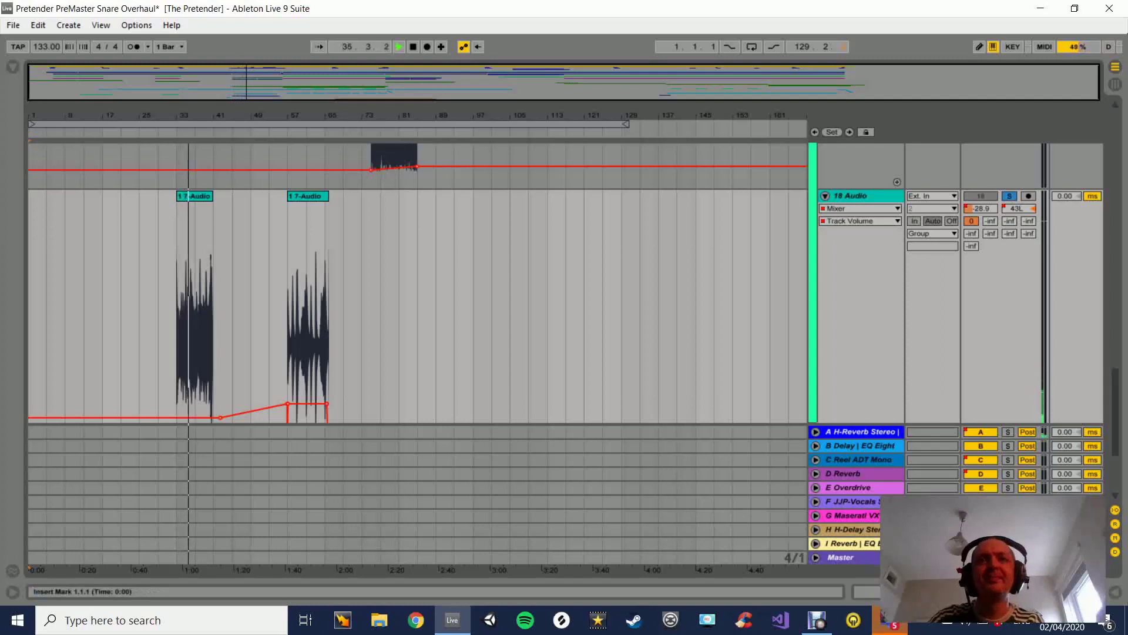
Examine the 16 Audio and 17 Audio tracks' volume automation while the 18 Audio clip plays, and stop playback.
{"action": "scroll", "coordinate": [418, 283], "scroll_direction": "up", "scroll_amount": 4}
{"action": "scroll", "coordinate": [417, 283], "scroll_direction": "up", "scroll_amount": 4}
{"action": "scroll", "coordinate": [418, 284], "scroll_direction": "down", "scroll_amount": 7}
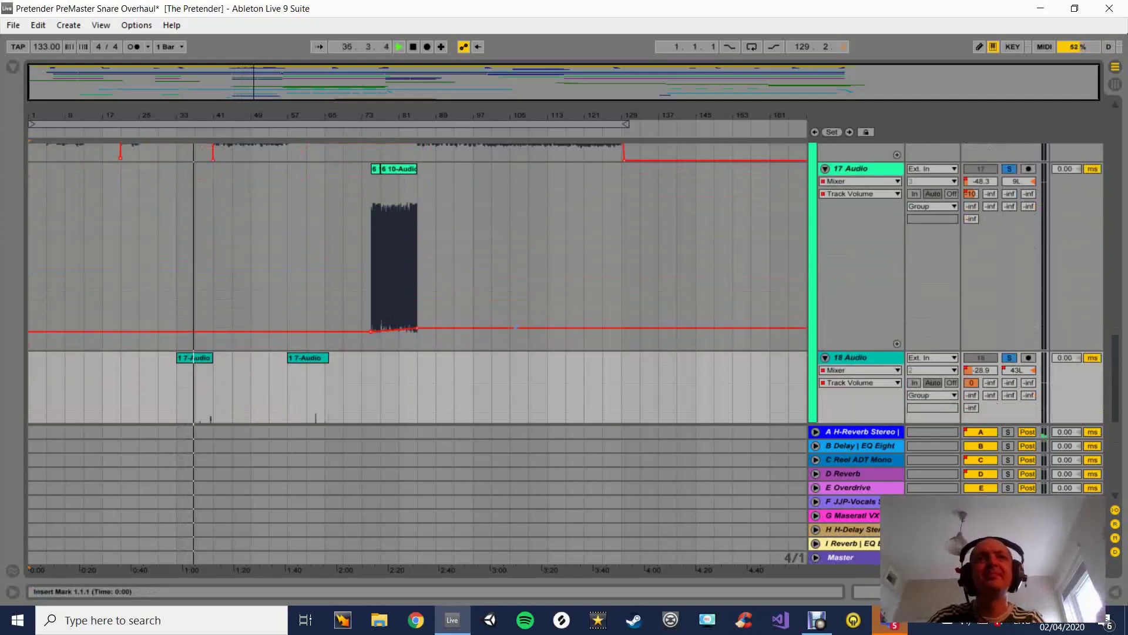
{"action": "scroll", "coordinate": [418, 283], "scroll_direction": "up", "scroll_amount": 3}
{"action": "scroll", "coordinate": [417, 283], "scroll_direction": "up", "scroll_amount": 12}
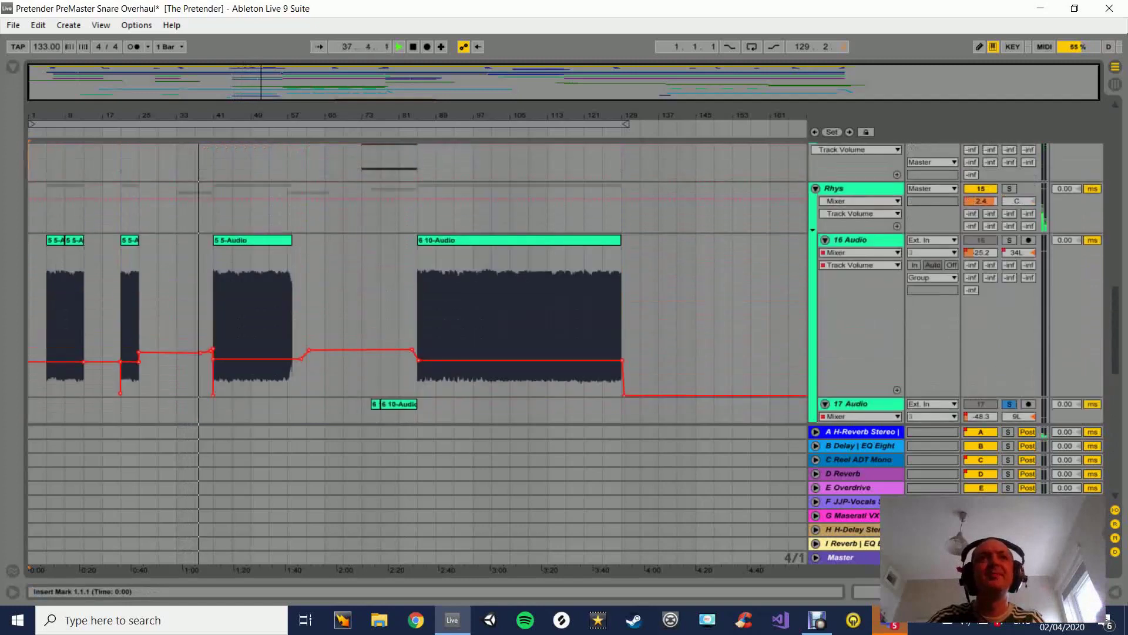
{"action": "scroll", "coordinate": [418, 283], "scroll_direction": "down", "scroll_amount": 7}
{"action": "scroll", "coordinate": [418, 284], "scroll_direction": "down", "scroll_amount": 7}
{"action": "key", "text": "space"}
Show the 18 Audio track's device chain and inspect the CLA-76 and CLA Guitars plug-in settings.
{"action": "double_click", "coordinate": [852, 255]}
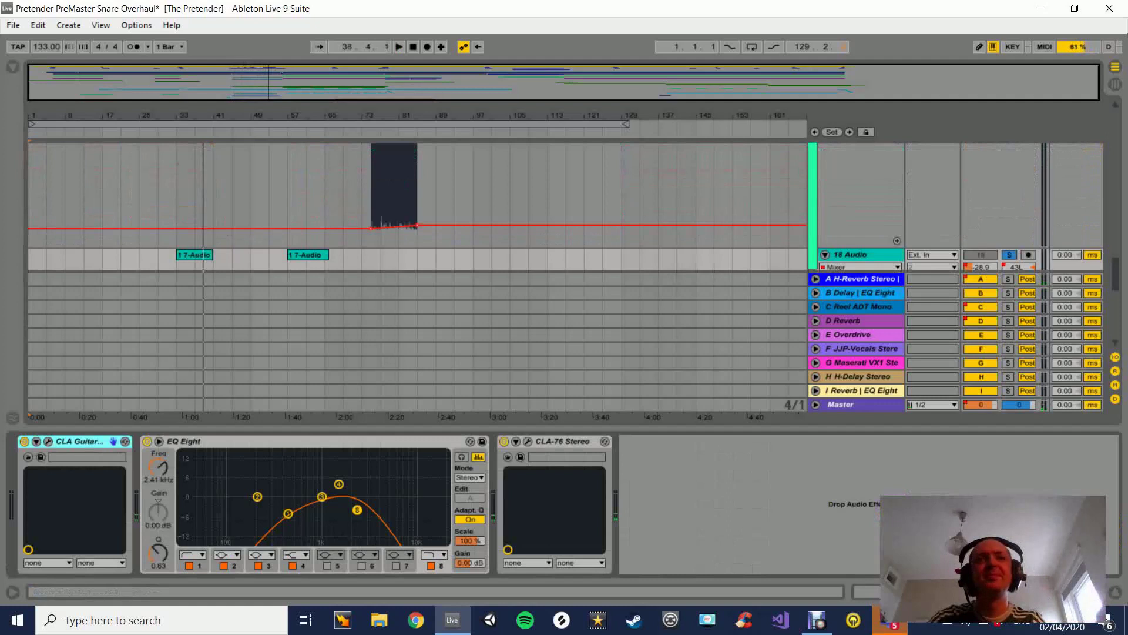
{"action": "left_click", "coordinate": [527, 441]}
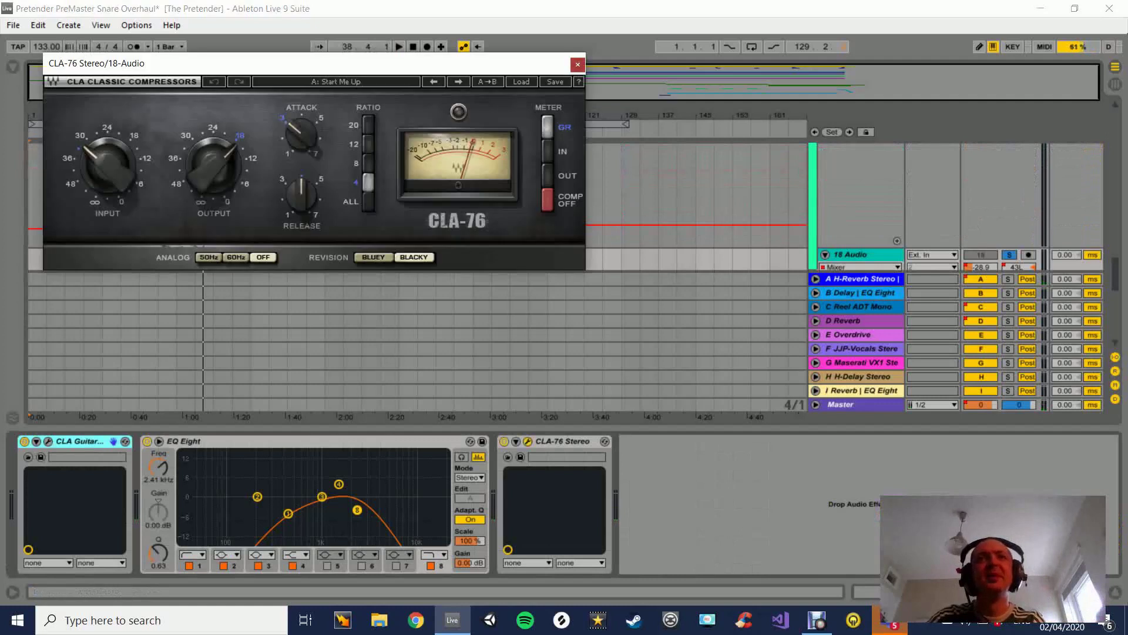
{"action": "left_click", "coordinate": [577, 64]}
{"action": "left_click", "coordinate": [48, 441]}
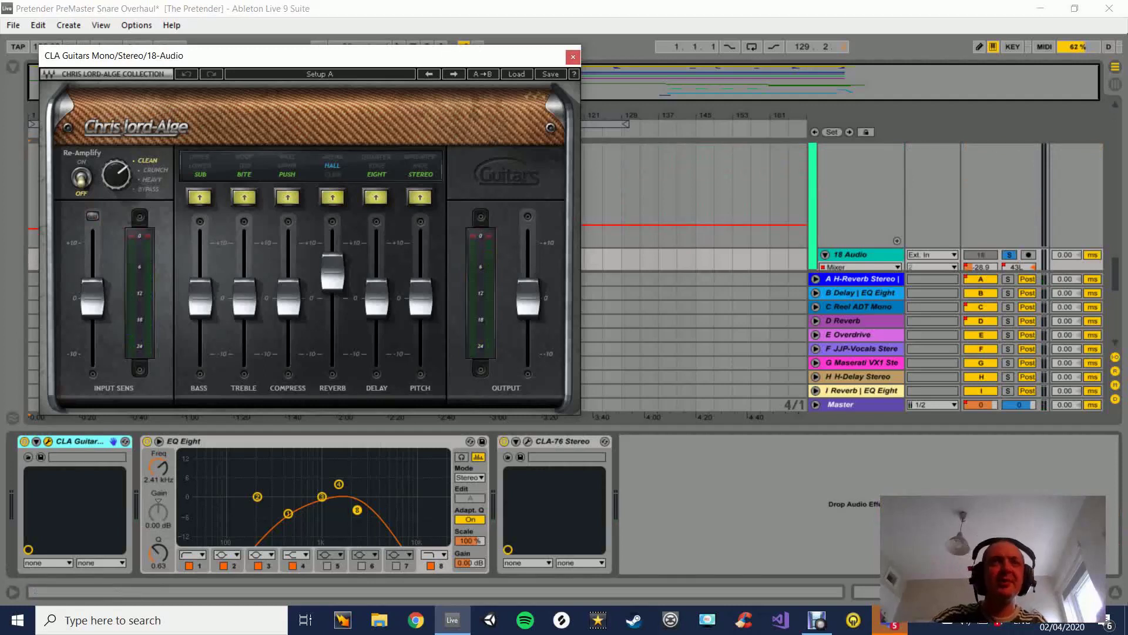
{"action": "left_click", "coordinate": [48, 441]}
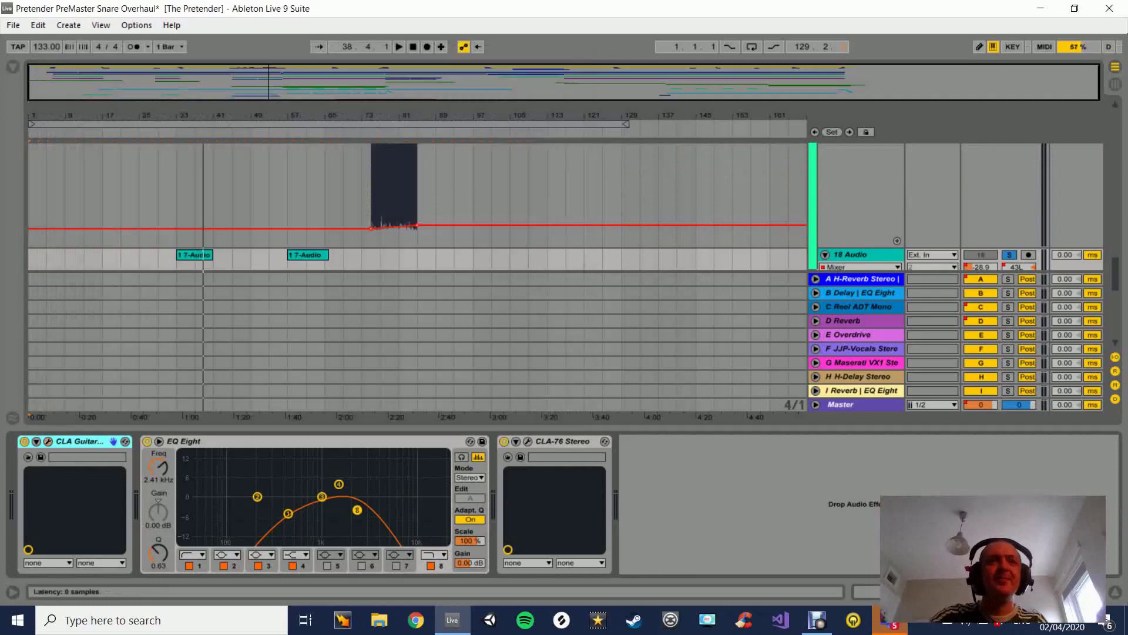
Review the EQ Eight curve on 18 Audio and examine the CLA-76 compressor settings again.
{"action": "left_click", "coordinate": [235, 442]}
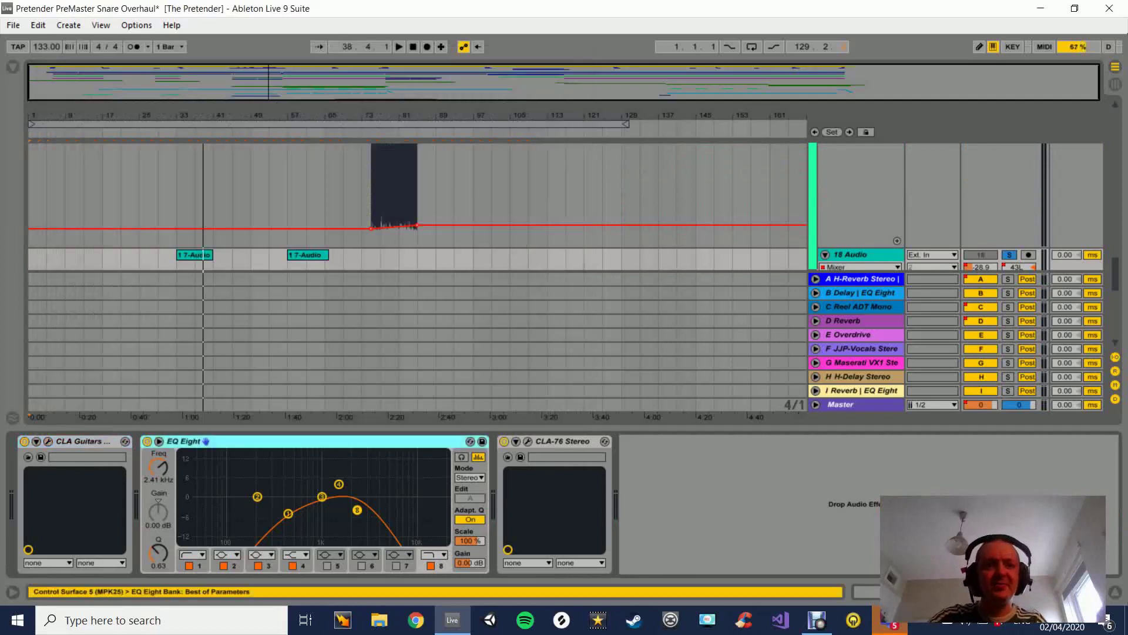
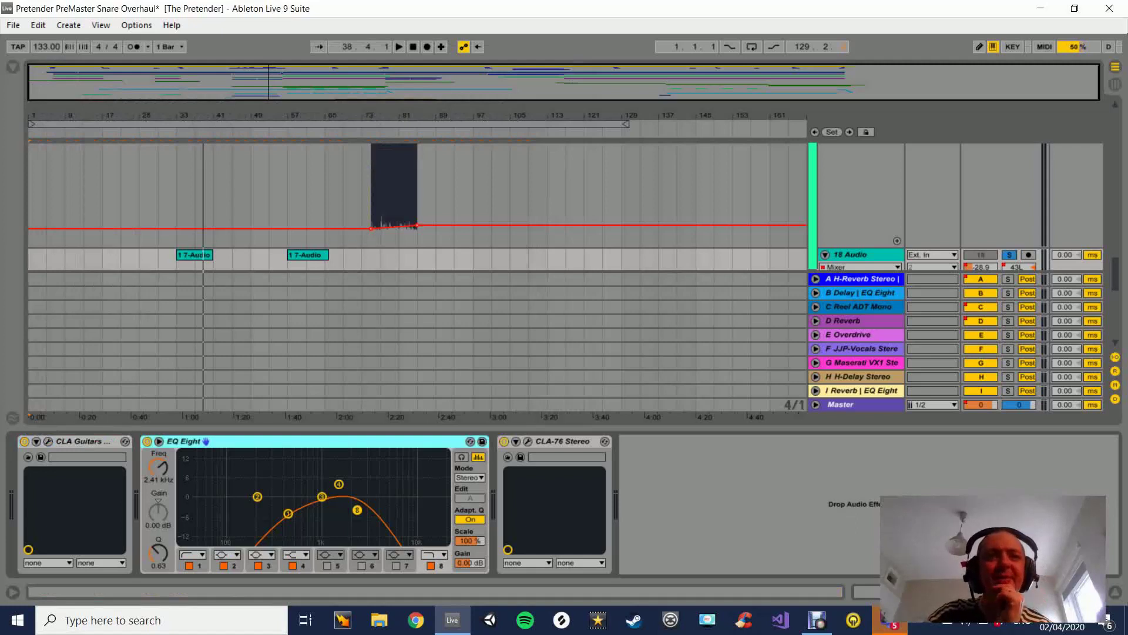
{"action": "left_click", "coordinate": [527, 441]}
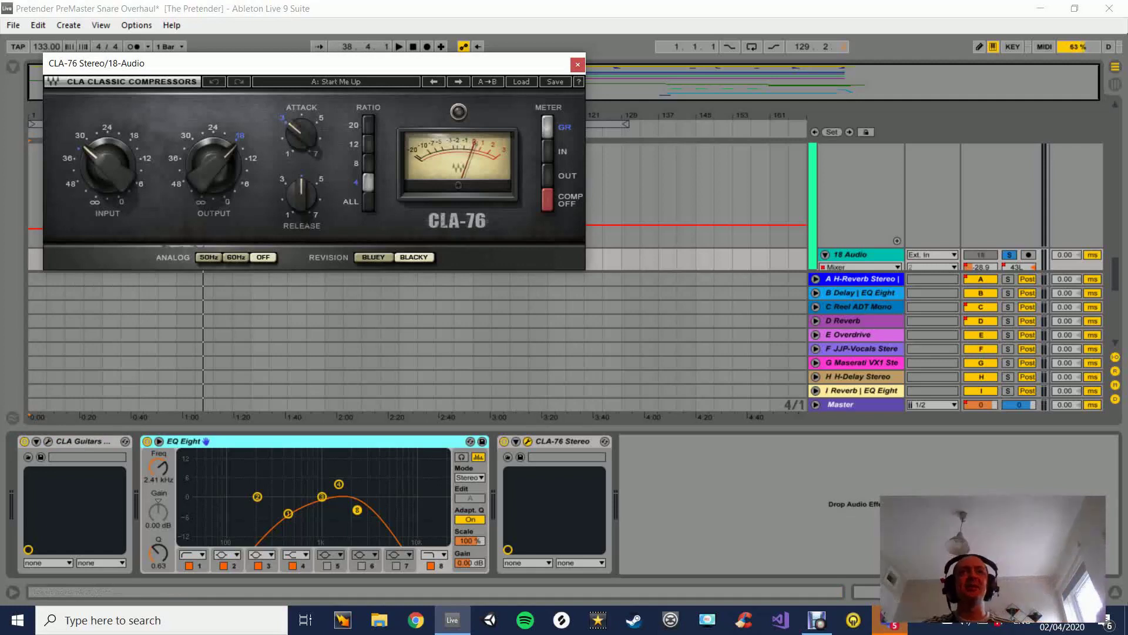
{"action": "left_click_drag", "start_coordinate": [362, 70], "coordinate": [575, 227]}
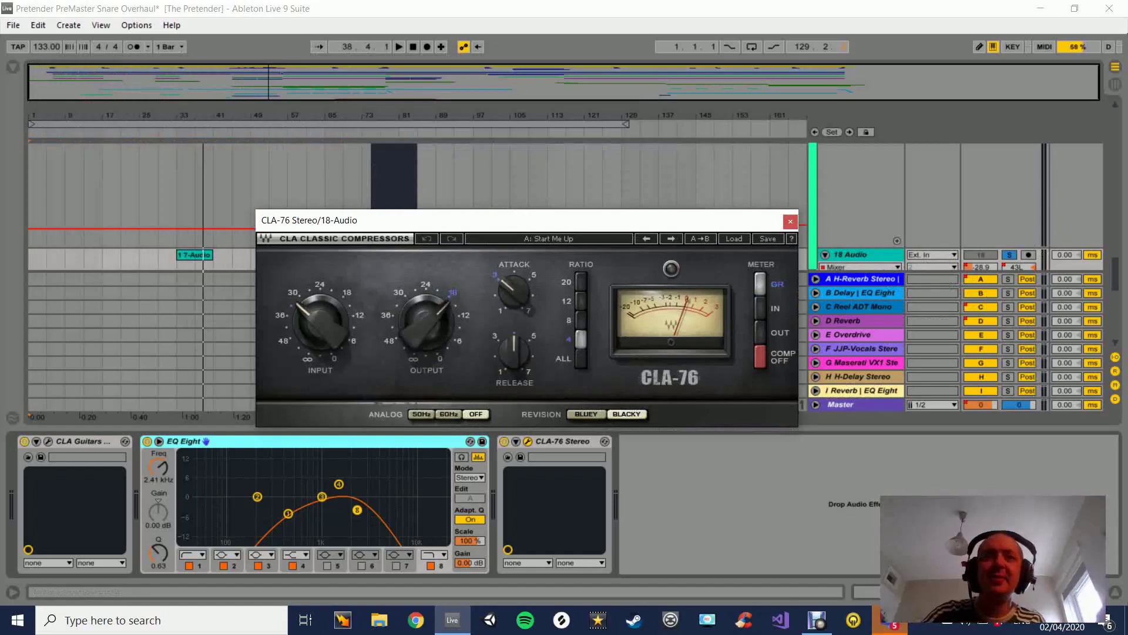
{"action": "left_click", "coordinate": [790, 222]}
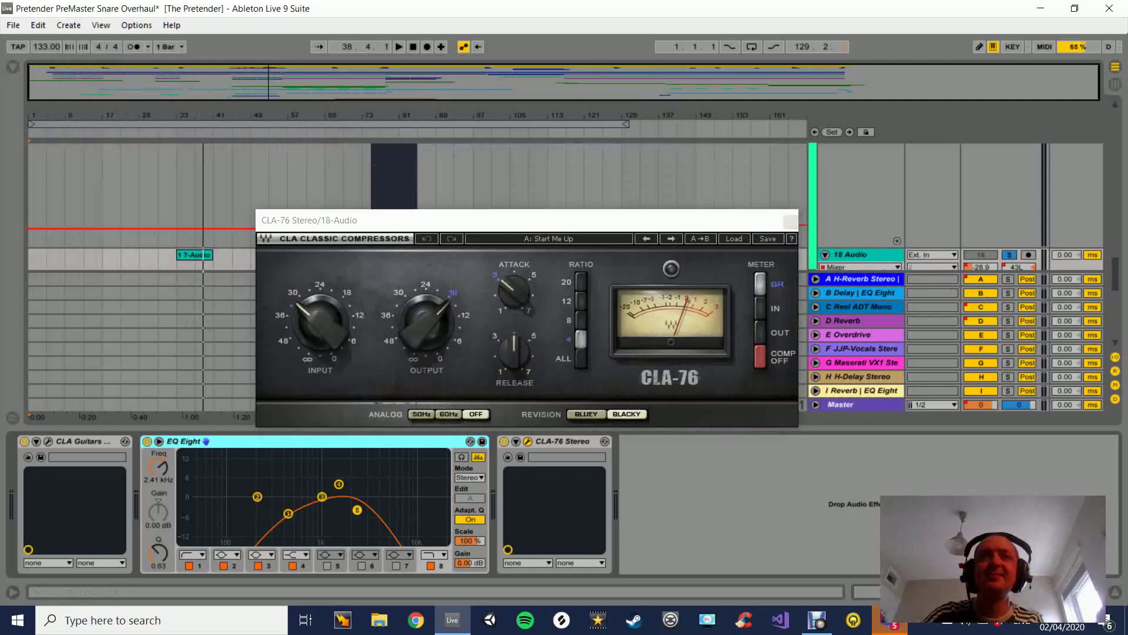
Hide the device chain, unsolo the 18 Audio and 17 Audio tracks, and play the full mix from bar 33.
{"action": "left_click", "coordinate": [1115, 592]}
{"action": "scroll", "coordinate": [588, 311], "scroll_direction": "down", "scroll_amount": 5}
{"action": "scroll", "coordinate": [412, 282], "scroll_direction": "up", "scroll_amount": 5}
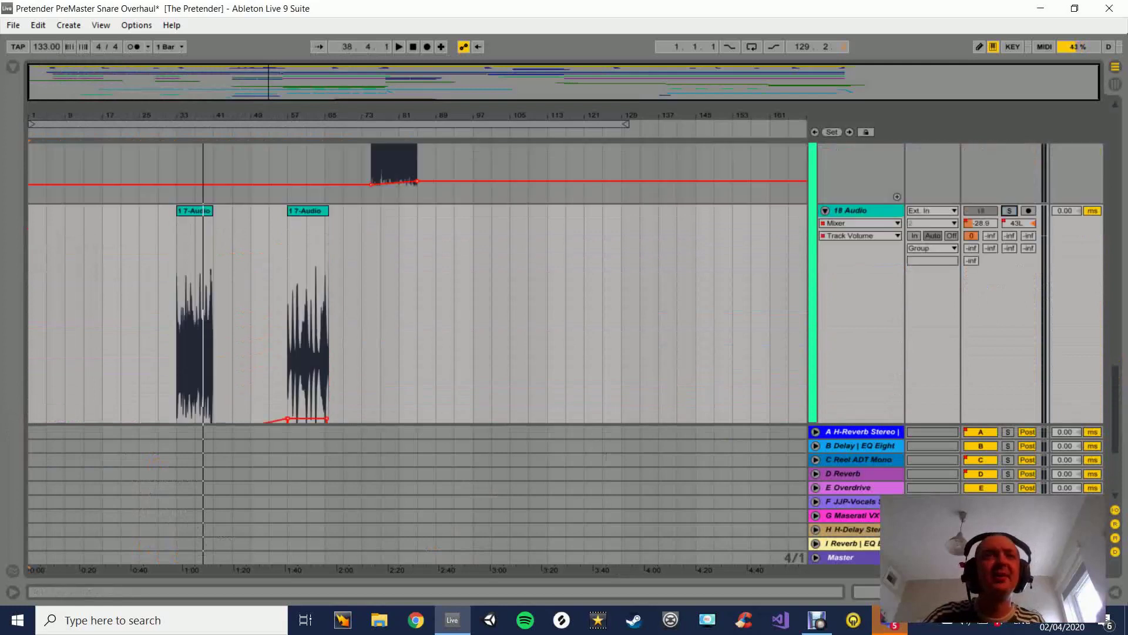
{"action": "key", "text": "space"}
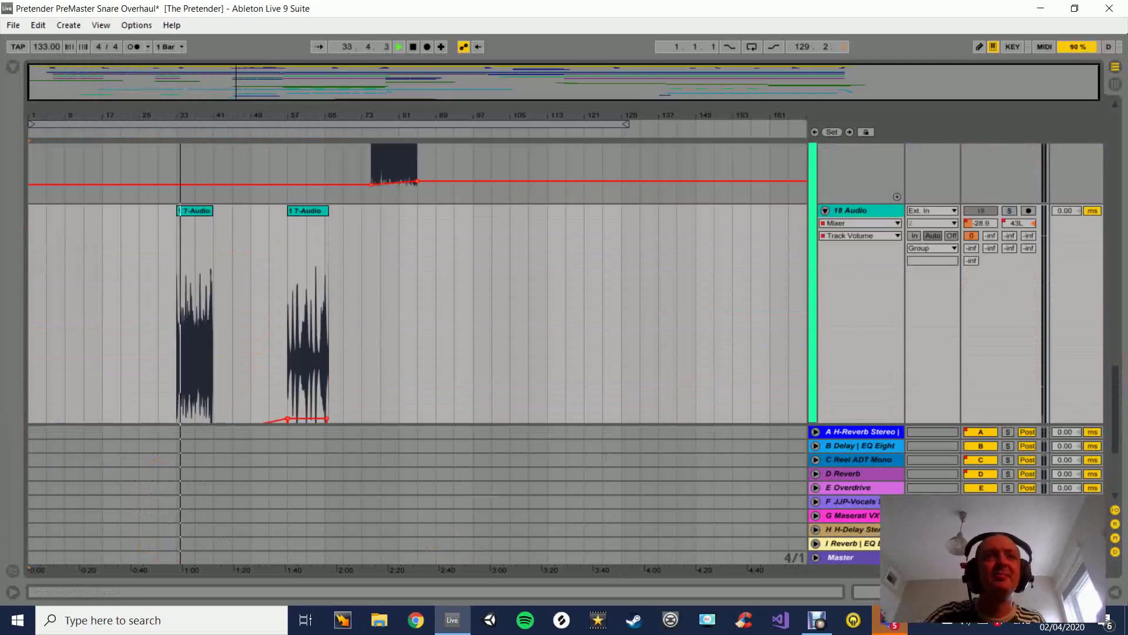
{"action": "scroll", "coordinate": [411, 282], "scroll_direction": "up", "scroll_amount": 5}
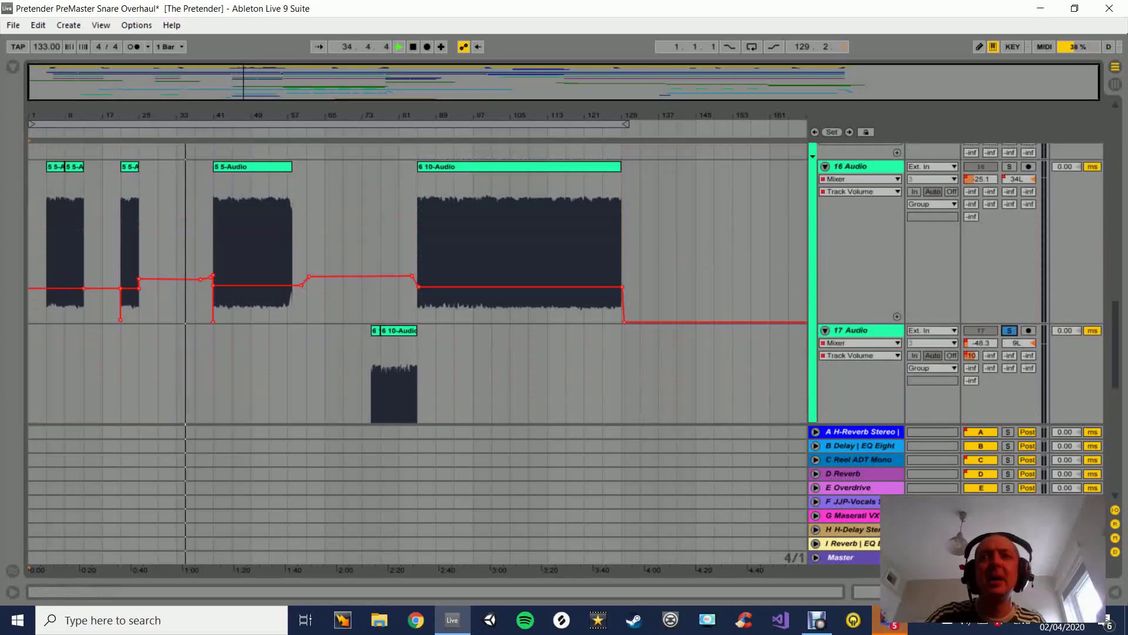
{"action": "scroll", "coordinate": [411, 282], "scroll_direction": "down", "scroll_amount": 6}
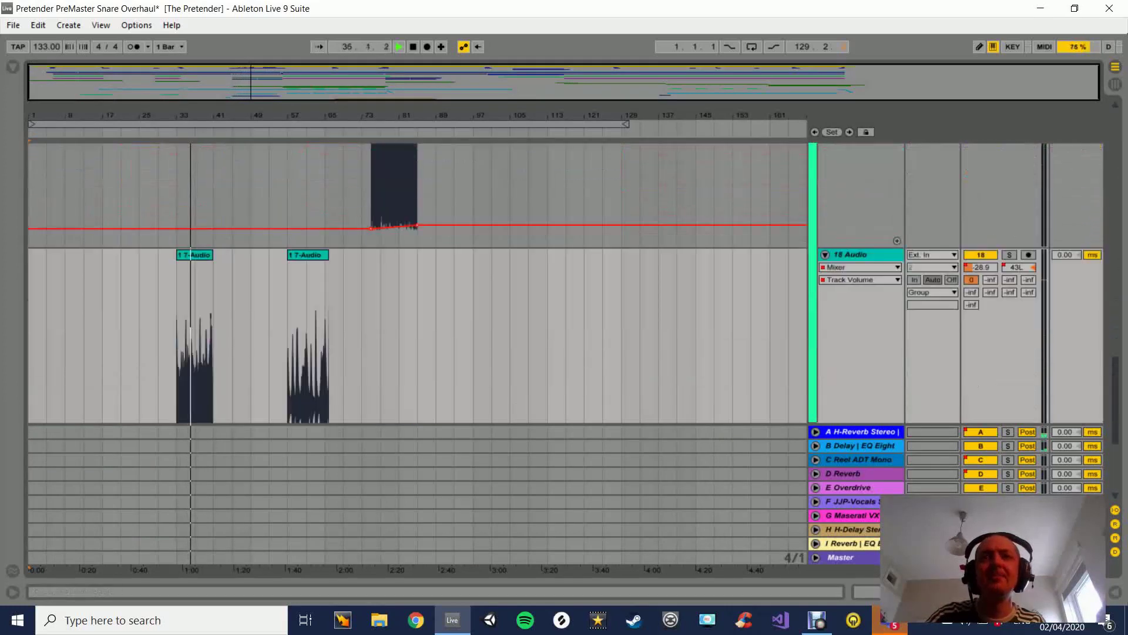
Switch the 18 Audio solo on and off during playback to compare it alone and in the mix, and stop playback.
{"action": "left_click", "coordinate": [1010, 255]}
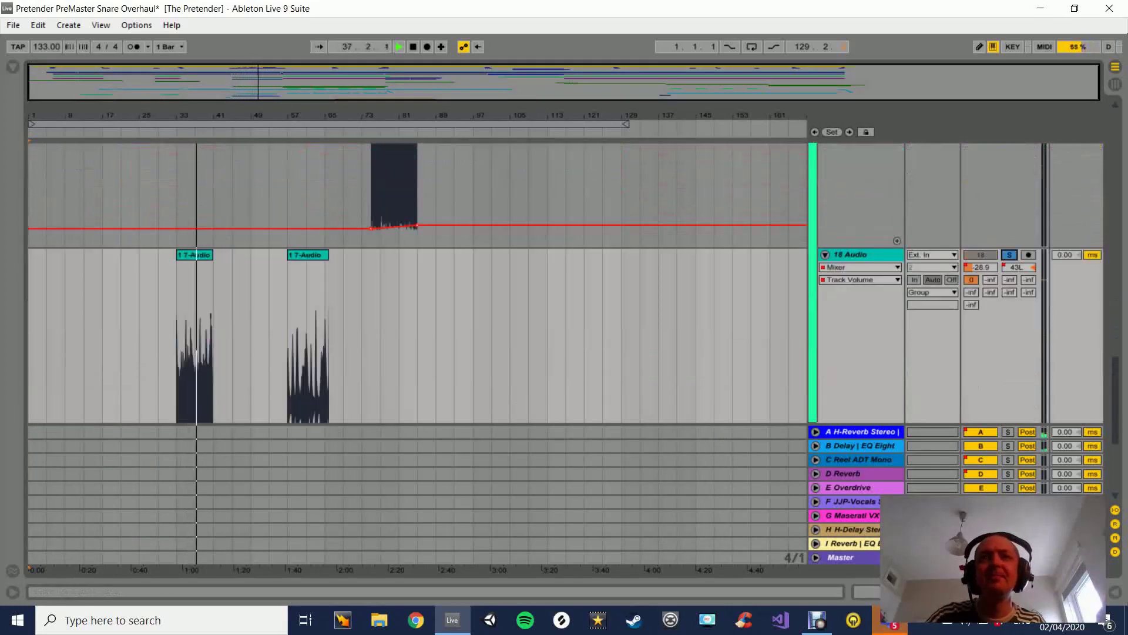
{"action": "left_click", "coordinate": [1010, 255]}
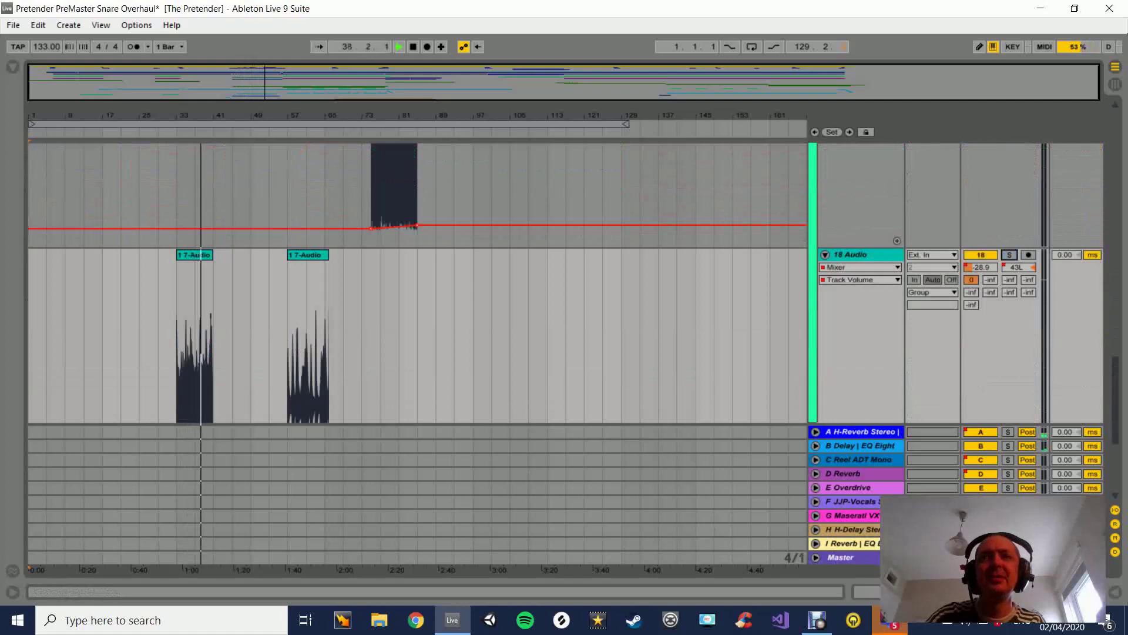
{"action": "left_click", "coordinate": [1009, 254]}
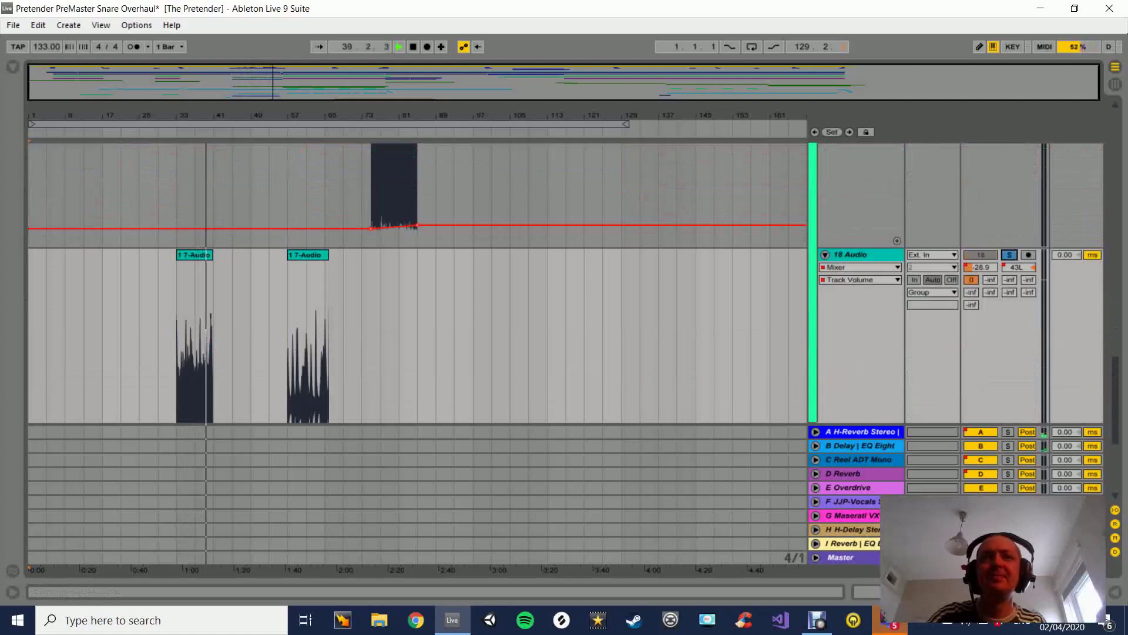
{"action": "left_click", "coordinate": [1009, 255]}
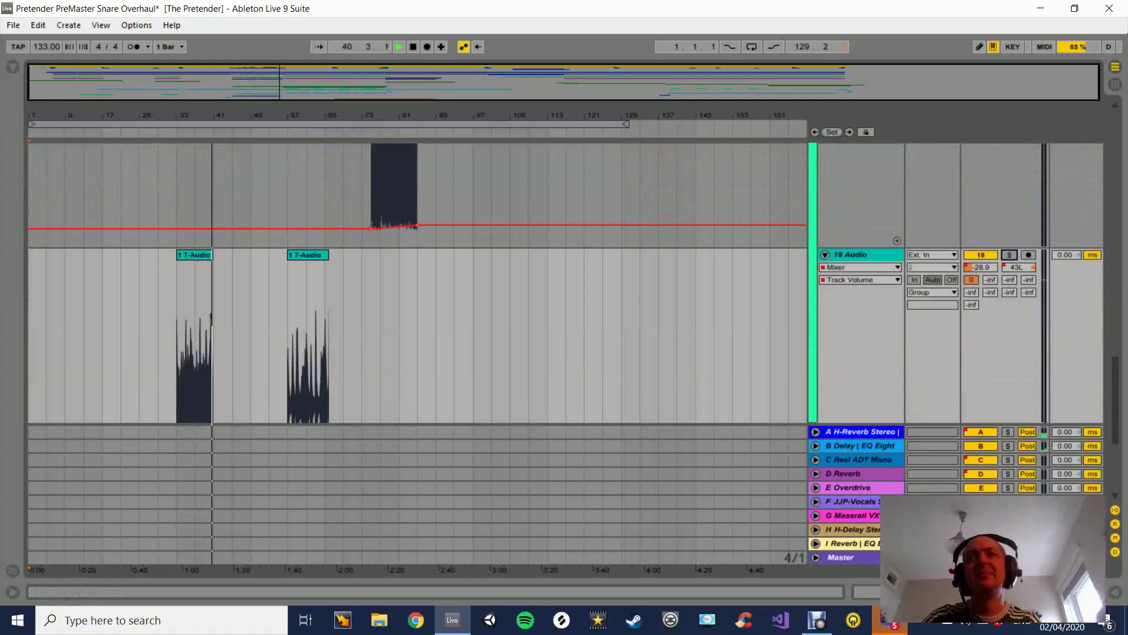
{"action": "key", "text": "space"}
{"action": "scroll", "coordinate": [564, 282], "scroll_direction": "down", "scroll_amount": 5}
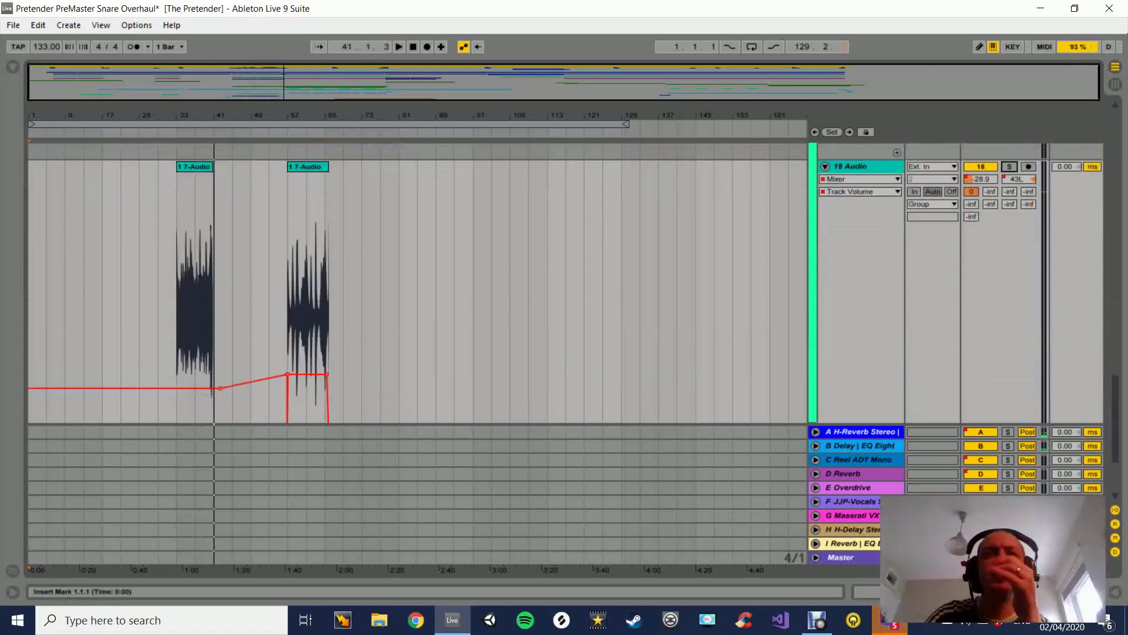
Fold the reviewed guitar group, then unfold the Me track and enlarge its lane to show the waveforms.
{"action": "scroll", "coordinate": [418, 282], "scroll_direction": "down", "scroll_amount": 3}
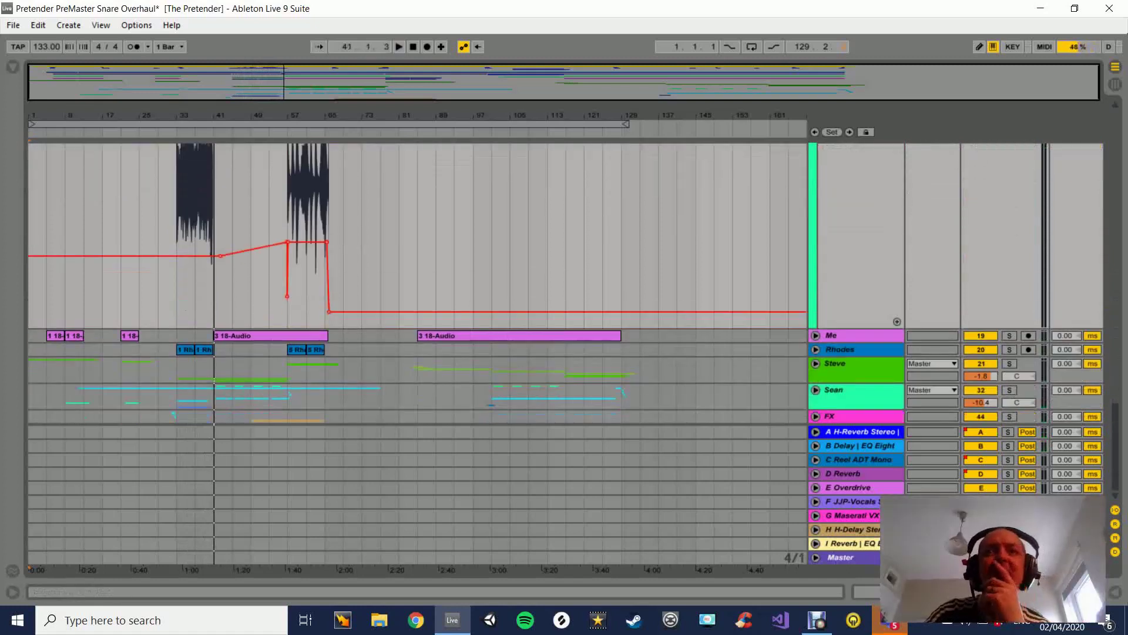
{"action": "scroll", "coordinate": [417, 282], "scroll_direction": "up", "scroll_amount": 6}
{"action": "scroll", "coordinate": [417, 282], "scroll_direction": "down", "scroll_amount": 5}
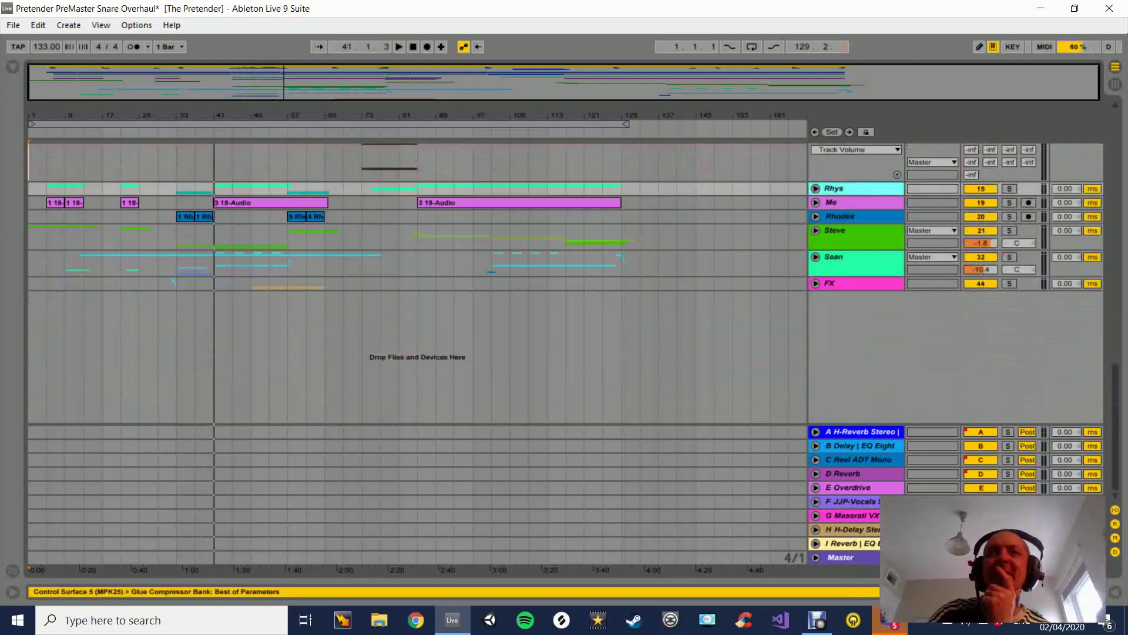
{"action": "left_click", "coordinate": [816, 202]}
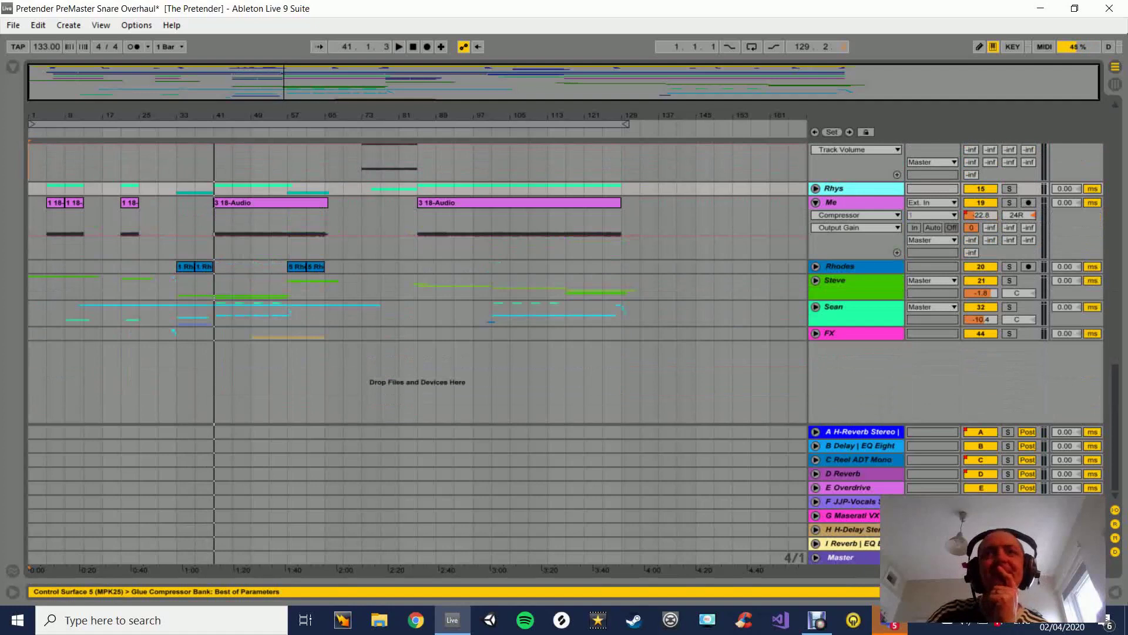
{"action": "left_click", "coordinate": [815, 202]}
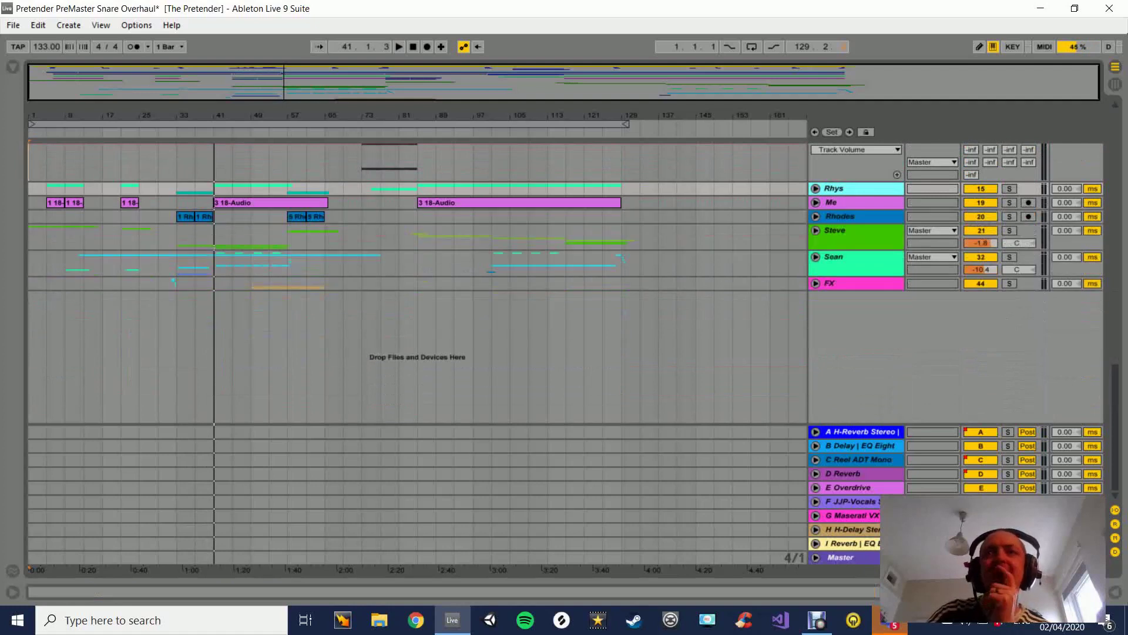
{"action": "left_click", "coordinate": [815, 202]}
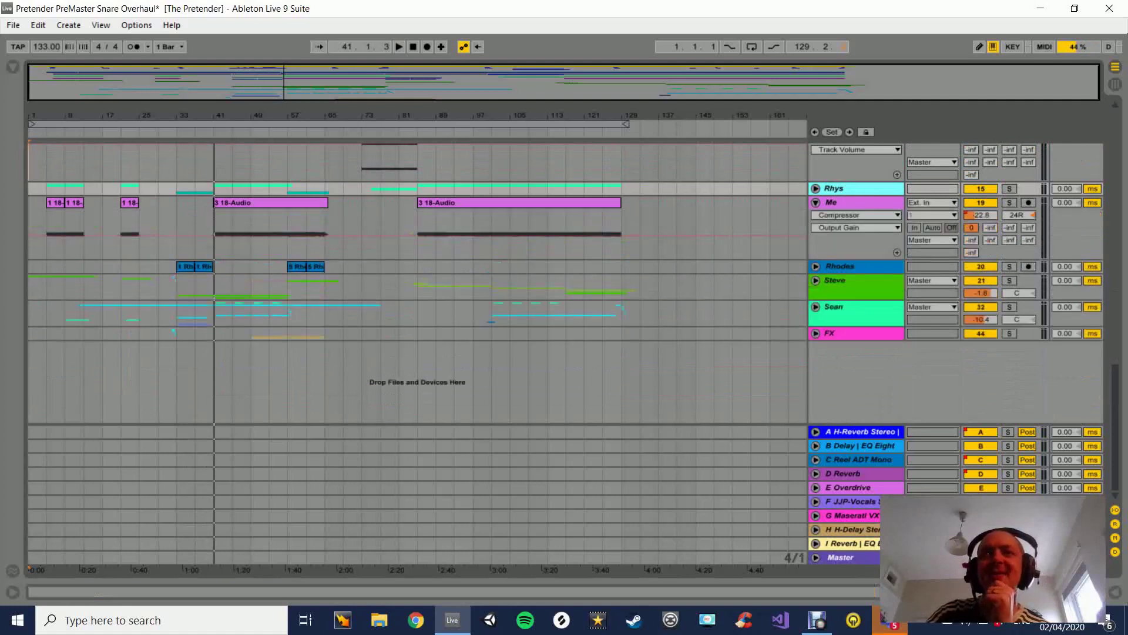
{"action": "left_click_drag", "start_coordinate": [852, 260], "coordinate": [852, 422]}
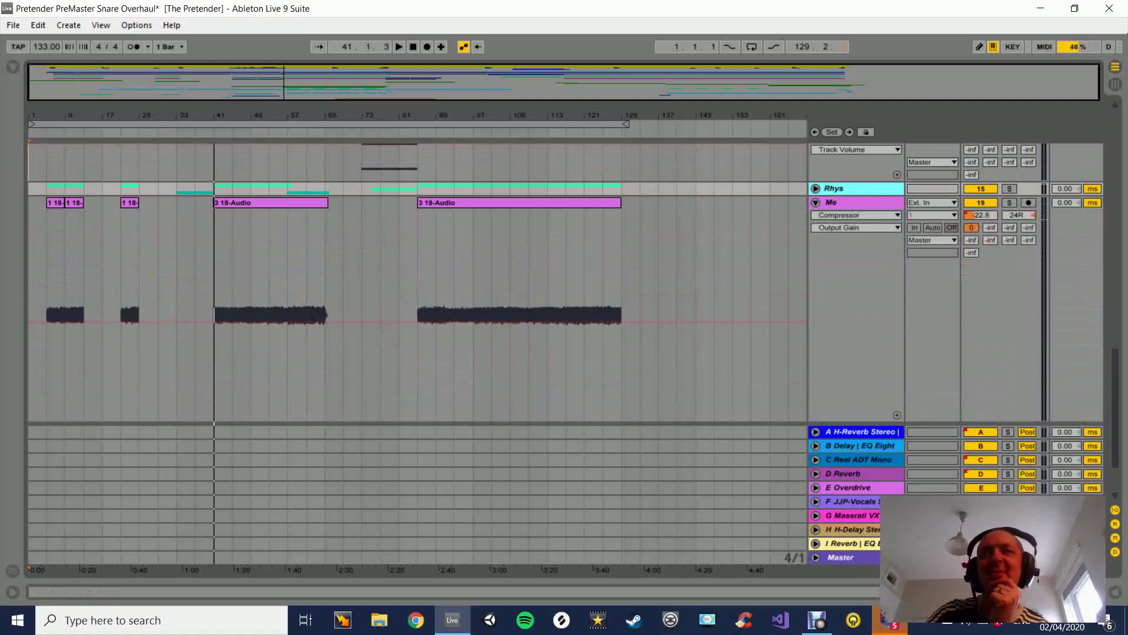
Solo the Me track, audition it from the start of the song, and show its device chain.
{"action": "left_click", "coordinate": [852, 202]}
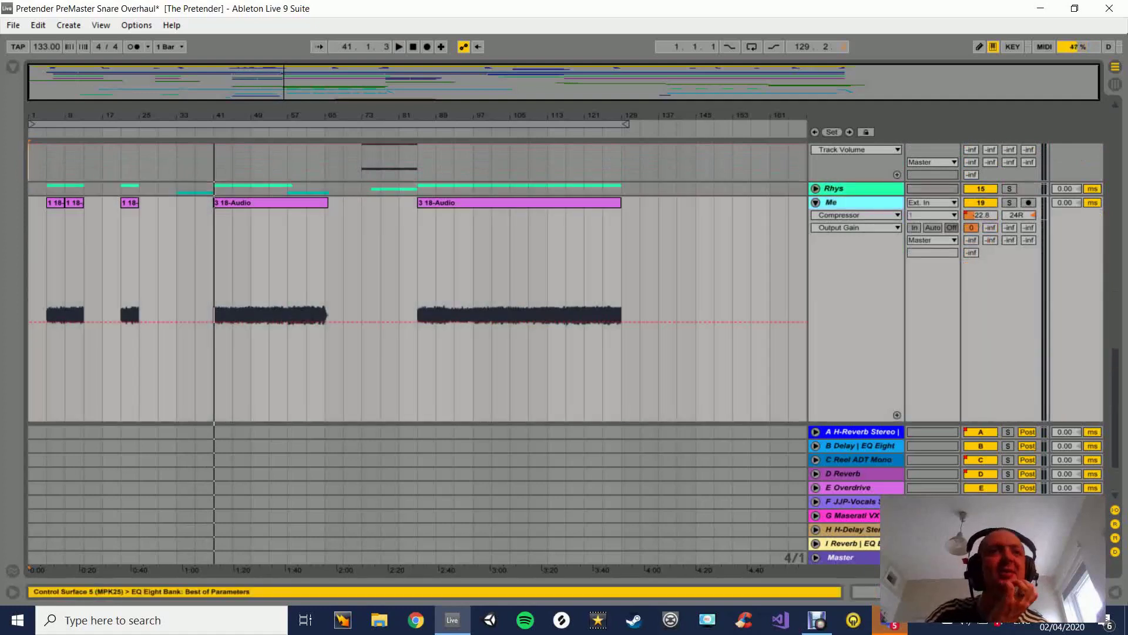
{"action": "left_click", "coordinate": [1010, 203]}
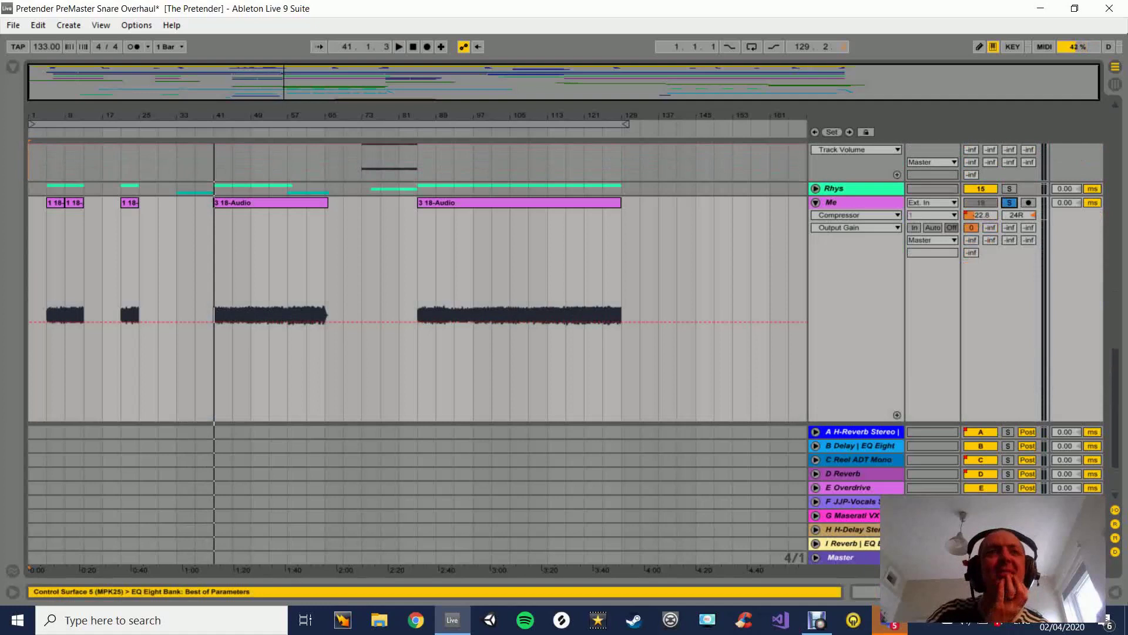
{"action": "key", "text": "Home"}
{"action": "key", "text": "space"}
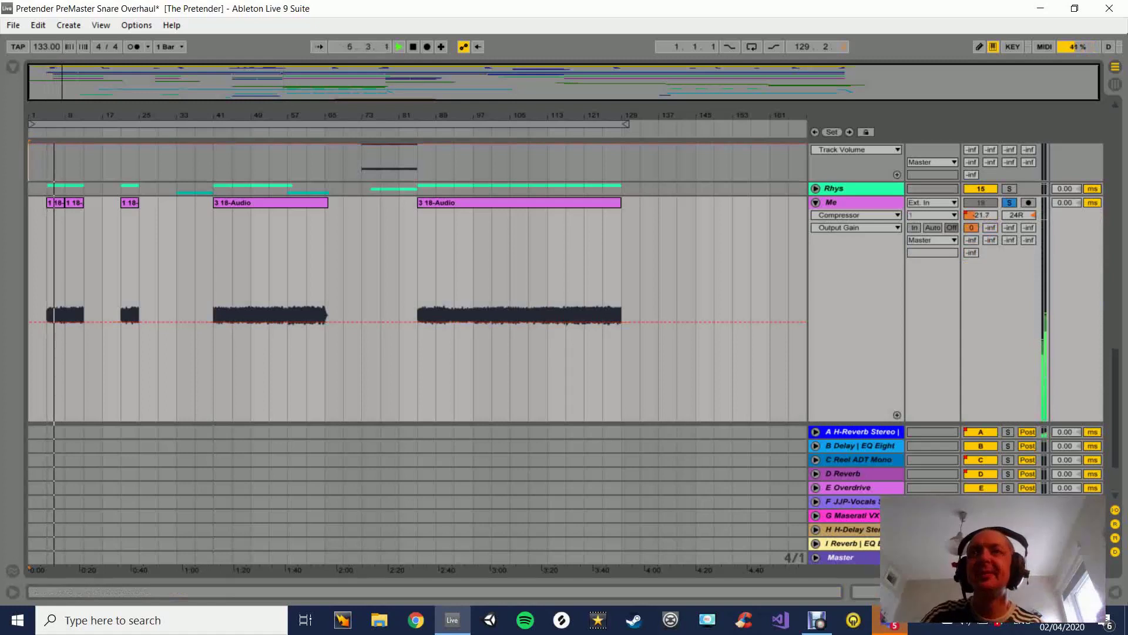
{"action": "double_click", "coordinate": [852, 203]}
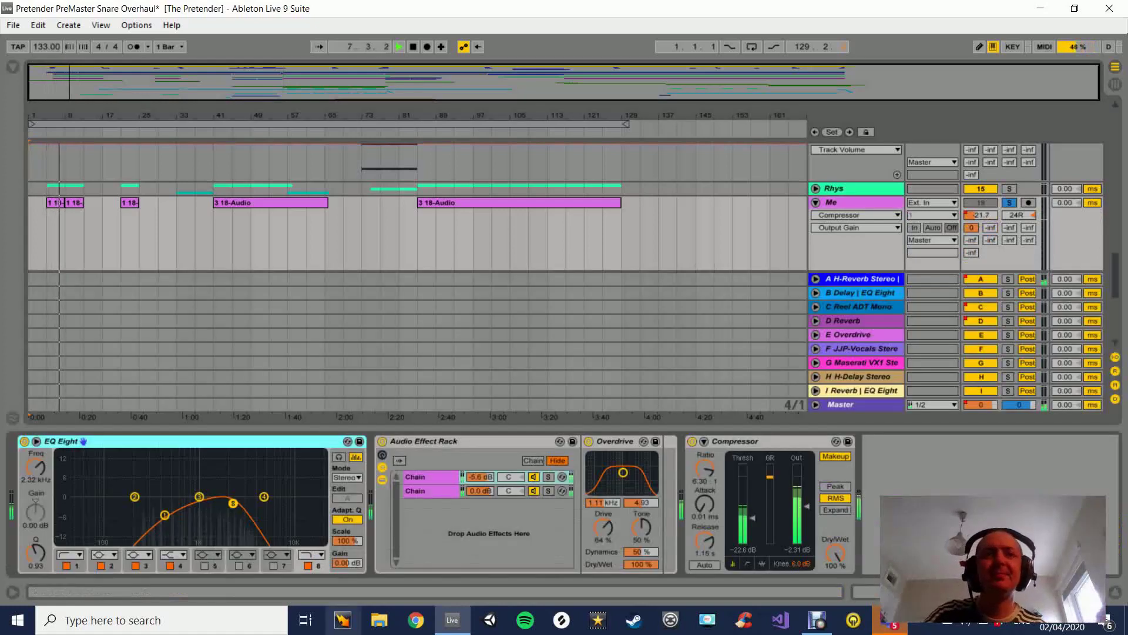
{"action": "key", "text": "space"}
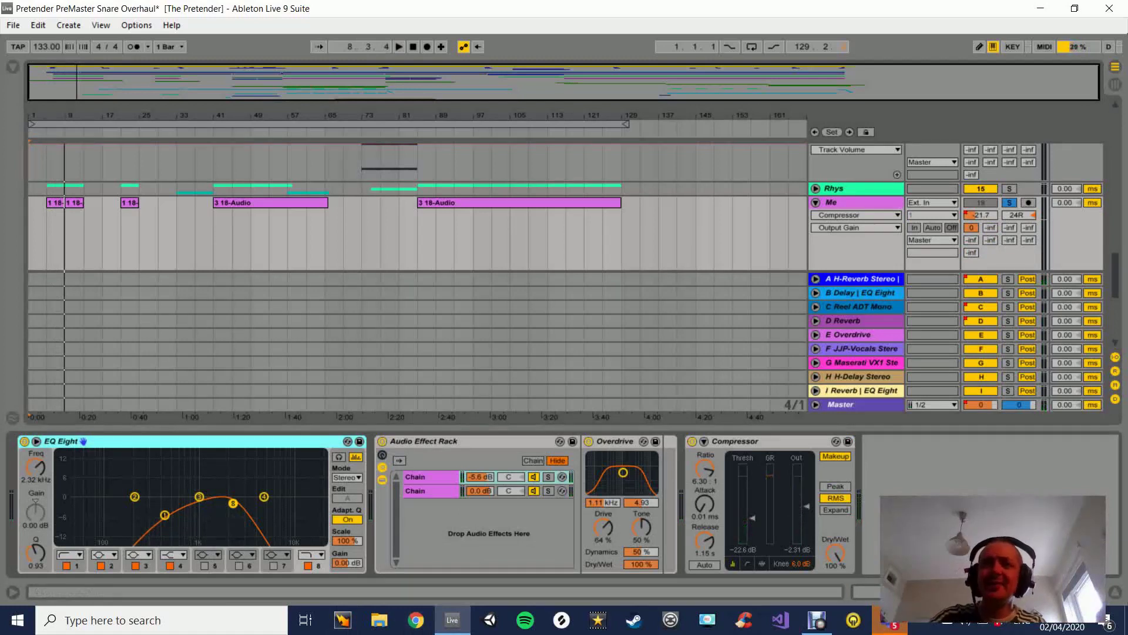
Examine the EQ Eight and the Audio Effect Rack on the Me track, undoing any accidental change.
{"action": "left_click", "coordinate": [852, 203]}
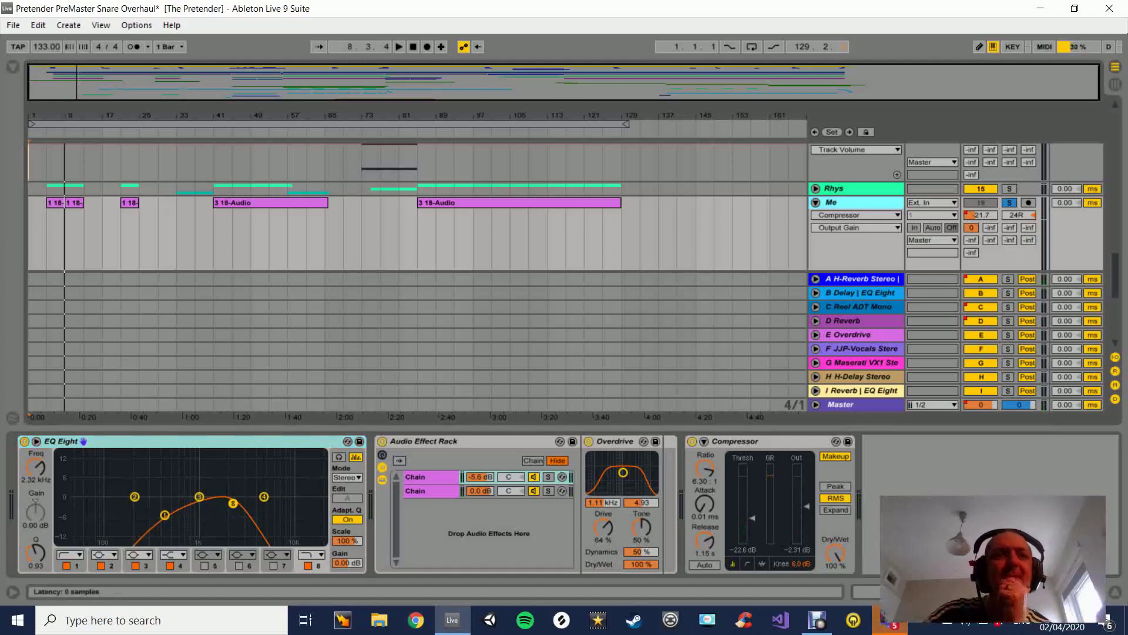
{"action": "left_click", "coordinate": [176, 441]}
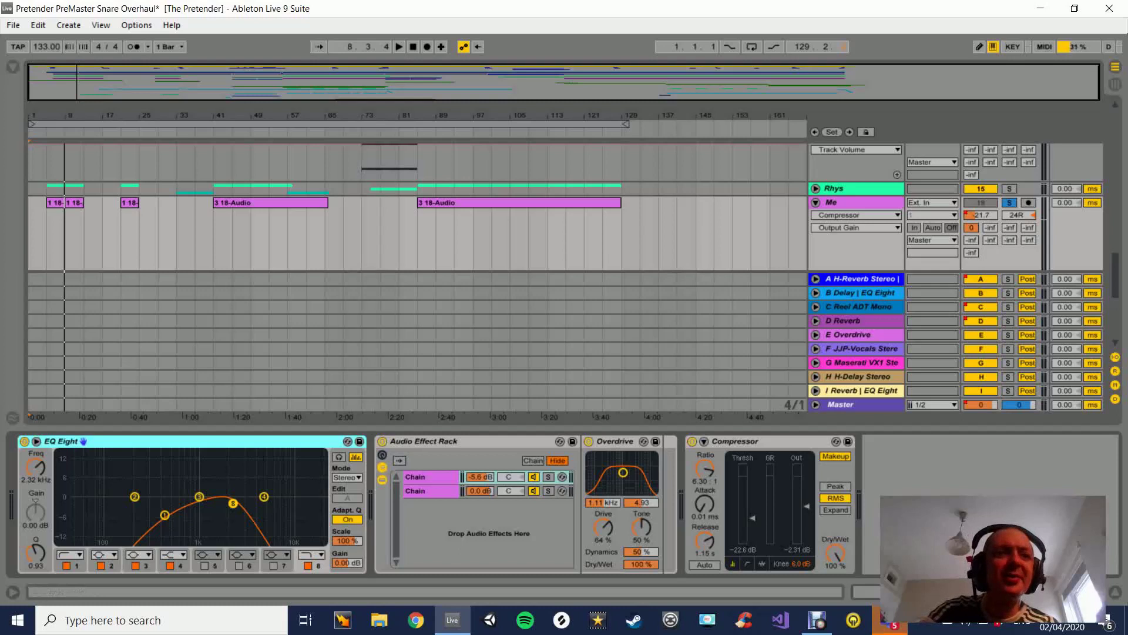
{"action": "double_click", "coordinate": [438, 442]}
{"action": "left_click", "coordinate": [447, 441]}
{"action": "key", "text": "ctrl+z"}
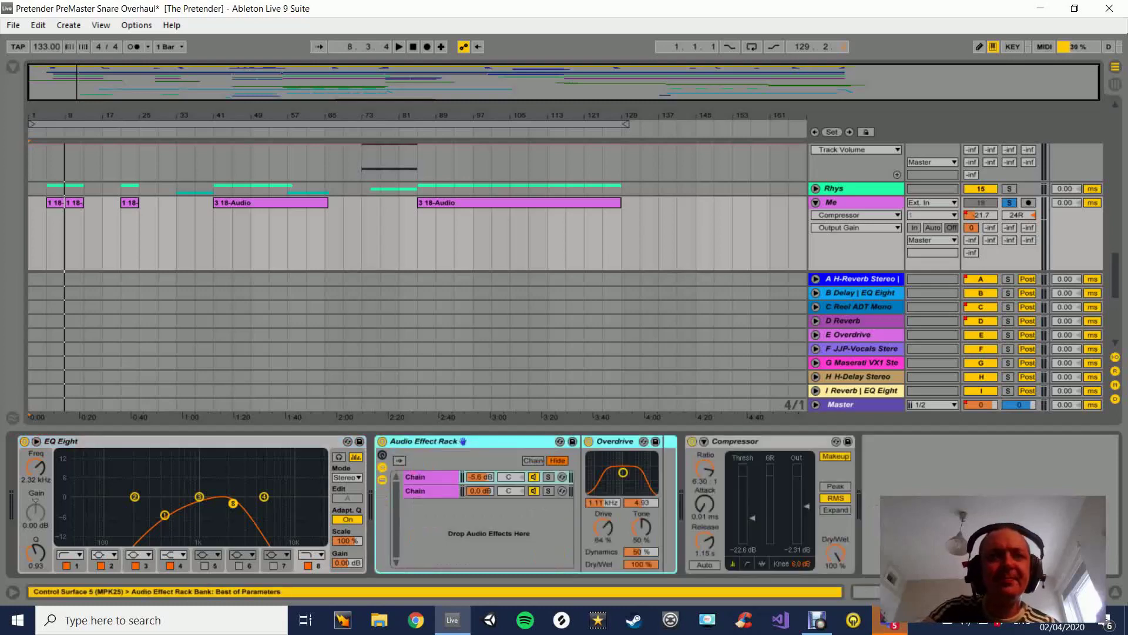
Switch between the two chains of the Audio Effect Rack to compare the Overdrive chain with the empty one.
{"action": "left_click", "coordinate": [431, 491]}
{"action": "left_click", "coordinate": [431, 477]}
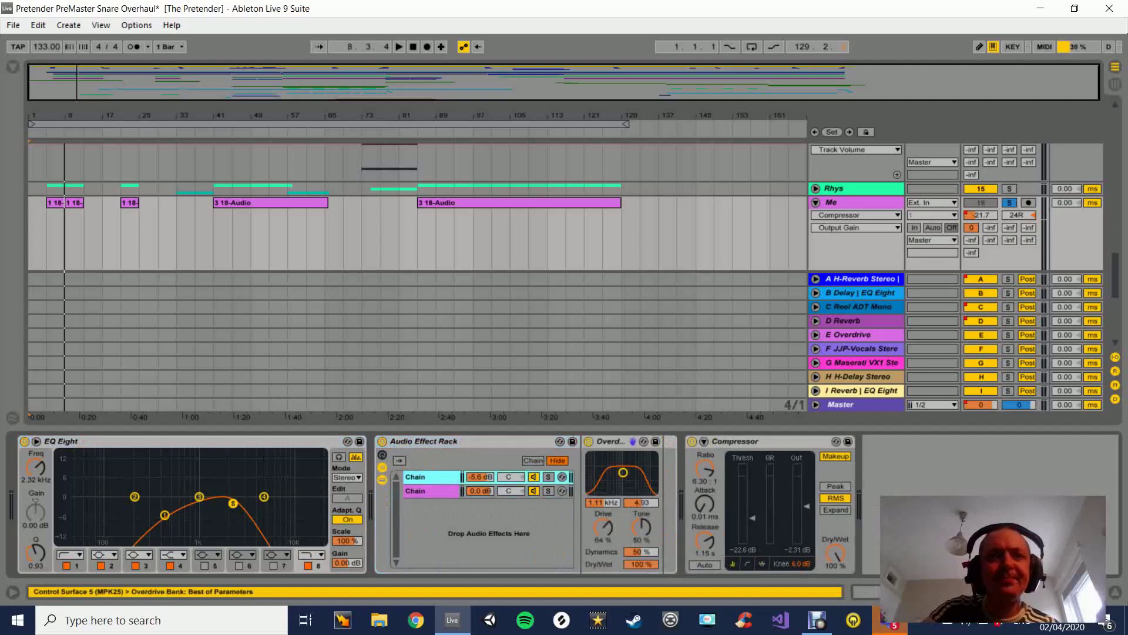
{"action": "left_click", "coordinate": [430, 491]}
{"action": "left_click", "coordinate": [431, 476]}
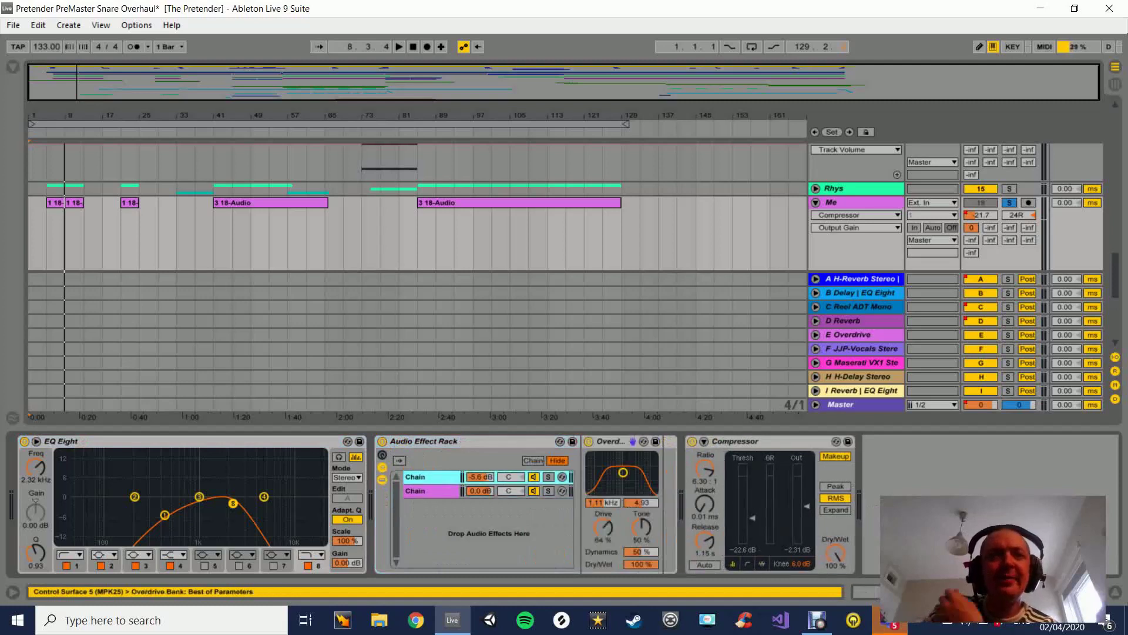
{"action": "left_click", "coordinate": [415, 490]}
{"action": "left_click", "coordinate": [415, 477]}
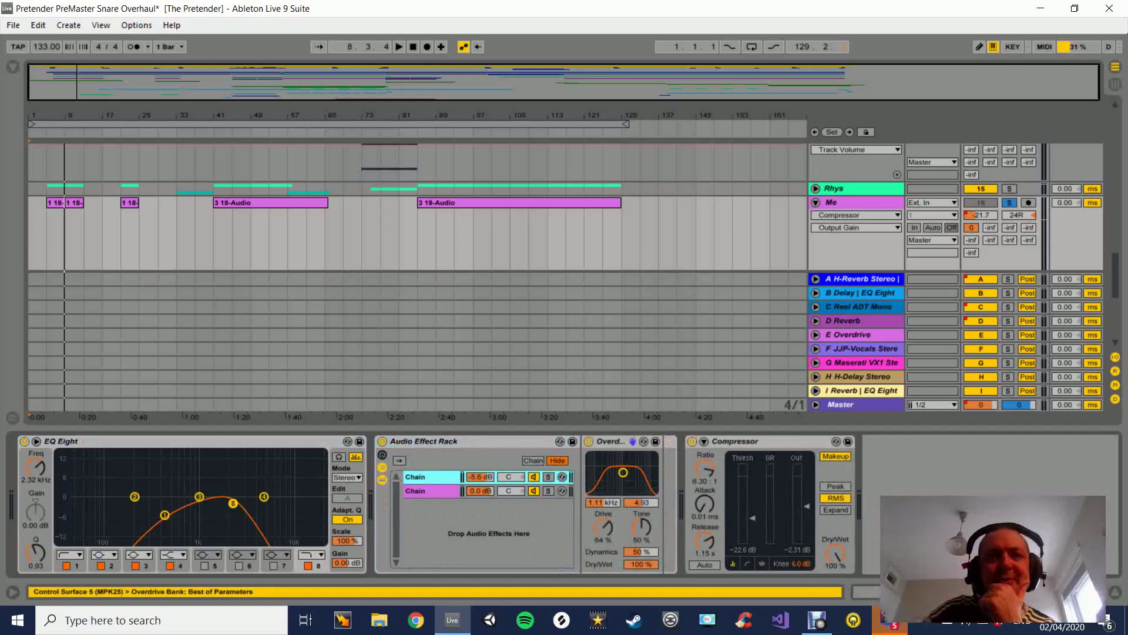
{"action": "left_click", "coordinate": [414, 490]}
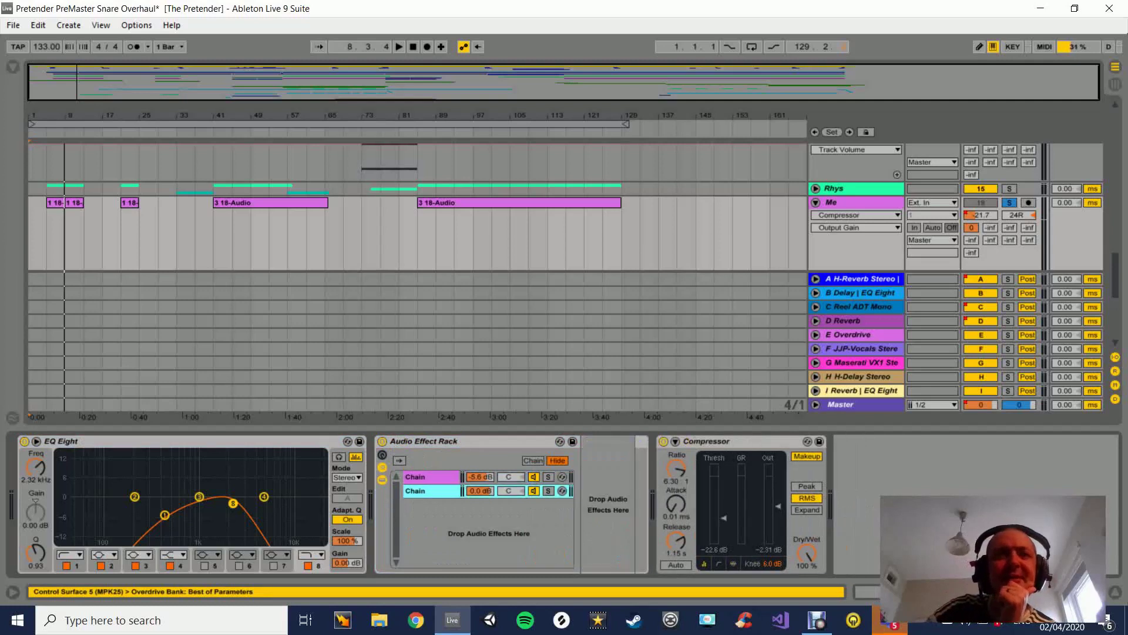
{"action": "left_click", "coordinate": [415, 477]}
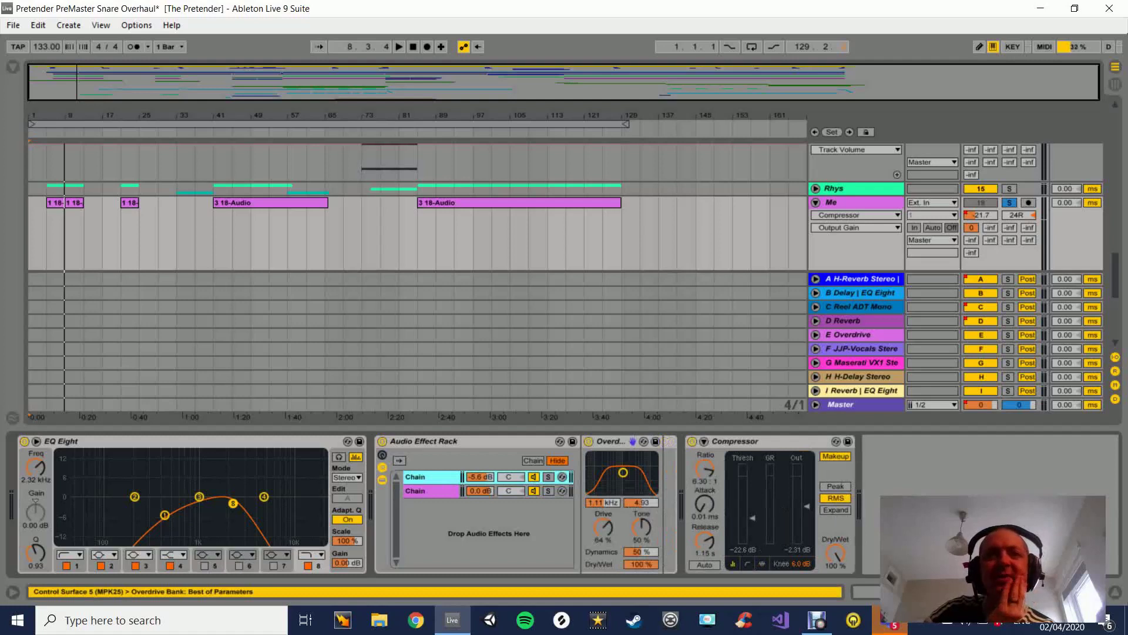
{"action": "left_click", "coordinate": [415, 491]}
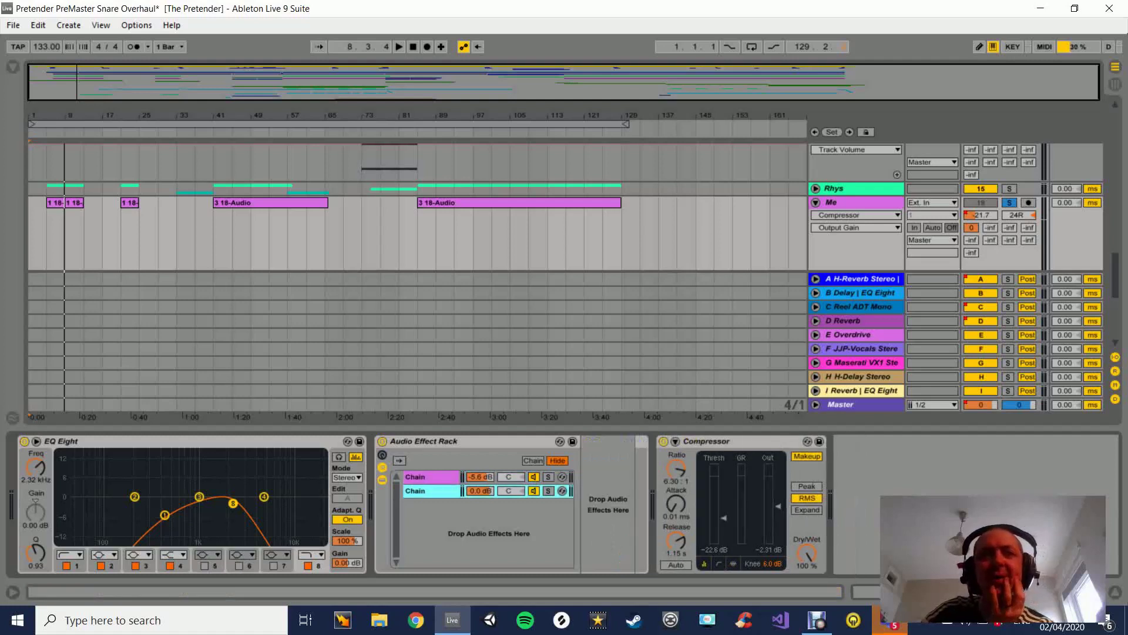
{"action": "left_click", "coordinate": [432, 477]}
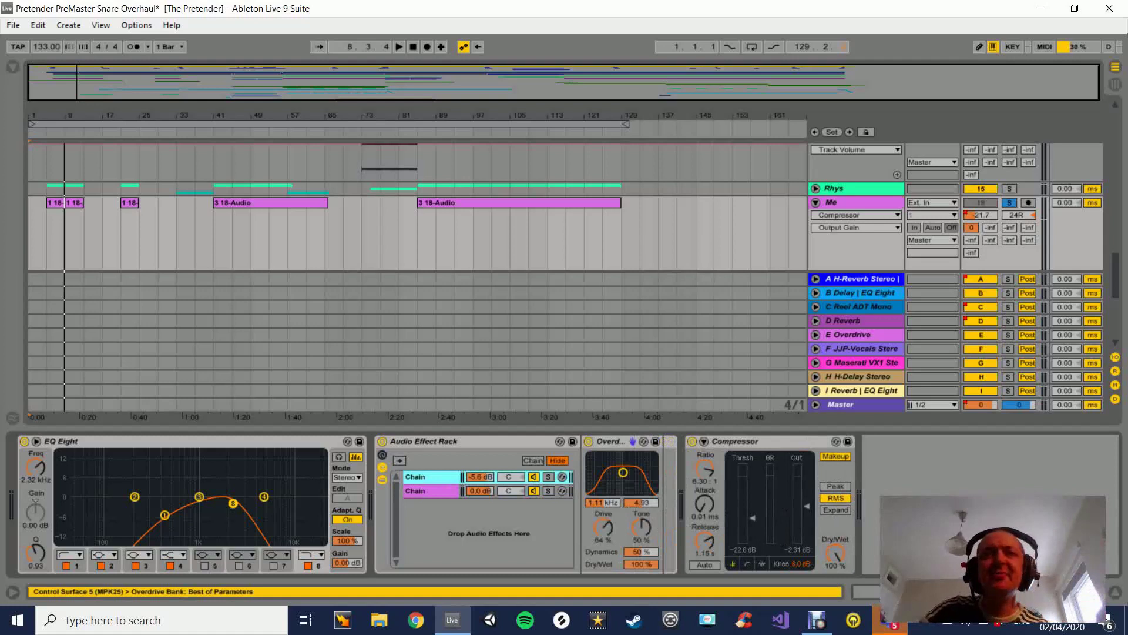
Play the soloed Me track from bar 41, bypassing and re-enabling the Overdrive to compare the sound.
{"action": "left_click", "coordinate": [847, 202]}
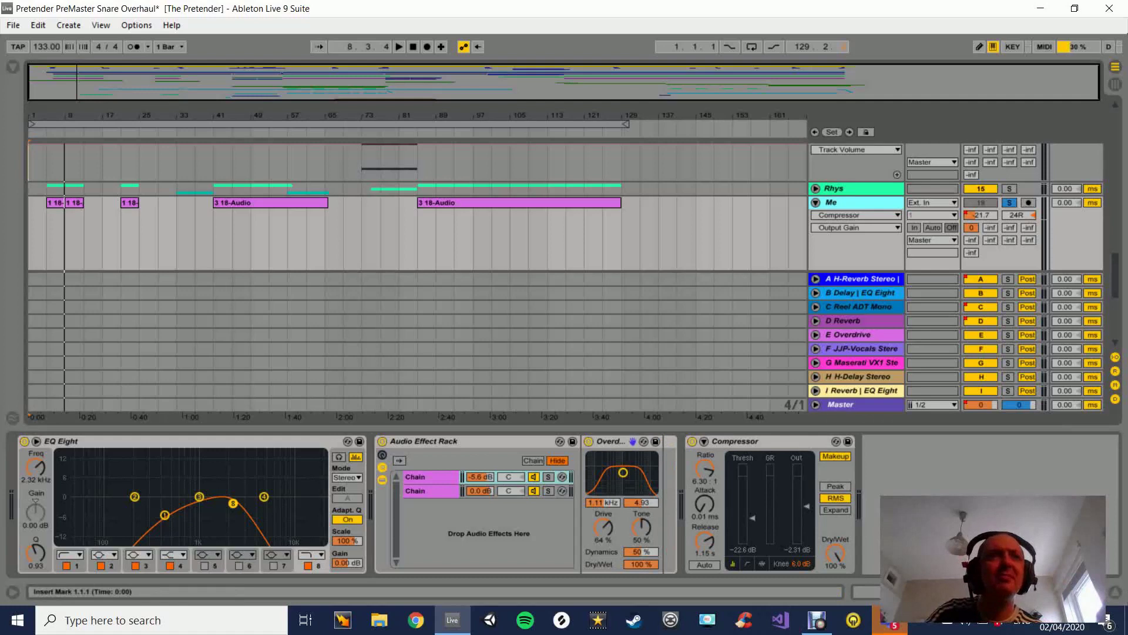
{"action": "left_click", "coordinate": [214, 238]}
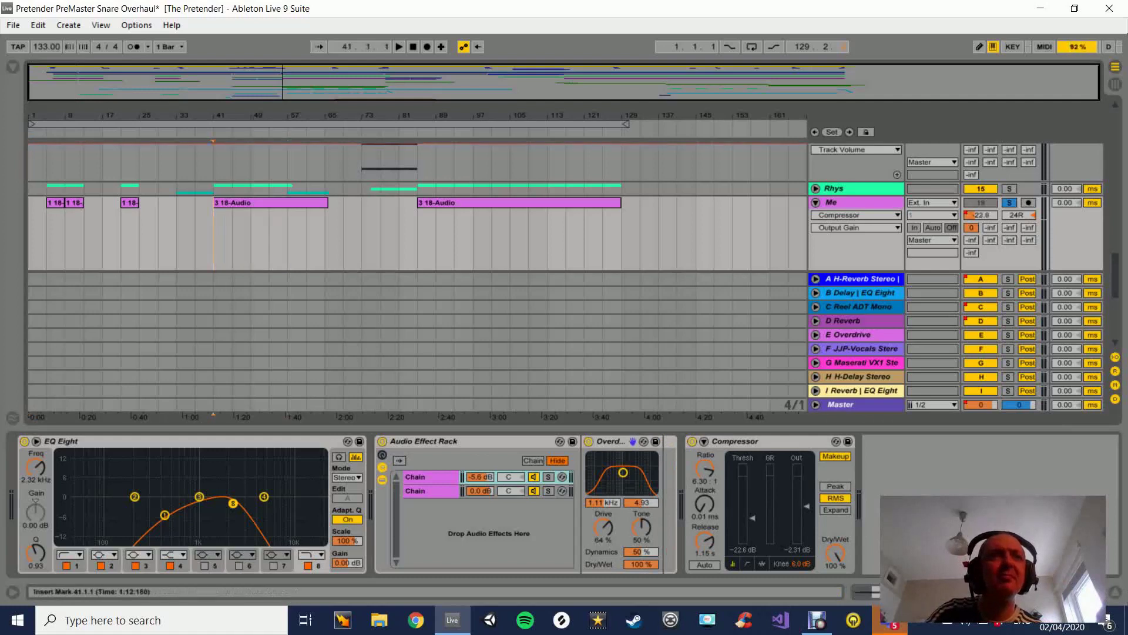
{"action": "key", "text": "space"}
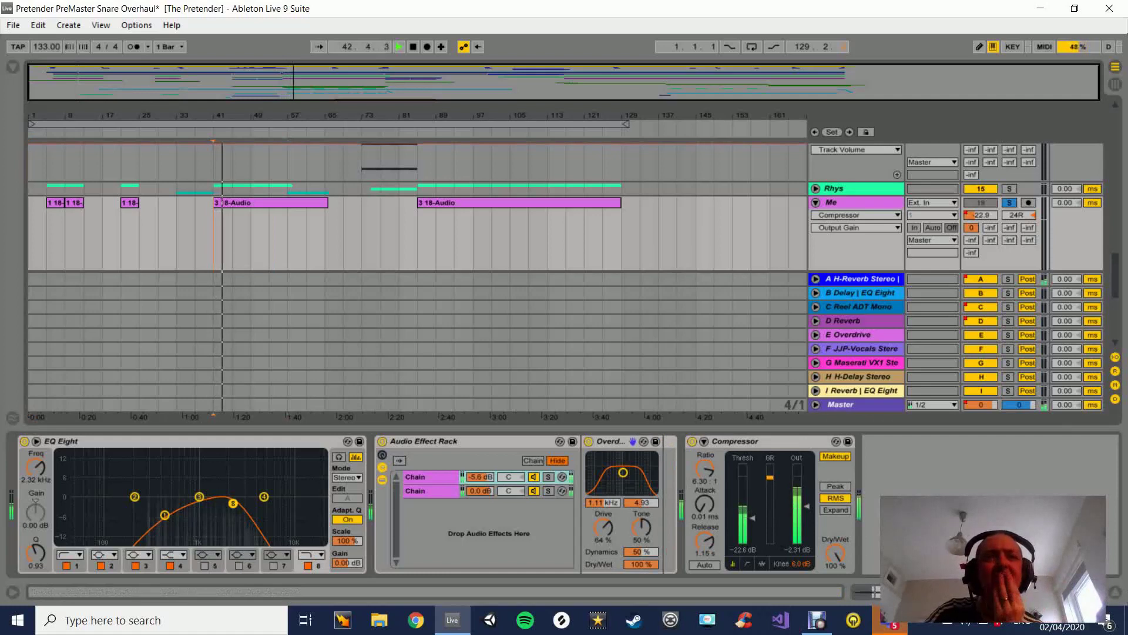
{"action": "left_click", "coordinate": [588, 442]}
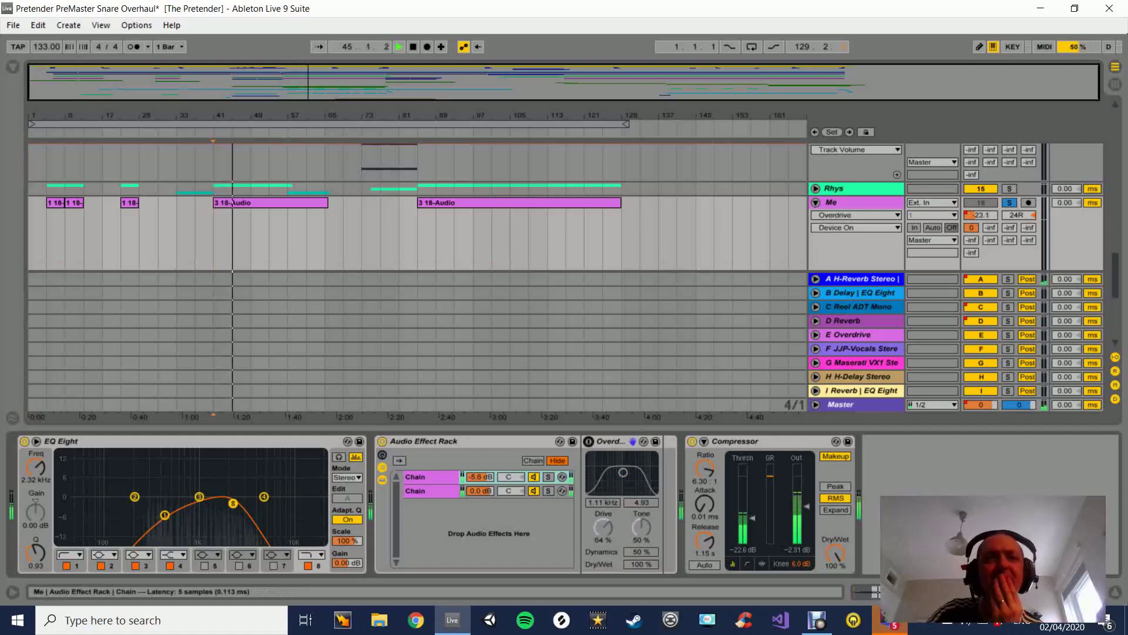
{"action": "left_click", "coordinate": [588, 441]}
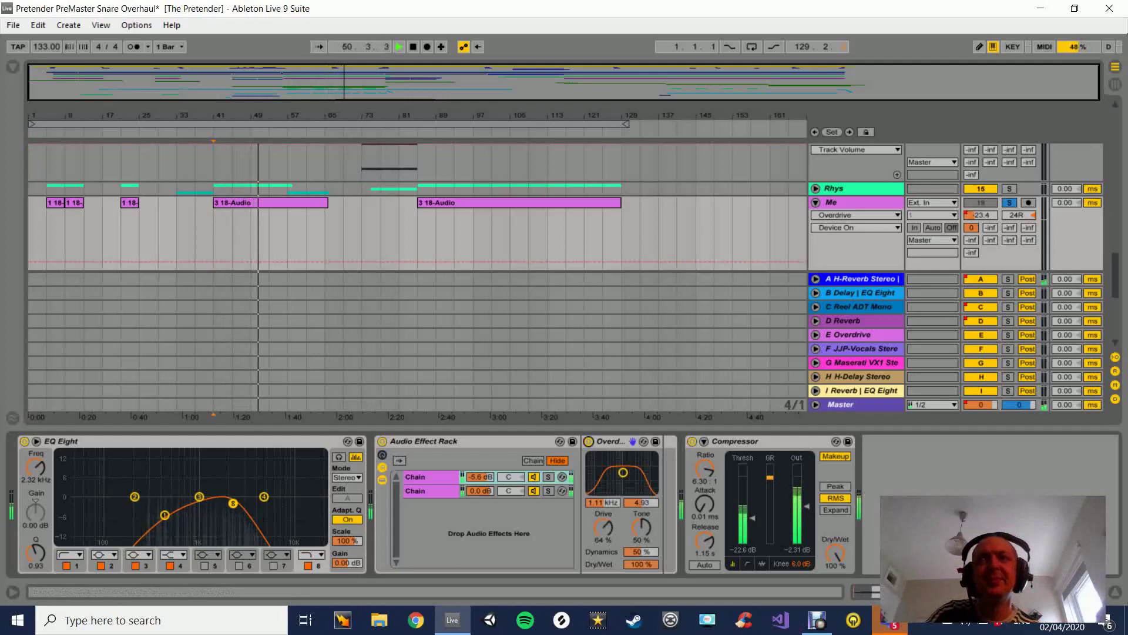
Unsolo the Me track, play the full mix from bar 41 to hear it in context, and stop playback.
{"action": "key", "text": "space"}
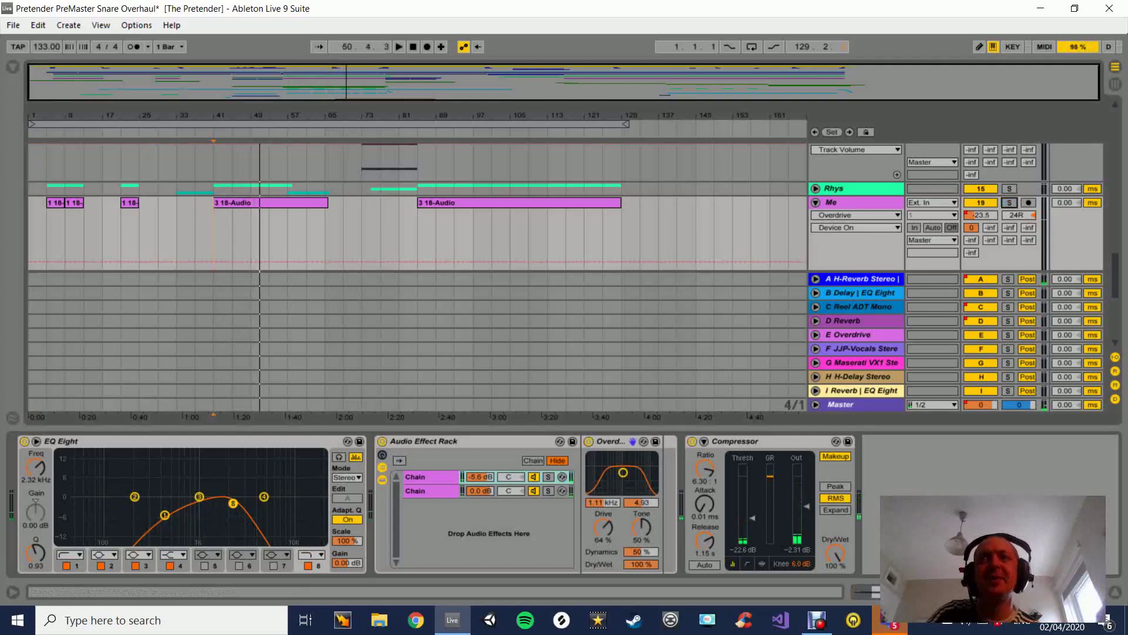
{"action": "key", "text": "space"}
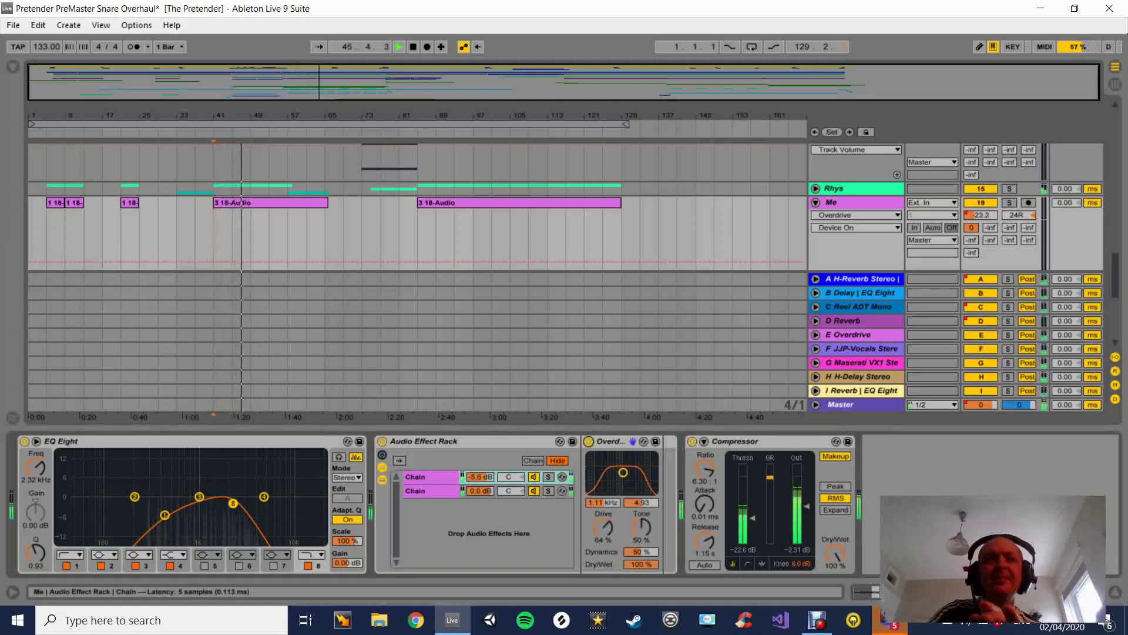
{"action": "key", "text": "space"}
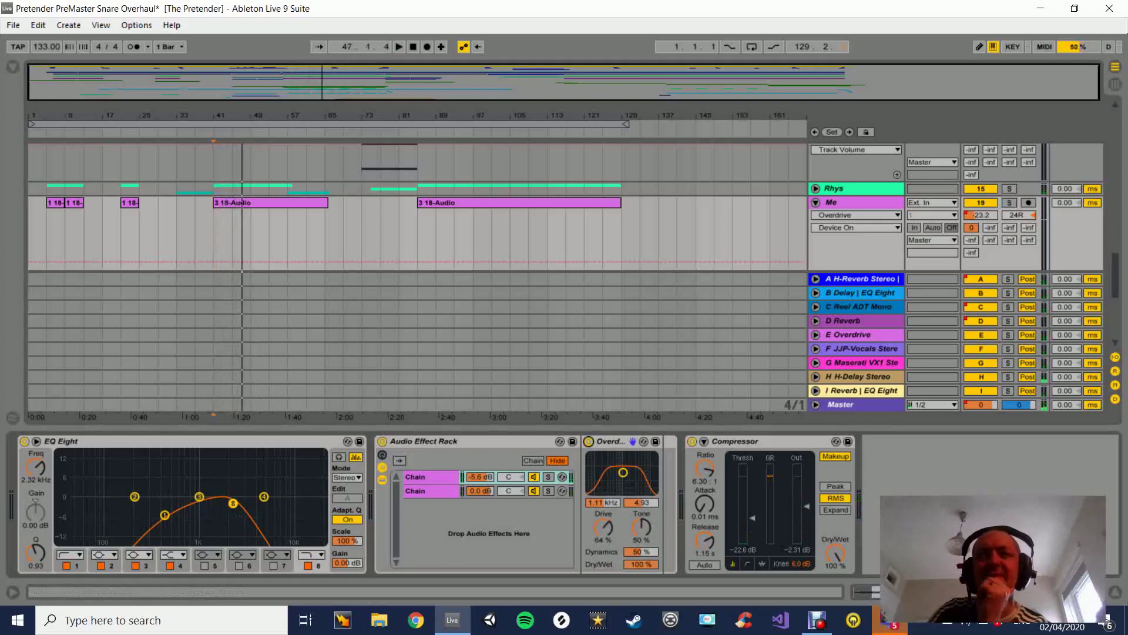
Hide the device chain and fold the Me track.
{"action": "left_click", "coordinate": [1116, 591]}
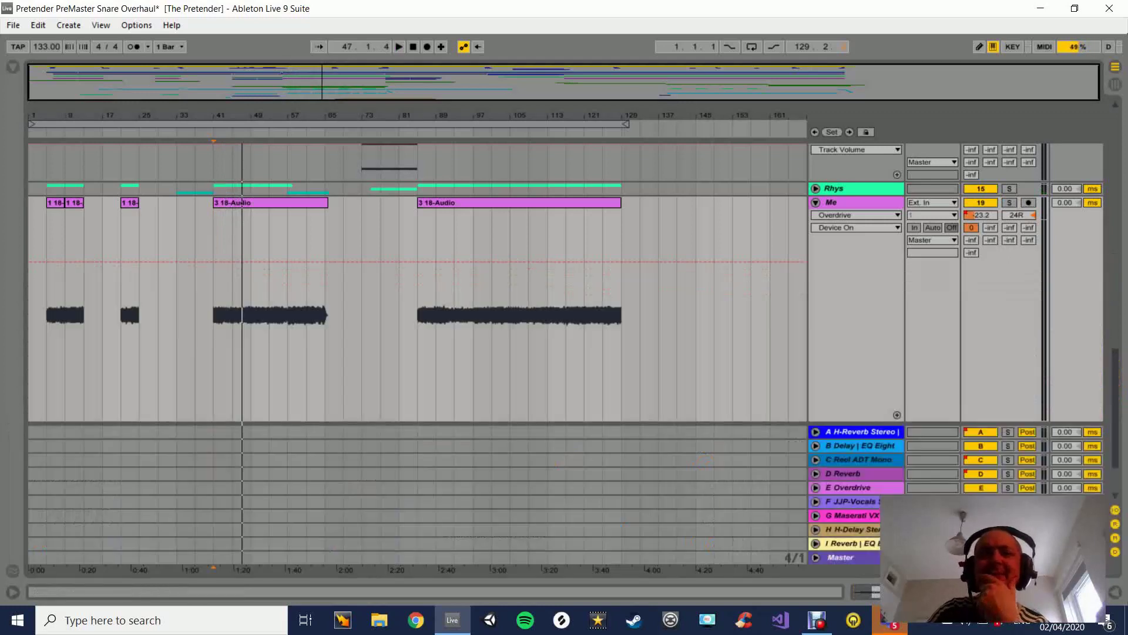
{"action": "scroll", "coordinate": [447, 282], "scroll_direction": "down", "scroll_amount": 5}
{"action": "scroll", "coordinate": [242, 386], "scroll_direction": "up", "scroll_amount": 3}
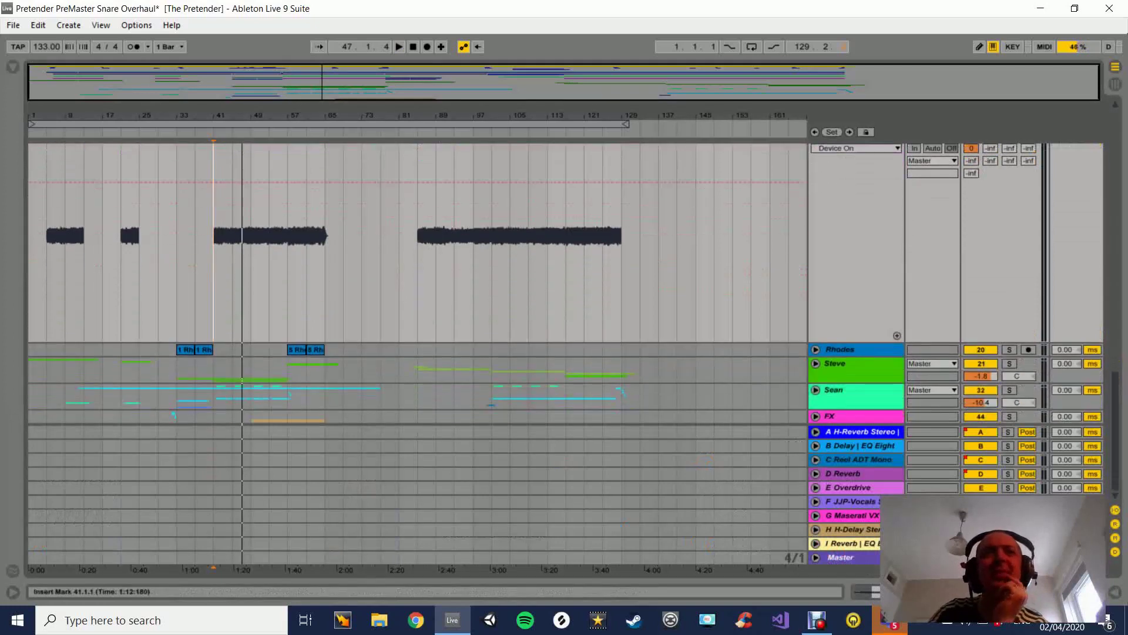
{"action": "key", "text": "x"}
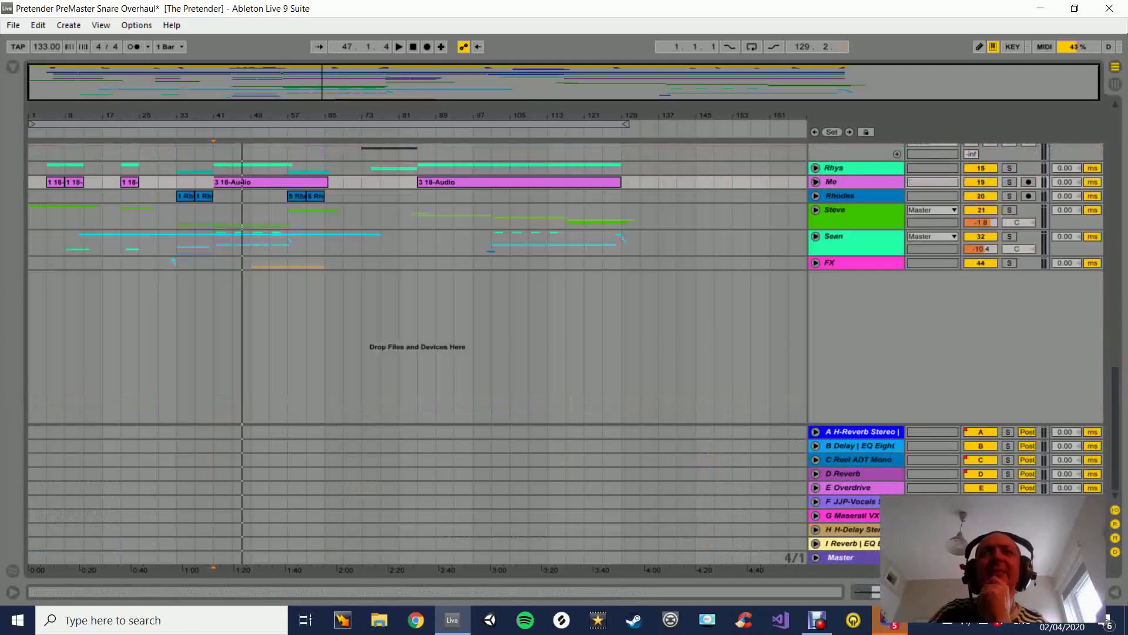
Unfold the Rhodes track and zoom the timeline in on its clips between bars 33 and 65.
{"action": "key", "text": "Down"}
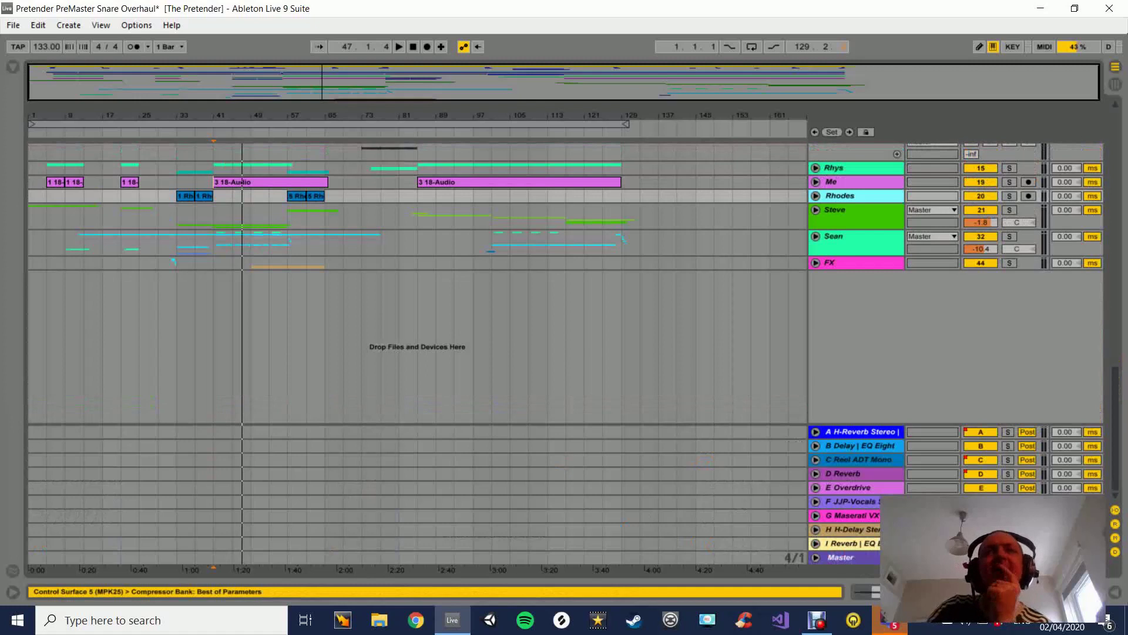
{"action": "key", "text": "Right"}
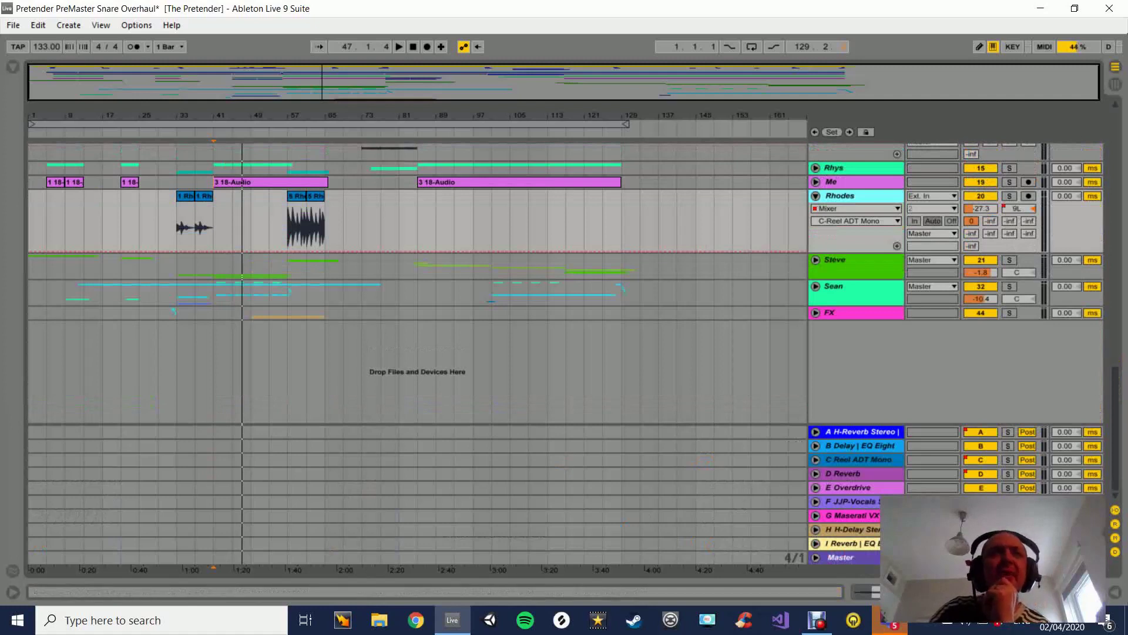
{"action": "key", "text": "plus"}
{"action": "key", "text": "plus"}
{"action": "key", "text": "plus"}
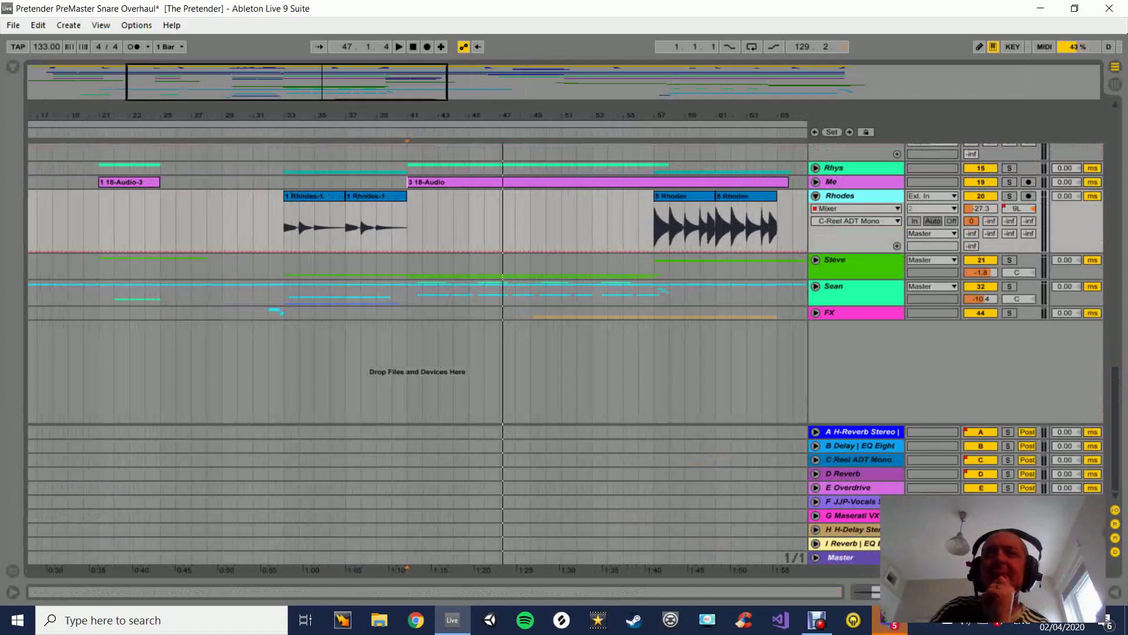
Solo the Rhodes track and play its first clips from bar 33, stopping playback after a few bars.
{"action": "left_click", "coordinate": [1010, 196]}
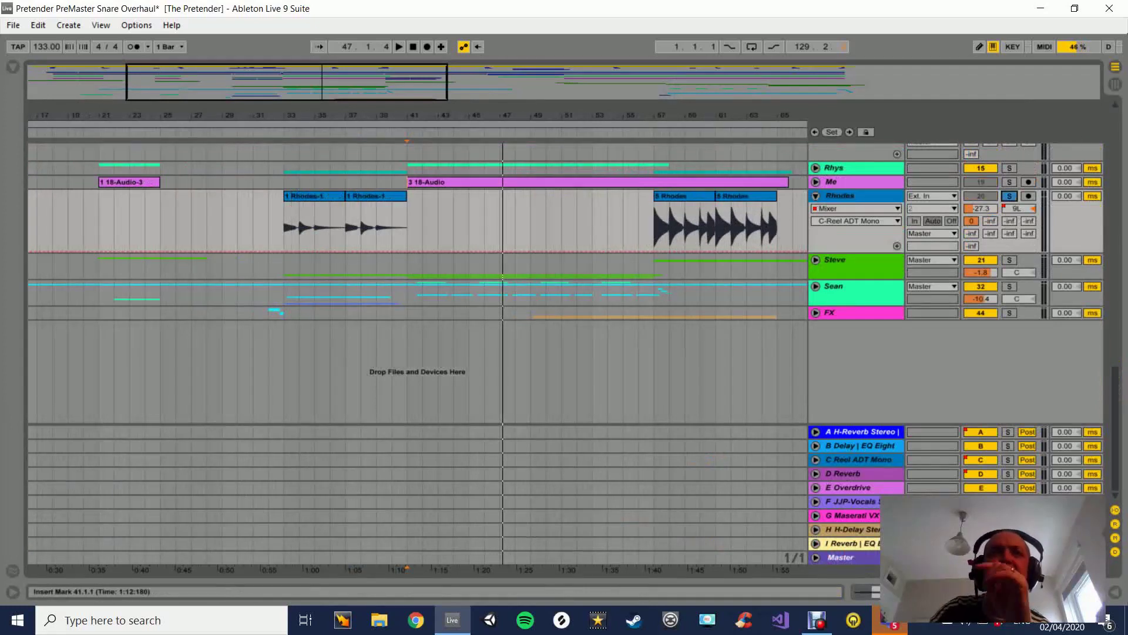
{"action": "left_click", "coordinate": [284, 228]}
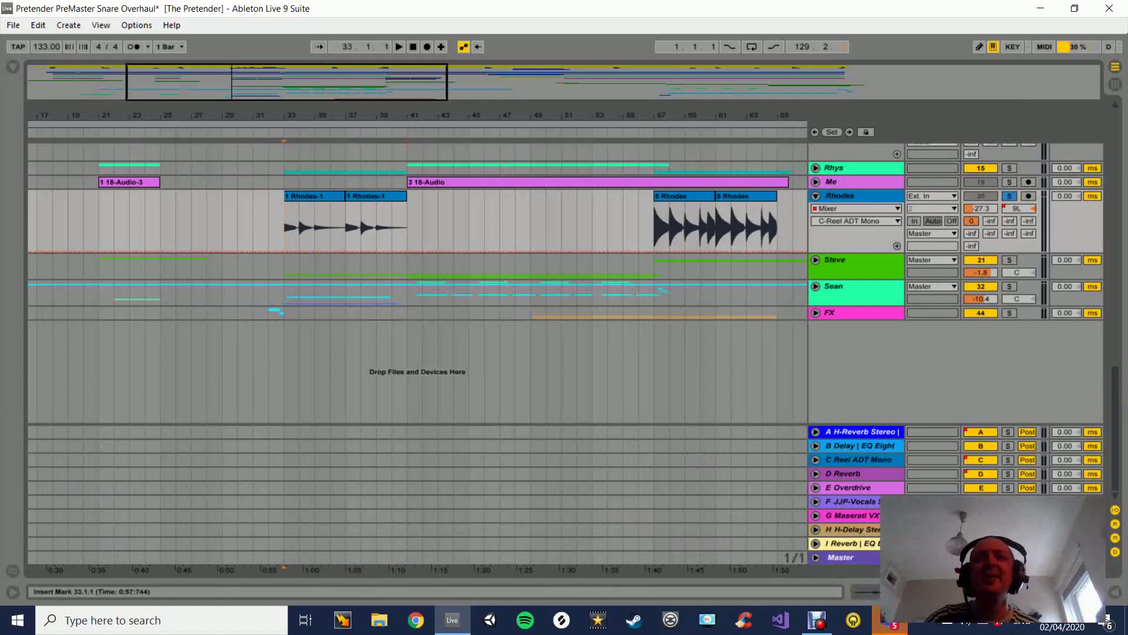
{"action": "key", "text": "minus"}
{"action": "key", "text": "minus"}
{"action": "key", "text": "minus"}
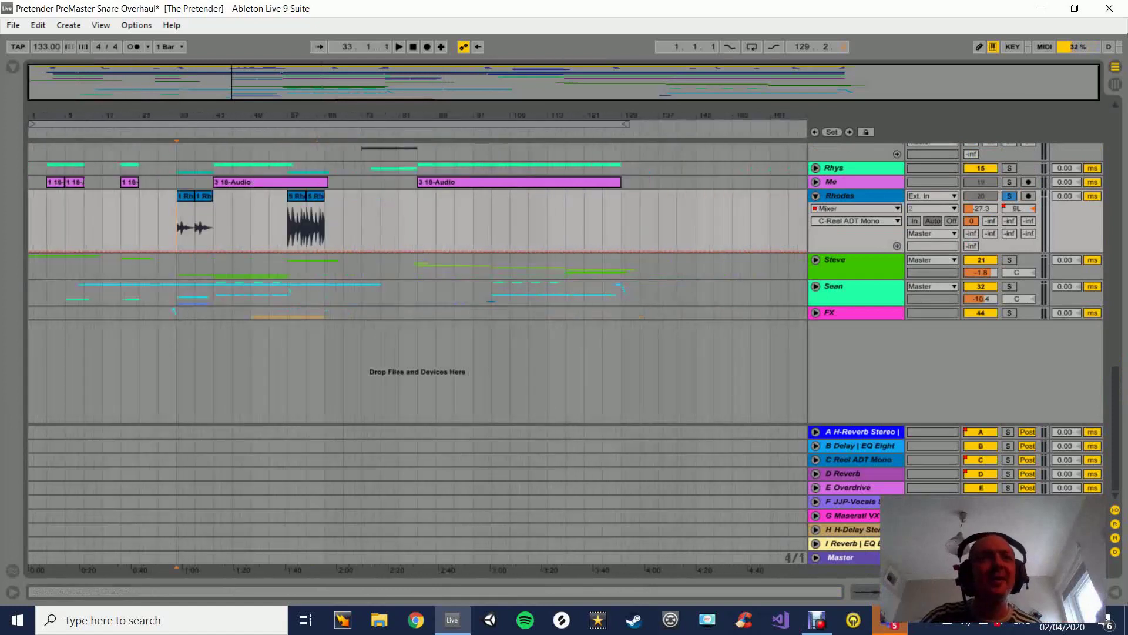
{"action": "key", "text": "plus"}
{"action": "key", "text": "plus"}
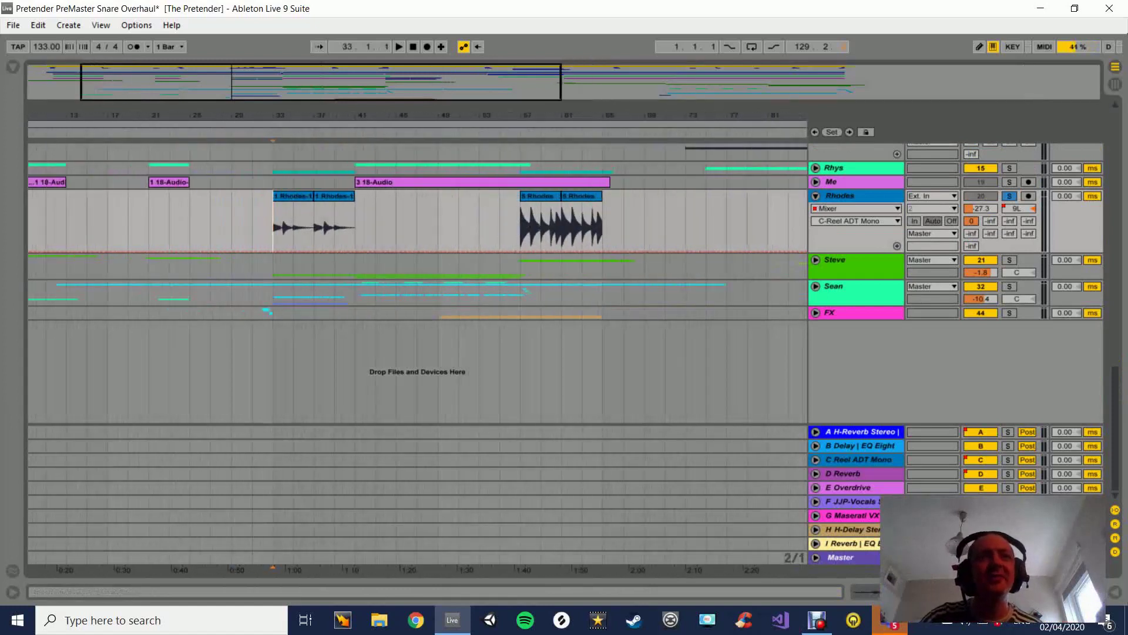
{"action": "left_click", "coordinate": [1028, 196]}
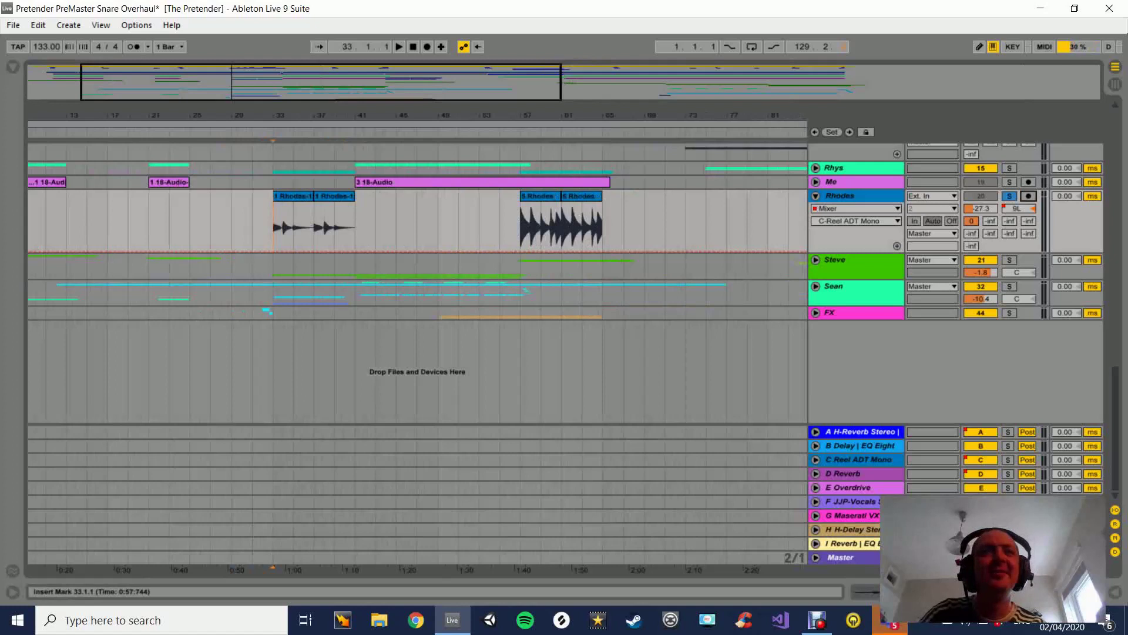
{"action": "key", "text": "space"}
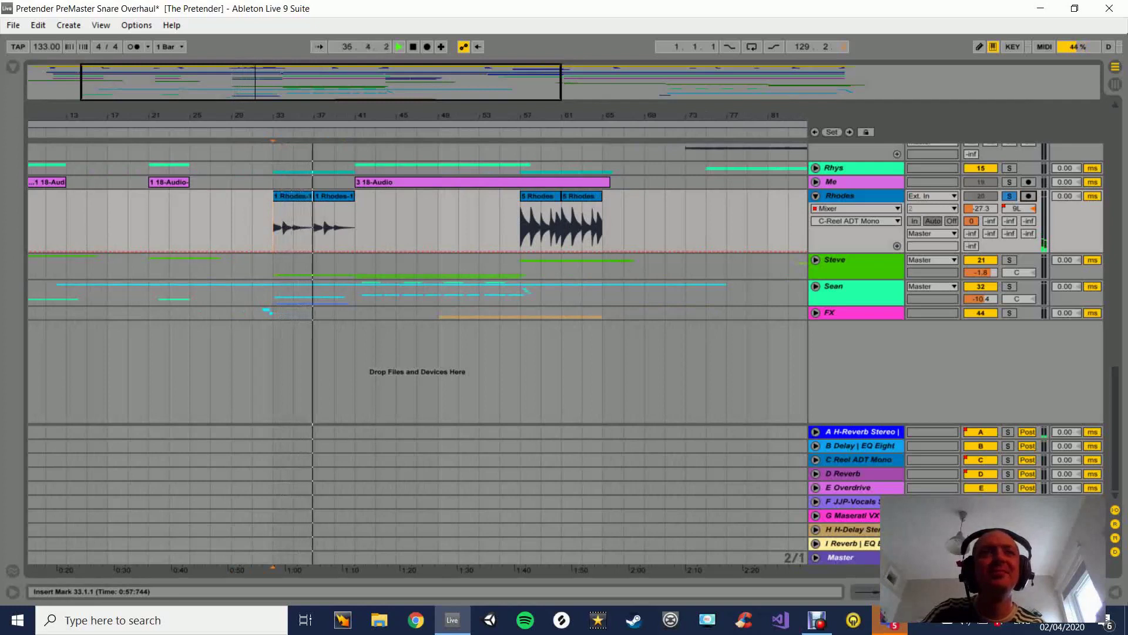
{"action": "key", "text": "space"}
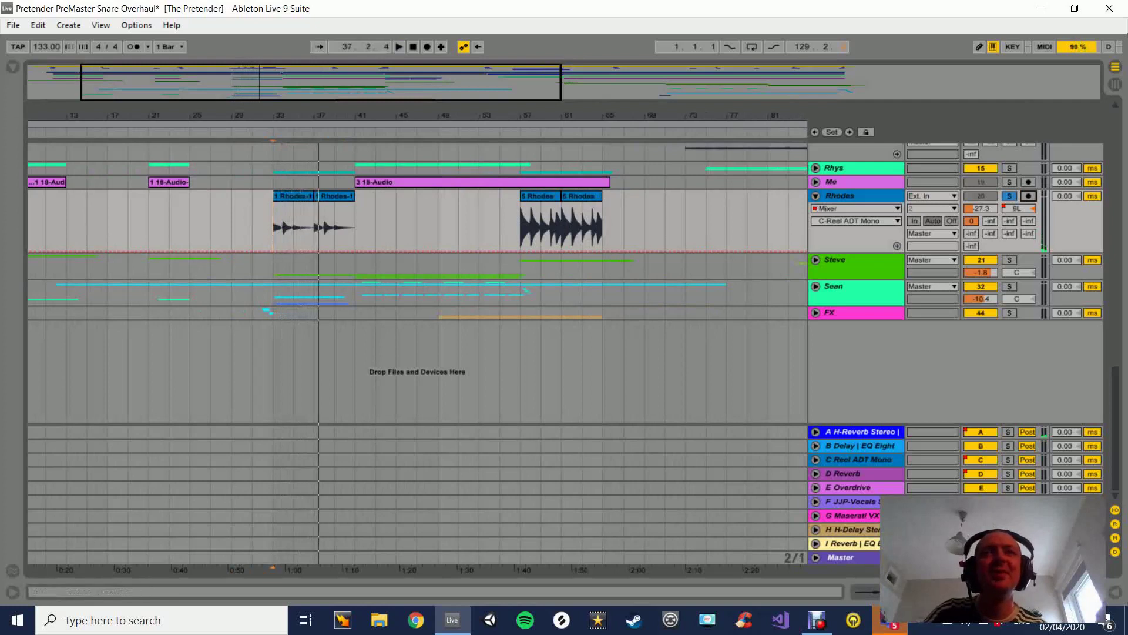
Unsolo the Rhodes track and play the full mix from bar 33 to hear it in context.
{"action": "left_click", "coordinate": [1009, 196]}
{"action": "key", "text": "space"}
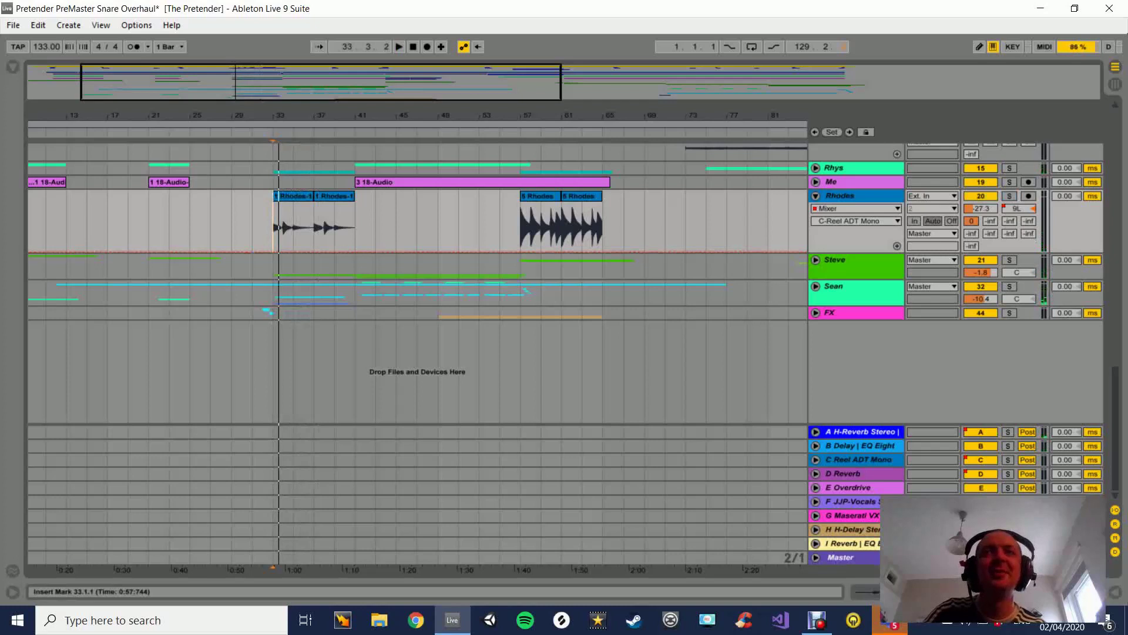
{"action": "key", "text": "space"}
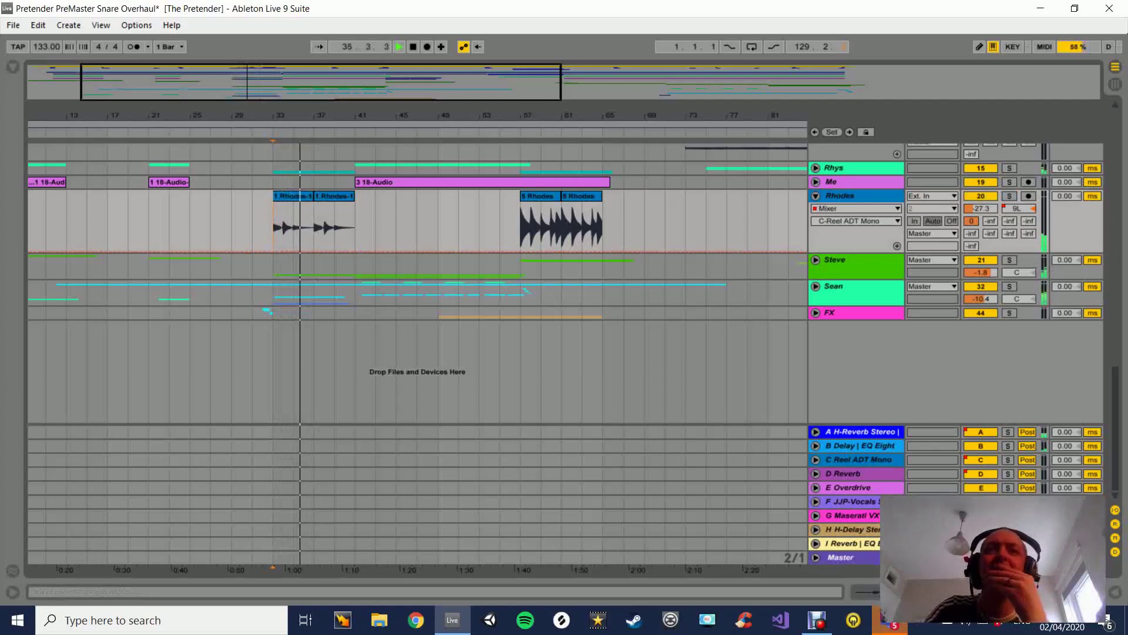
{"action": "left_click", "coordinate": [1009, 196]}
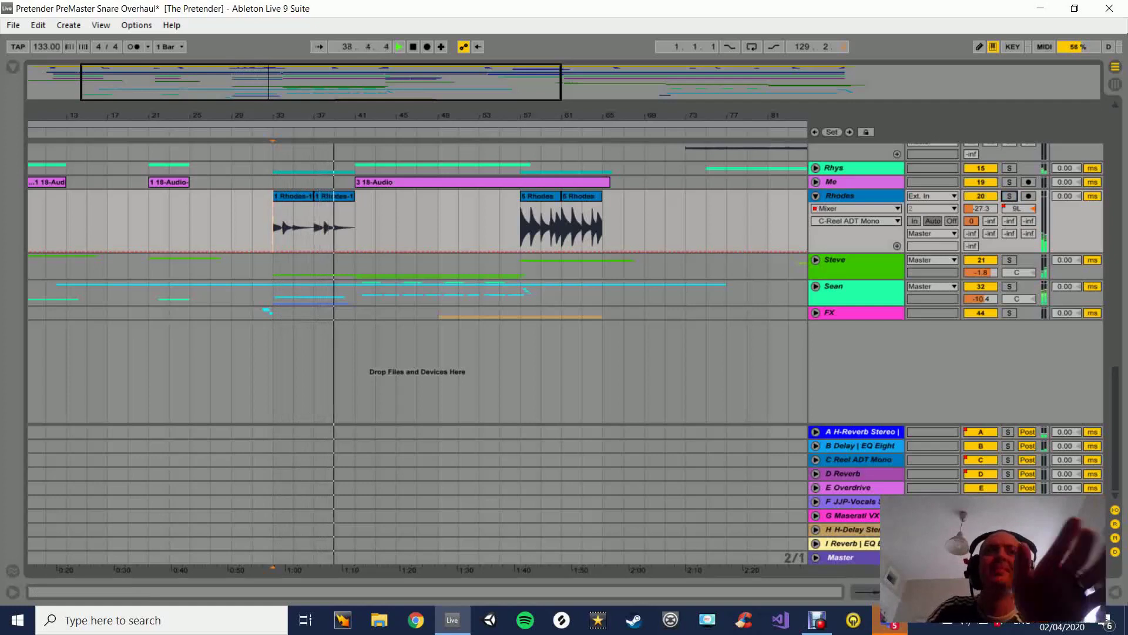
Audition the second Rhodes section from bar 57, first soloed and then within the full mix.
{"action": "left_click", "coordinate": [520, 228]}
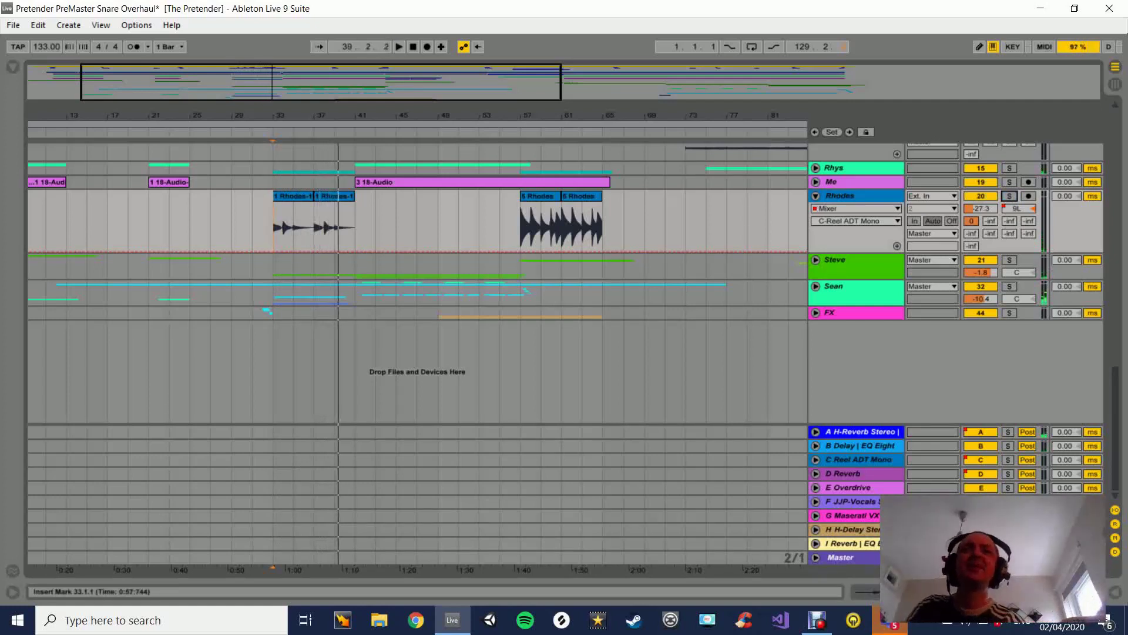
{"action": "key", "text": "space"}
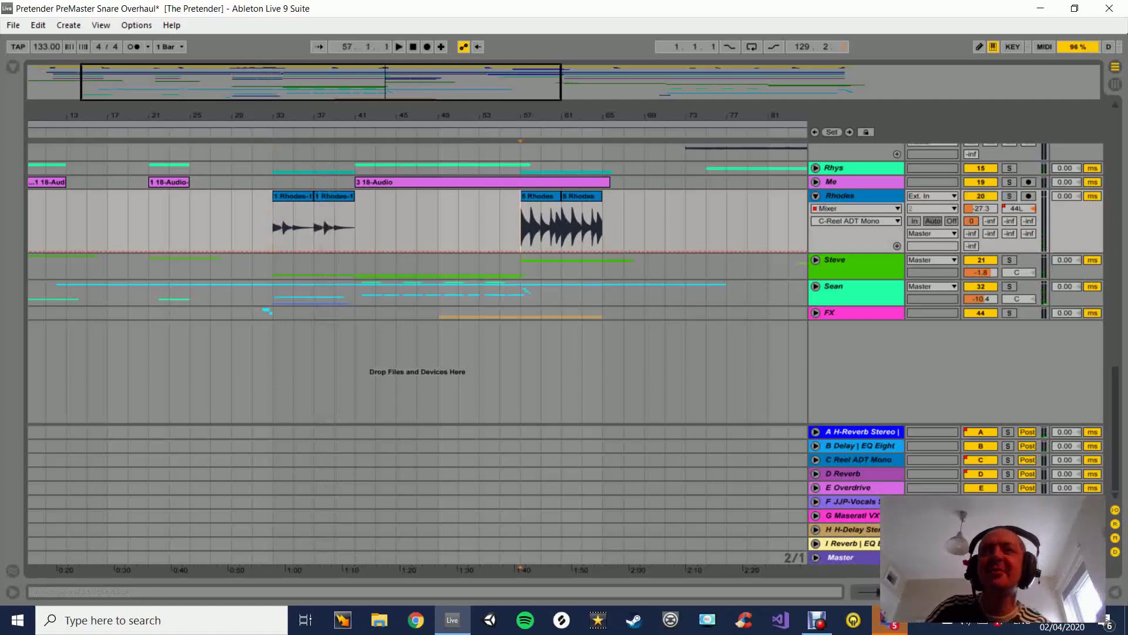
{"action": "left_click", "coordinate": [1009, 196]}
{"action": "key", "text": "space"}
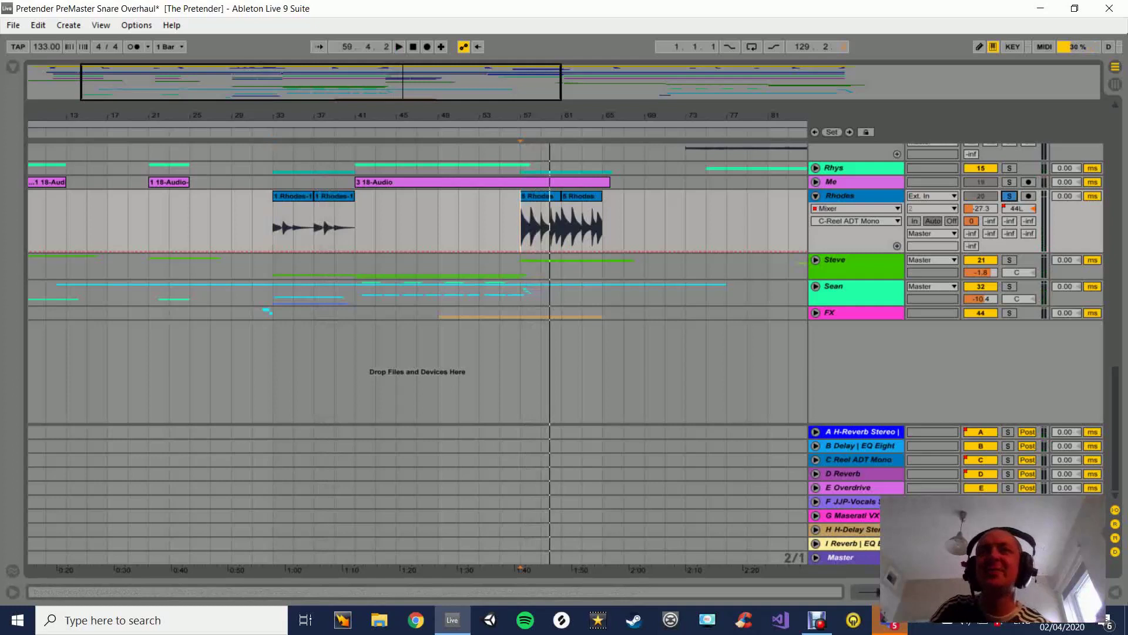
{"action": "key", "text": "space"}
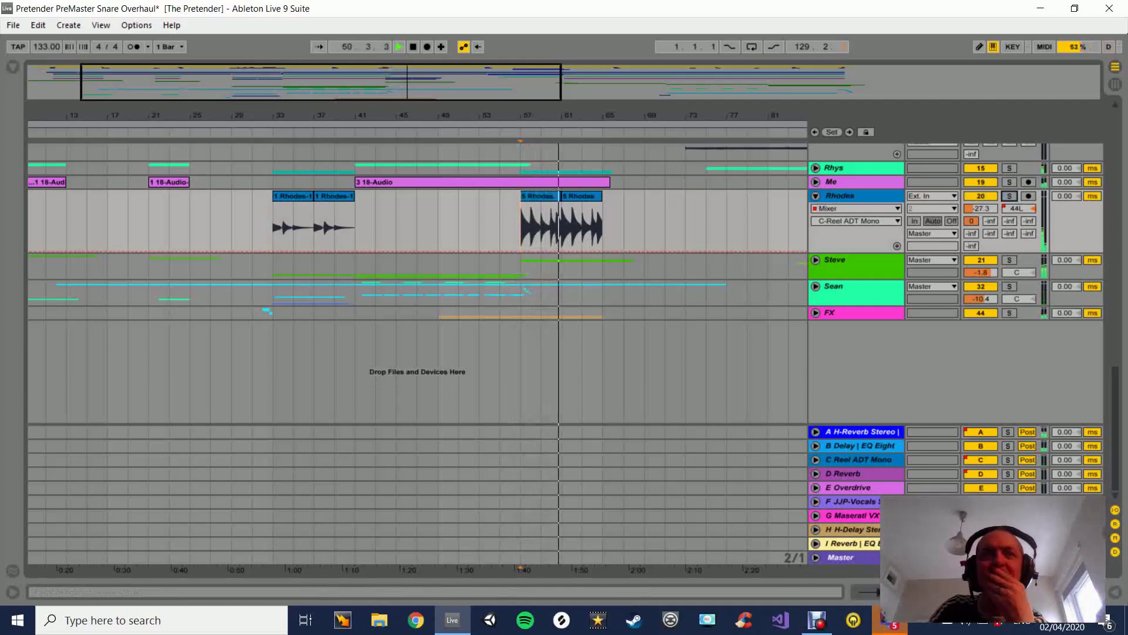
Show the Rhodes device chain, review its Compressor, and open and close The King's Microphones plug-in window.
{"action": "double_click", "coordinate": [840, 196]}
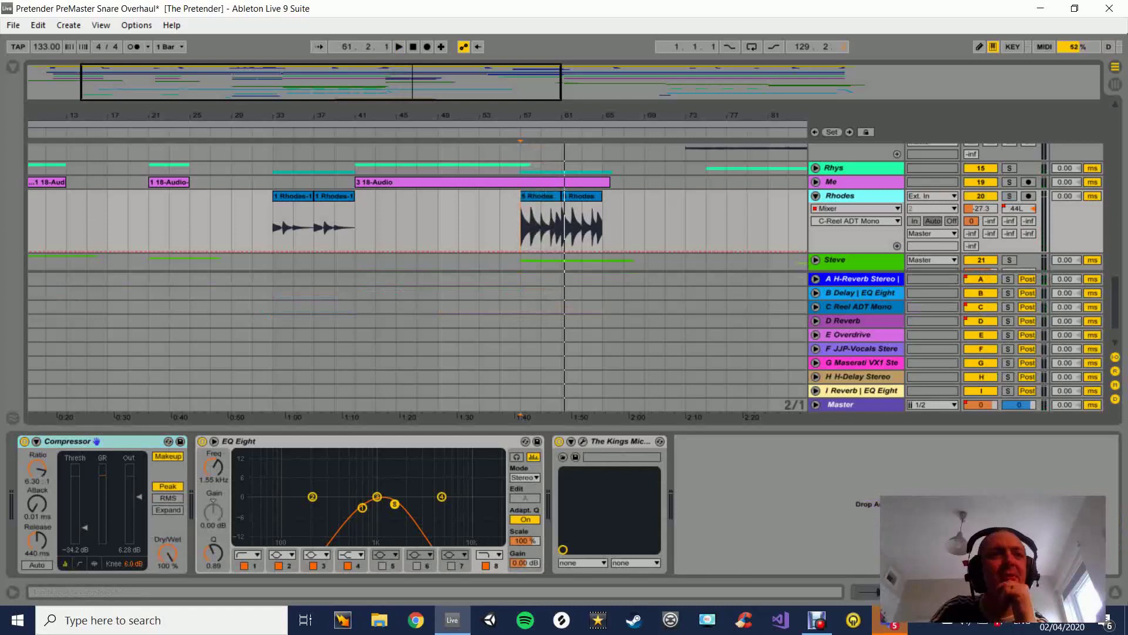
{"action": "left_click", "coordinate": [68, 441]}
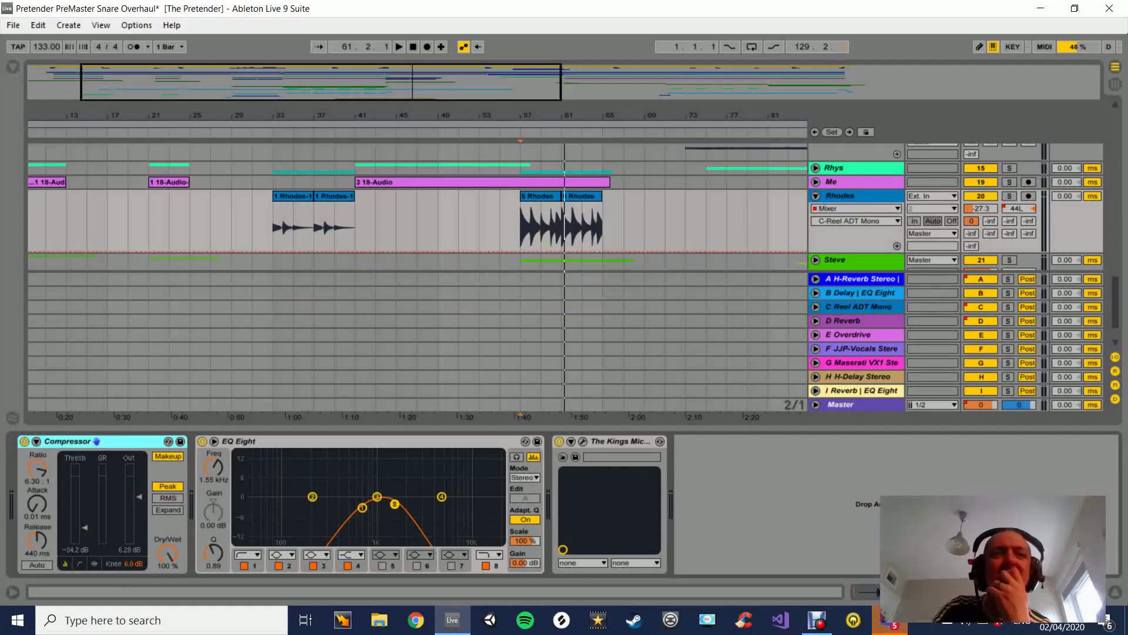
{"action": "left_click", "coordinate": [583, 441]}
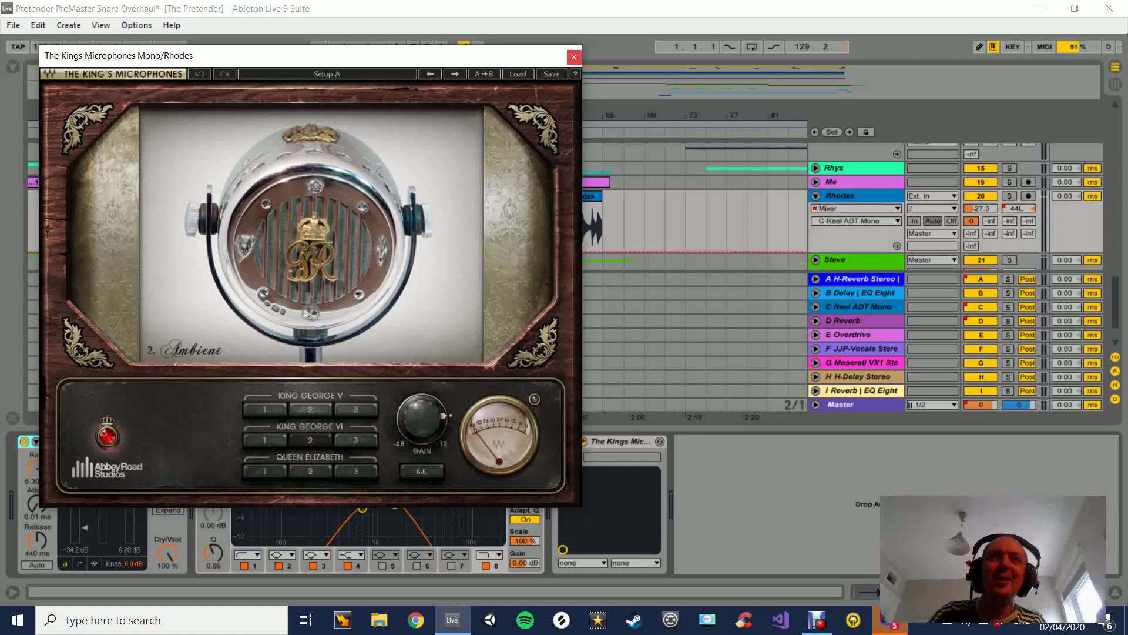
{"action": "left_click", "coordinate": [574, 57]}
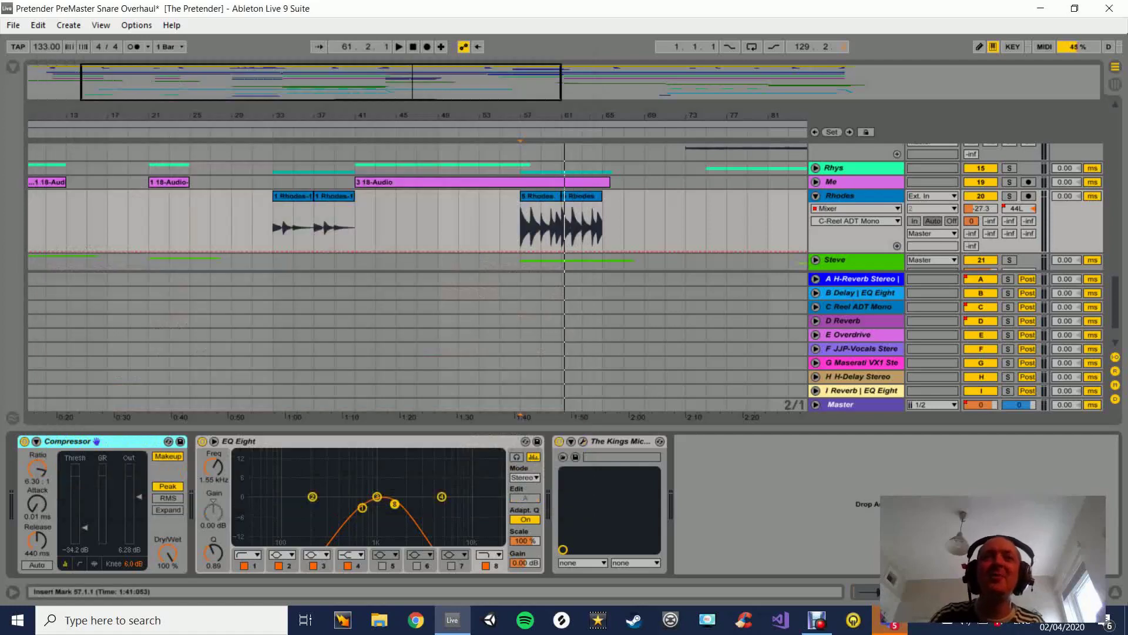
Fold the Rhodes track and hide the device chain.
{"action": "scroll", "coordinate": [411, 224], "scroll_direction": "down", "scroll_amount": 3}
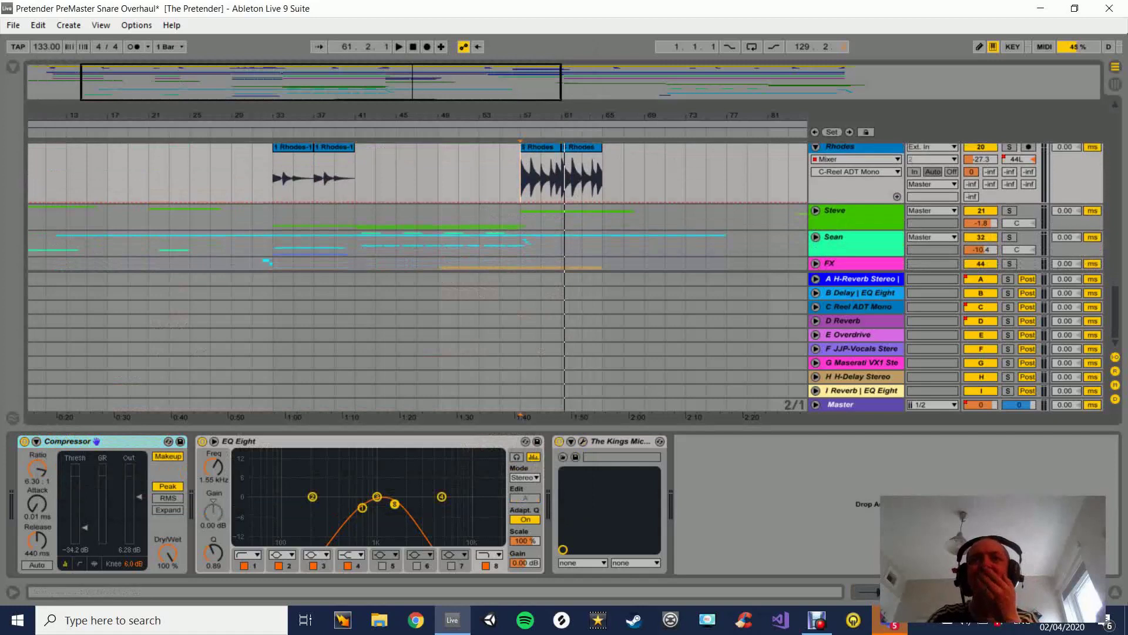
{"action": "left_click", "coordinate": [815, 147]}
{"action": "scroll", "coordinate": [816, 158], "scroll_direction": "up", "scroll_amount": 1}
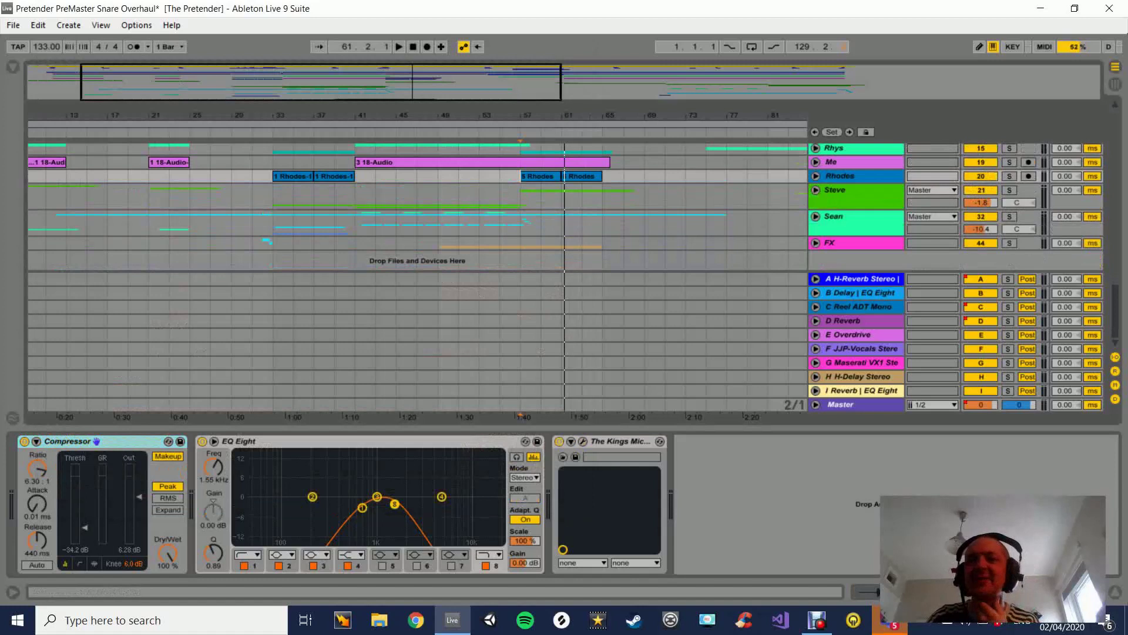
{"action": "key", "text": "ctrl+alt+l"}
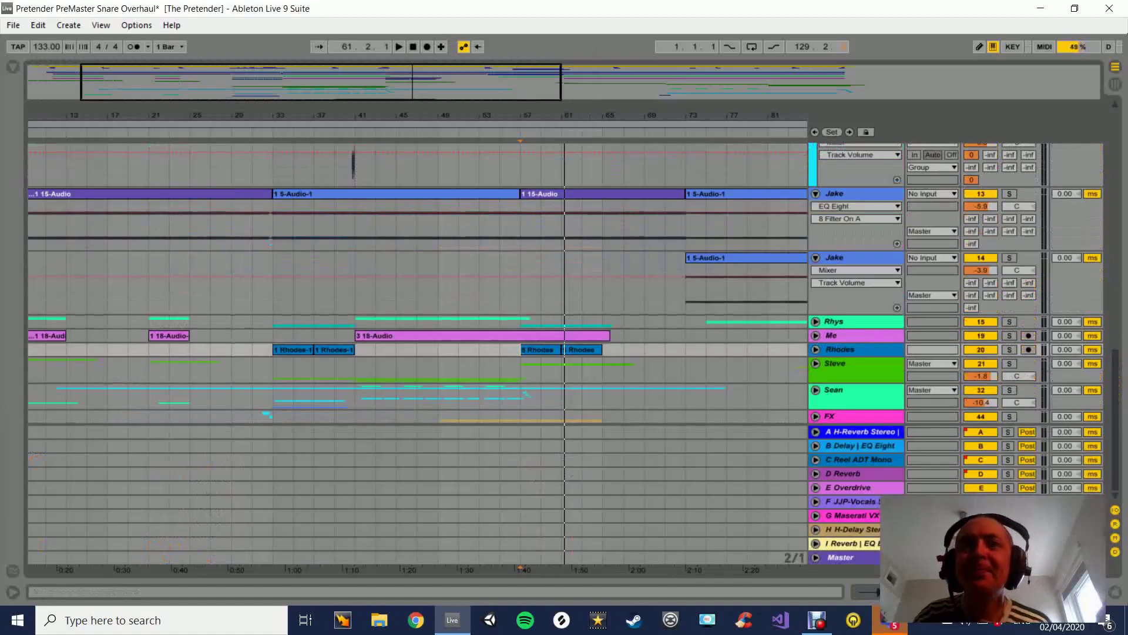
Unfold the guitar group below the Rhodes track and look over its Guitar Amp tracks across the whole song.
{"action": "left_click_drag", "start_coordinate": [808, 350], "coordinate": [811, 349]}
{"action": "scroll", "coordinate": [412, 282], "scroll_direction": "down", "scroll_amount": 10}
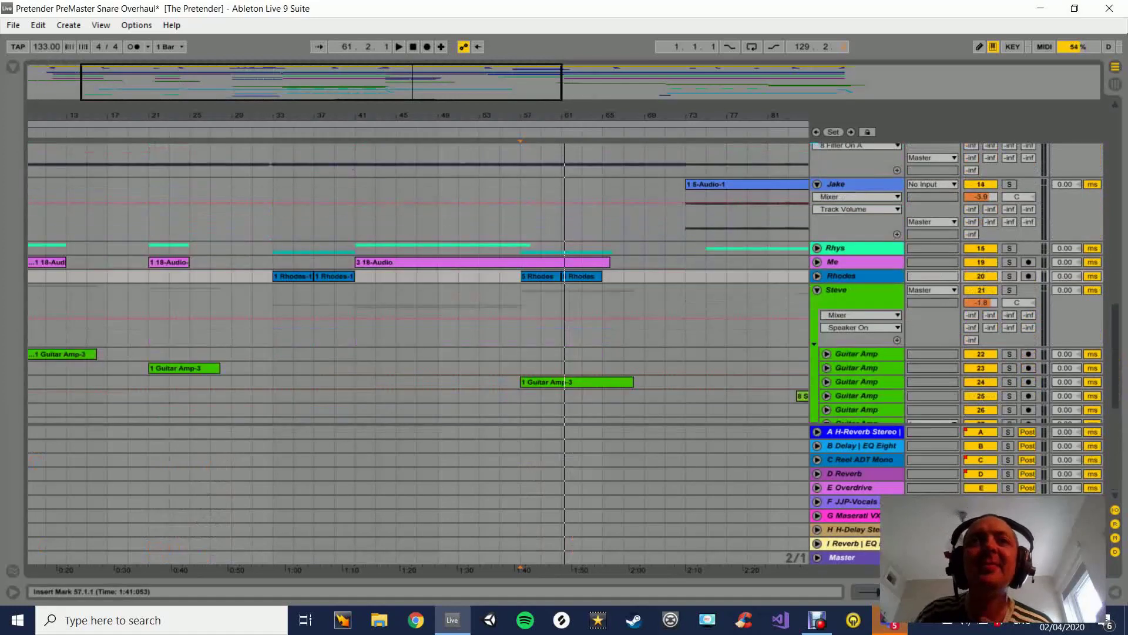
{"action": "scroll", "coordinate": [487, 282], "scroll_direction": "down", "scroll_amount": 5}
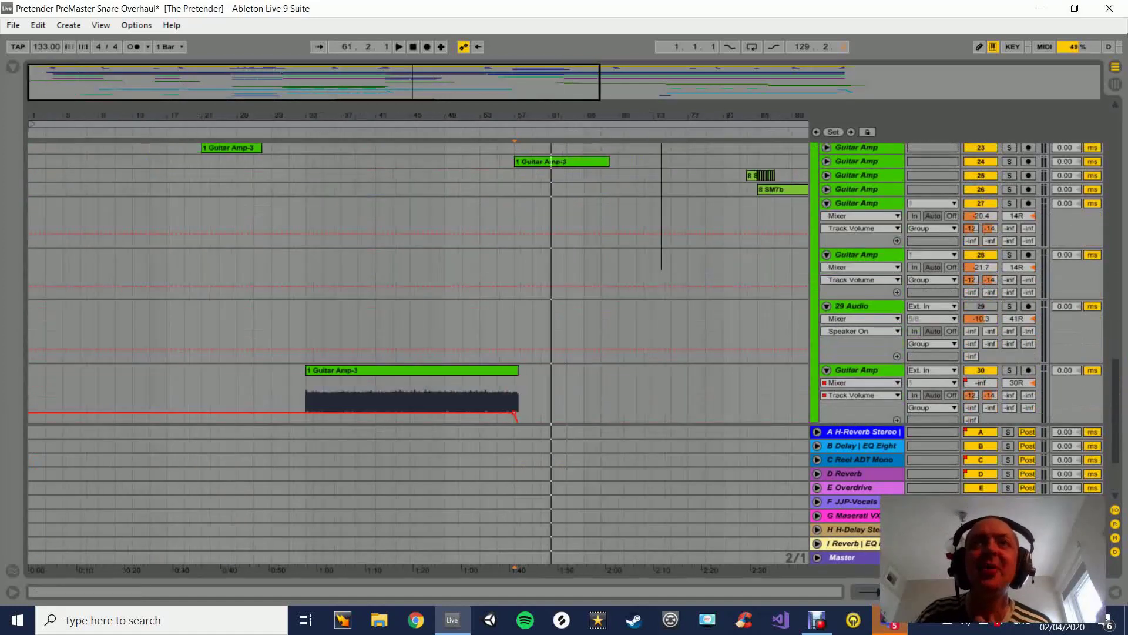
{"action": "scroll", "coordinate": [487, 282], "scroll_direction": "up", "scroll_amount": 3}
{"action": "scroll", "coordinate": [411, 282], "scroll_direction": "down", "scroll_amount": 3}
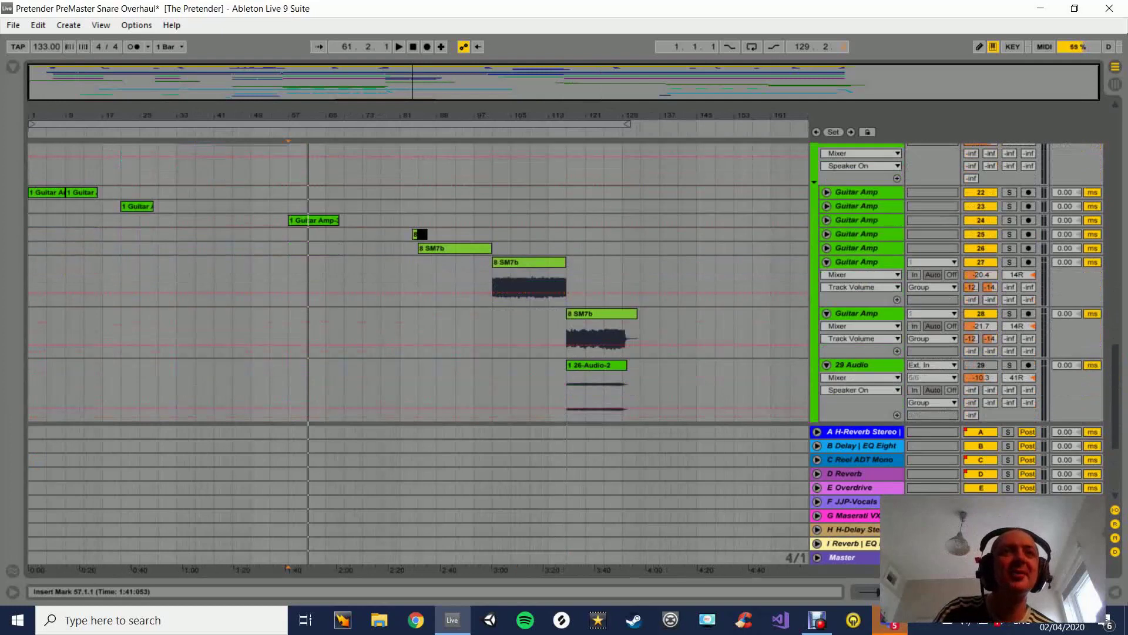
{"action": "scroll", "coordinate": [412, 282], "scroll_direction": "down", "scroll_amount": 1}
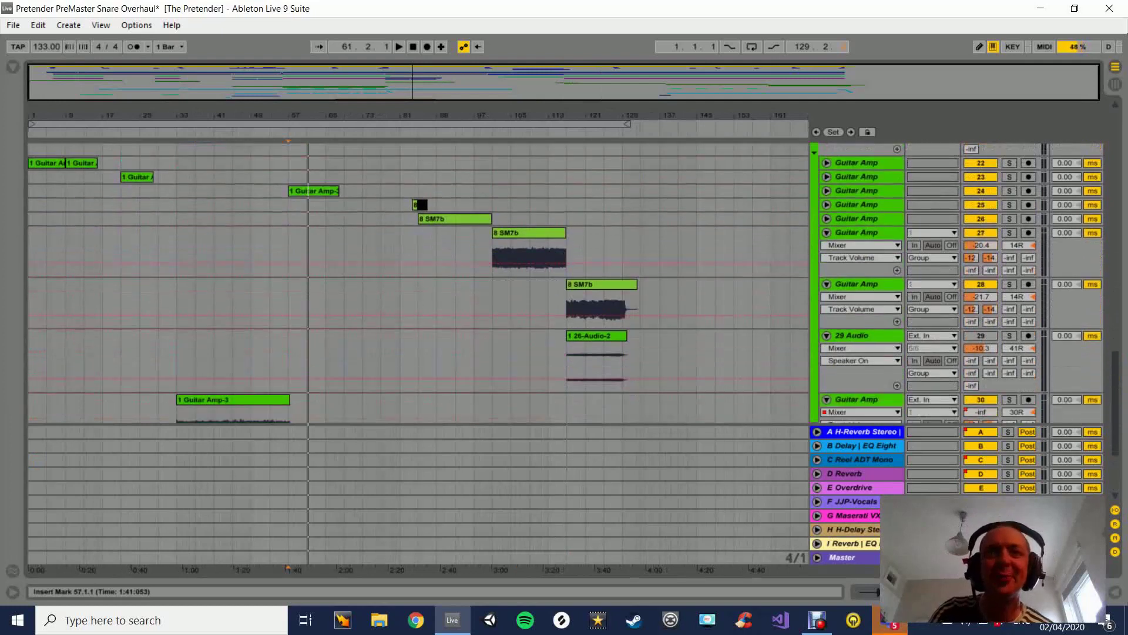
{"action": "scroll", "coordinate": [411, 283], "scroll_direction": "up", "scroll_amount": 3}
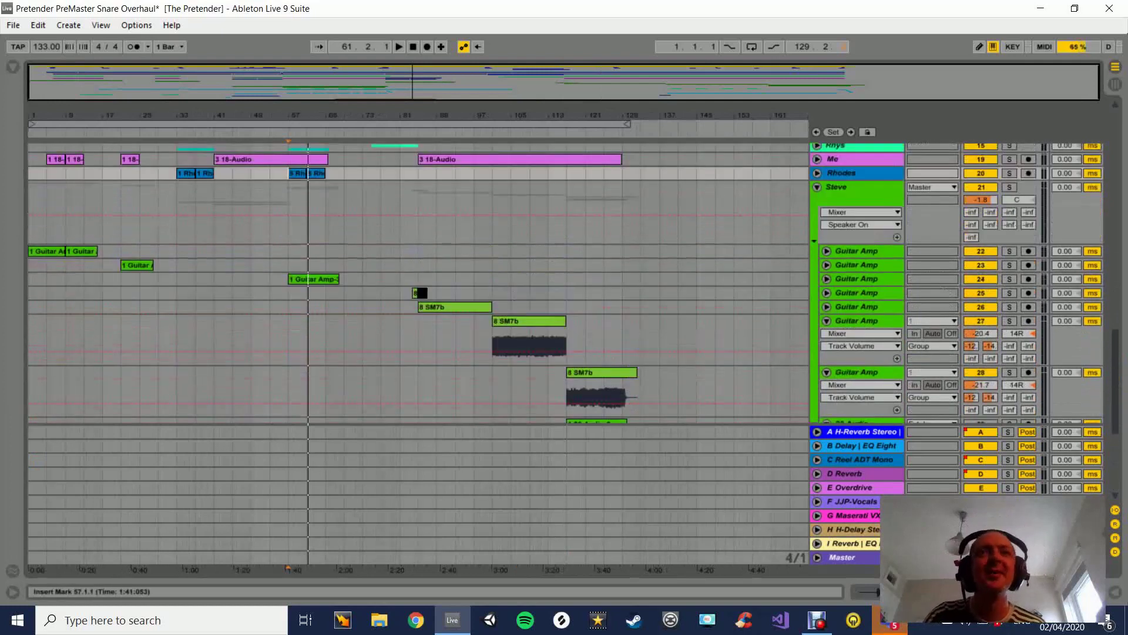
{"action": "scroll", "coordinate": [411, 282], "scroll_direction": "down", "scroll_amount": 8}
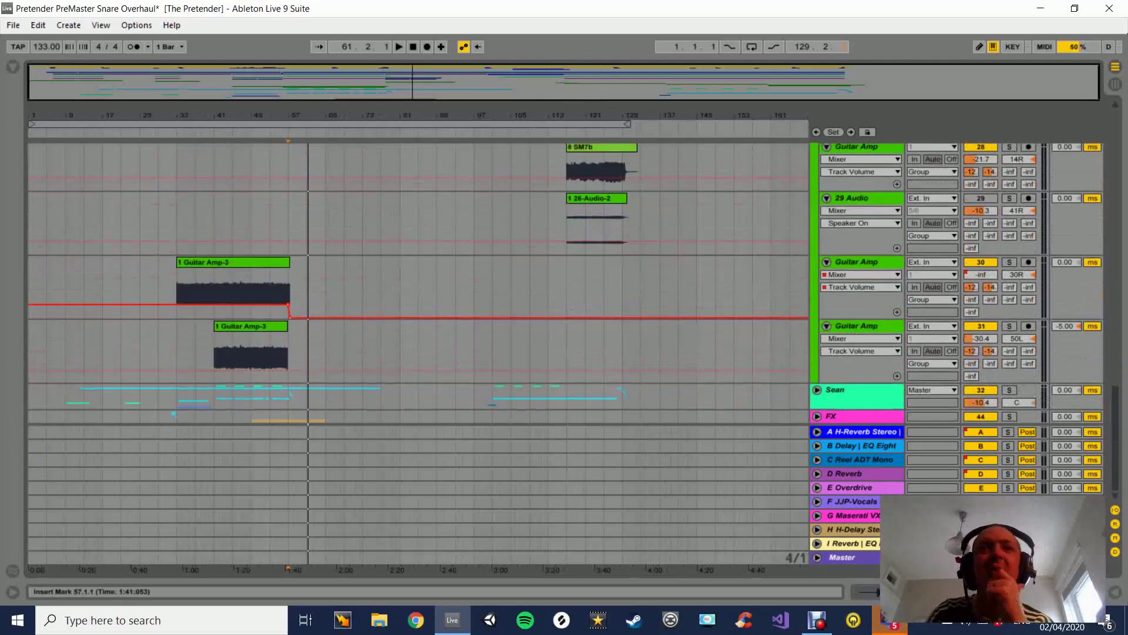
{"action": "scroll", "coordinate": [411, 282], "scroll_direction": "up", "scroll_amount": 8}
{"action": "scroll", "coordinate": [411, 282], "scroll_direction": "down", "scroll_amount": 5}
{"action": "scroll", "coordinate": [412, 282], "scroll_direction": "down", "scroll_amount": 3}
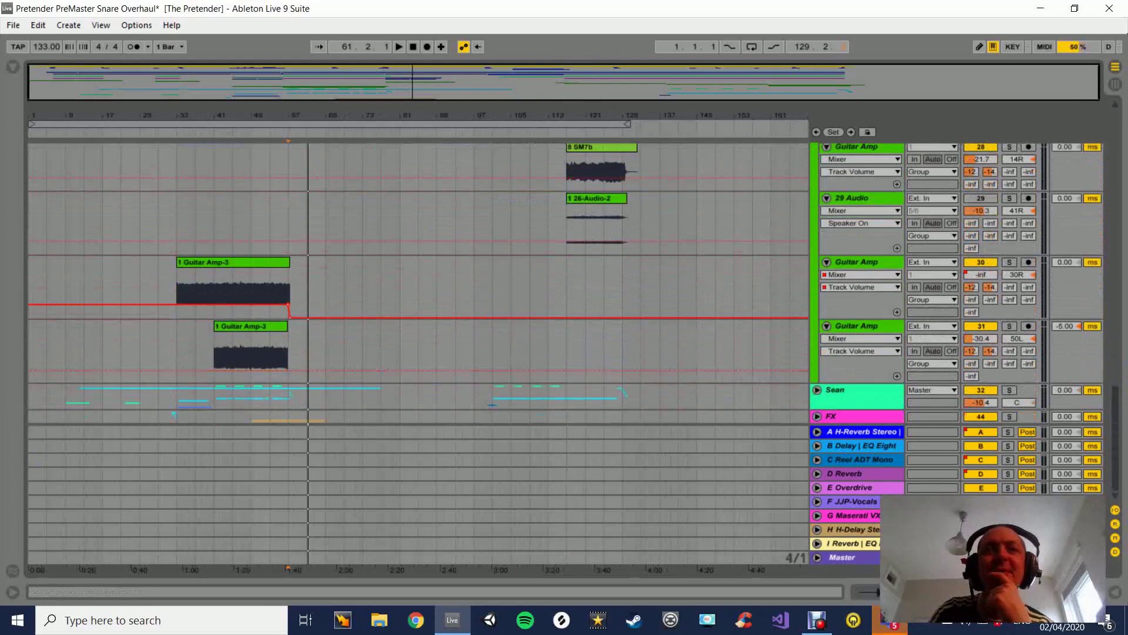
{"action": "scroll", "coordinate": [411, 282], "scroll_direction": "up", "scroll_amount": 10}
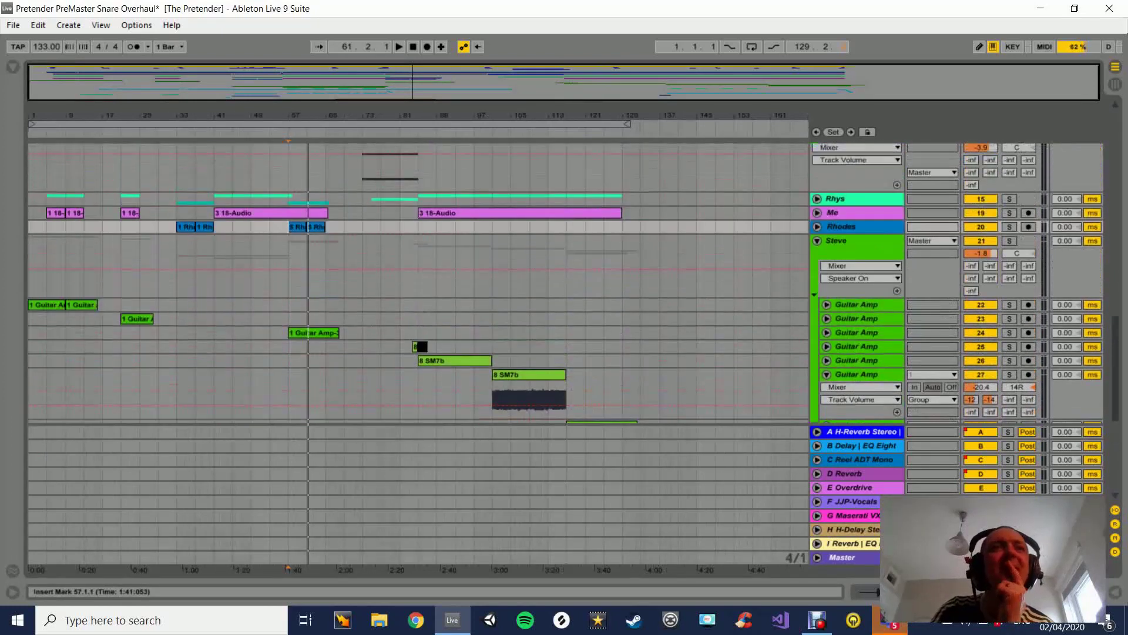
Unfold Guitar Amp tracks 22, 23, 24 and 25 in the guitar group to show their waveforms and volume automation.
{"action": "left_click", "coordinate": [857, 304]}
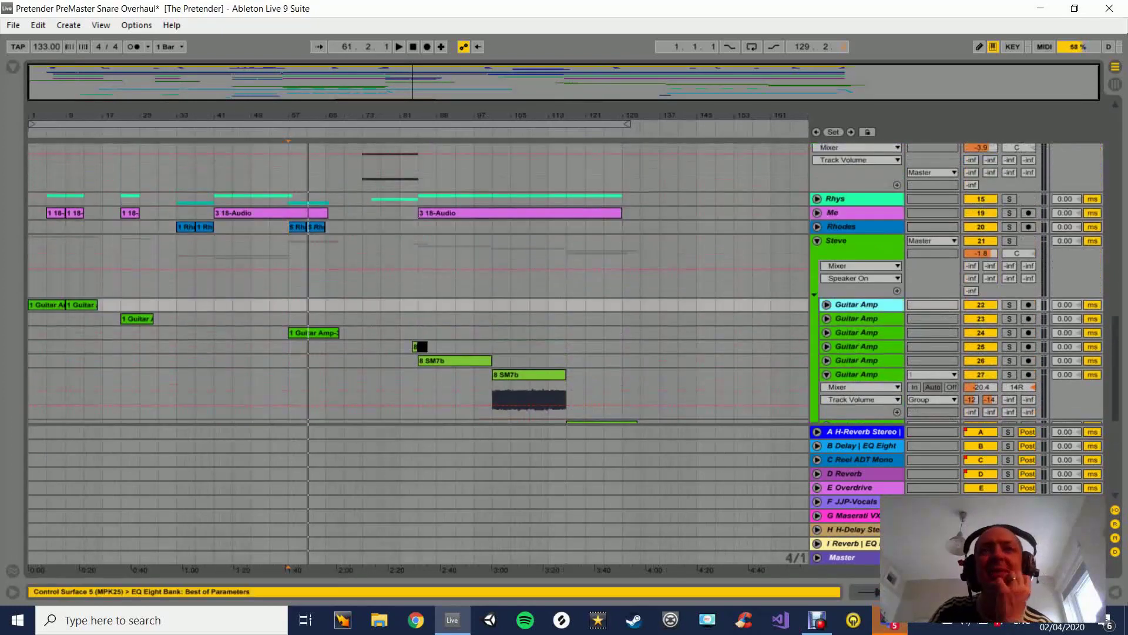
{"action": "left_click", "coordinate": [827, 304]}
{"action": "scroll", "coordinate": [827, 304], "scroll_direction": "down", "scroll_amount": 1}
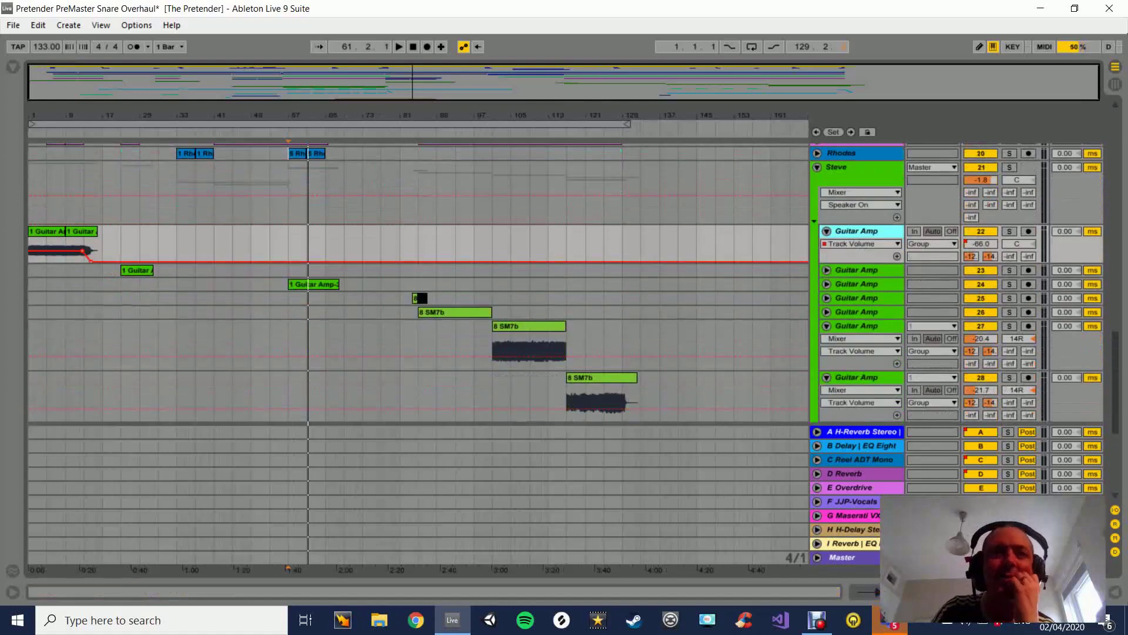
{"action": "key", "text": "Down"}
{"action": "key", "text": "Right"}
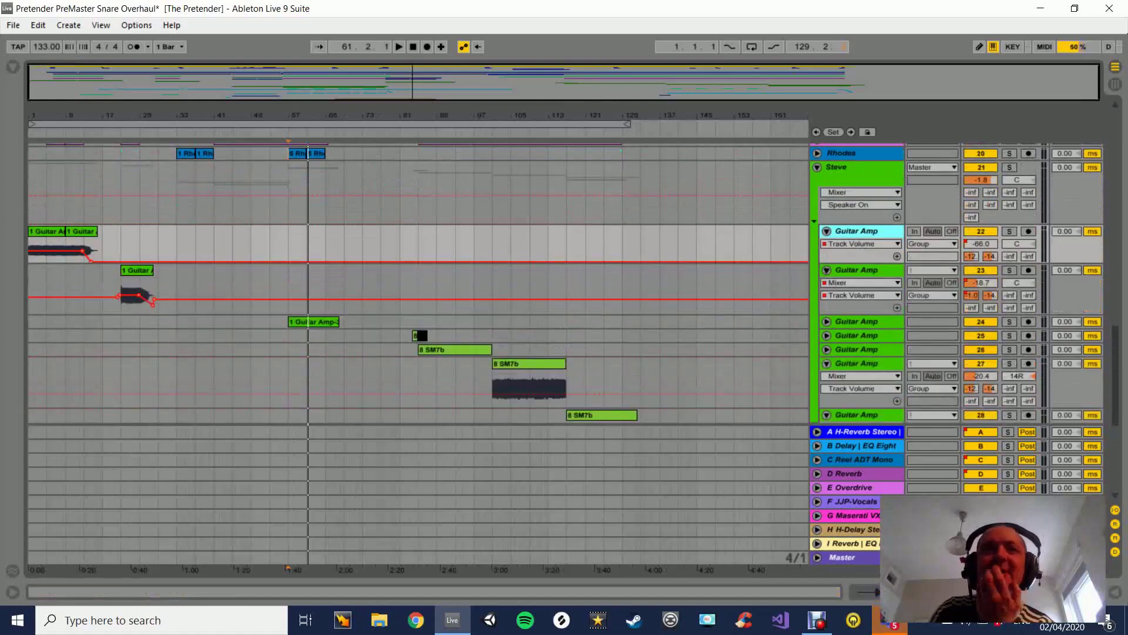
{"action": "scroll", "coordinate": [411, 282], "scroll_direction": "down", "scroll_amount": 3}
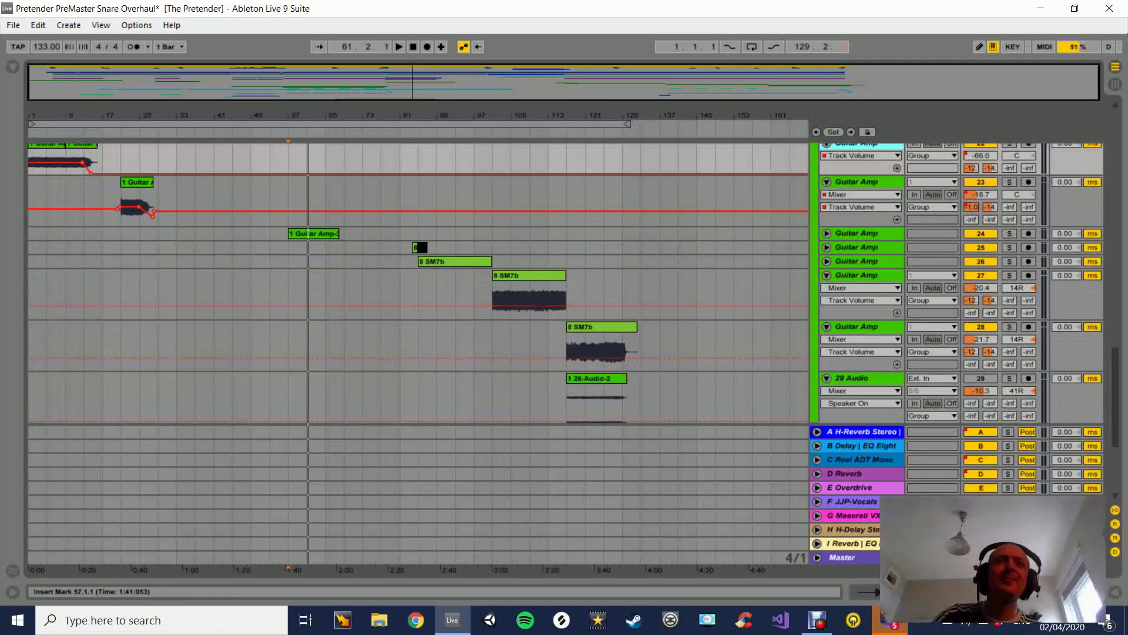
{"action": "left_click", "coordinate": [827, 233]}
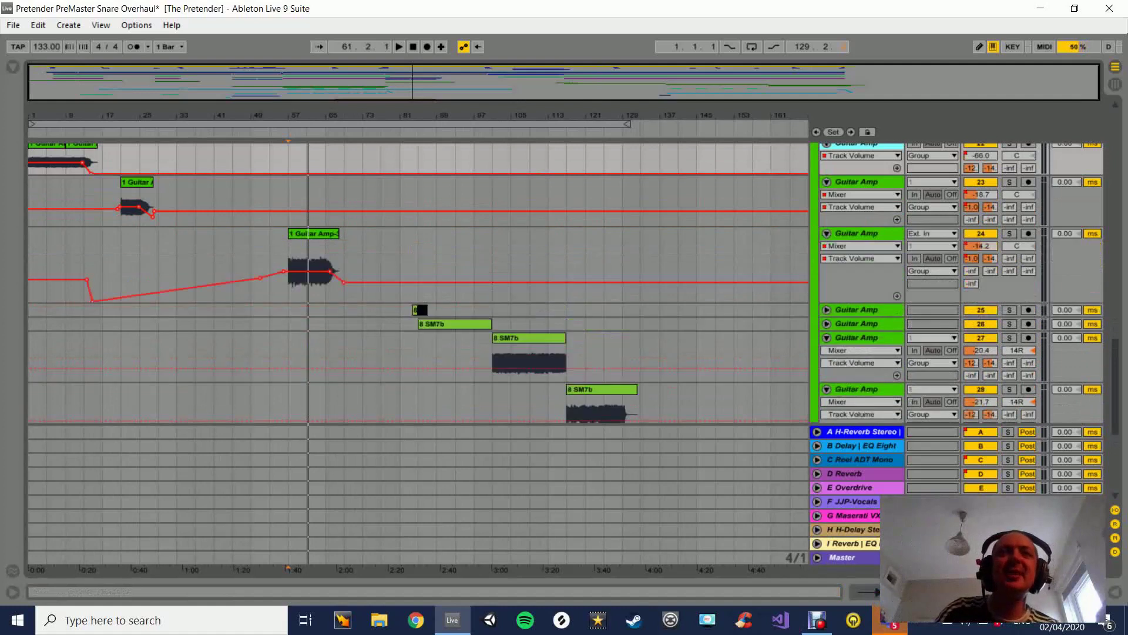
{"action": "scroll", "coordinate": [827, 233], "scroll_direction": "down", "scroll_amount": 1}
{"action": "left_click", "coordinate": [826, 280]}
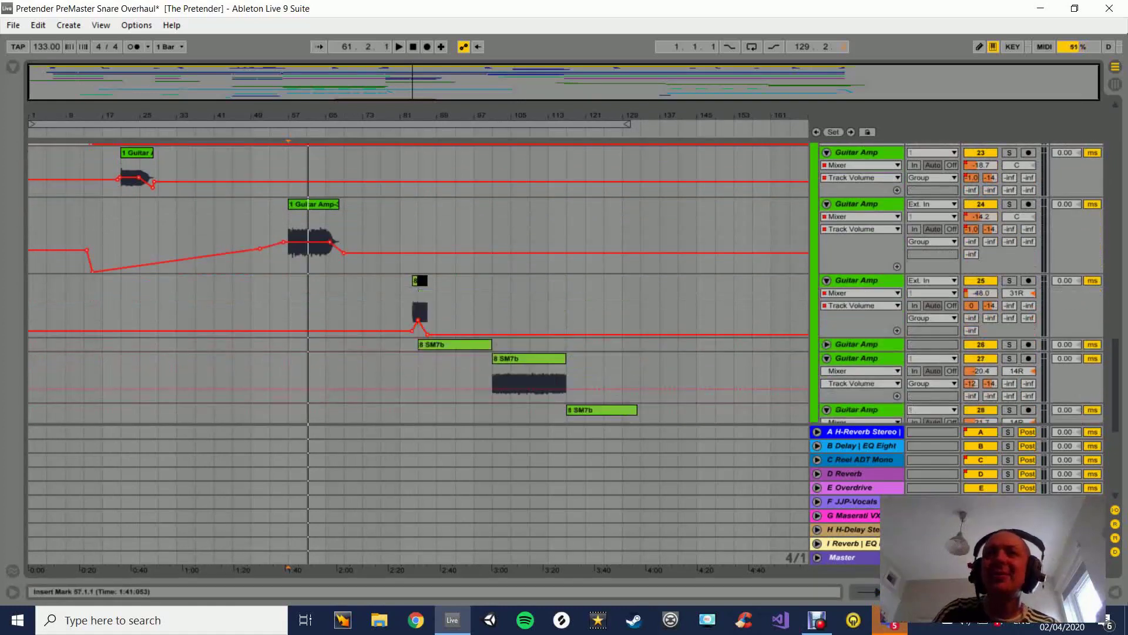
Look over the arrangement from the drum tracks down to Guitar Amp tracks 30 and 31 at the end of the guitar group.
{"action": "scroll", "coordinate": [418, 282], "scroll_direction": "up", "scroll_amount": 15}
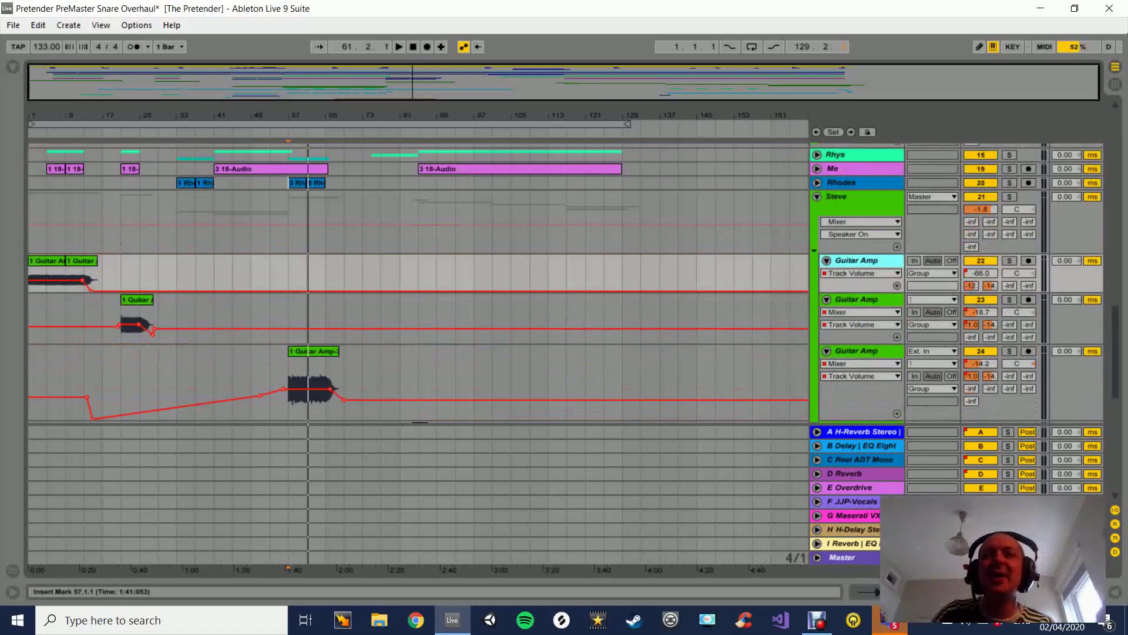
{"action": "scroll", "coordinate": [418, 282], "scroll_direction": "up", "scroll_amount": 5}
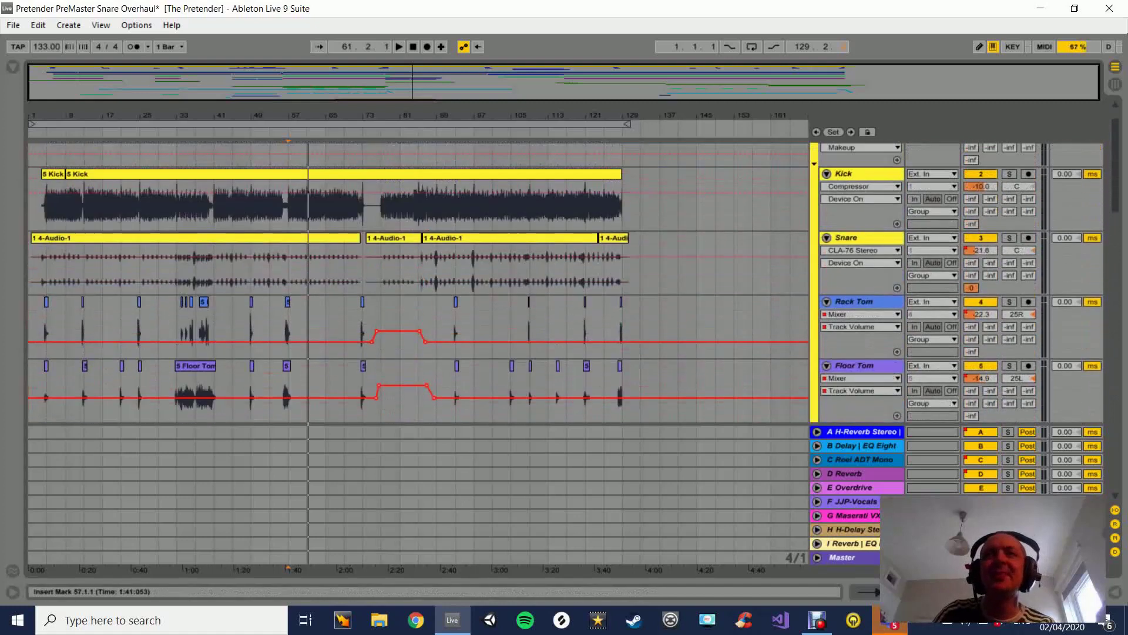
{"action": "scroll", "coordinate": [418, 282], "scroll_direction": "down", "scroll_amount": 8}
{"action": "scroll", "coordinate": [418, 282], "scroll_direction": "down", "scroll_amount": 12}
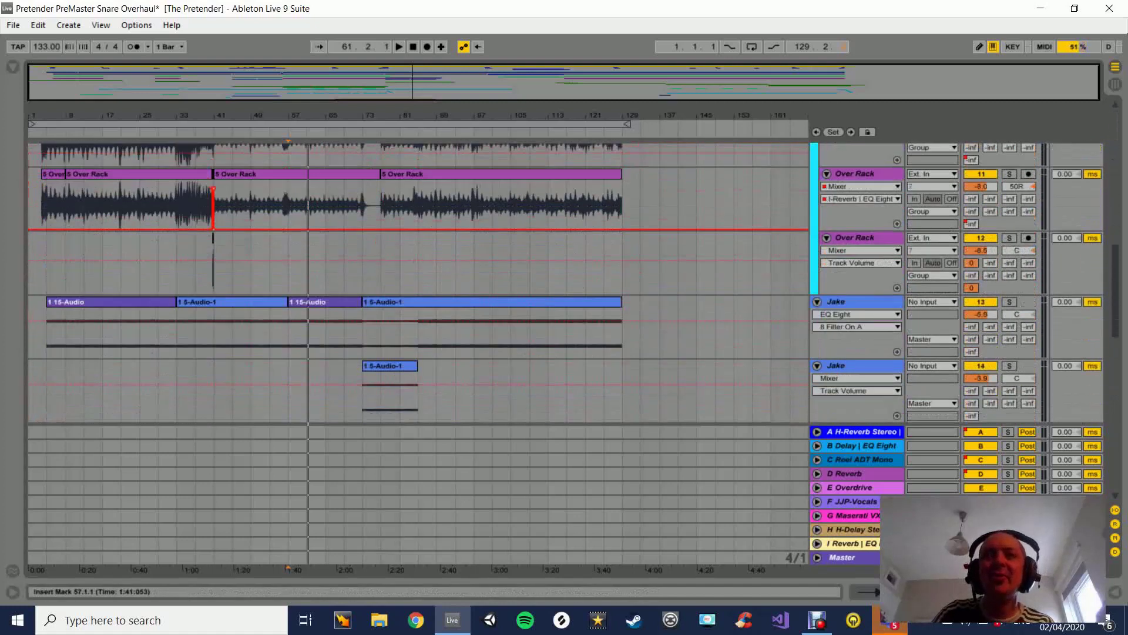
{"action": "scroll", "coordinate": [418, 282], "scroll_direction": "down", "scroll_amount": 5}
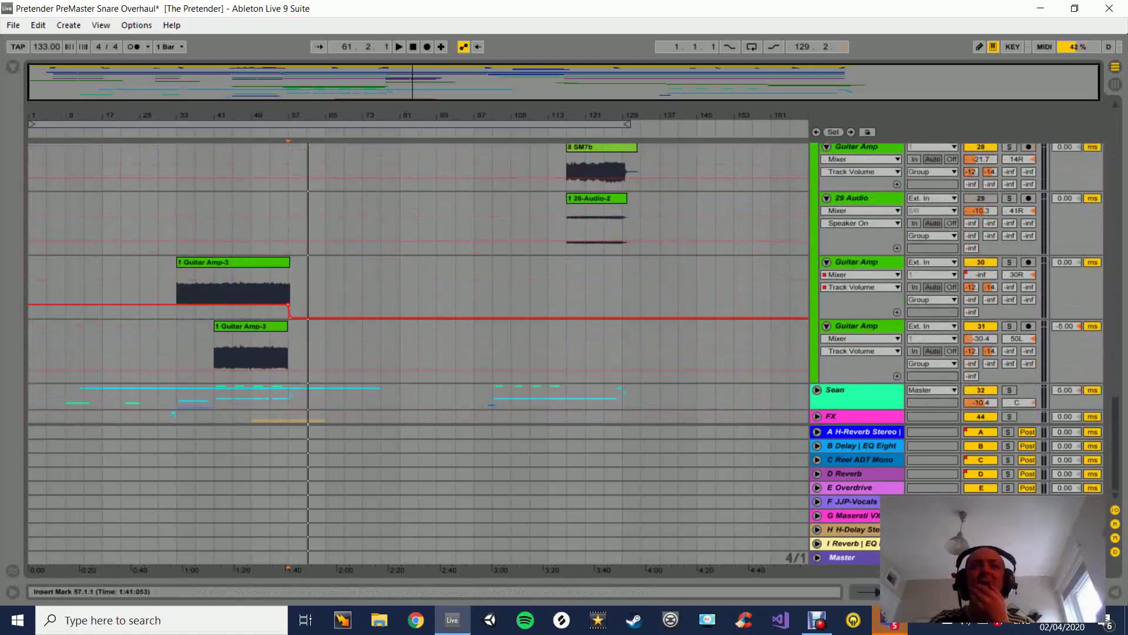
{"action": "scroll", "coordinate": [418, 282], "scroll_direction": "up", "scroll_amount": 10}
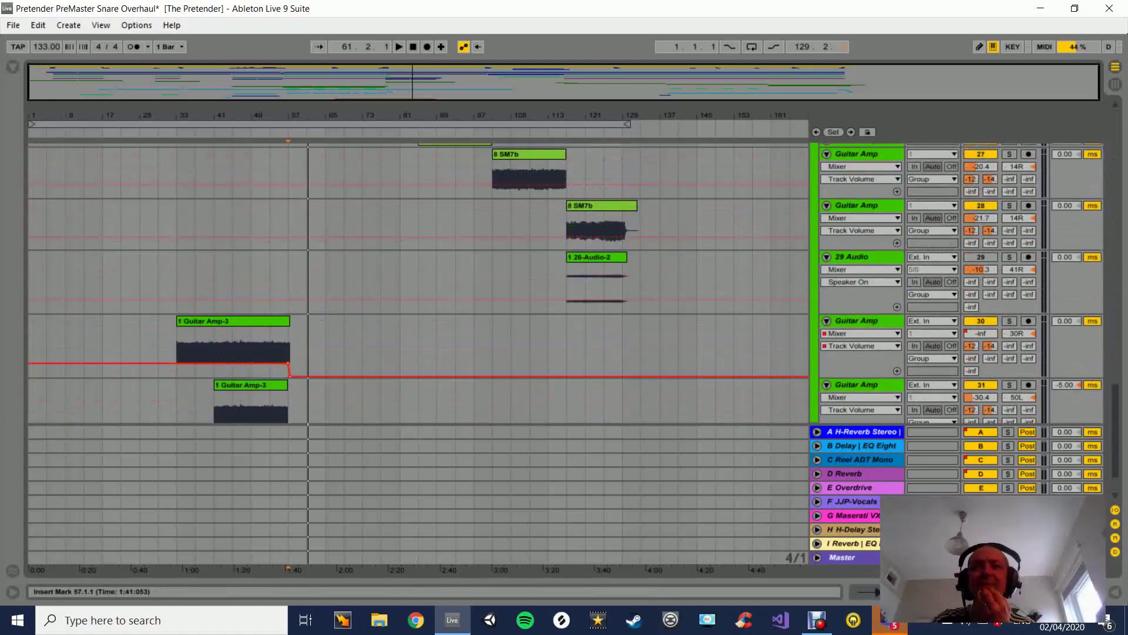
{"action": "scroll", "coordinate": [418, 282], "scroll_direction": "down", "scroll_amount": 8}
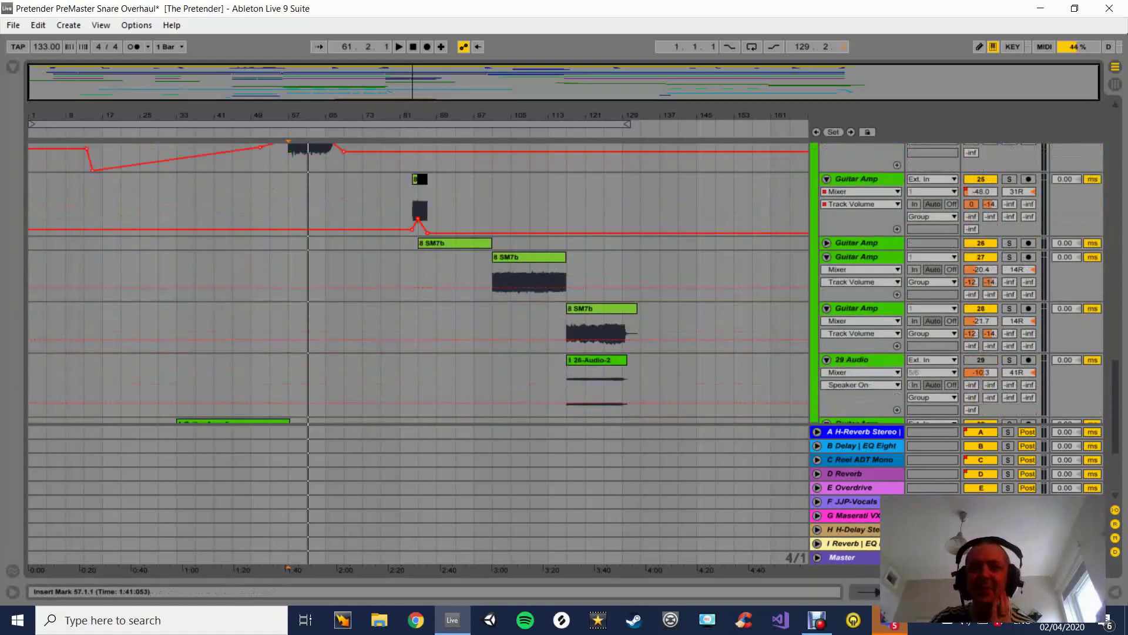
Select Guitar Amp track 30, and show the device chain of Guitar Amp track 31.
{"action": "scroll", "coordinate": [418, 282], "scroll_direction": "down", "scroll_amount": 5}
{"action": "left_click", "coordinate": [857, 262]}
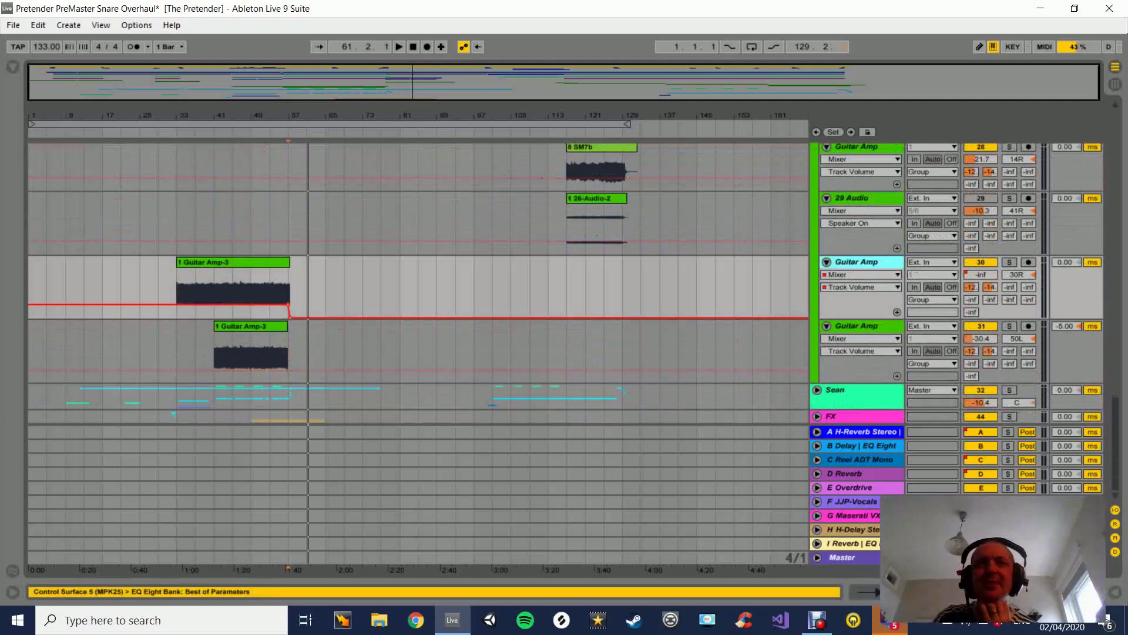
{"action": "double_click", "coordinate": [857, 326]}
{"action": "scroll", "coordinate": [418, 206], "scroll_direction": "up", "scroll_amount": 5}
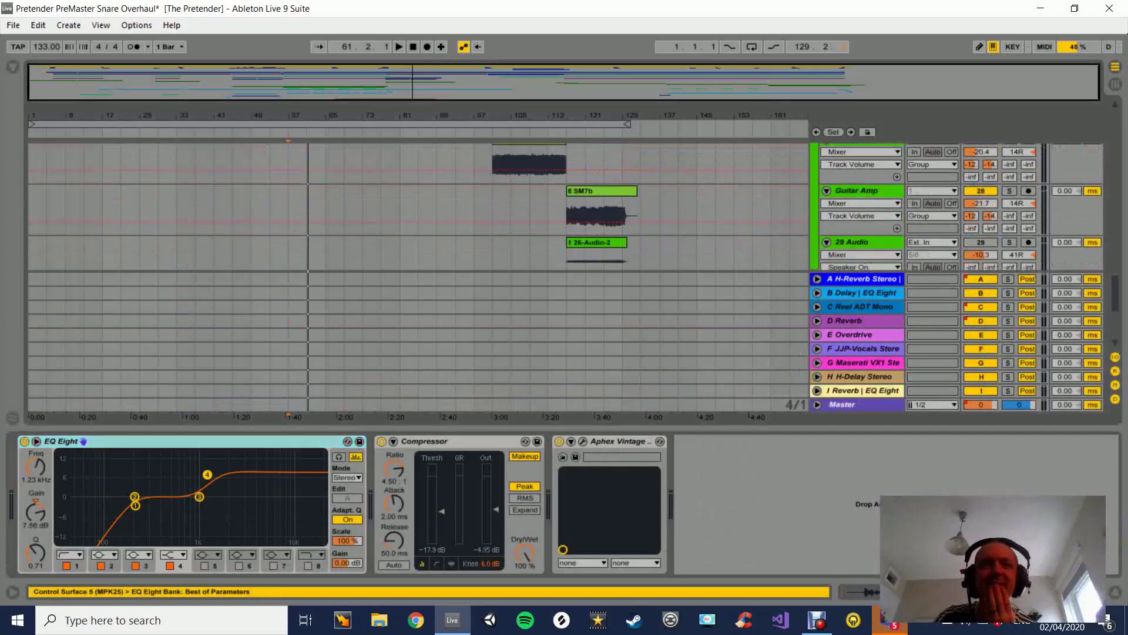
{"action": "scroll", "coordinate": [418, 265], "scroll_direction": "up", "scroll_amount": 3}
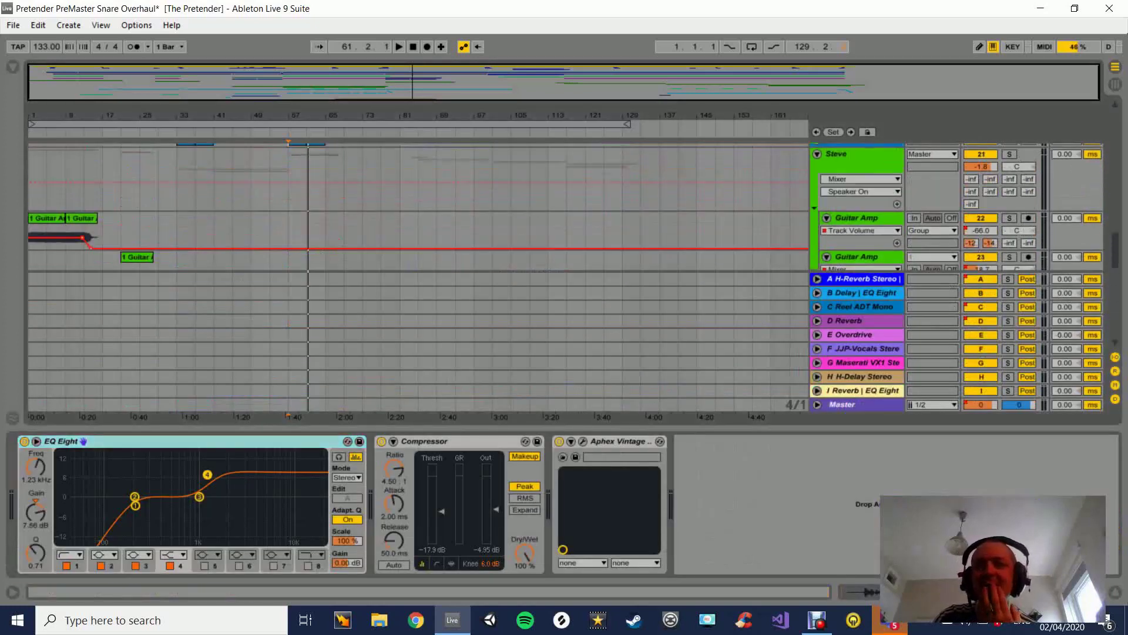
Compare the EQ Eight and Compressor chains of Guitar Amp tracks 22 and 23.
{"action": "left_click", "coordinate": [1115, 591]}
{"action": "double_click", "coordinate": [856, 218]}
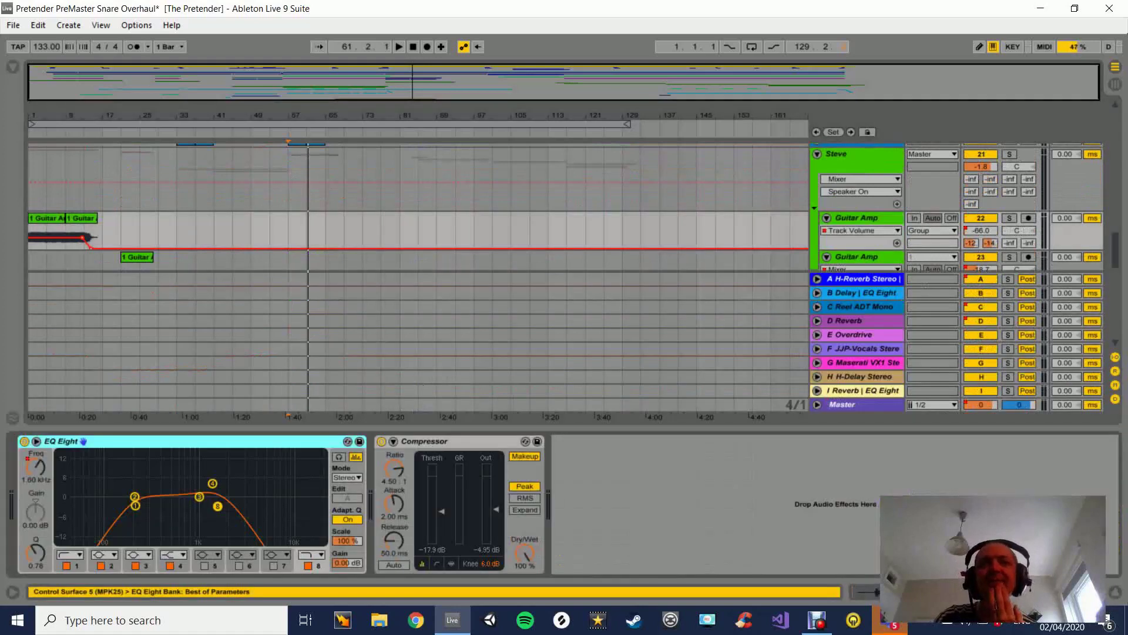
{"action": "scroll", "coordinate": [418, 235], "scroll_direction": "down", "scroll_amount": 2}
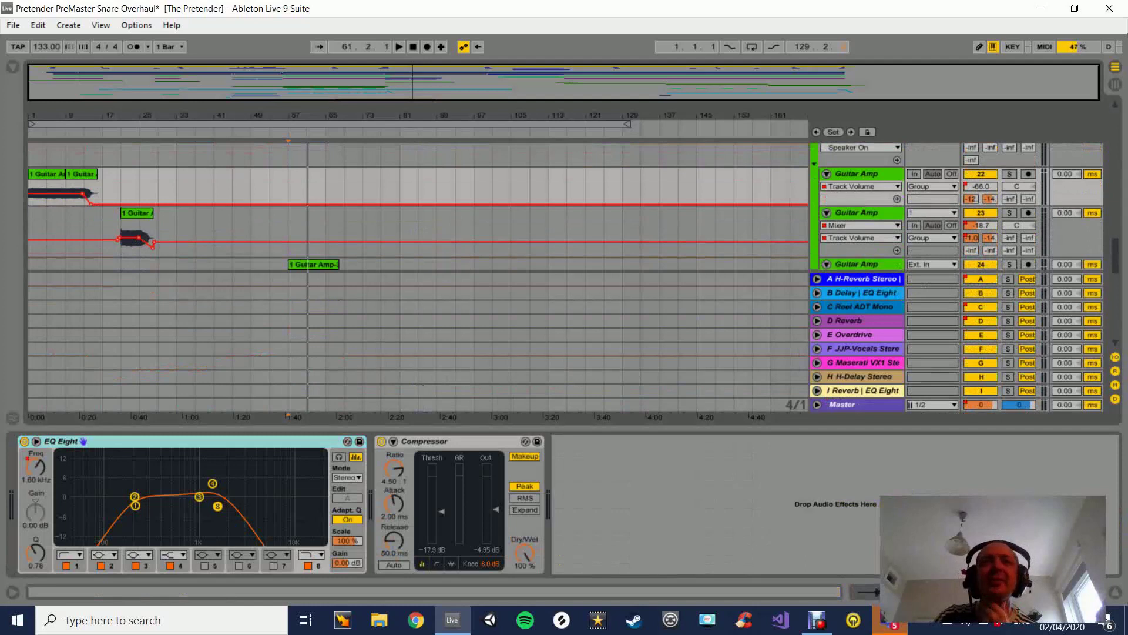
{"action": "left_click", "coordinate": [857, 213]}
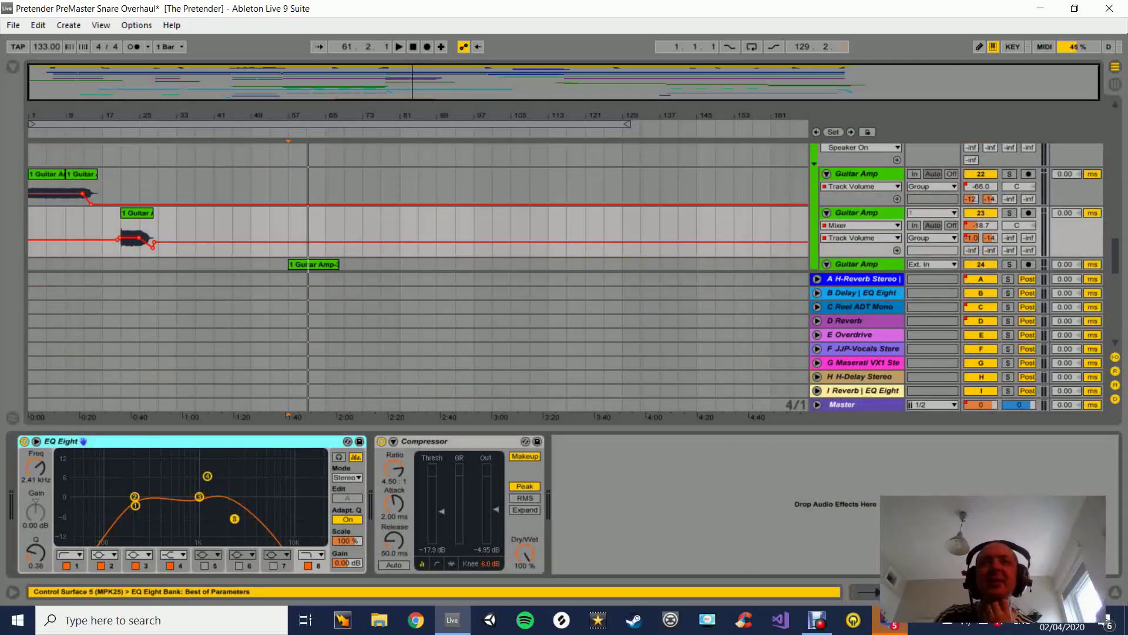
{"action": "left_click", "coordinate": [856, 174]}
{"action": "scroll", "coordinate": [857, 176], "scroll_direction": "down", "scroll_amount": 1}
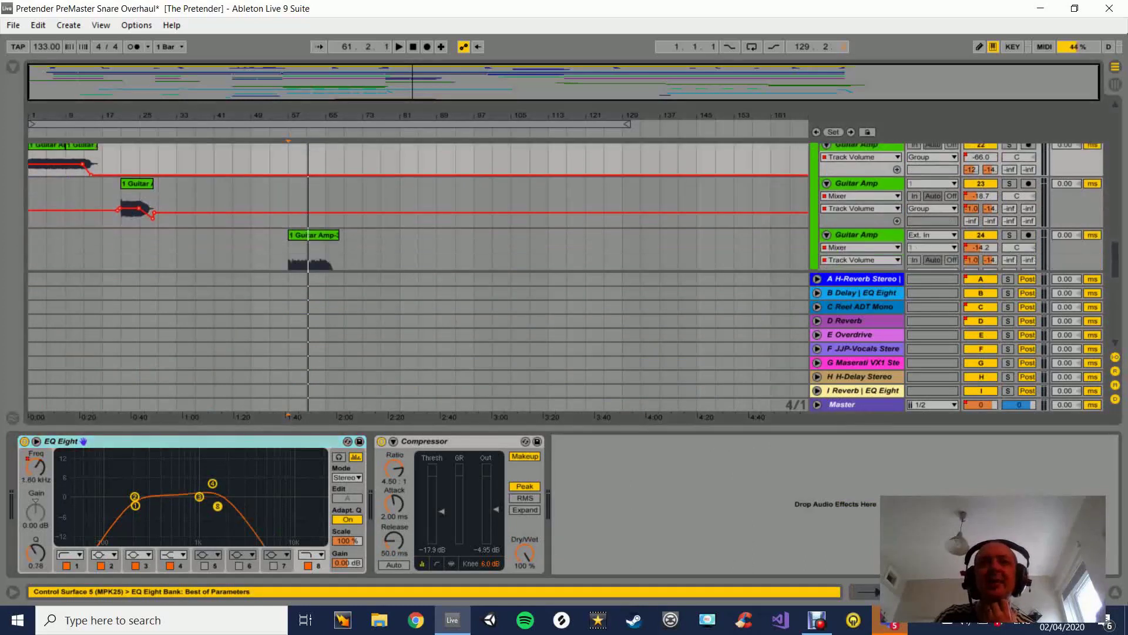
Step through the device chains from Guitar Amp track 24 down to the 29 Audio track.
{"action": "key", "text": "Down"}
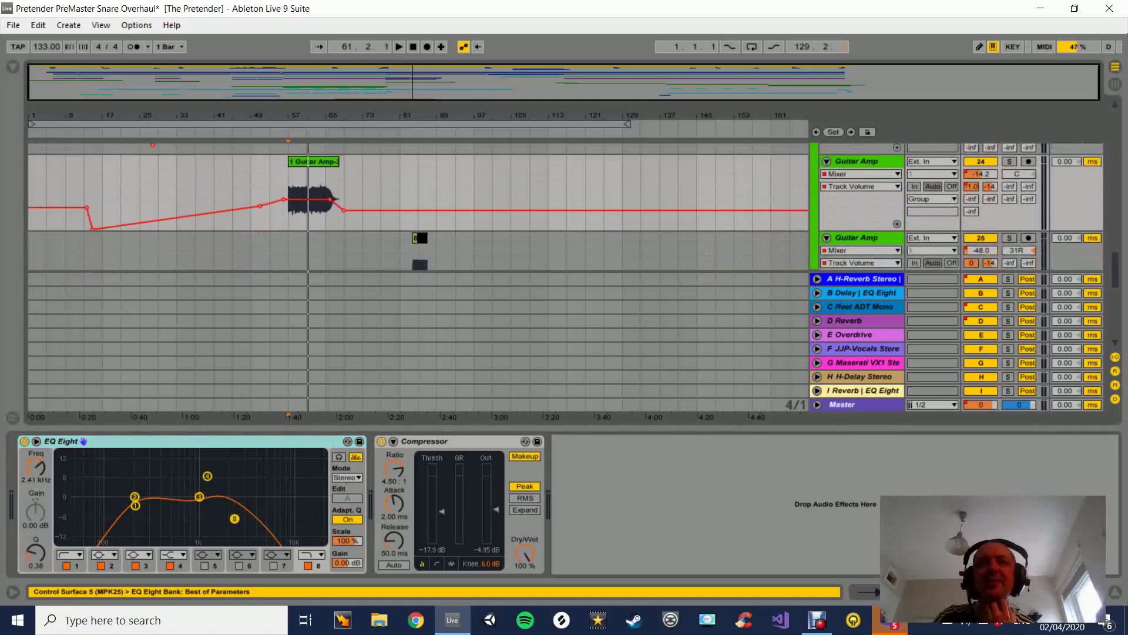
{"action": "key", "text": "Down"}
{"action": "key", "text": "Down"}
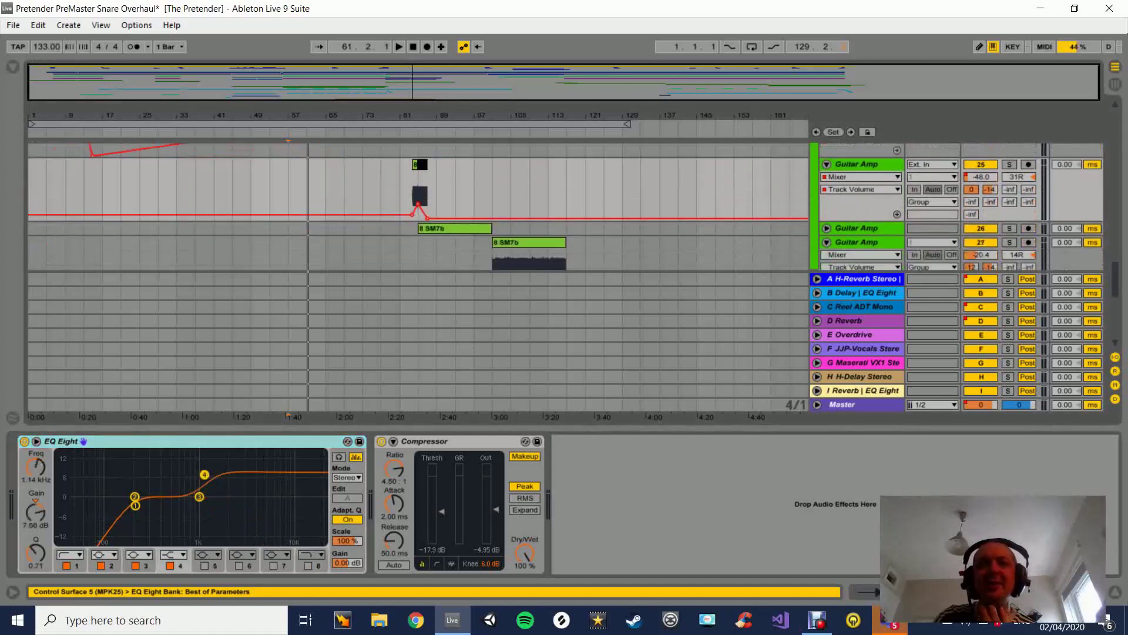
{"action": "key", "text": "Down"}
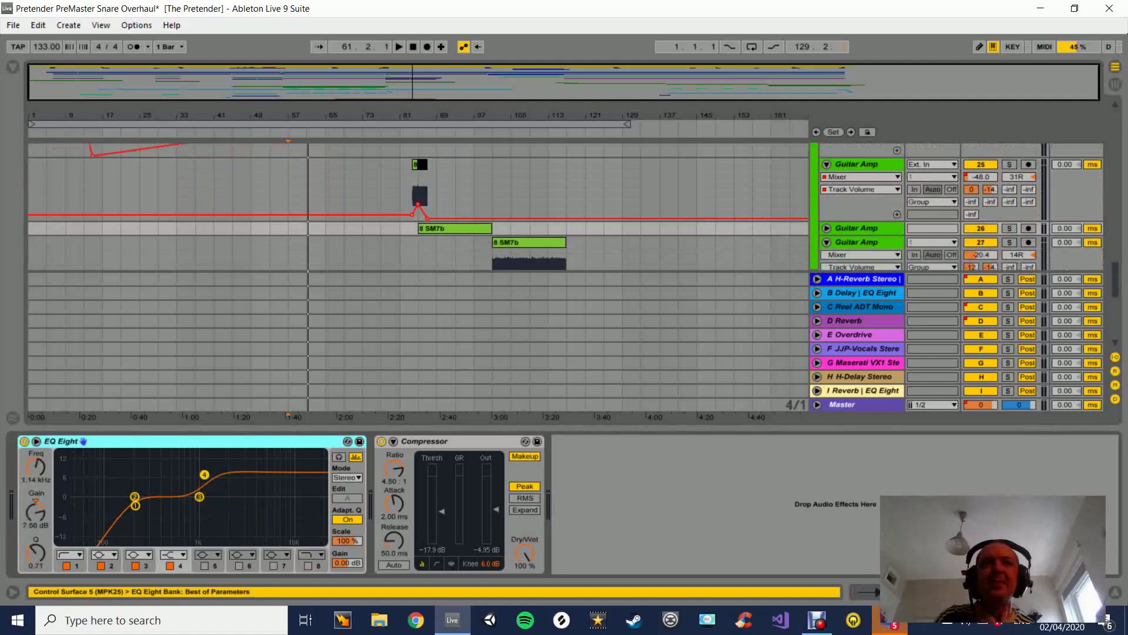
{"action": "key", "text": "Down"}
{"action": "key", "text": "Down"}
{"action": "key", "text": "Down"}
{"action": "key", "text": "Down"}
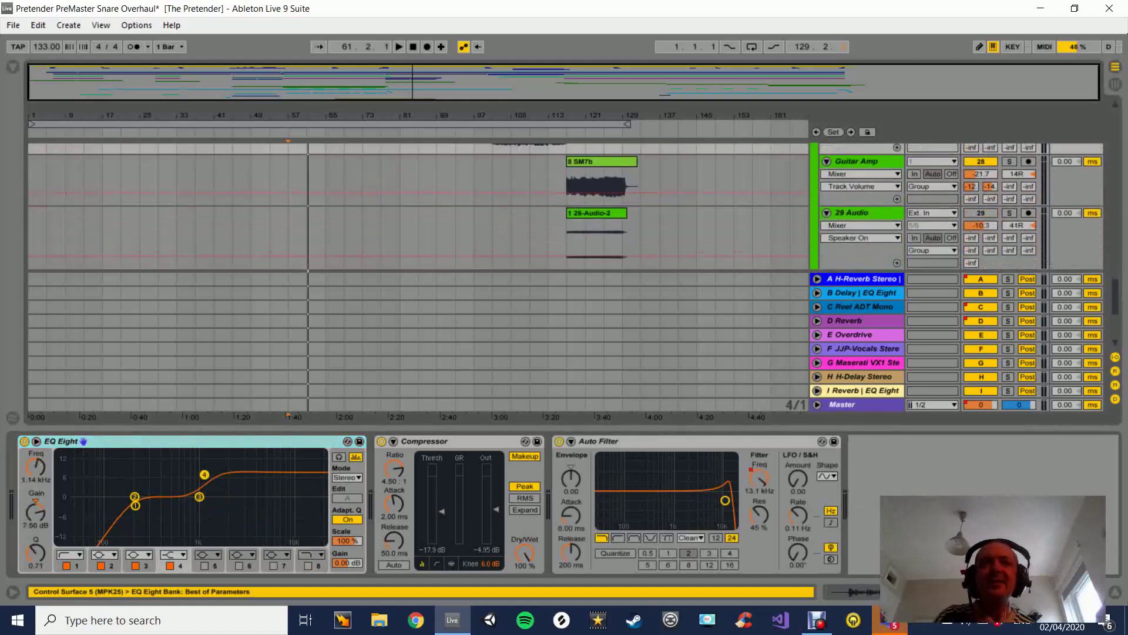
{"action": "key", "text": "Down"}
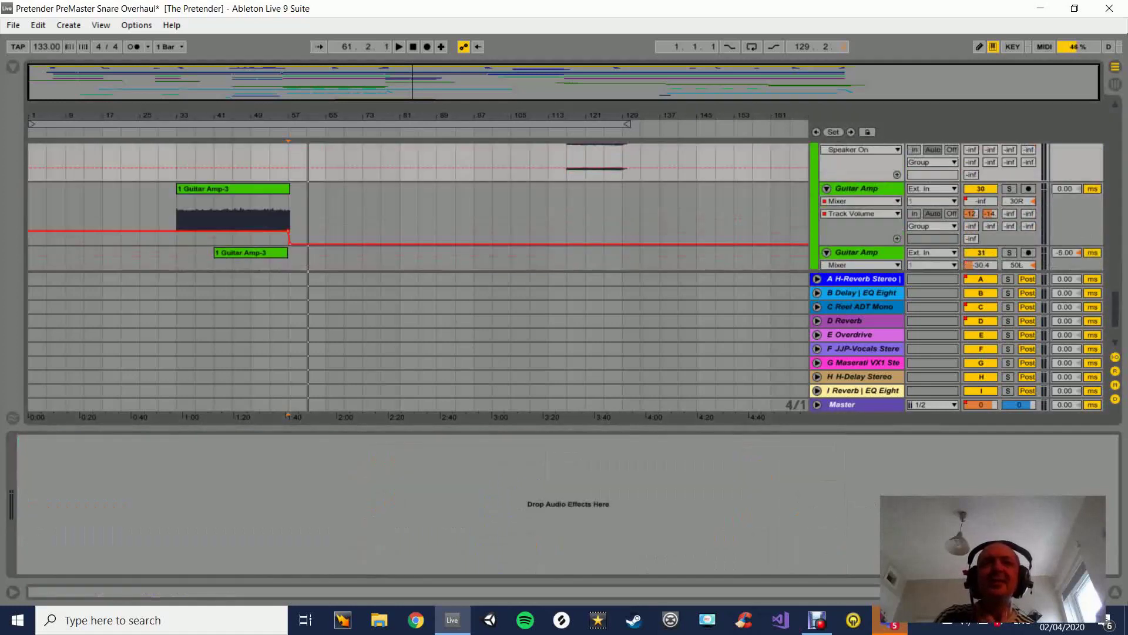
Review the device chains of Guitar Amp tracks 30 and 31, keeping Mixer as track 31's displayed automation device.
{"action": "key", "text": "Up"}
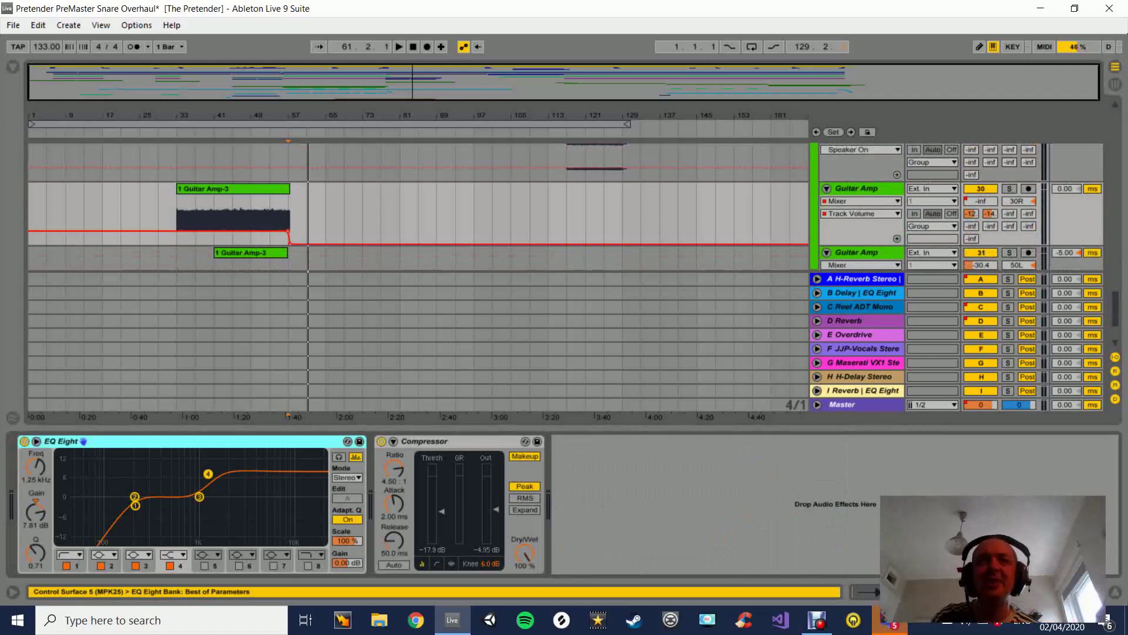
{"action": "scroll", "coordinate": [861, 223], "scroll_direction": "down", "scroll_amount": 1}
{"action": "left_click", "coordinate": [861, 206]}
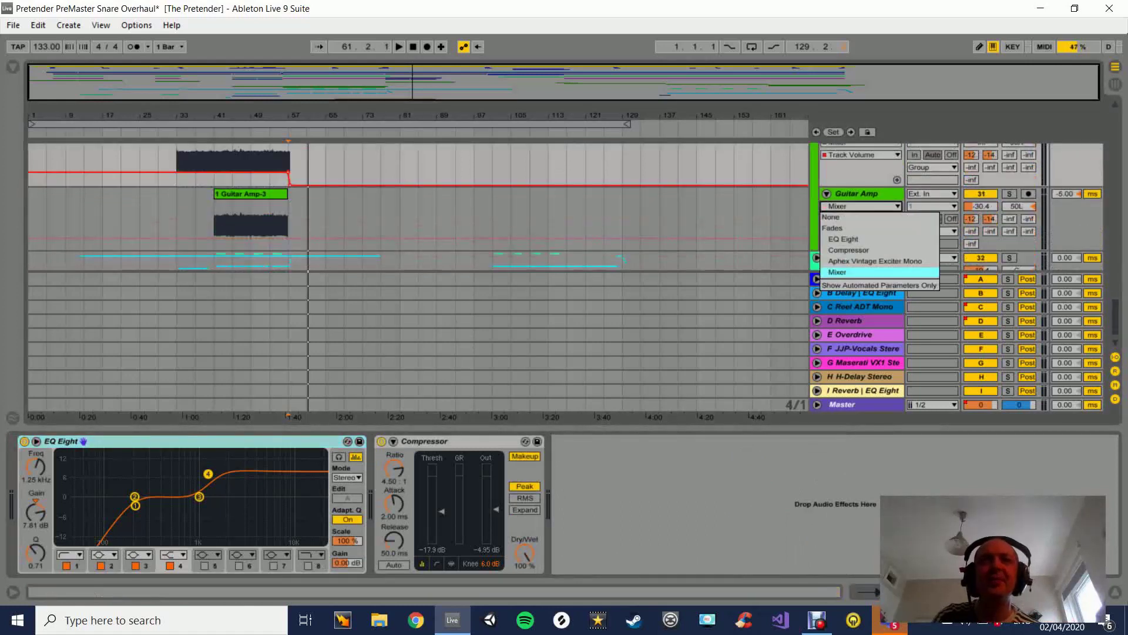
{"action": "left_click", "coordinate": [840, 272]}
{"action": "key", "text": "Down"}
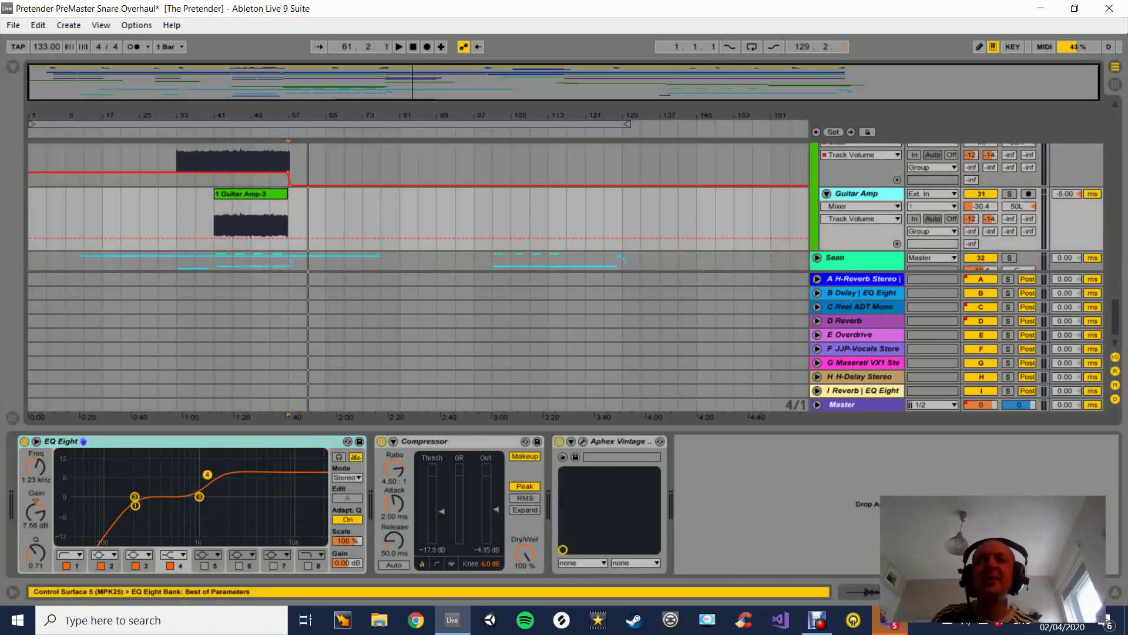
Return to the start of the guitar group and compare the EQ curves of Guitar Amp tracks 22, 23 and 25.
{"action": "scroll", "coordinate": [419, 208], "scroll_direction": "up", "scroll_amount": 6}
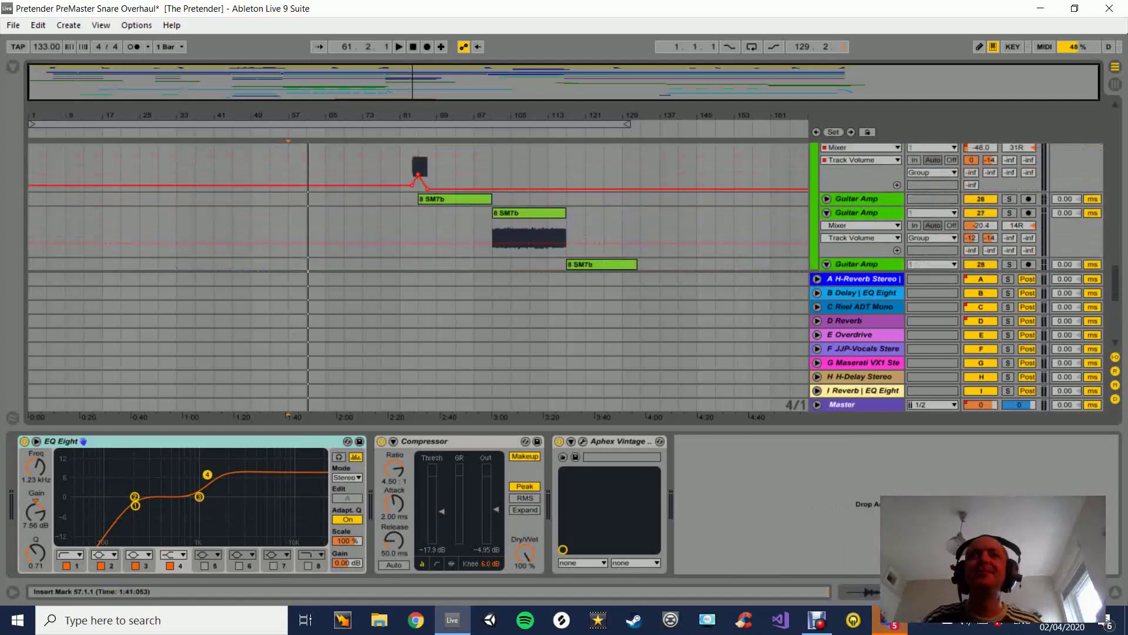
{"action": "scroll", "coordinate": [418, 207], "scroll_direction": "up", "scroll_amount": 3}
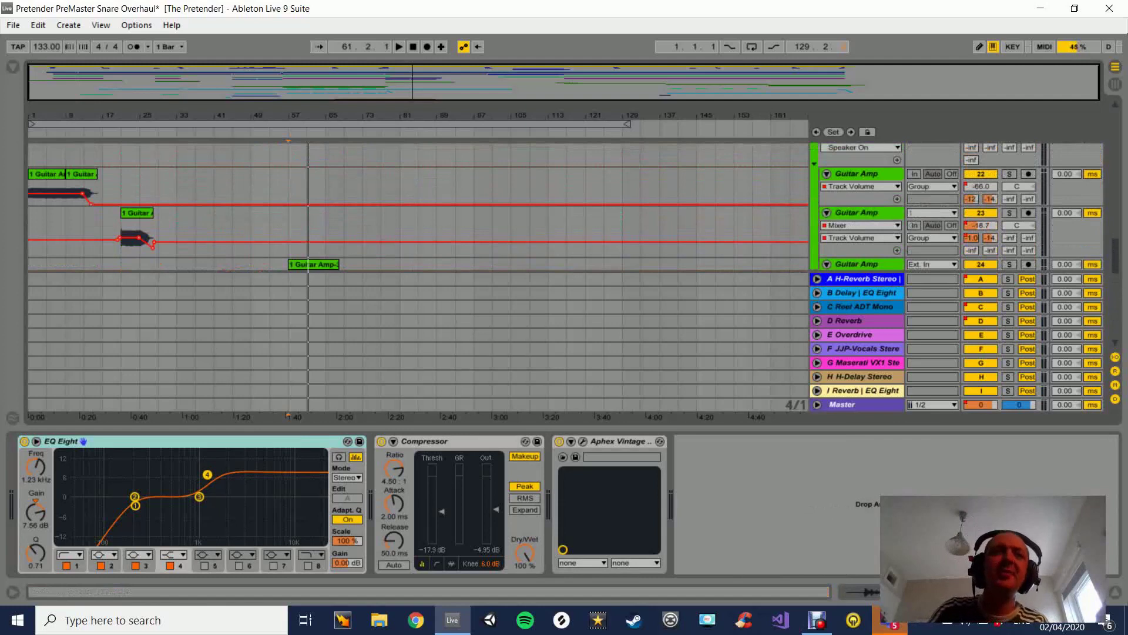
{"action": "left_click", "coordinate": [857, 174]}
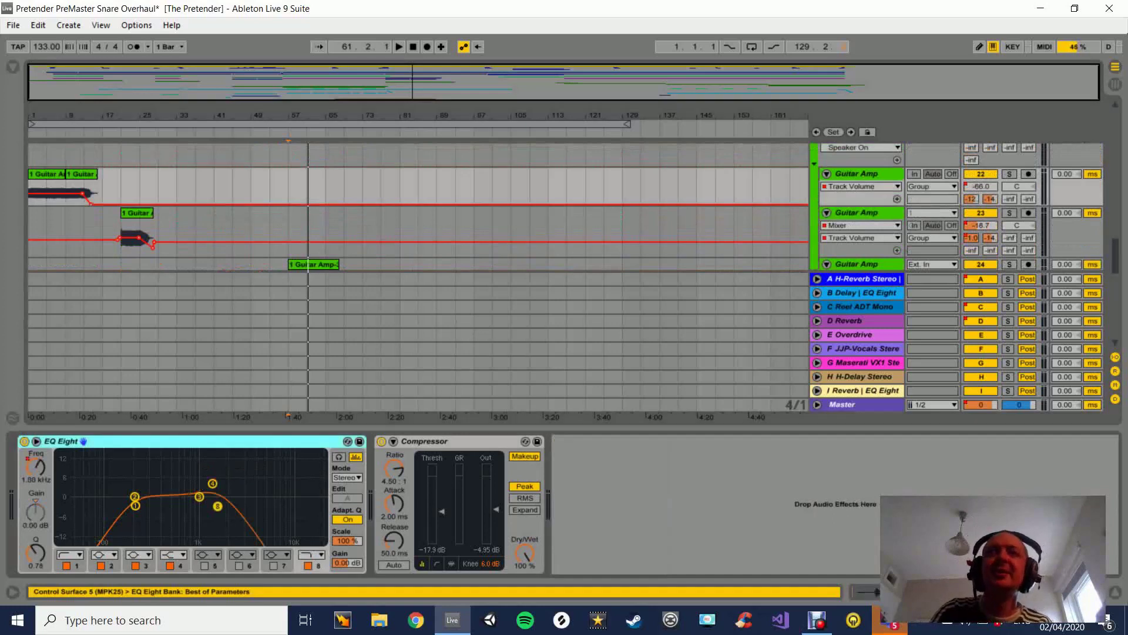
{"action": "left_click", "coordinate": [857, 213]}
{"action": "key", "text": "Down"}
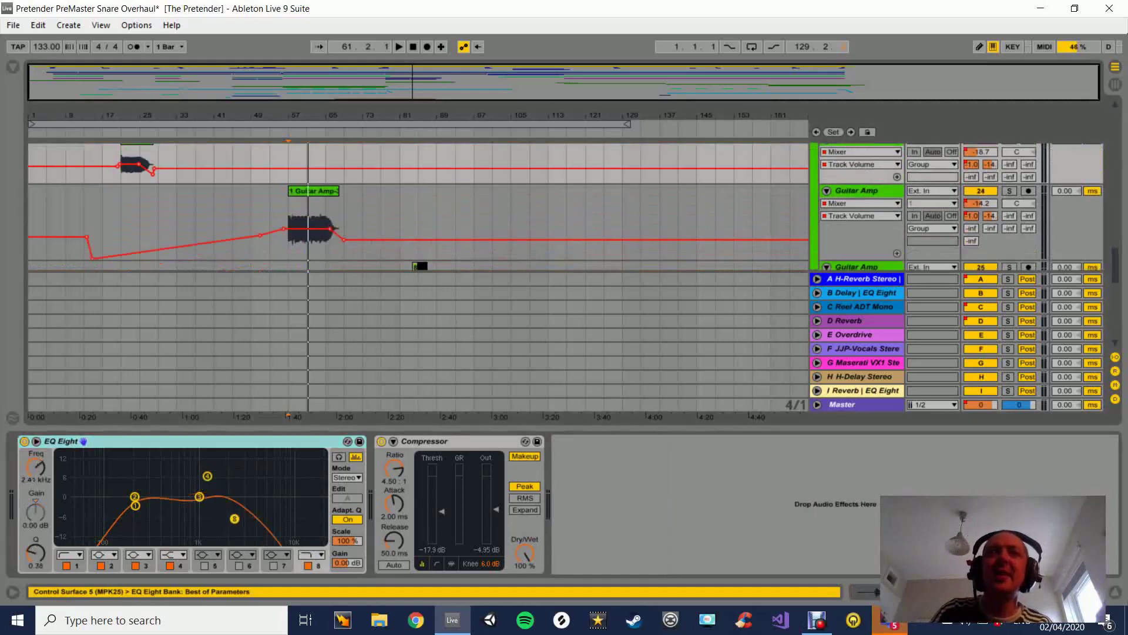
{"action": "double_click", "coordinate": [856, 267]}
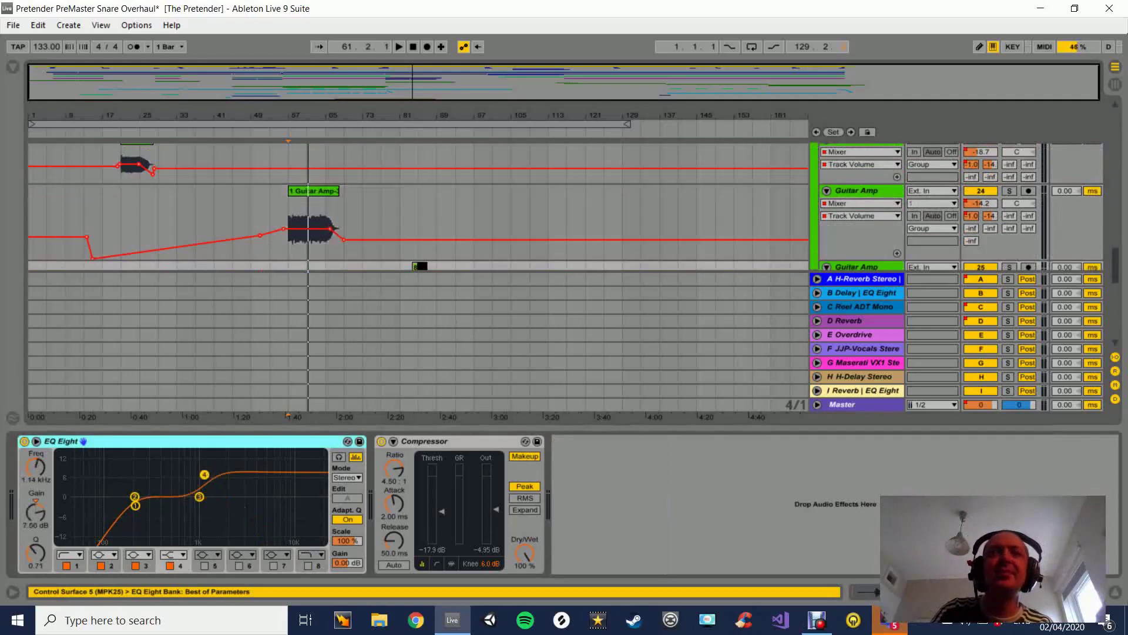
Review the device chains of Guitar Amp tracks 26 and 27, including the Auto Filter on track 27.
{"action": "scroll", "coordinate": [856, 253], "scroll_direction": "down", "scroll_amount": 2}
{"action": "left_click", "coordinate": [857, 213]}
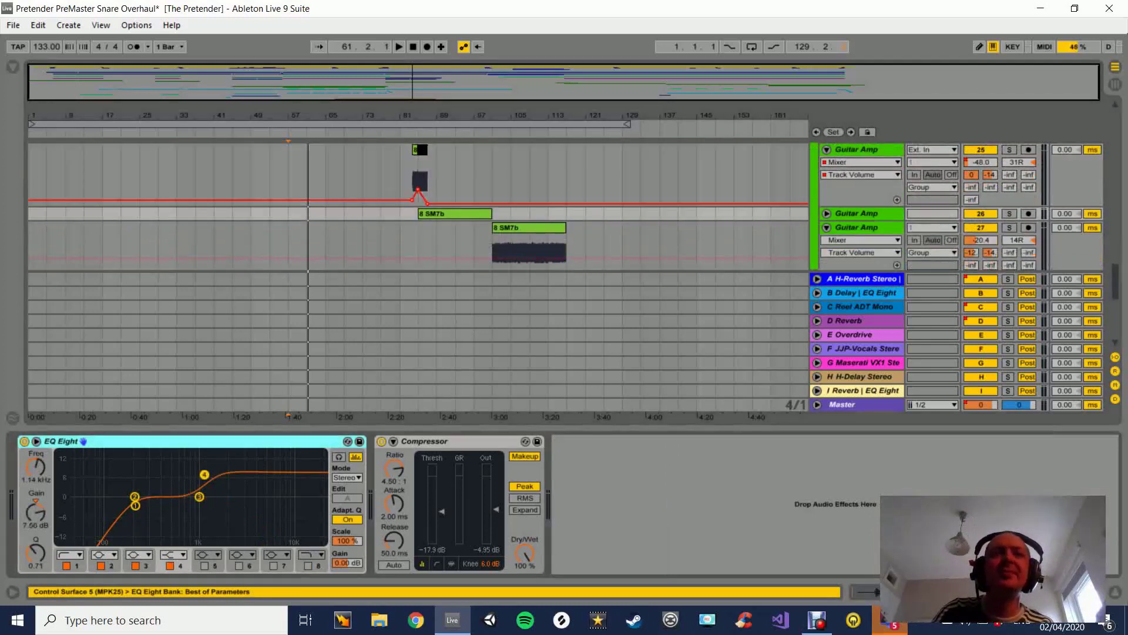
{"action": "double_click", "coordinate": [857, 227]}
{"action": "scroll", "coordinate": [856, 227], "scroll_direction": "down", "scroll_amount": 2}
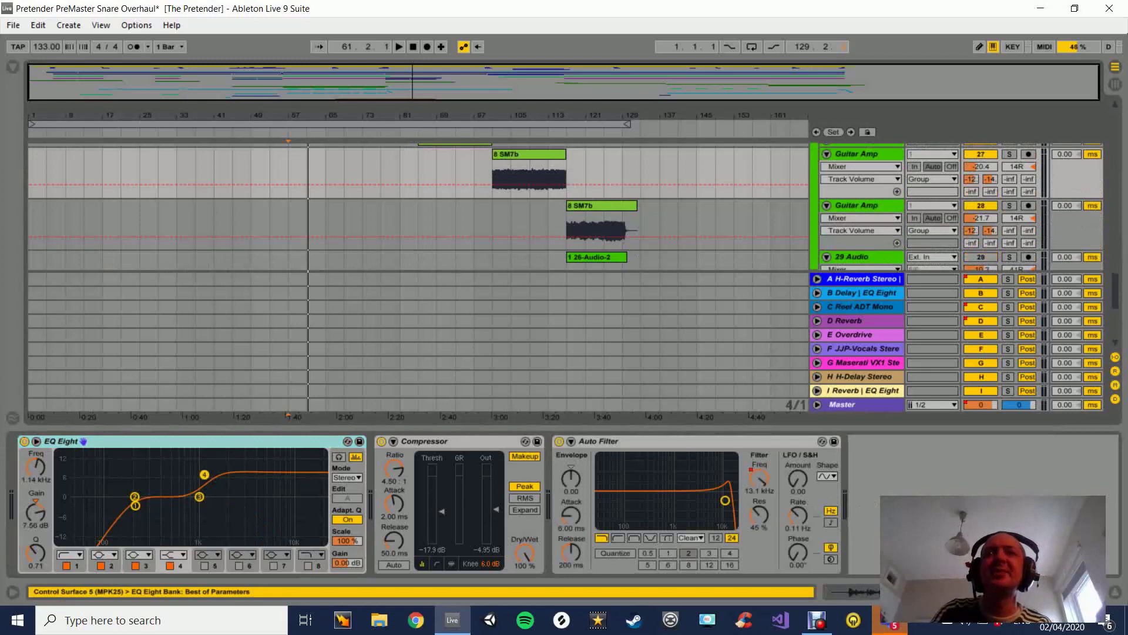
{"action": "scroll", "coordinate": [420, 235], "scroll_direction": "up", "scroll_amount": 3}
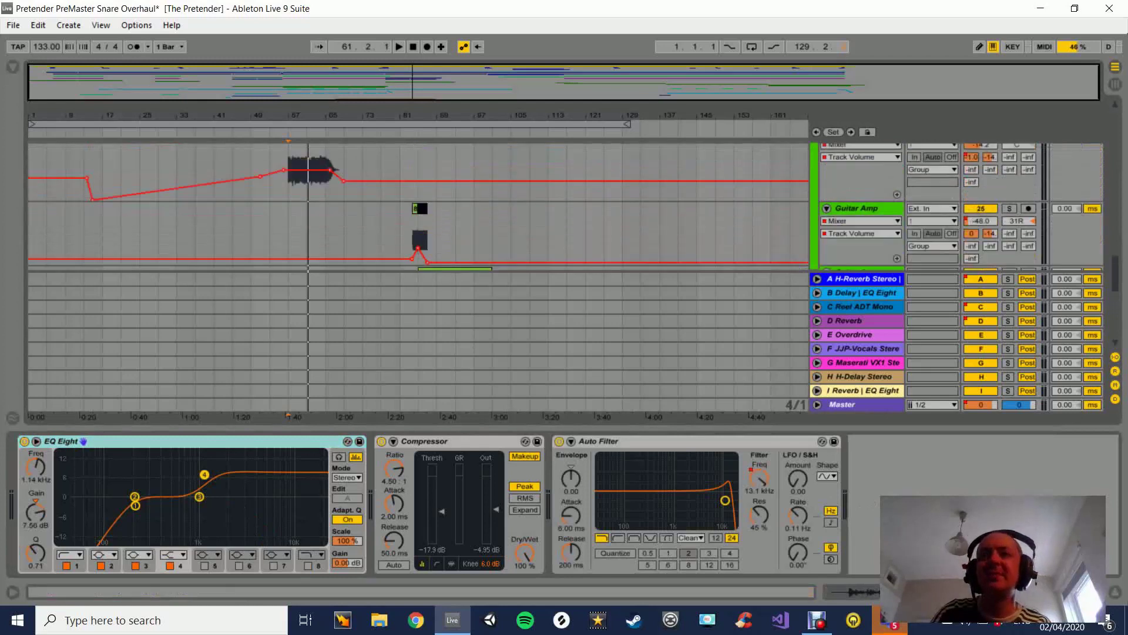
Hide the device view and play the arrangement from bar 101, where Guitar Amp track 27's SM7b clip begins.
{"action": "key", "text": "ctrl+alt+l"}
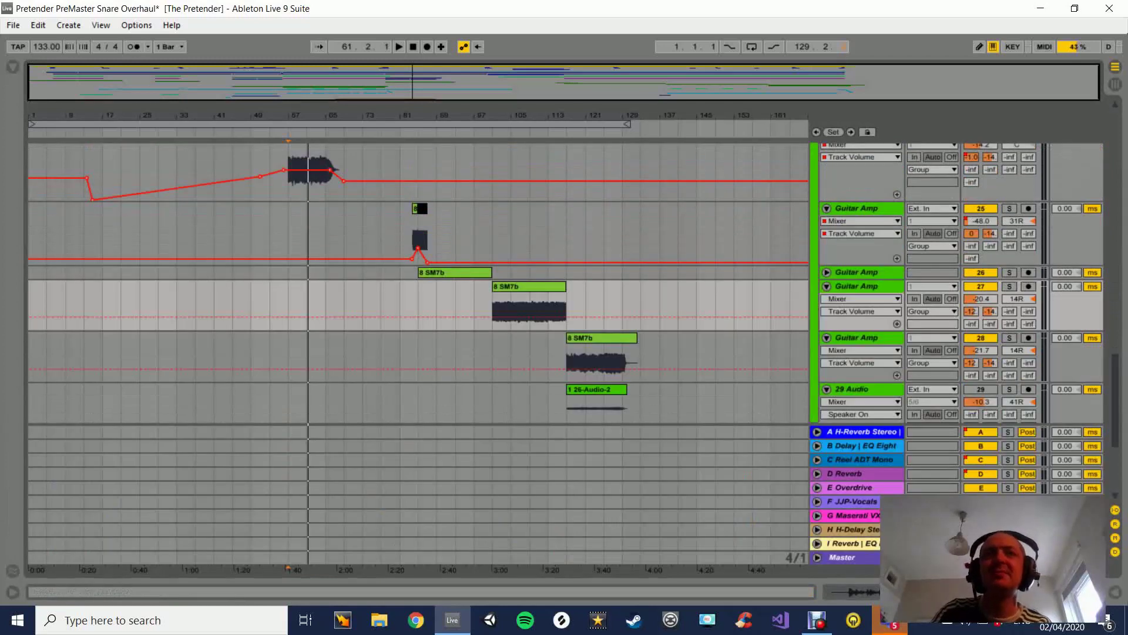
{"action": "mouse_move", "coordinate": [561, 115]}
{"action": "left_mouse_down"}
{"action": "mouse_move", "coordinate": [561, 144]}
{"action": "mouse_move", "coordinate": [563, 117]}
{"action": "left_mouse_up"}
{"action": "left_click", "coordinate": [489, 129]}
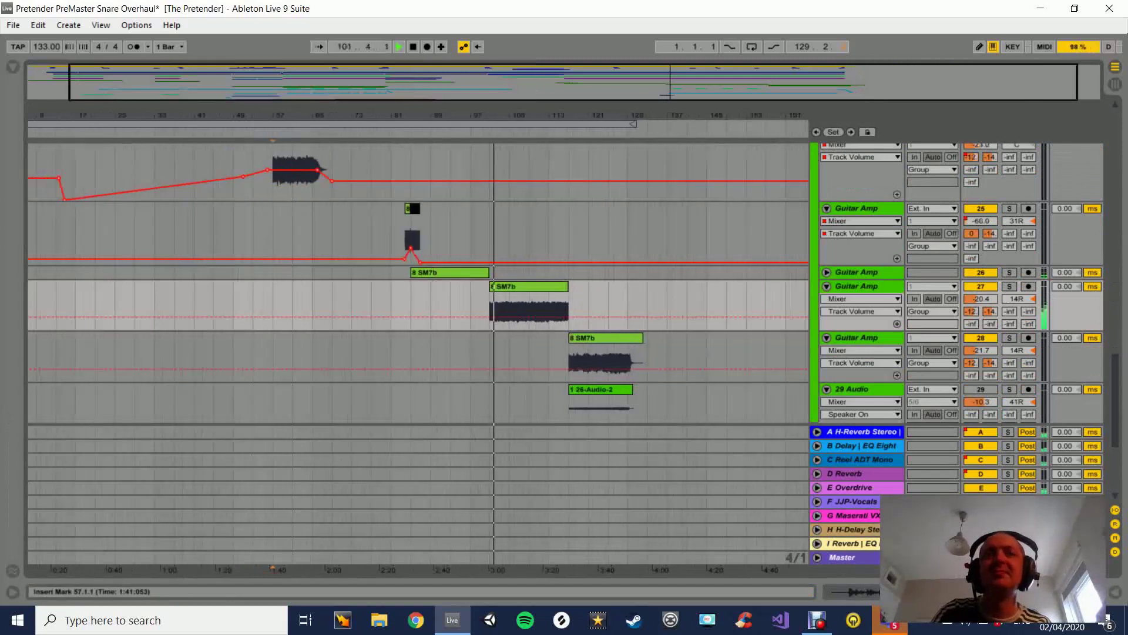
{"action": "scroll", "coordinate": [418, 284], "scroll_direction": "down", "scroll_amount": 2}
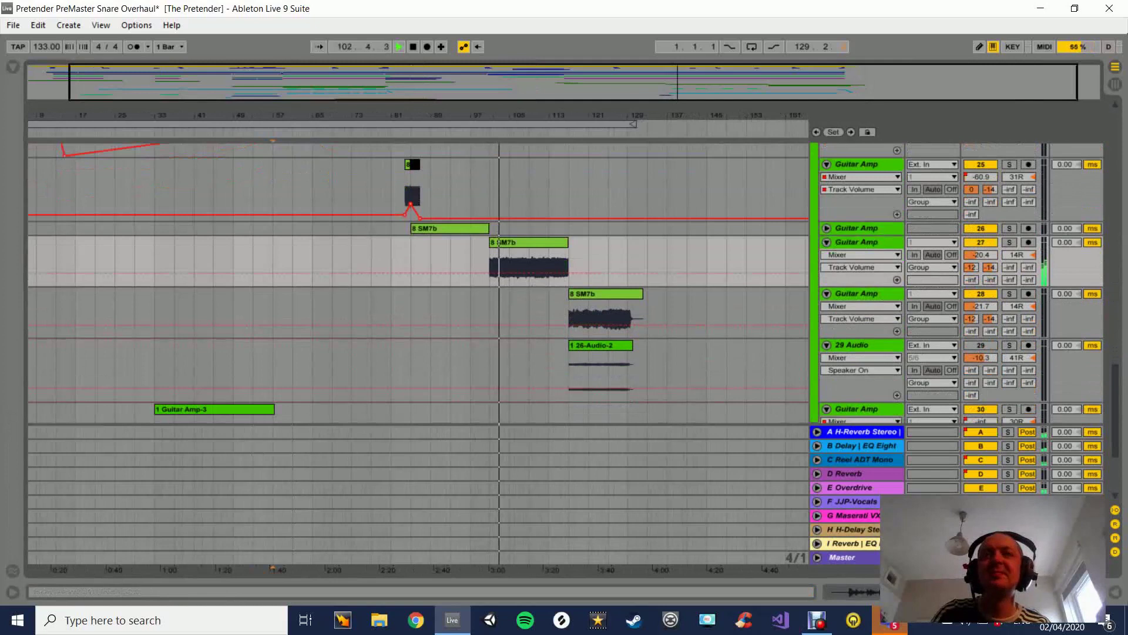
Bring up Guitar Amp track 27's device chain, display its Auto Filter Frequency automation, and stop playback.
{"action": "double_click", "coordinate": [856, 242]}
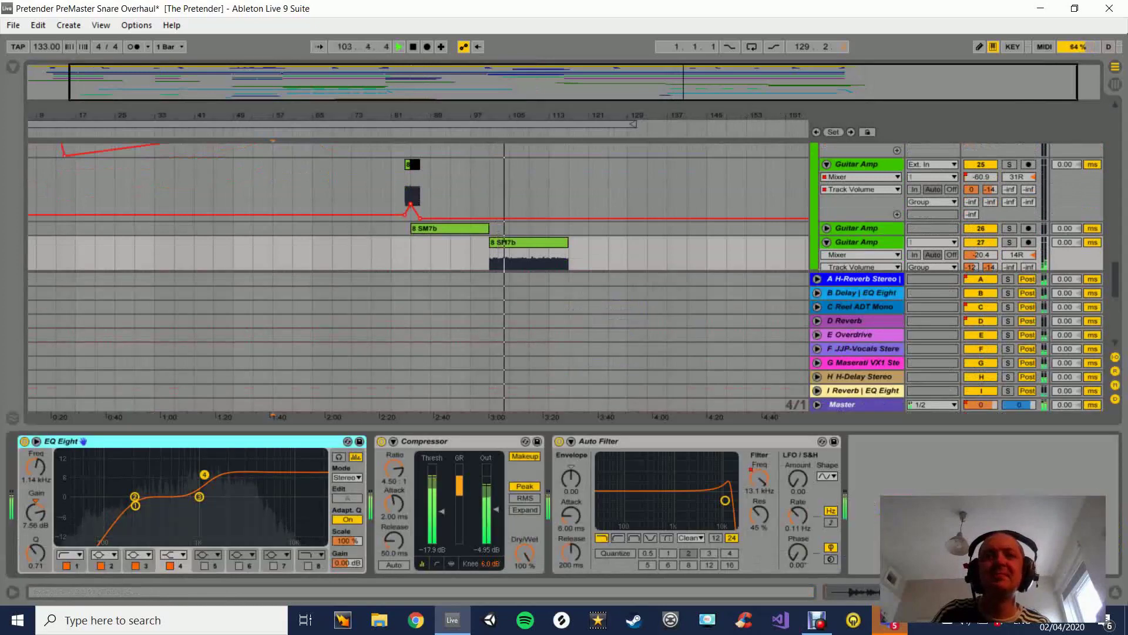
{"action": "left_click", "coordinate": [759, 477]}
{"action": "scroll", "coordinate": [418, 236], "scroll_direction": "down", "scroll_amount": 3}
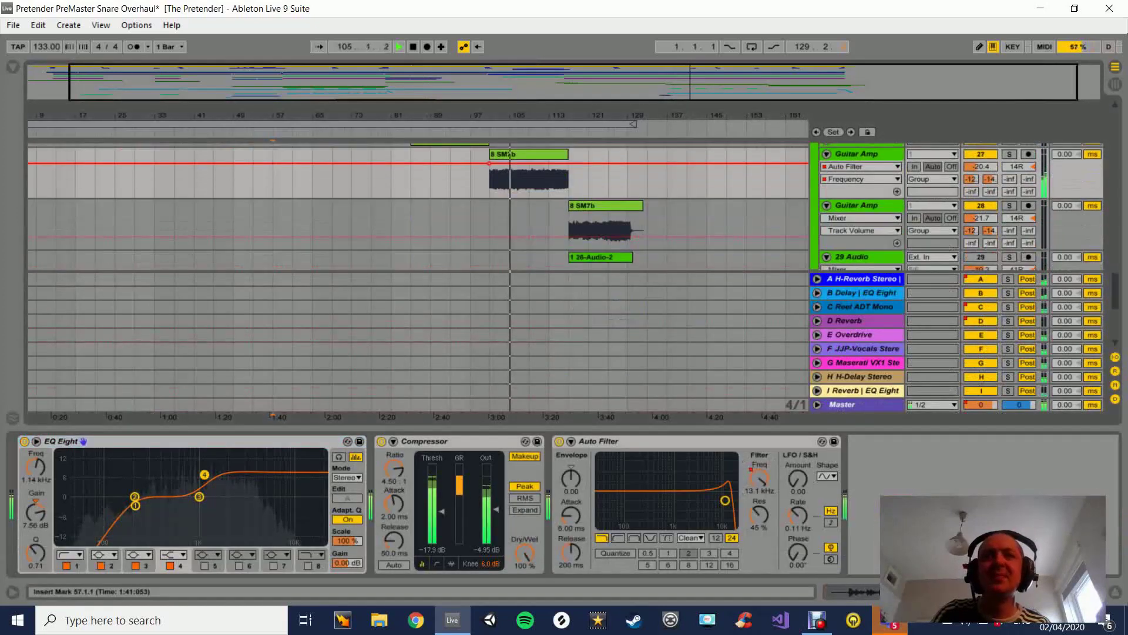
{"action": "key", "text": "space"}
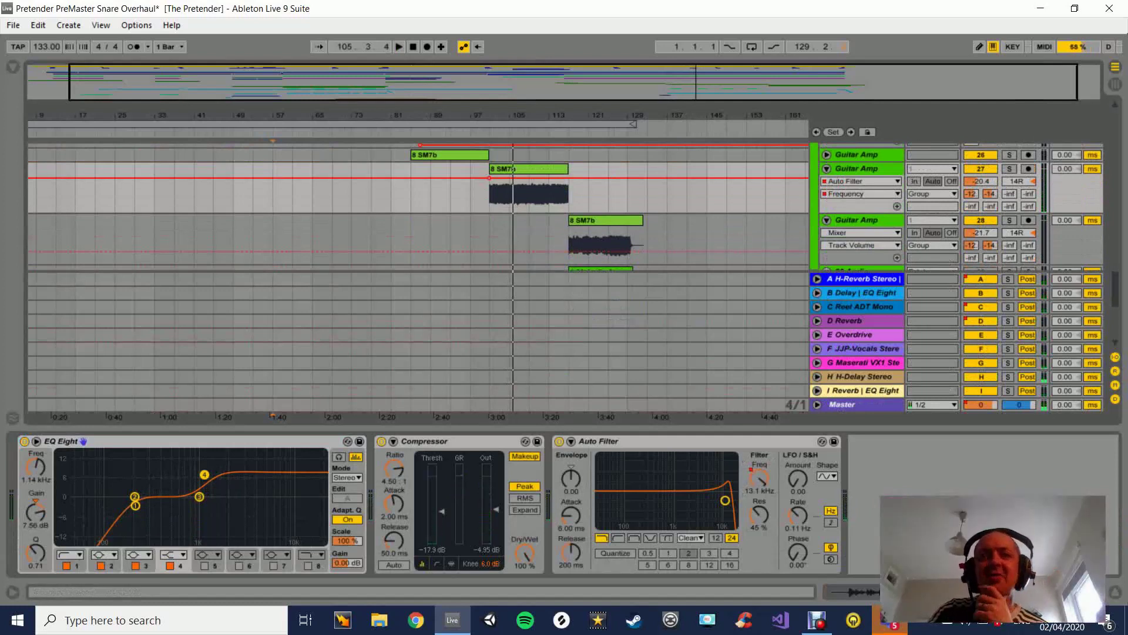
Delete the Auto Filter from Guitar Amp track 27's device chain.
{"action": "scroll", "coordinate": [513, 169], "scroll_direction": "down", "scroll_amount": 2}
{"action": "scroll", "coordinate": [513, 168], "scroll_direction": "up", "scroll_amount": 2}
{"action": "left_click", "coordinate": [598, 441]}
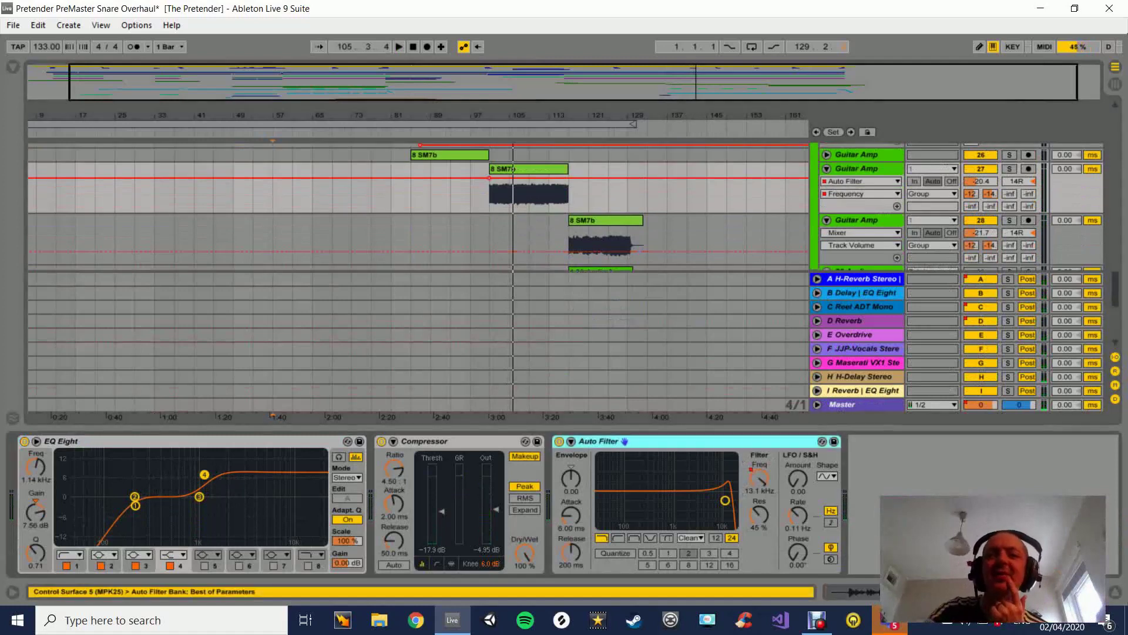
{"action": "key", "text": "Delete"}
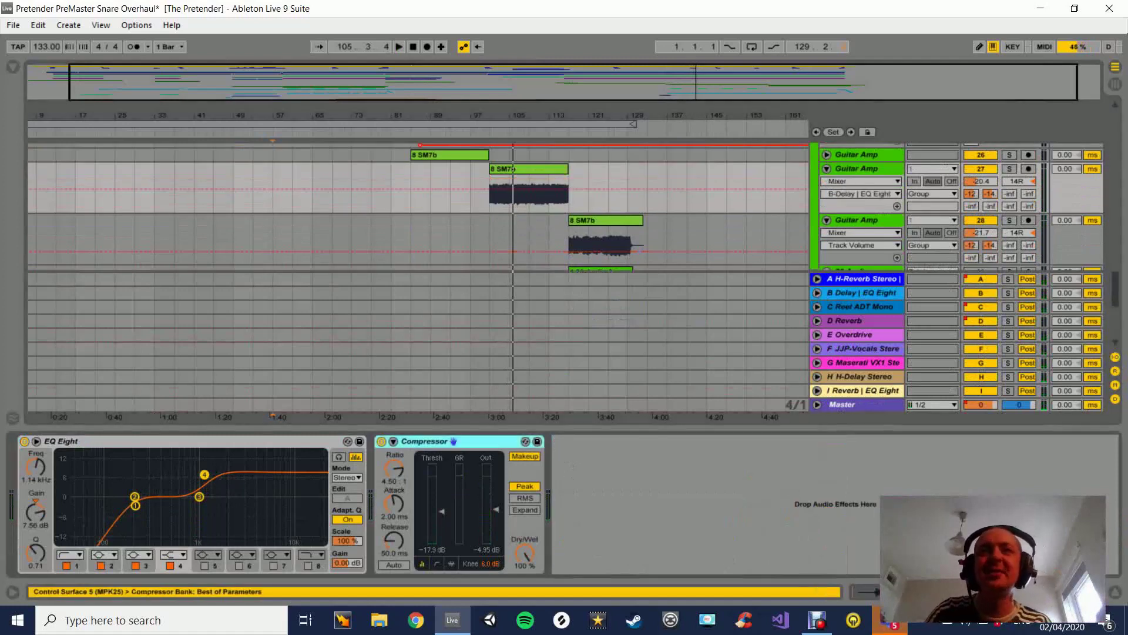
Hide the device view and play from bar 117, the start of Guitar Amp track 28's SM7b clip.
{"action": "scroll", "coordinate": [513, 206], "scroll_direction": "down", "scroll_amount": 2}
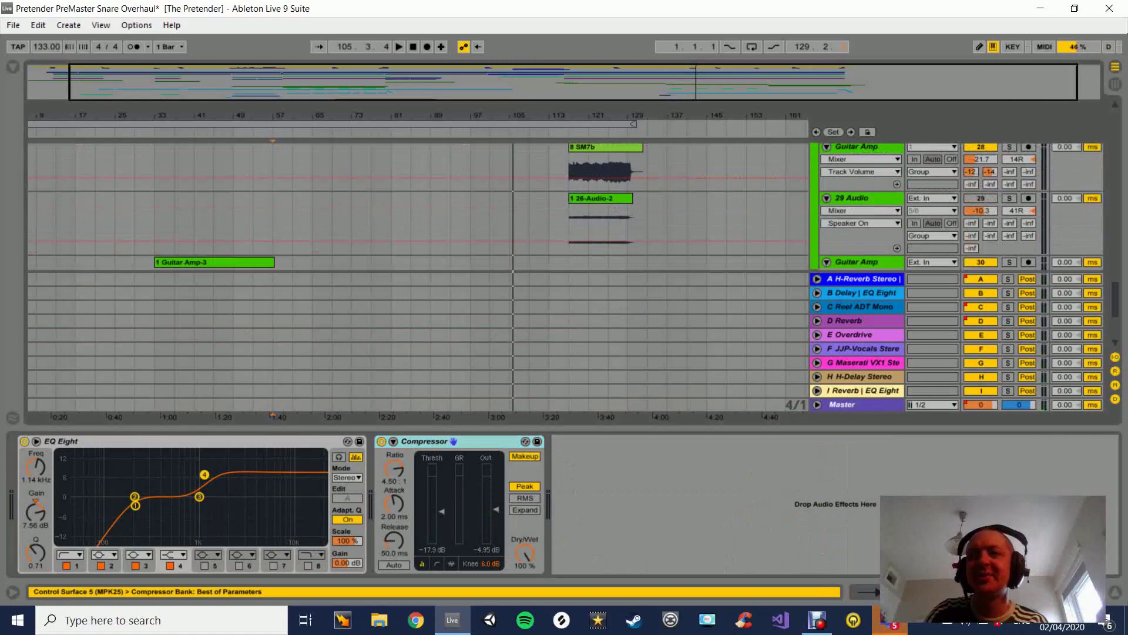
{"action": "left_click", "coordinate": [1115, 592]}
{"action": "scroll", "coordinate": [512, 168], "scroll_direction": "up", "scroll_amount": 3}
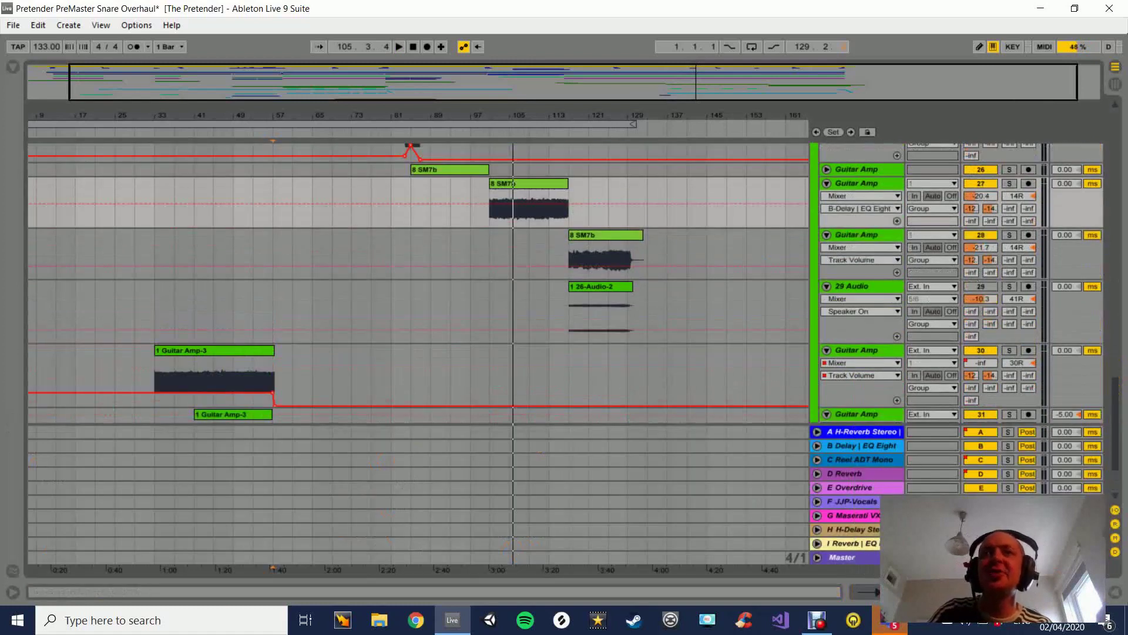
{"action": "key", "text": "Down"}
{"action": "left_click", "coordinate": [569, 257]}
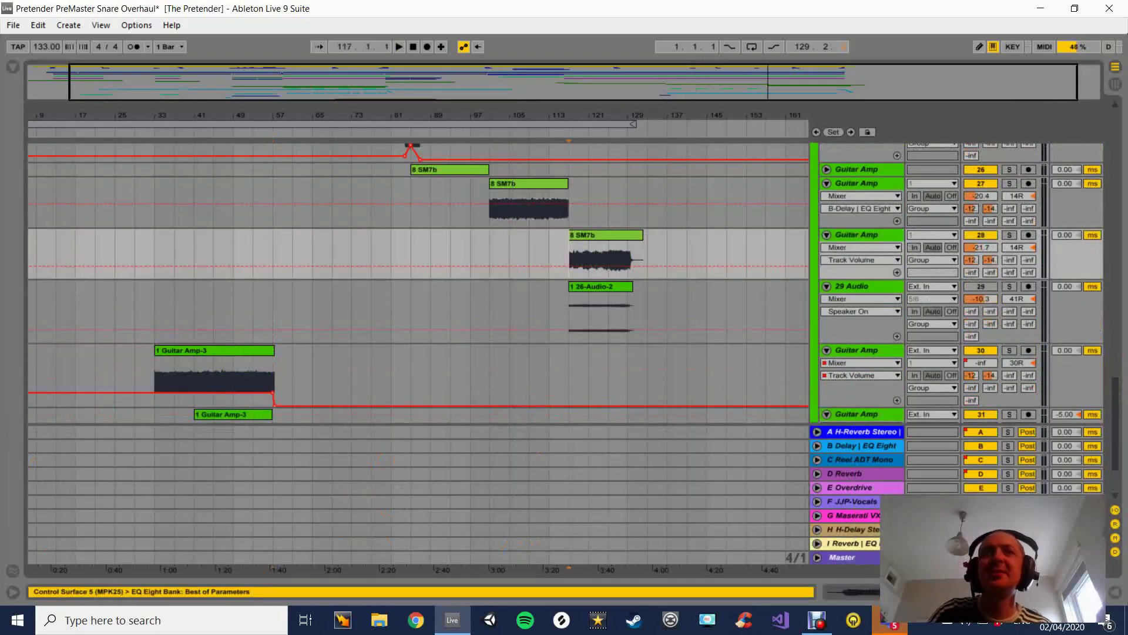
{"action": "key", "text": "space"}
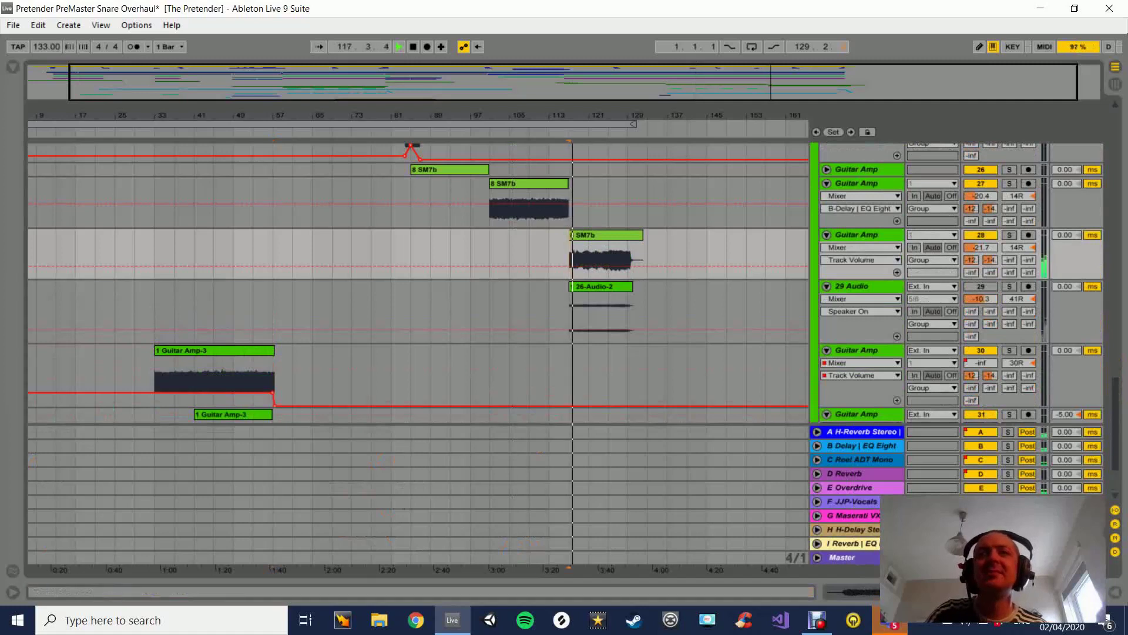
Audition Guitar Amp track 28 and the 29 Audio track in solo, and replay both together from bar 117.
{"action": "left_click", "coordinate": [1010, 235]}
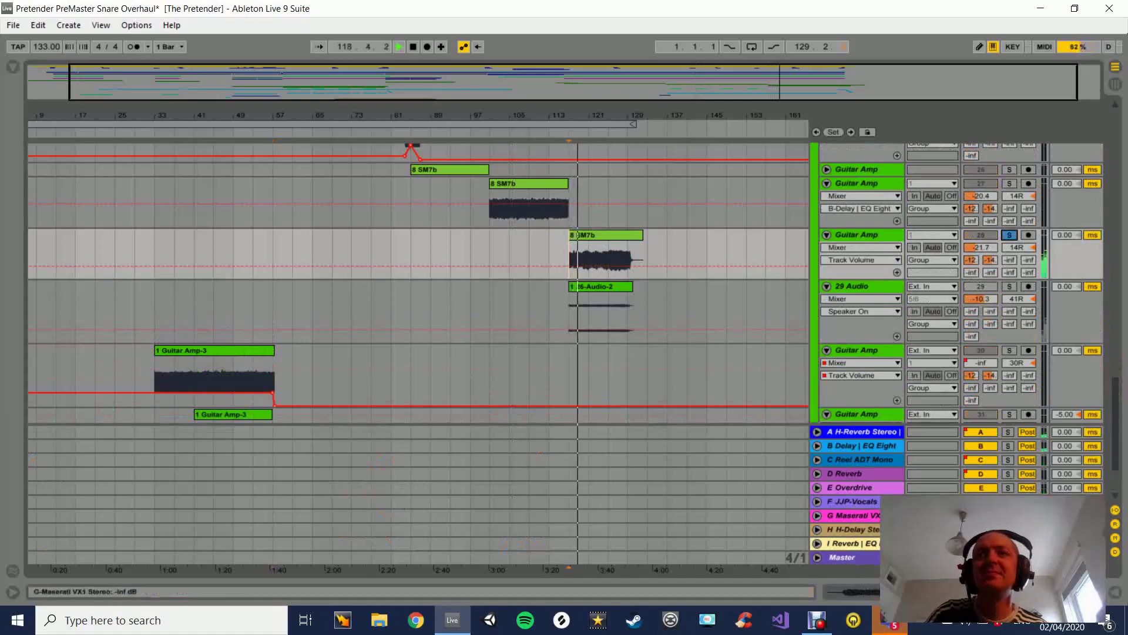
{"action": "left_click", "coordinate": [1009, 287]}
{"action": "left_click", "coordinate": [1009, 235]}
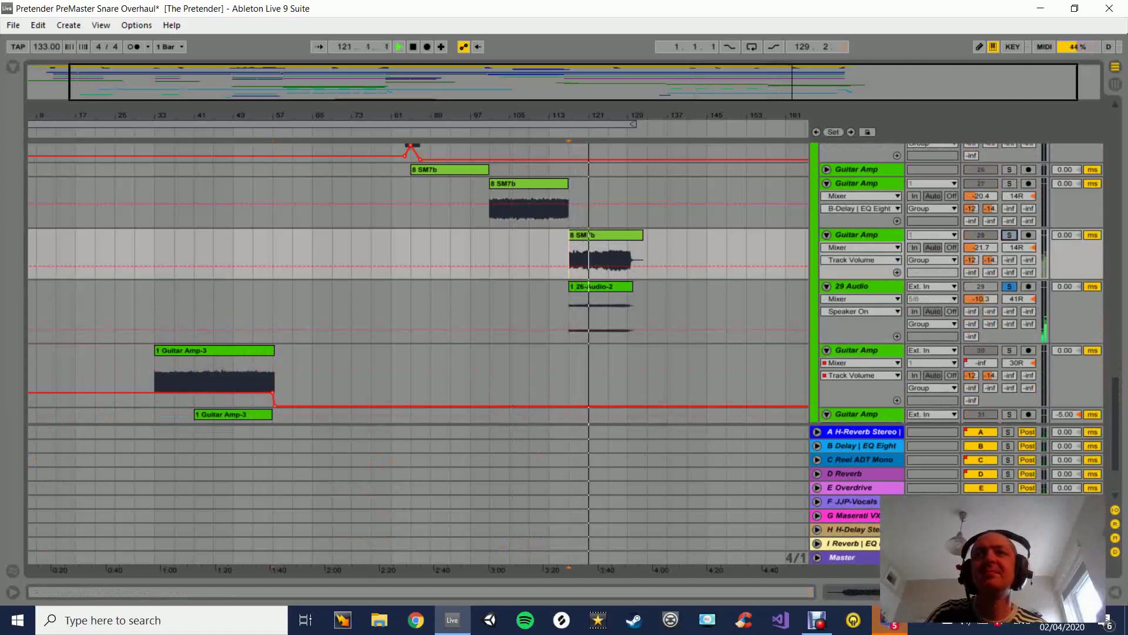
{"action": "key", "text": "space"}
{"action": "left_click", "coordinate": [1009, 235]}
{"action": "key", "text": "space"}
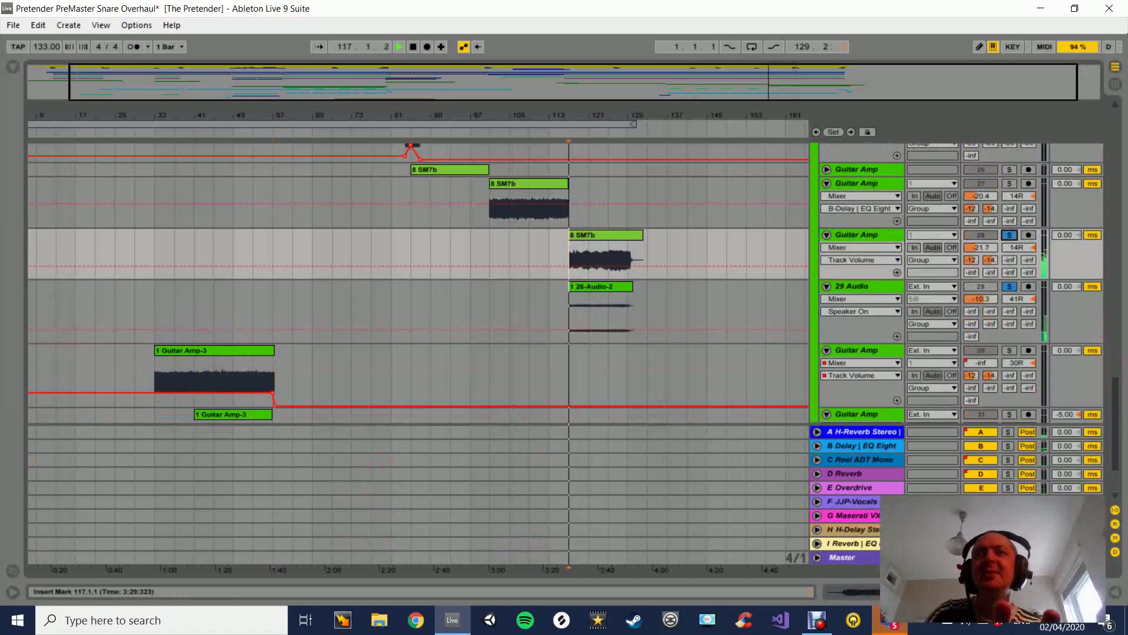
Compare Guitar Amp track 28 with and without the 29 Audio layer, leave both soloed, and stop playback.
{"action": "scroll", "coordinate": [419, 282], "scroll_direction": "down", "scroll_amount": 2}
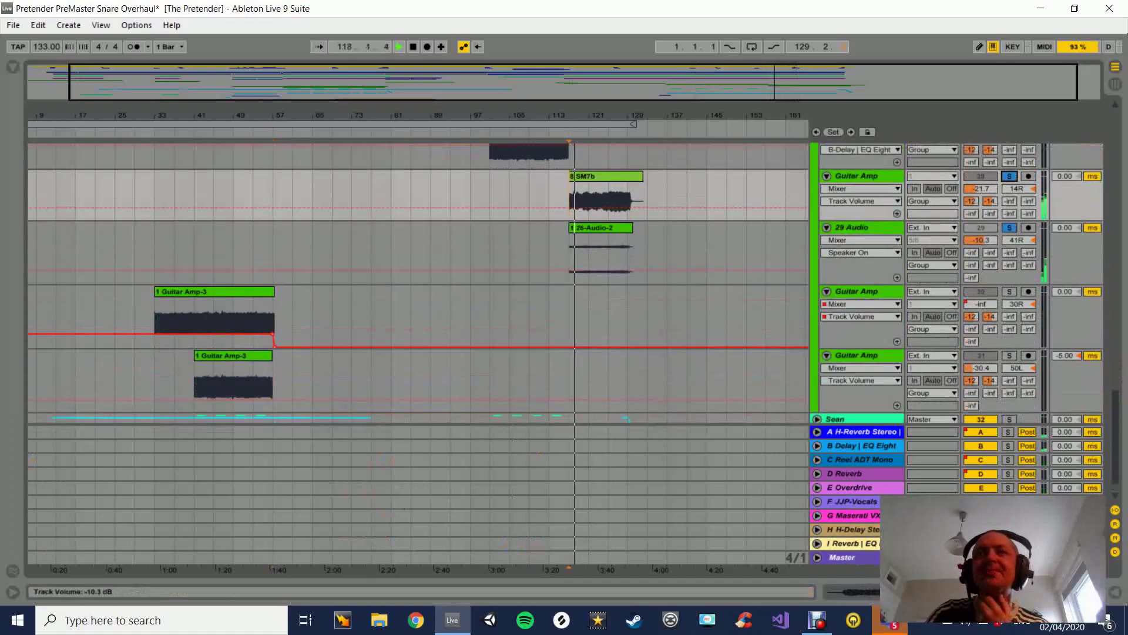
{"action": "left_click", "coordinate": [1009, 228]}
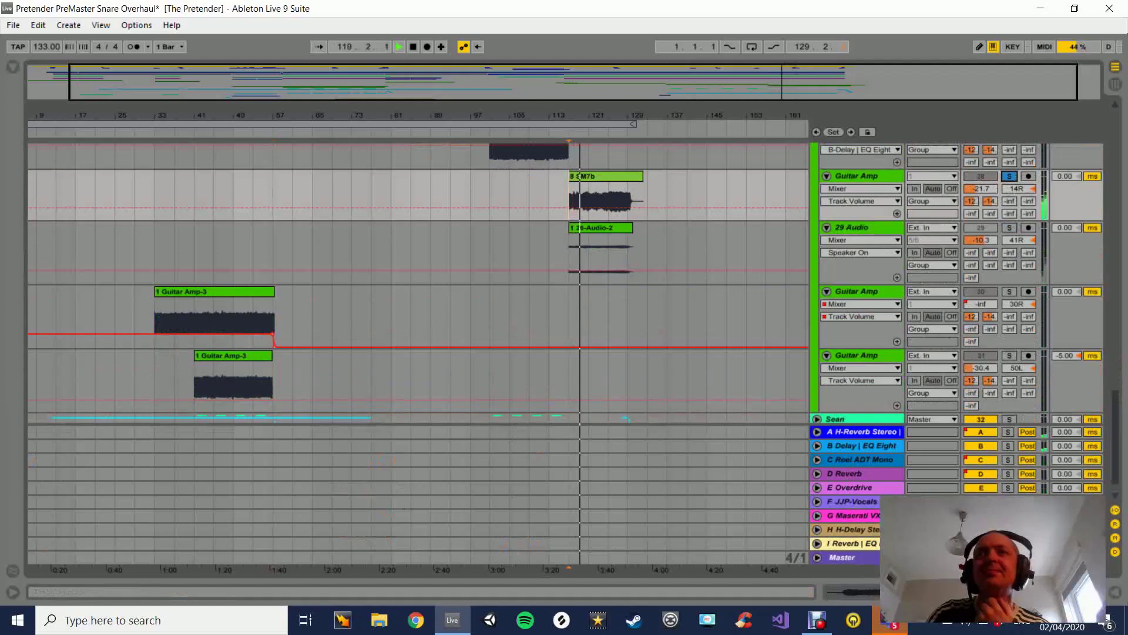
{"action": "left_click", "coordinate": [1008, 177]}
{"action": "left_click", "coordinate": [1009, 177]}
{"action": "left_click", "coordinate": [1008, 228], "text": "ctrl"}
{"action": "key", "text": "space"}
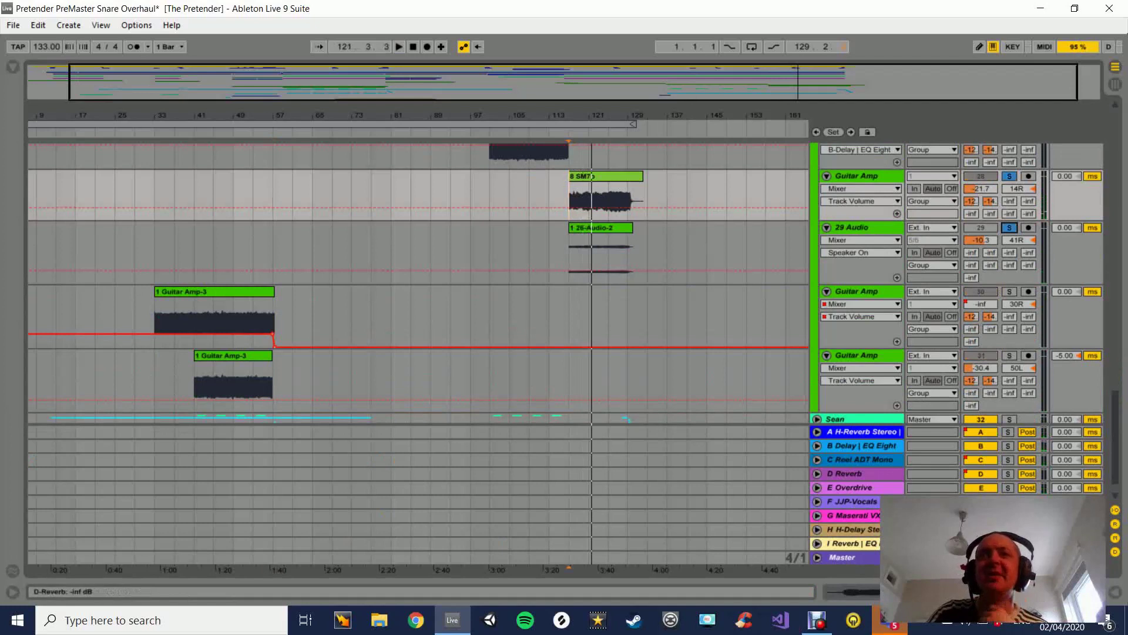
Compare the device chains of Guitar Amp track 28 and the 29 Audio track.
{"action": "double_click", "coordinate": [857, 227]}
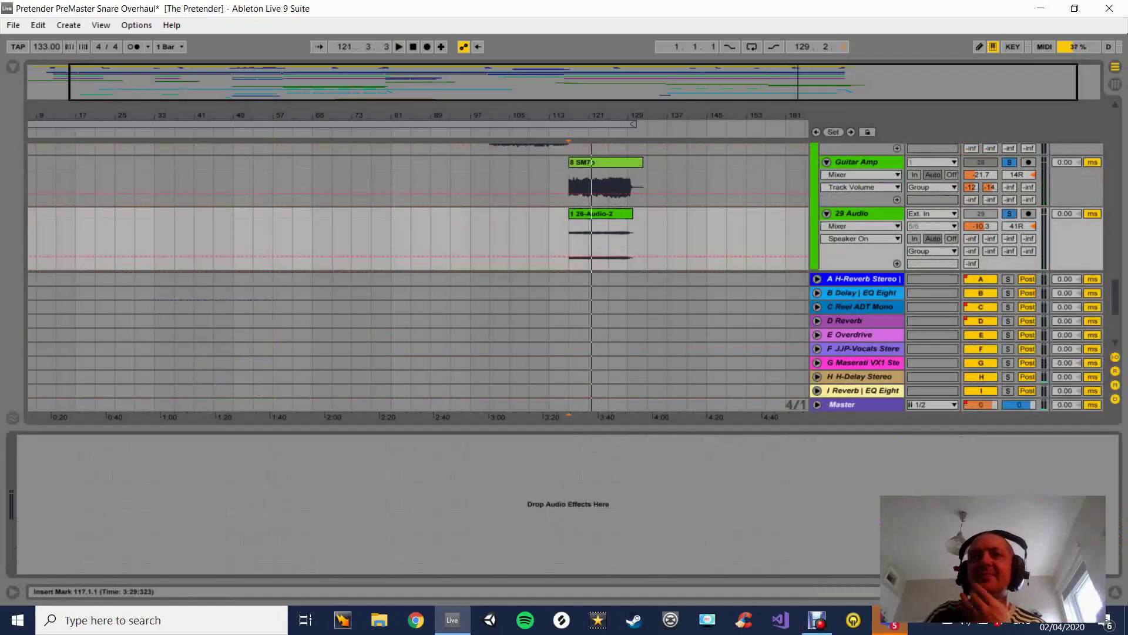
{"action": "left_click", "coordinate": [856, 177]}
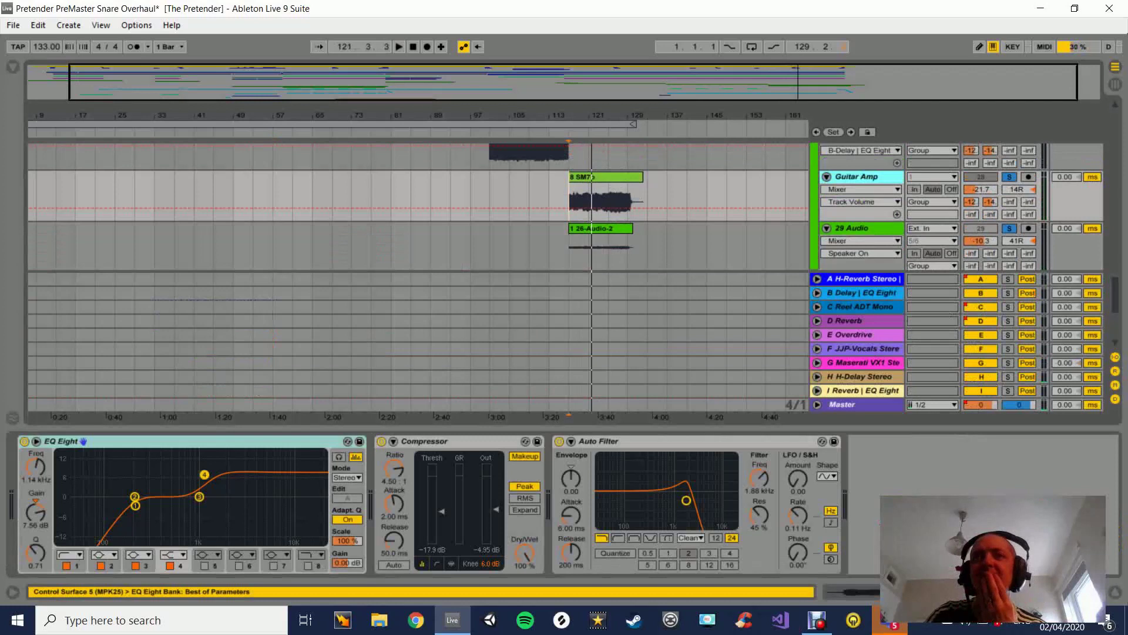
{"action": "double_click", "coordinate": [858, 228]}
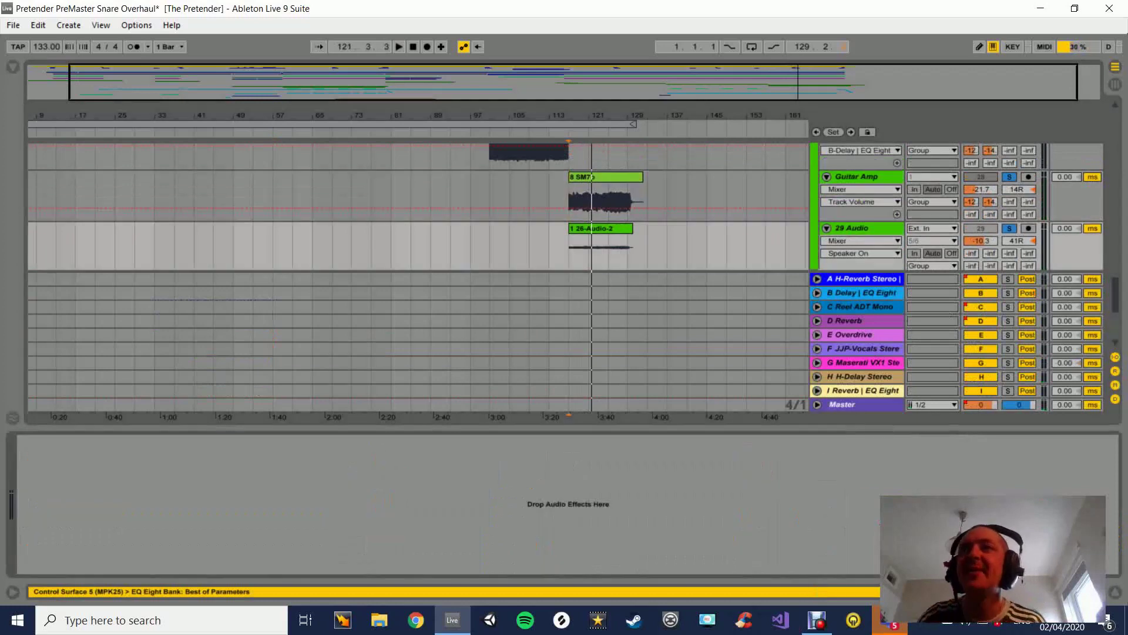
{"action": "left_click", "coordinate": [857, 177]}
{"action": "scroll", "coordinate": [856, 188], "scroll_direction": "up", "scroll_amount": 3}
{"action": "scroll", "coordinate": [857, 188], "scroll_direction": "down", "scroll_amount": 2}
{"action": "scroll", "coordinate": [856, 200], "scroll_direction": "down", "scroll_amount": 4}
{"action": "scroll", "coordinate": [857, 200], "scroll_direction": "up", "scroll_amount": 3}
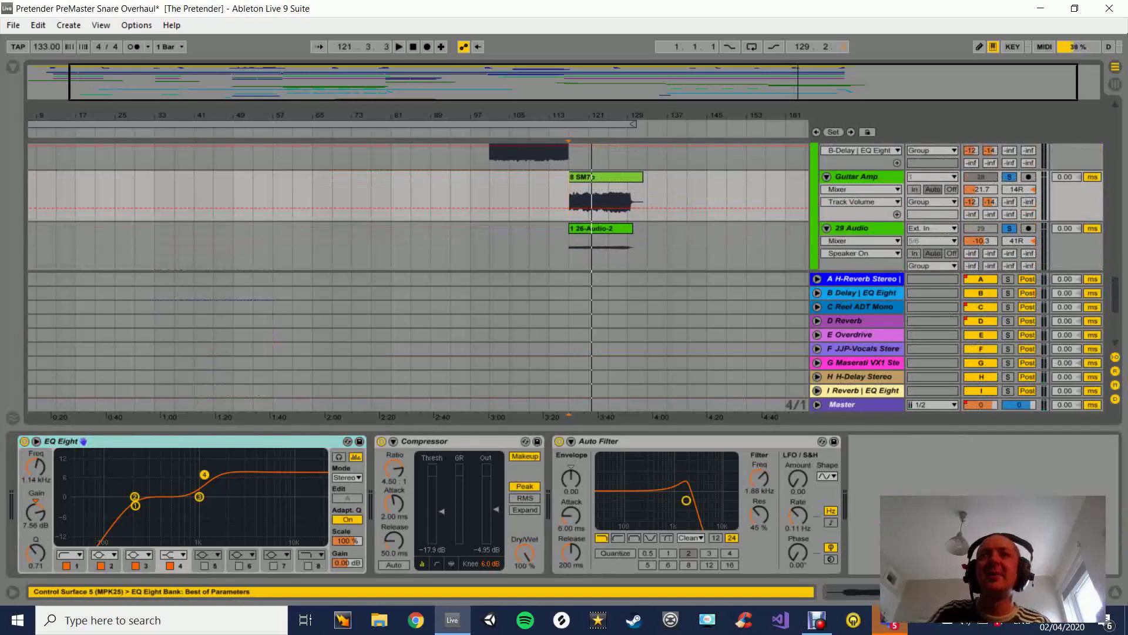
{"action": "left_click", "coordinate": [857, 177]}
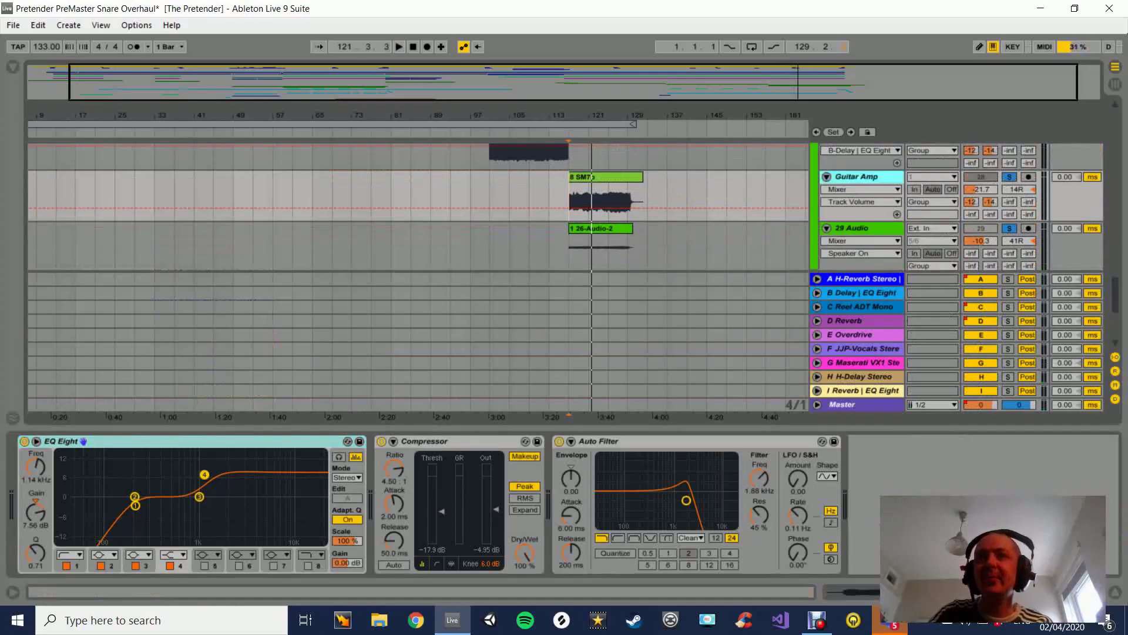
{"action": "left_click", "coordinate": [857, 228]}
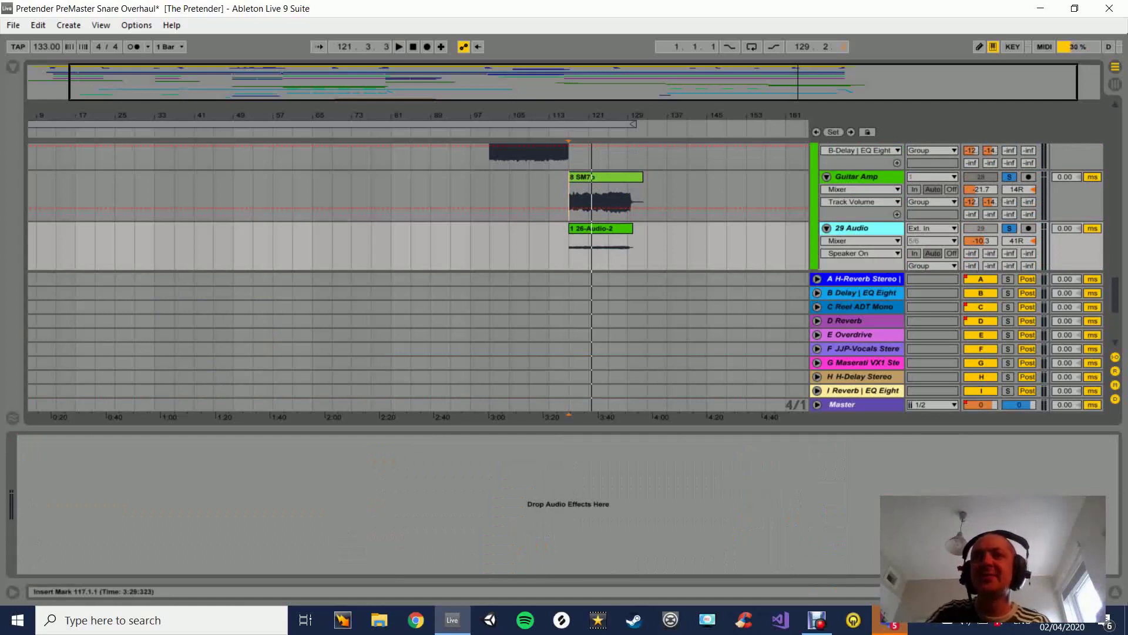
Look over the remaining guitar tracks and review the EQ and compressor on Guitar Amp track 30.
{"action": "scroll", "coordinate": [566, 207], "scroll_direction": "down", "scroll_amount": 4}
{"action": "scroll", "coordinate": [566, 207], "scroll_direction": "up", "scroll_amount": 4}
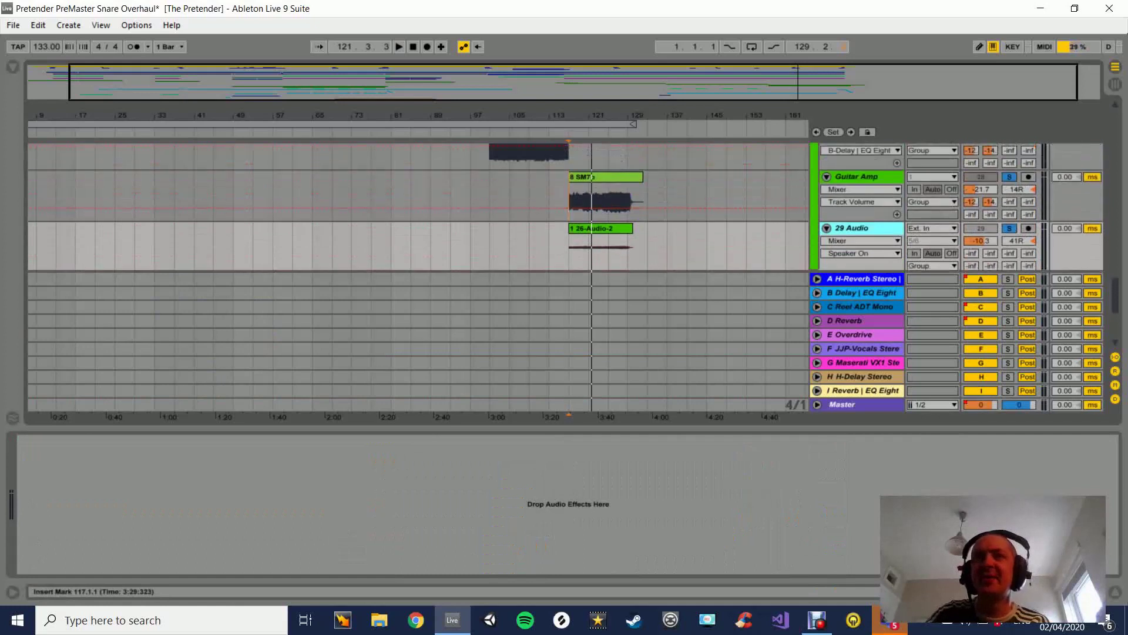
{"action": "scroll", "coordinate": [418, 207], "scroll_direction": "down", "scroll_amount": 3}
{"action": "scroll", "coordinate": [418, 207], "scroll_direction": "up", "scroll_amount": 3}
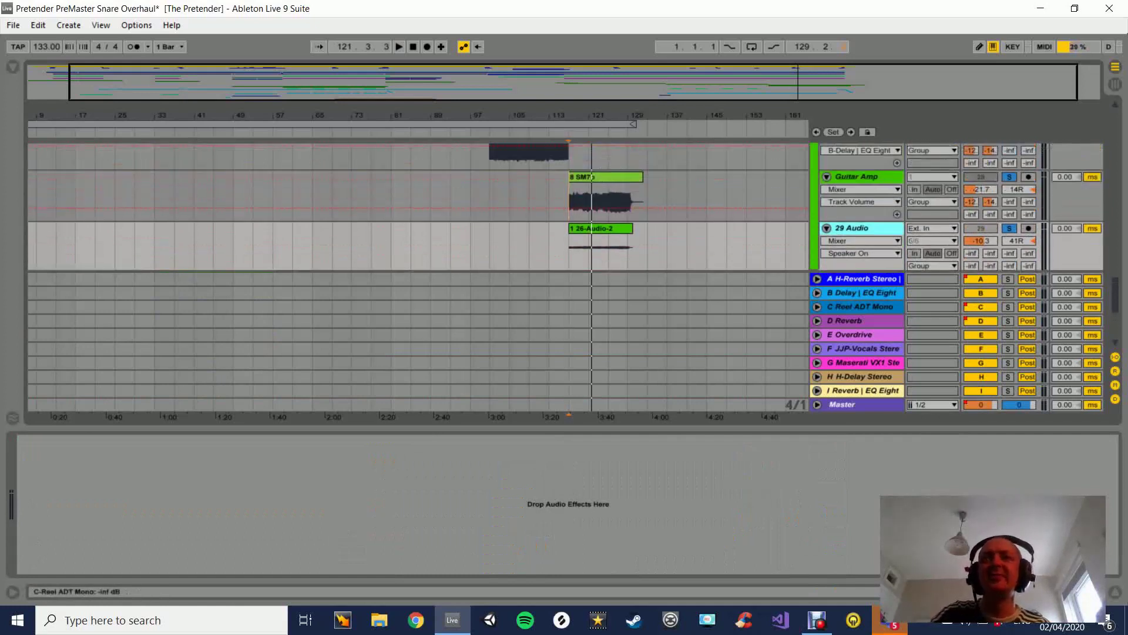
{"action": "scroll", "coordinate": [419, 207], "scroll_direction": "down", "scroll_amount": 8}
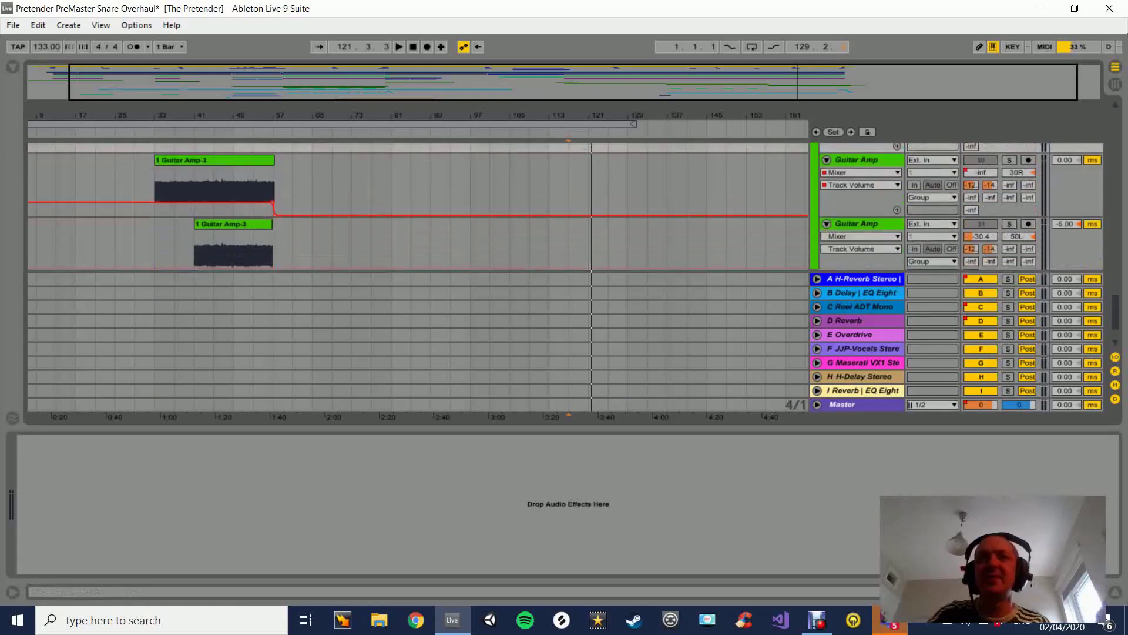
{"action": "scroll", "coordinate": [418, 207], "scroll_direction": "up", "scroll_amount": 2}
{"action": "left_click", "coordinate": [857, 189]}
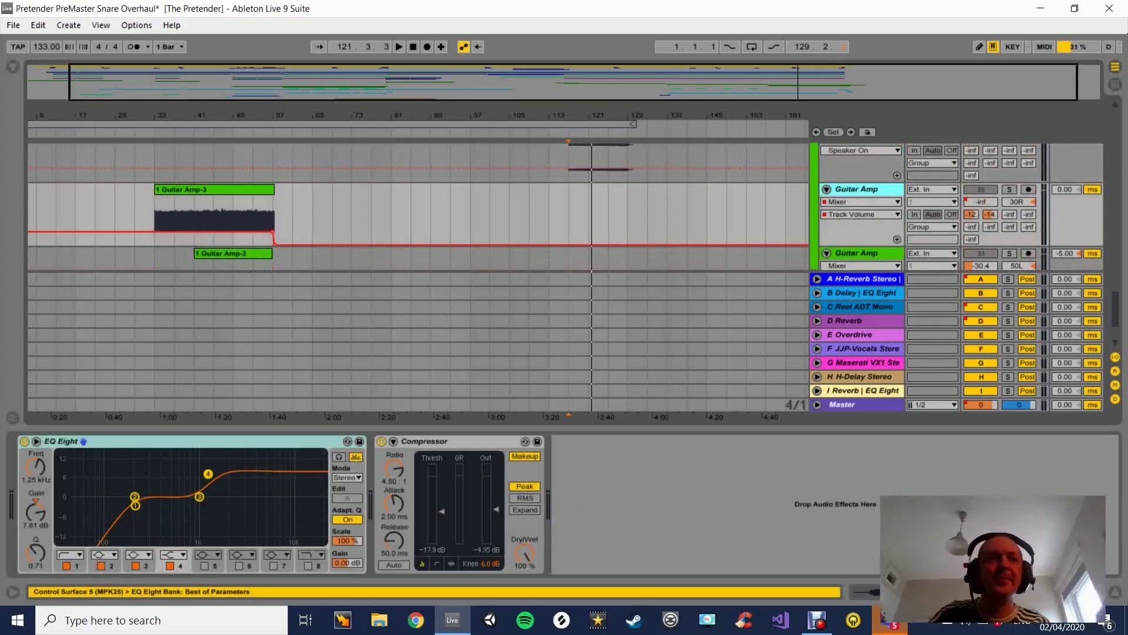
{"action": "scroll", "coordinate": [419, 207], "scroll_direction": "down", "scroll_amount": 2}
{"action": "scroll", "coordinate": [419, 207], "scroll_direction": "up", "scroll_amount": 1}
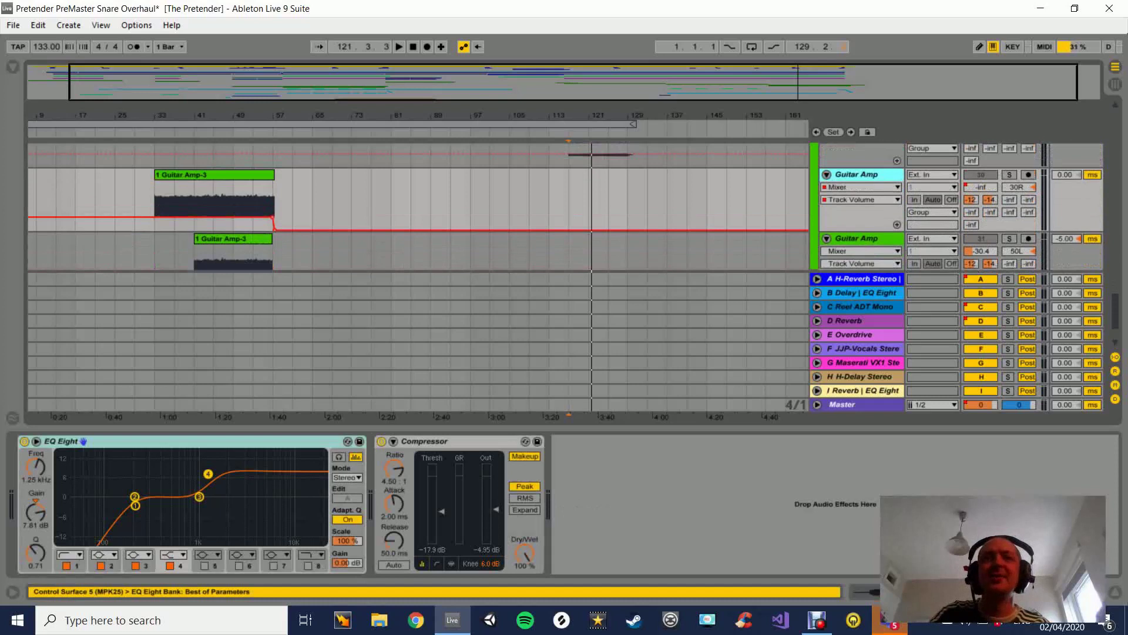
Compare the device chains of Guitar Amp tracks 28, 27 and 26, and look back over the whole guitar group.
{"action": "scroll", "coordinate": [418, 207], "scroll_direction": "up", "scroll_amount": 10}
{"action": "left_click", "coordinate": [857, 221]}
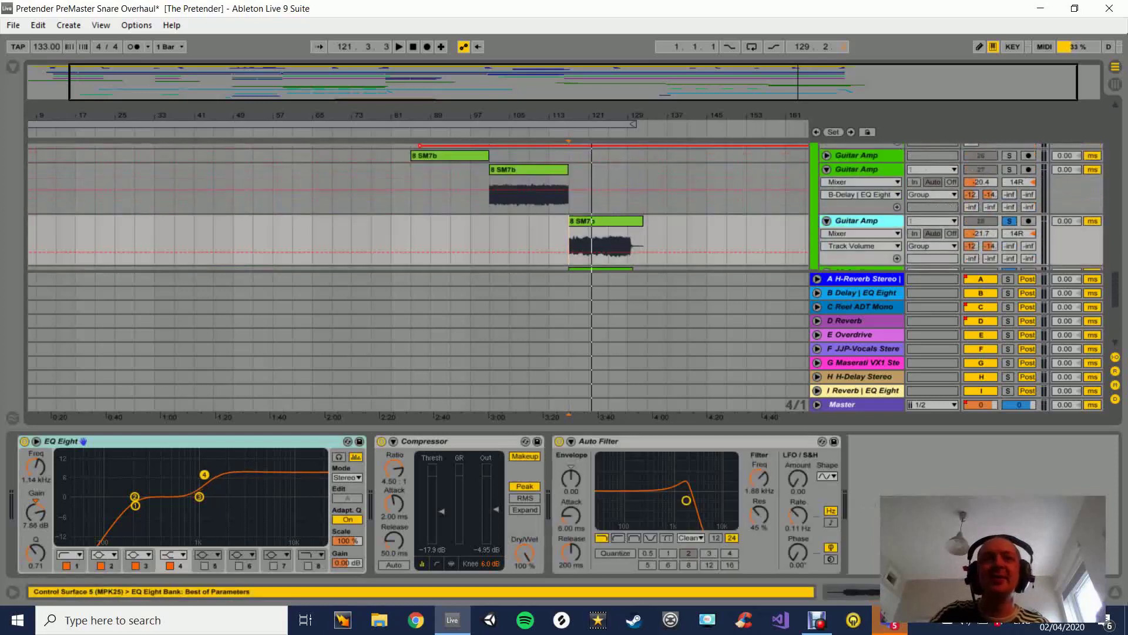
{"action": "key", "text": "Up"}
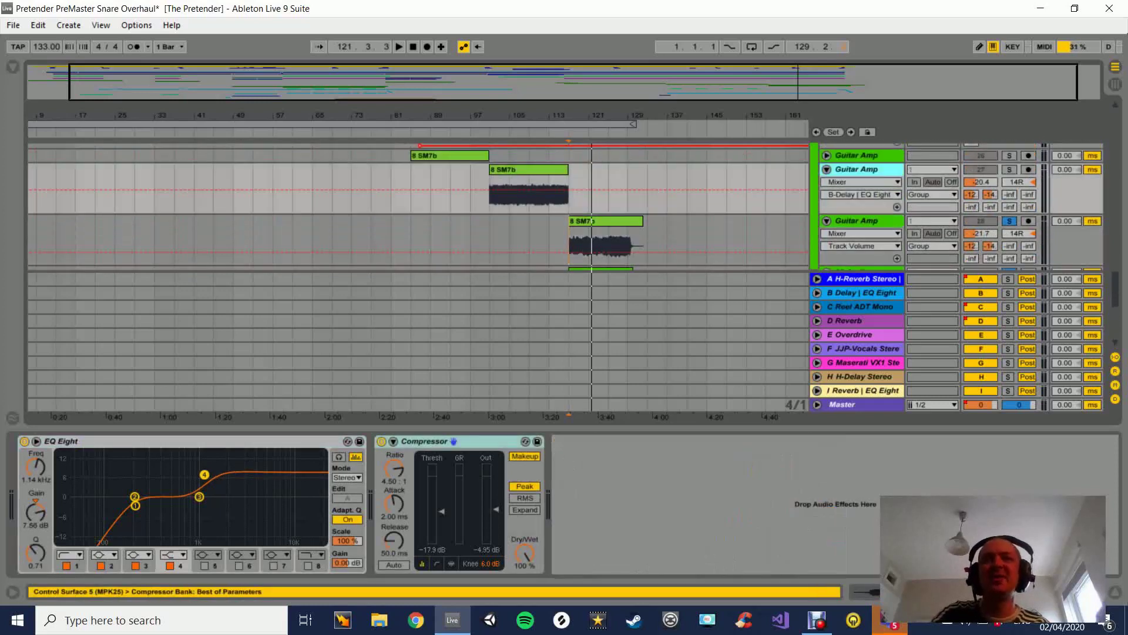
{"action": "key", "text": "Up"}
{"action": "scroll", "coordinate": [418, 205], "scroll_direction": "down", "scroll_amount": 3}
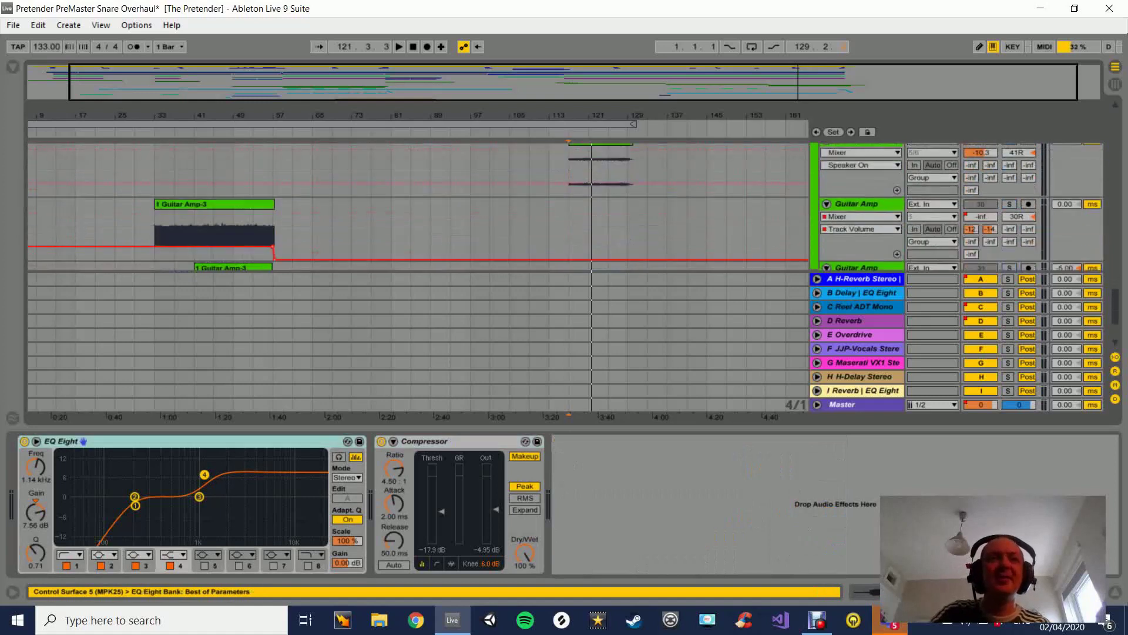
{"action": "scroll", "coordinate": [417, 206], "scroll_direction": "down", "scroll_amount": 3}
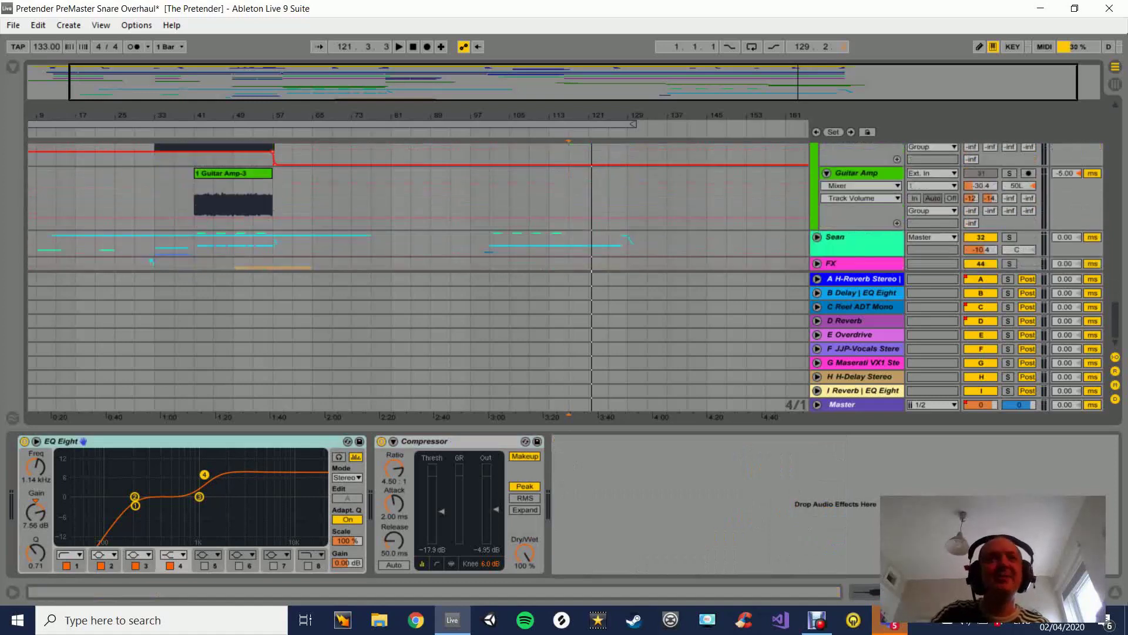
{"action": "scroll", "coordinate": [417, 205], "scroll_direction": "up", "scroll_amount": 12}
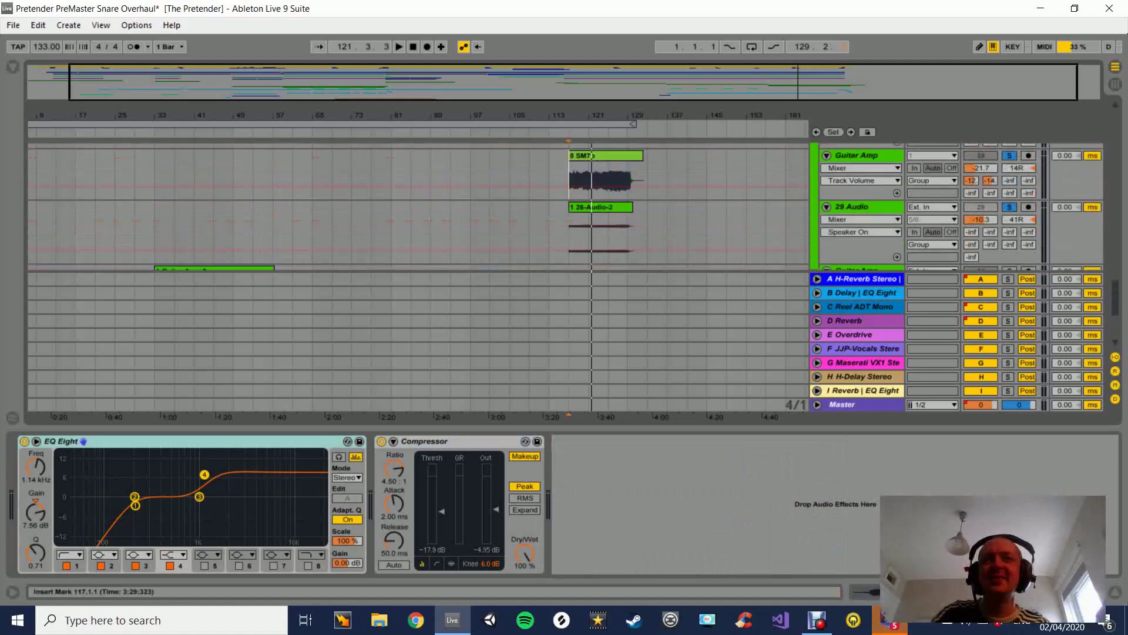
{"action": "scroll", "coordinate": [417, 206], "scroll_direction": "up", "scroll_amount": 10}
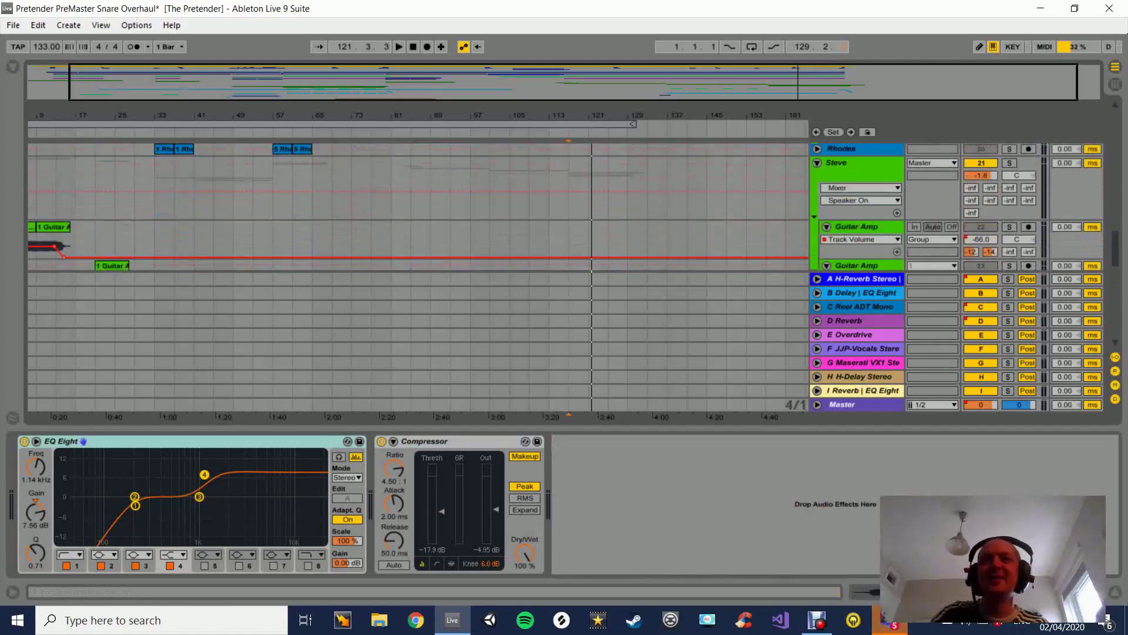
Review the guitar group's own device chain against the EQ and compressor on its first Guitar Amp track.
{"action": "left_click", "coordinate": [817, 163]}
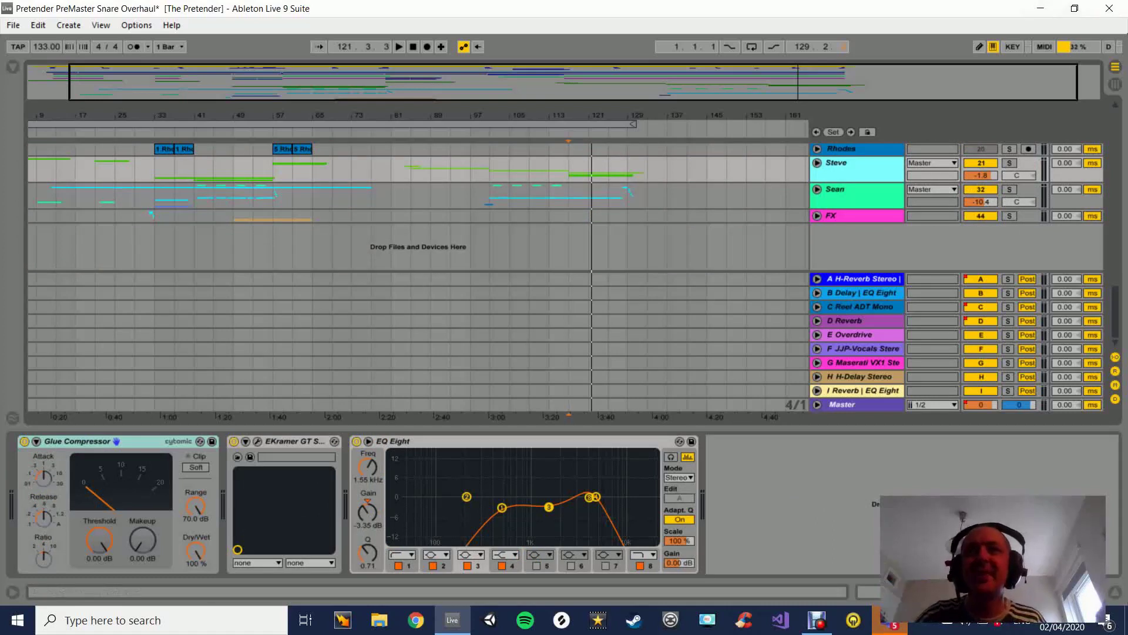
{"action": "left_click", "coordinate": [817, 163]}
{"action": "double_click", "coordinate": [856, 226]}
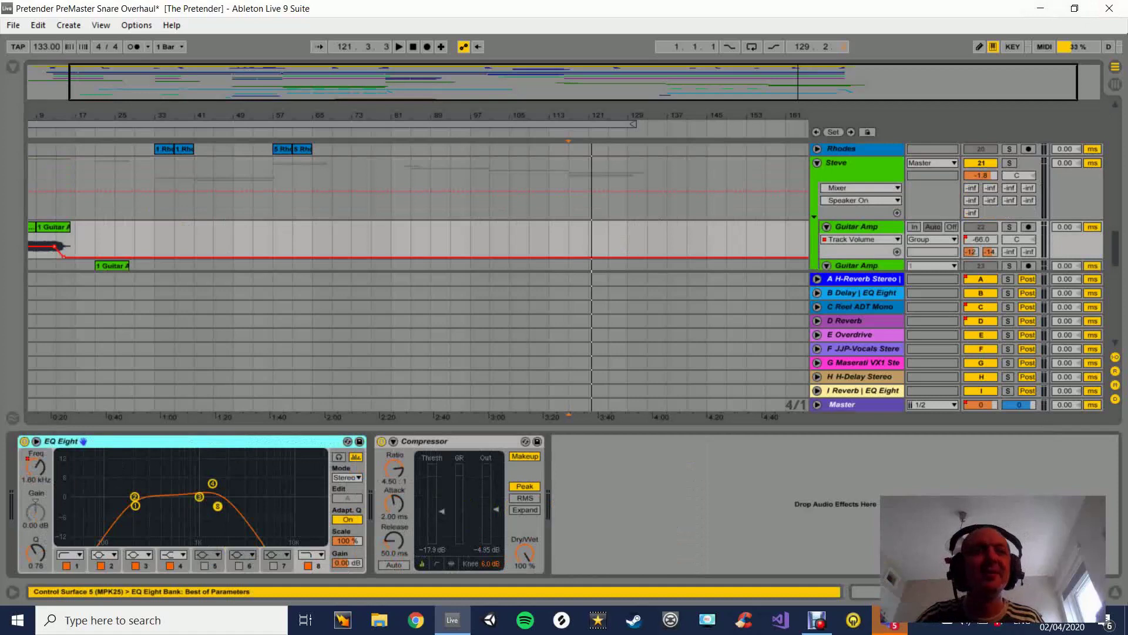
{"action": "scroll", "coordinate": [857, 227], "scroll_direction": "down", "scroll_amount": 1}
{"action": "scroll", "coordinate": [857, 227], "scroll_direction": "down", "scroll_amount": 1}
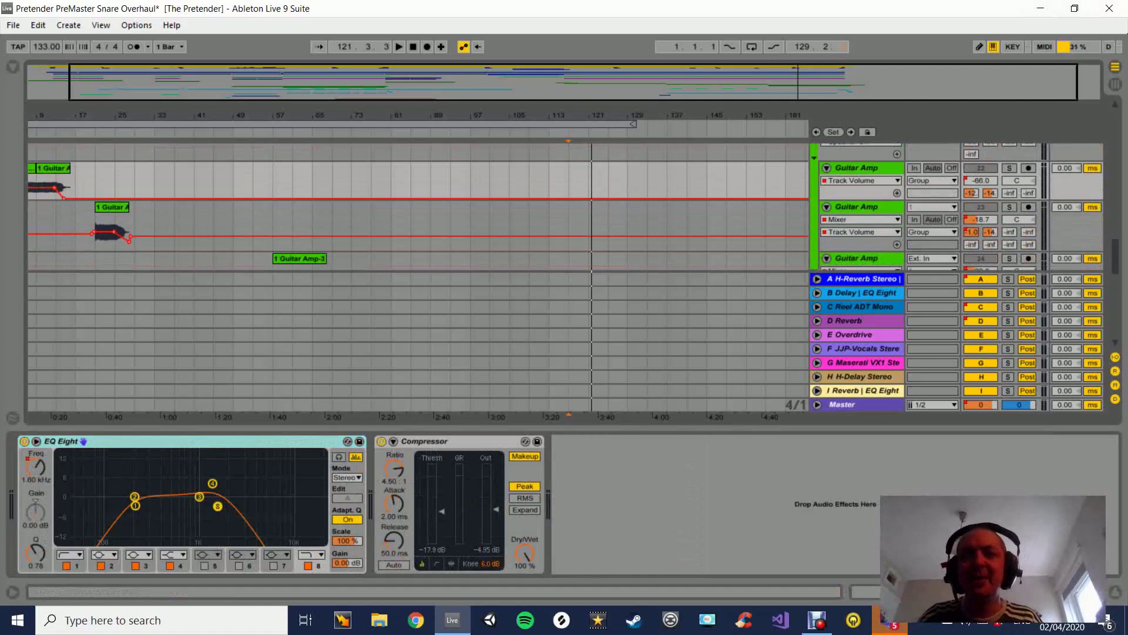
Hide the device view, look over the remaining guitar tracks and select vocal group 32 below them.
{"action": "left_click", "coordinate": [1115, 591]}
{"action": "scroll", "coordinate": [417, 282], "scroll_direction": "down", "scroll_amount": 5}
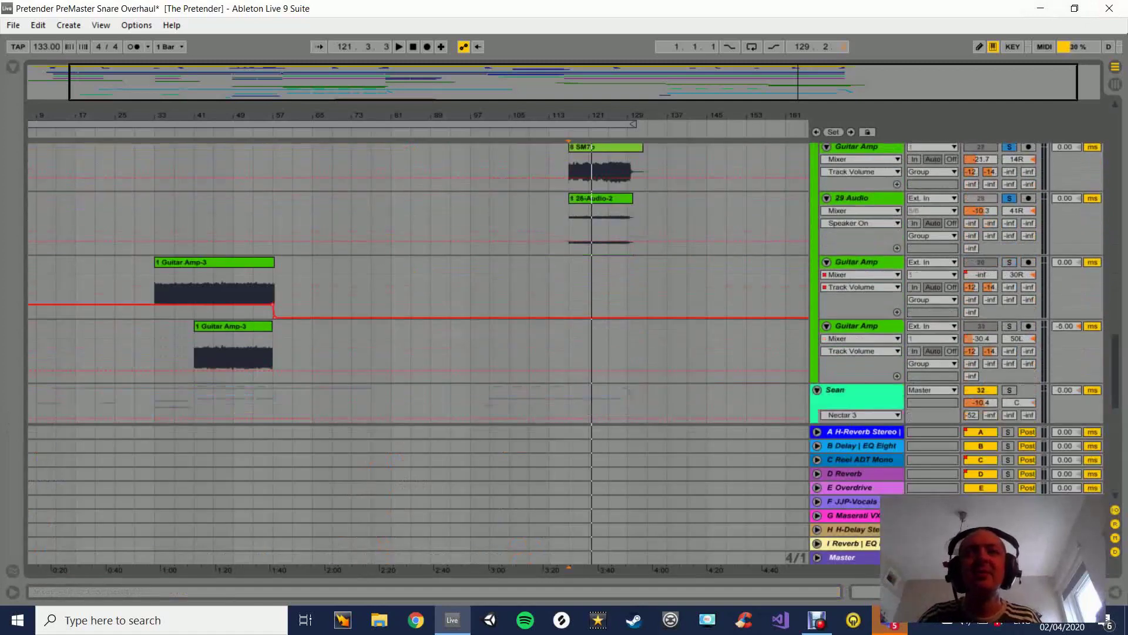
{"action": "scroll", "coordinate": [418, 282], "scroll_direction": "down", "scroll_amount": 5}
{"action": "scroll", "coordinate": [417, 283], "scroll_direction": "up", "scroll_amount": 2}
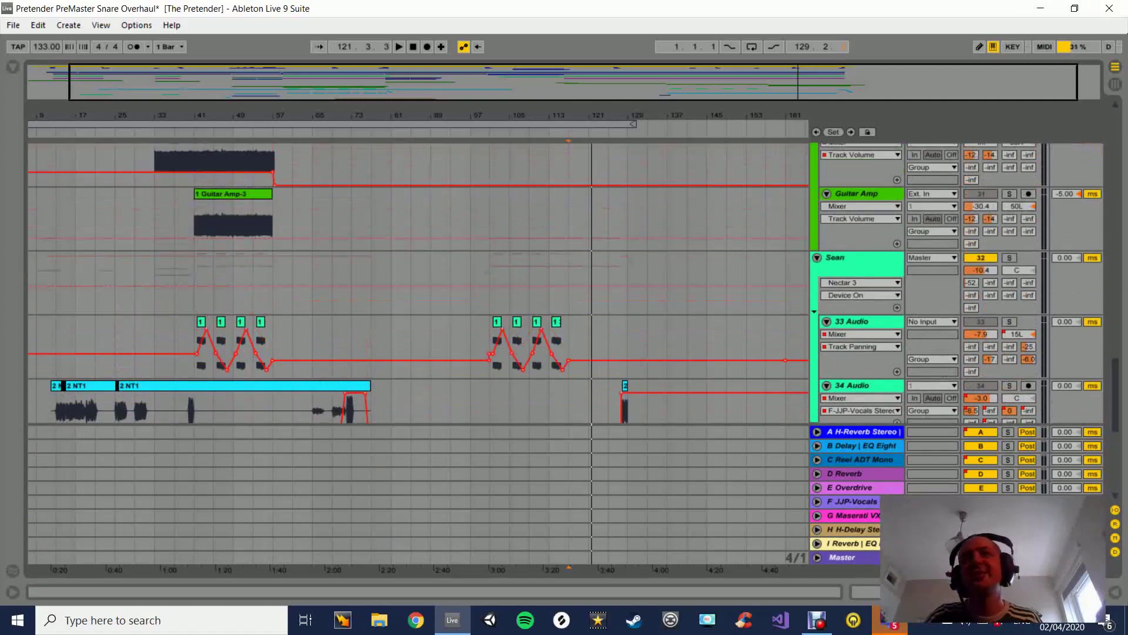
{"action": "left_click", "coordinate": [627, 258]}
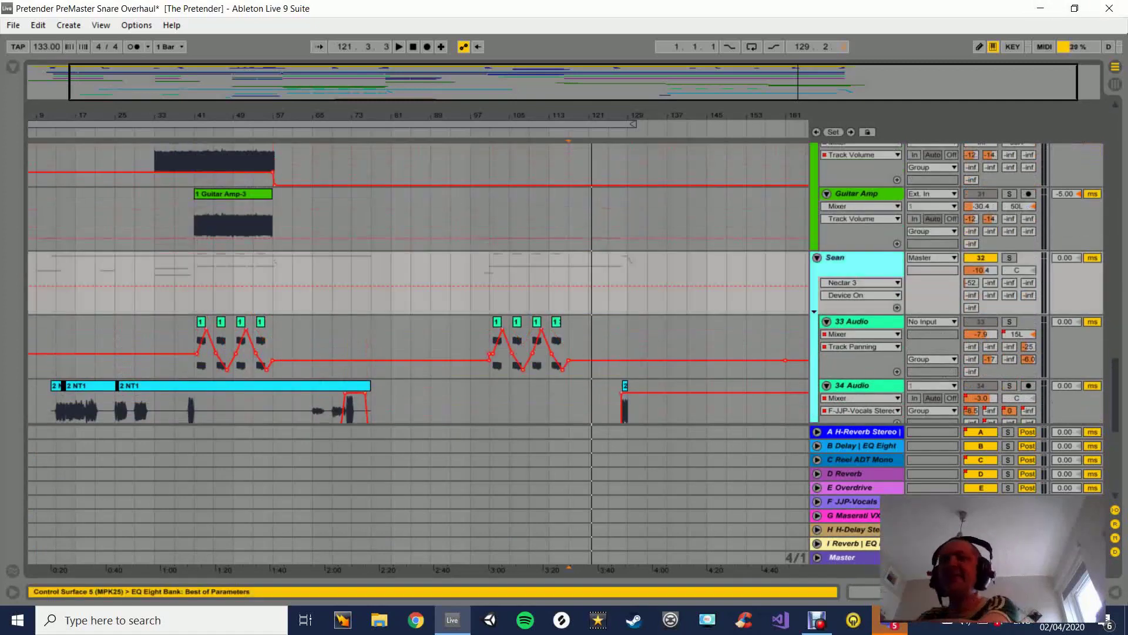
Look through the vocal group's tracks and unfold 40 Audio, 41 Audio and 42 Audio to show their waveforms and automation.
{"action": "scroll", "coordinate": [627, 259], "scroll_direction": "down", "scroll_amount": 8}
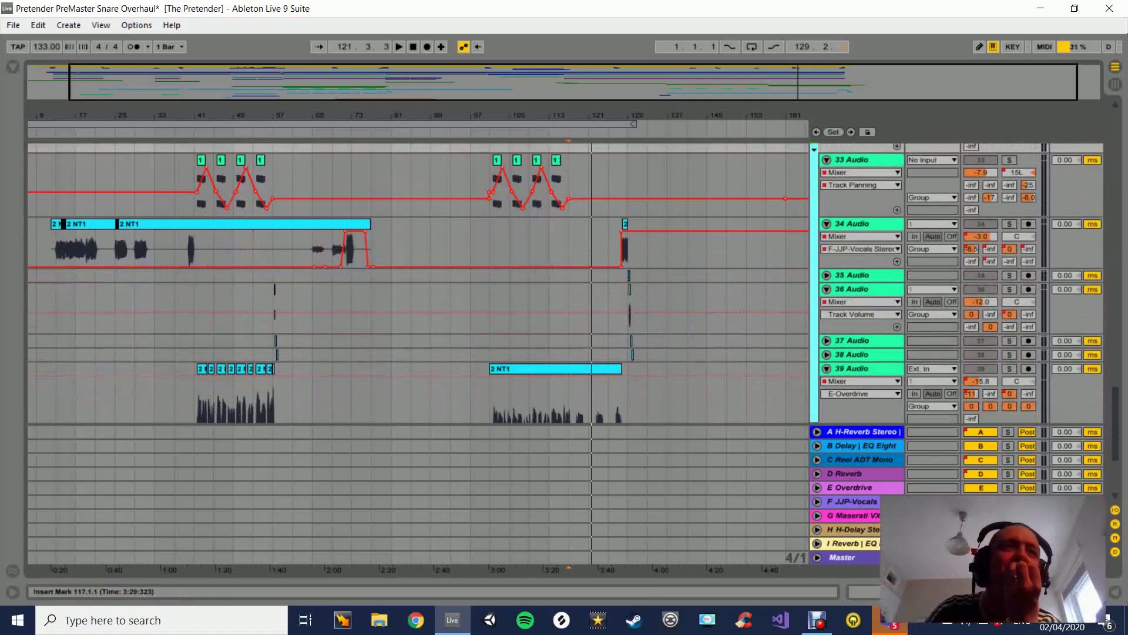
{"action": "scroll", "coordinate": [627, 258], "scroll_direction": "up", "scroll_amount": 8}
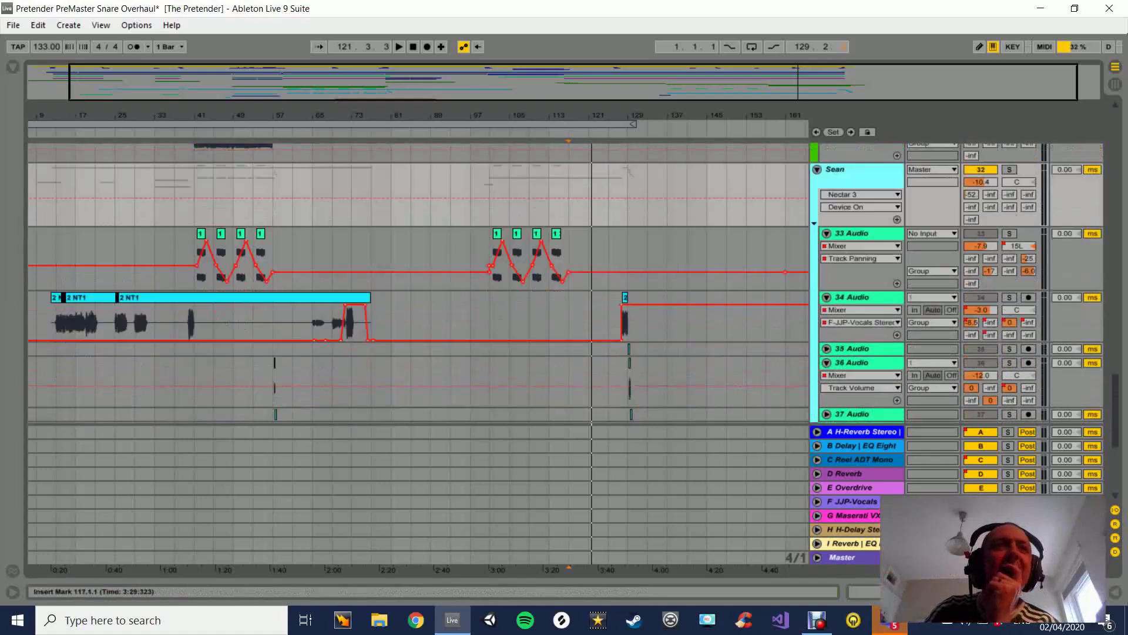
{"action": "scroll", "coordinate": [627, 258], "scroll_direction": "down", "scroll_amount": 8}
{"action": "scroll", "coordinate": [627, 259], "scroll_direction": "down", "scroll_amount": 4}
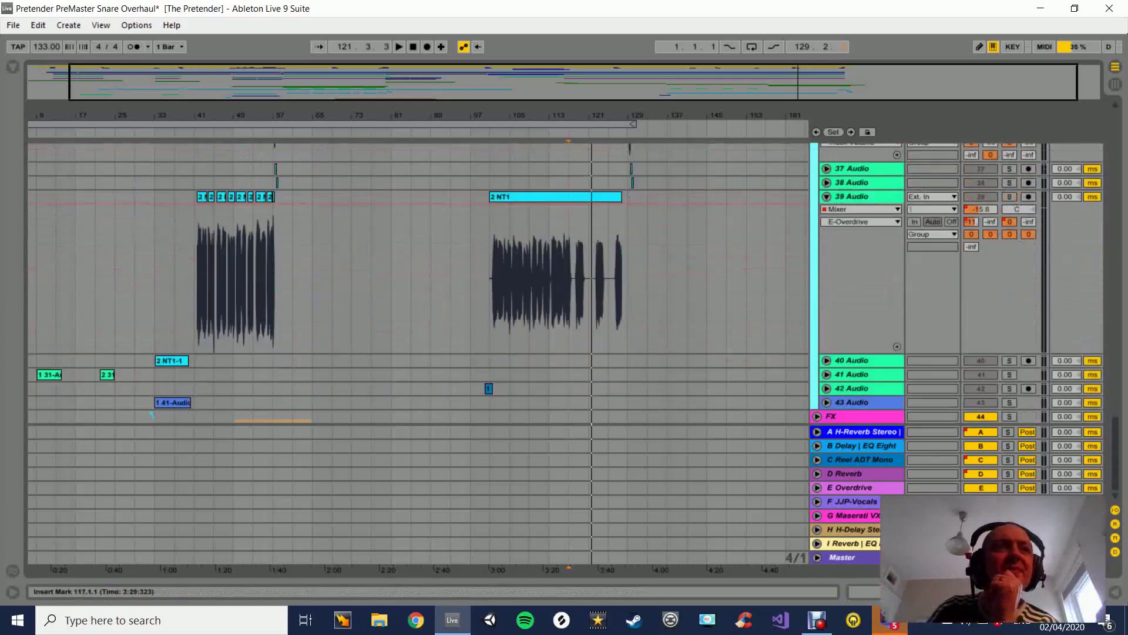
{"action": "left_click", "coordinate": [827, 361]}
{"action": "scroll", "coordinate": [826, 361], "scroll_direction": "down", "scroll_amount": 2}
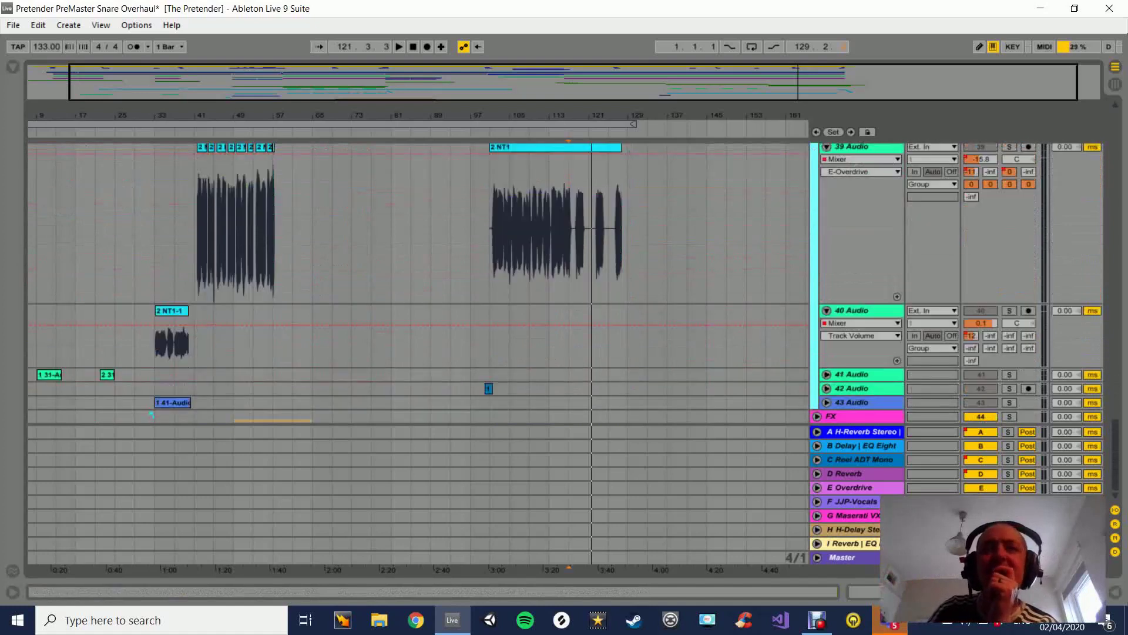
{"action": "left_click", "coordinate": [827, 375]}
{"action": "scroll", "coordinate": [827, 374], "scroll_direction": "down", "scroll_amount": 2}
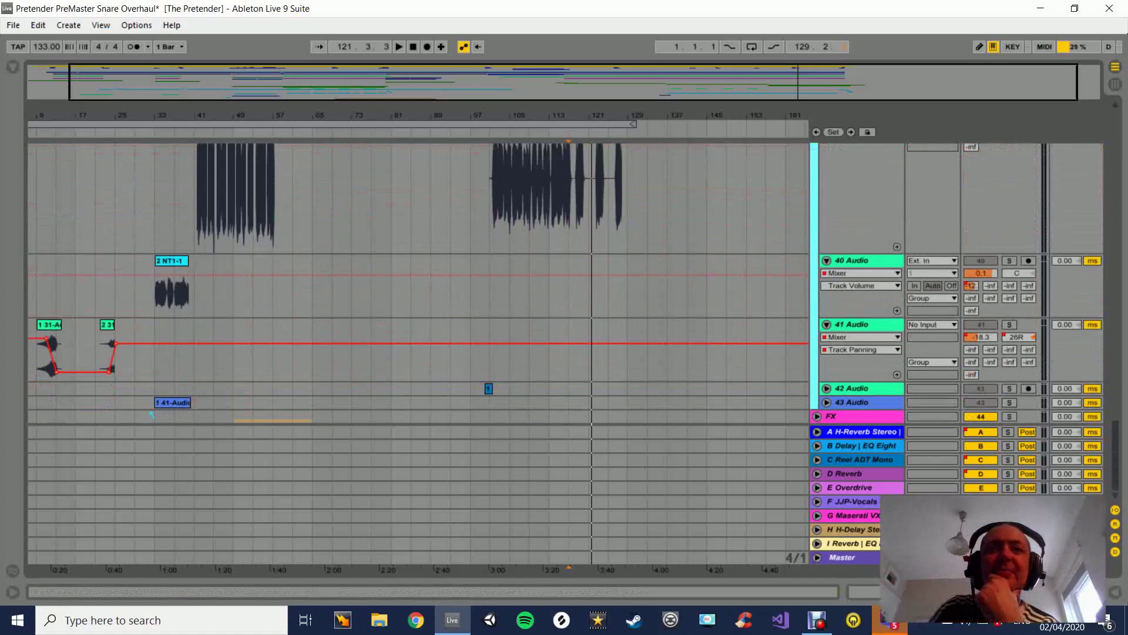
{"action": "key", "text": "Down"}
{"action": "key", "text": "Right"}
{"action": "scroll", "coordinate": [418, 283], "scroll_direction": "down", "scroll_amount": 2}
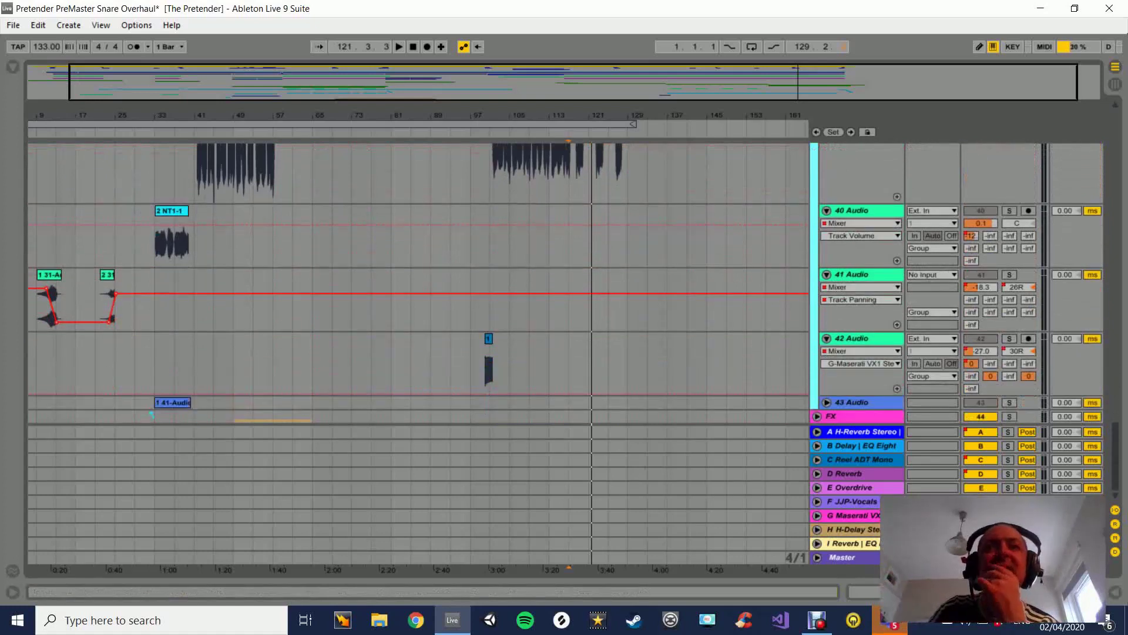
Solo vocal group 32 in place of the two soloed guitar tracks and display the group's device chain.
{"action": "scroll", "coordinate": [419, 282], "scroll_direction": "up", "scroll_amount": 2}
{"action": "scroll", "coordinate": [418, 282], "scroll_direction": "up", "scroll_amount": 10}
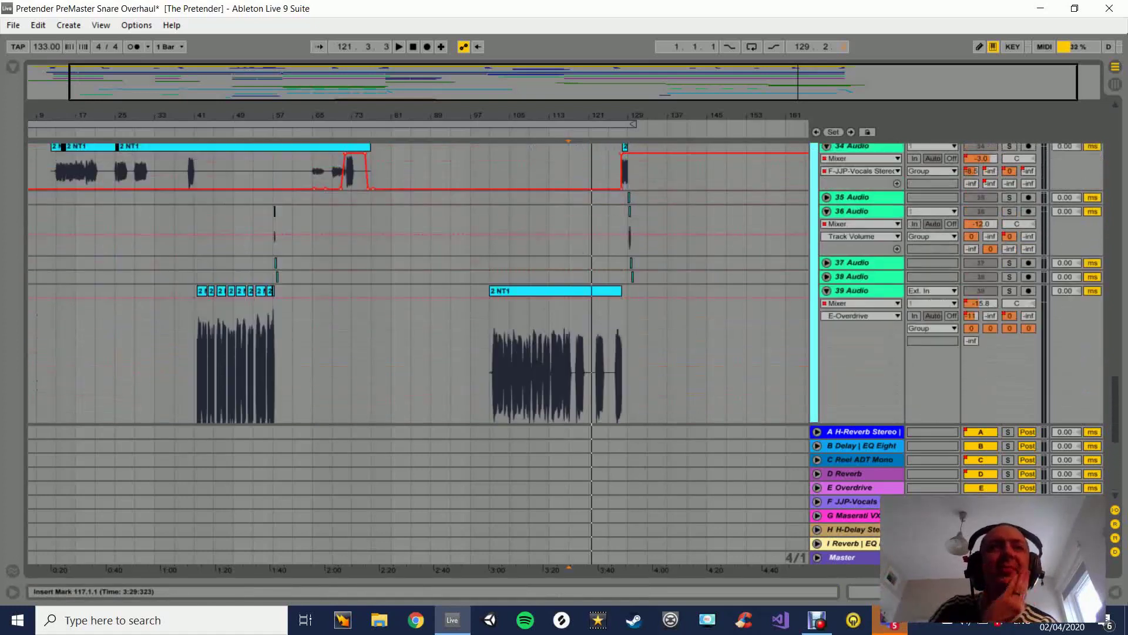
{"action": "scroll", "coordinate": [418, 282], "scroll_direction": "up", "scroll_amount": 5}
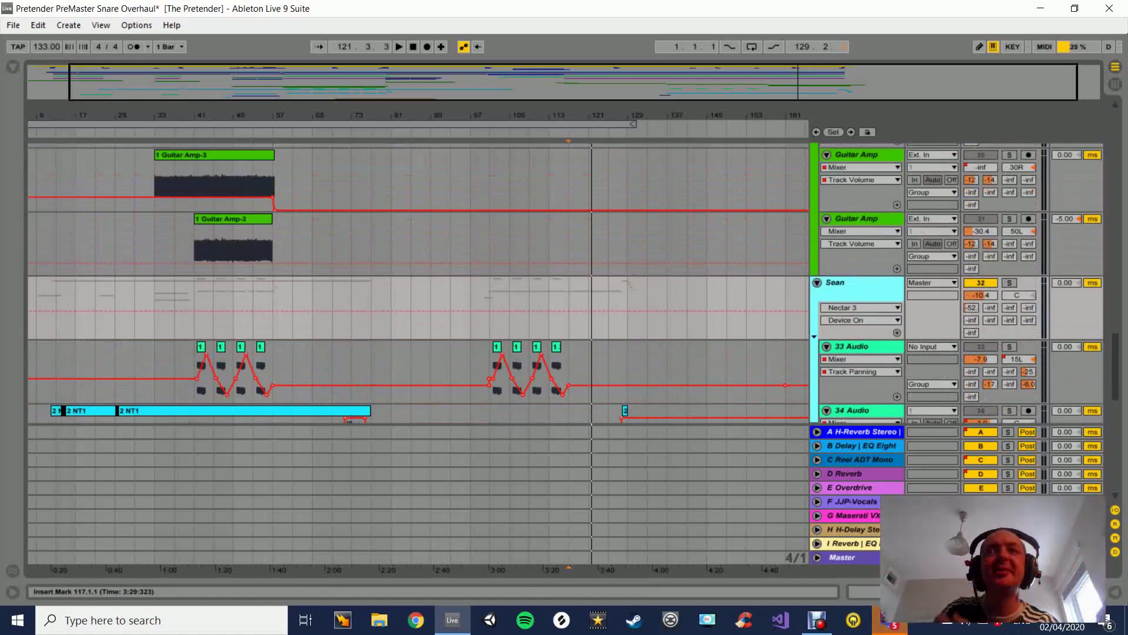
{"action": "scroll", "coordinate": [419, 282], "scroll_direction": "down", "scroll_amount": 6}
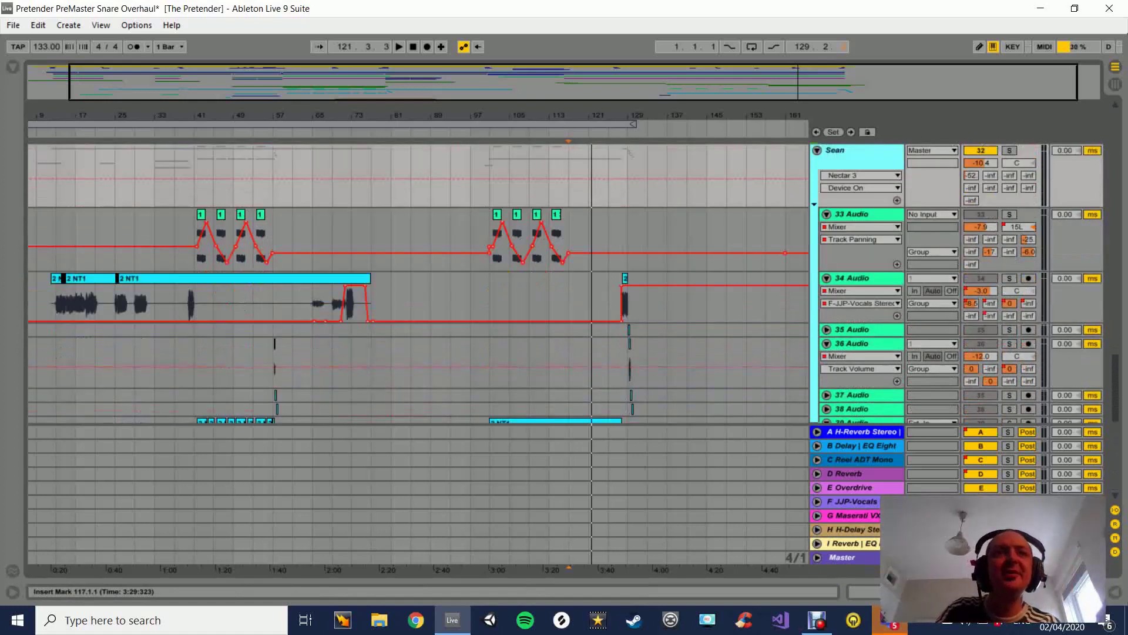
{"action": "left_click", "coordinate": [861, 278]}
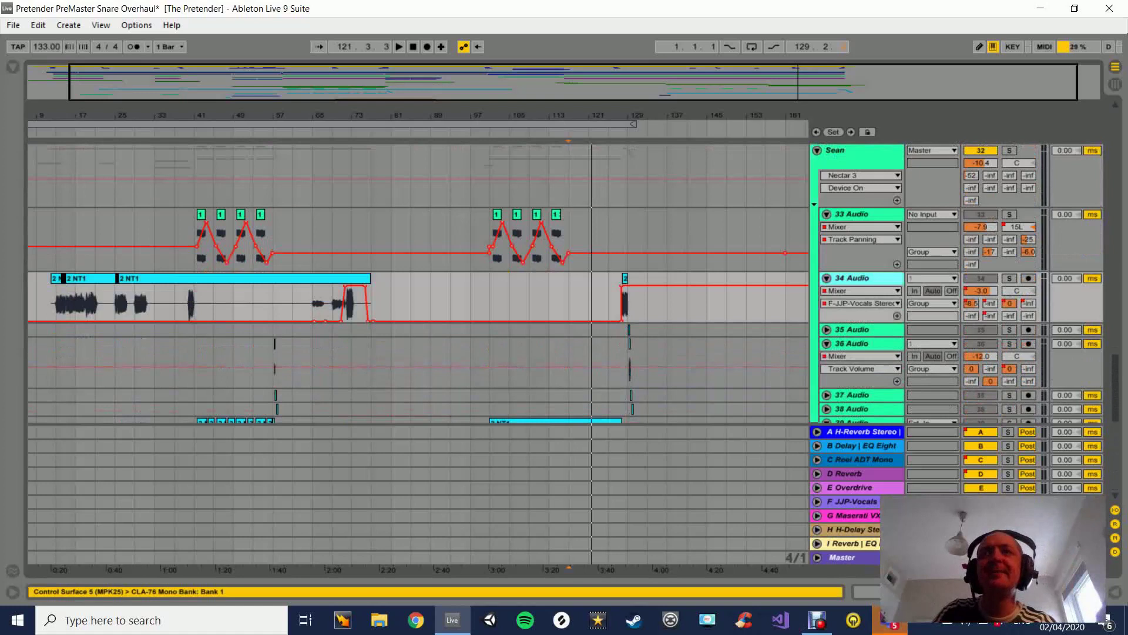
{"action": "scroll", "coordinate": [419, 282], "scroll_direction": "up", "scroll_amount": 5}
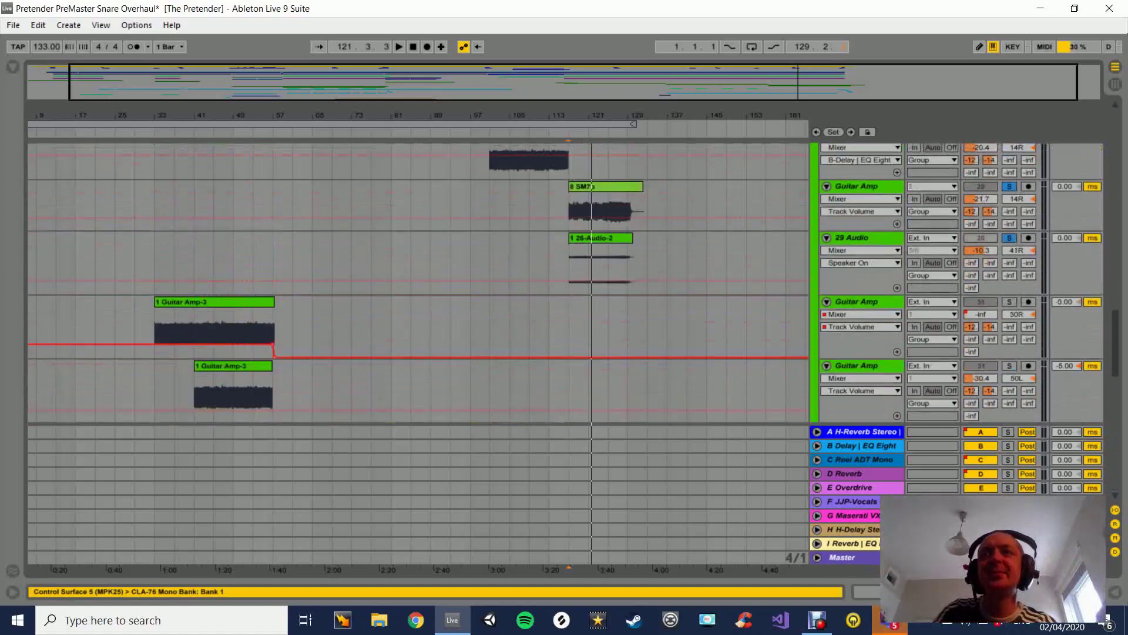
{"action": "scroll", "coordinate": [419, 282], "scroll_direction": "down", "scroll_amount": 5}
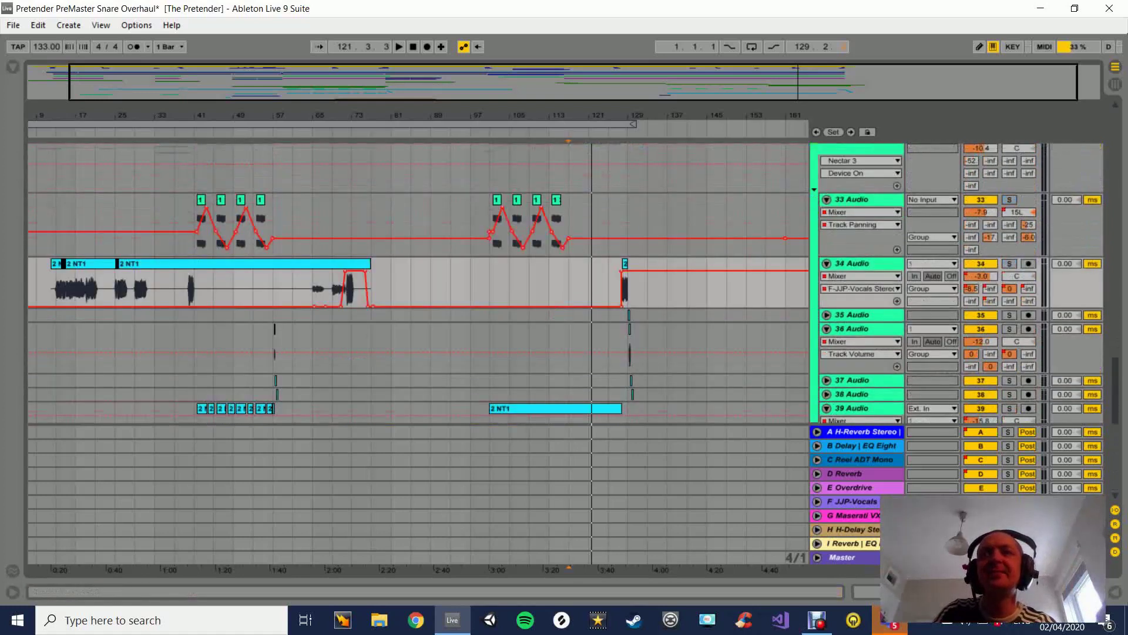
{"action": "left_click", "coordinate": [861, 149]}
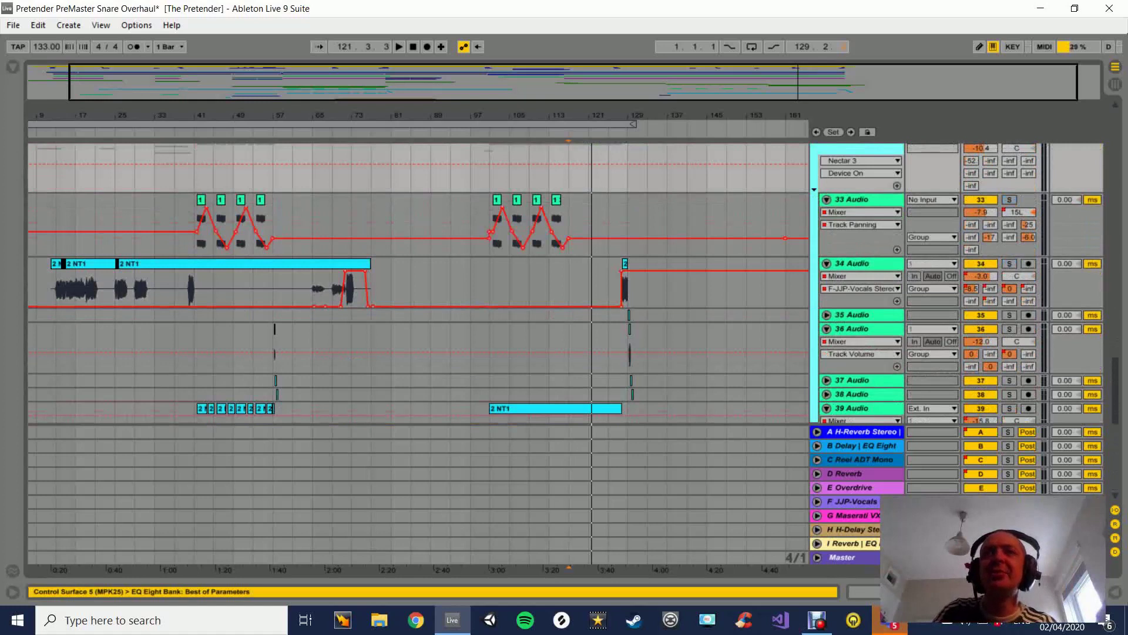
{"action": "double_click", "coordinate": [860, 149]}
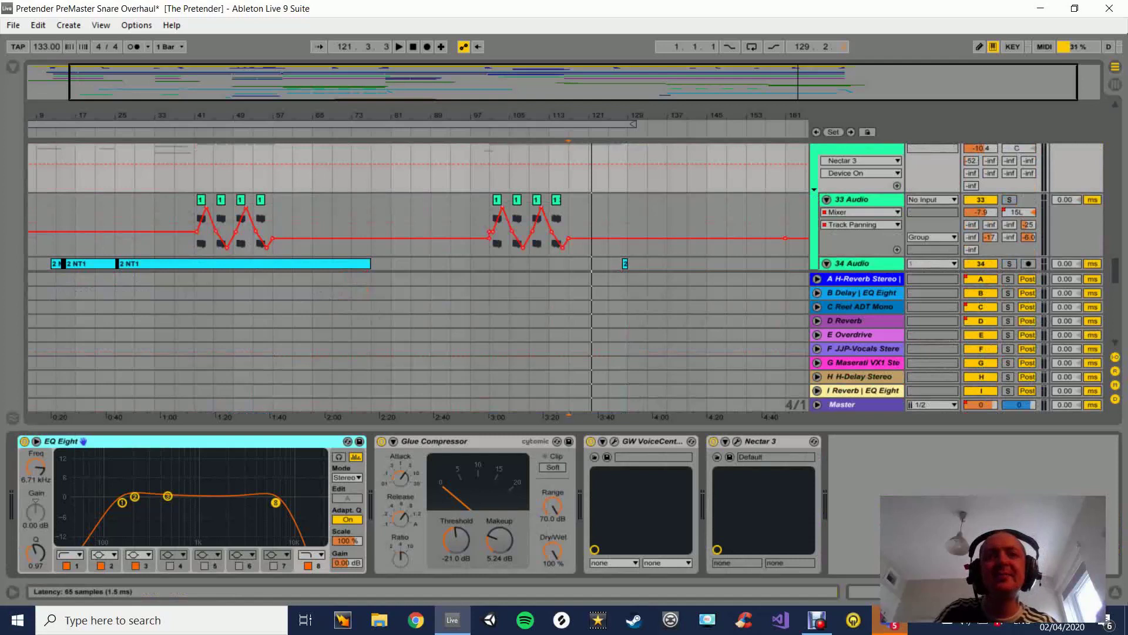
Open the vocal group's GW VoiceCentric plug-in, play the vocals from about bar 11 while watching its meters, and stop playback.
{"action": "left_click", "coordinate": [614, 441]}
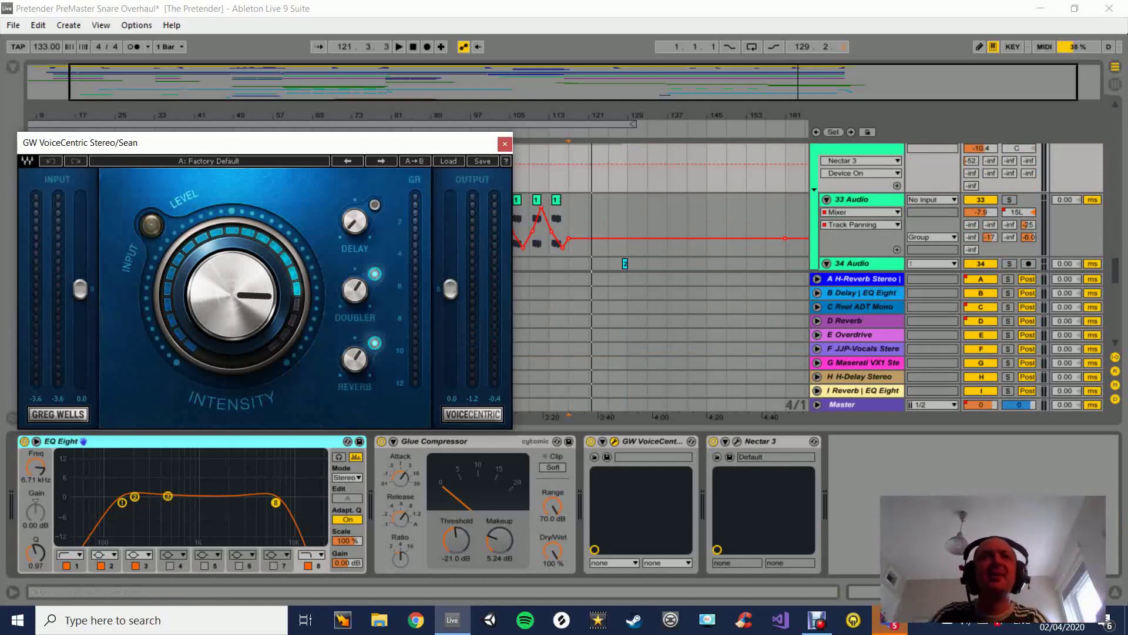
{"action": "left_click_drag", "start_coordinate": [370, 143], "coordinate": [832, 401]}
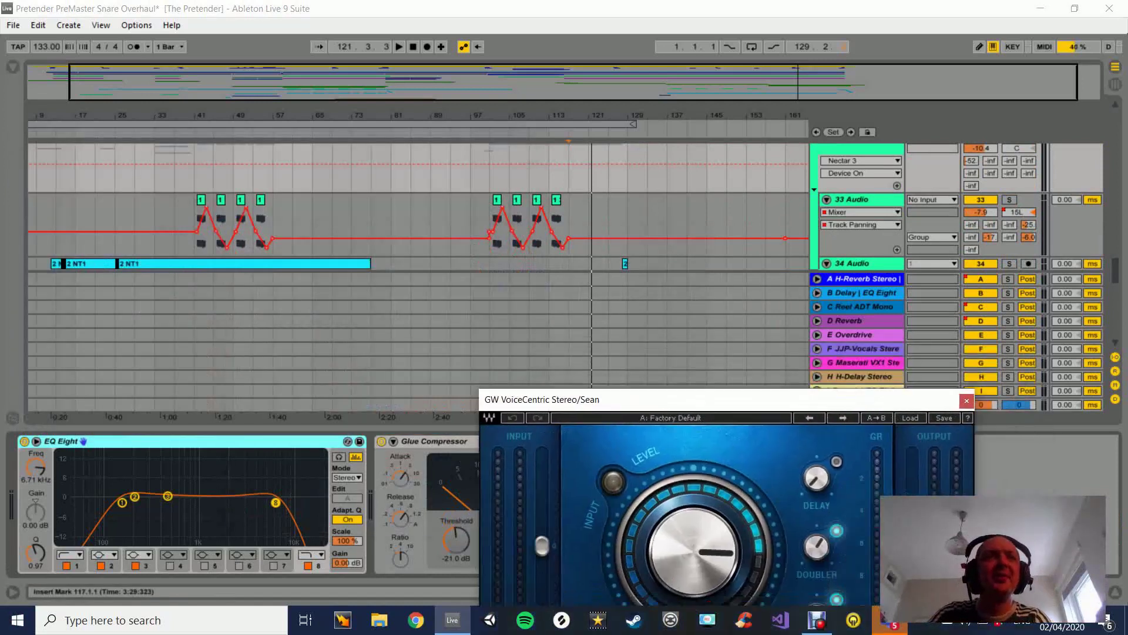
{"action": "left_click", "coordinate": [48, 133]}
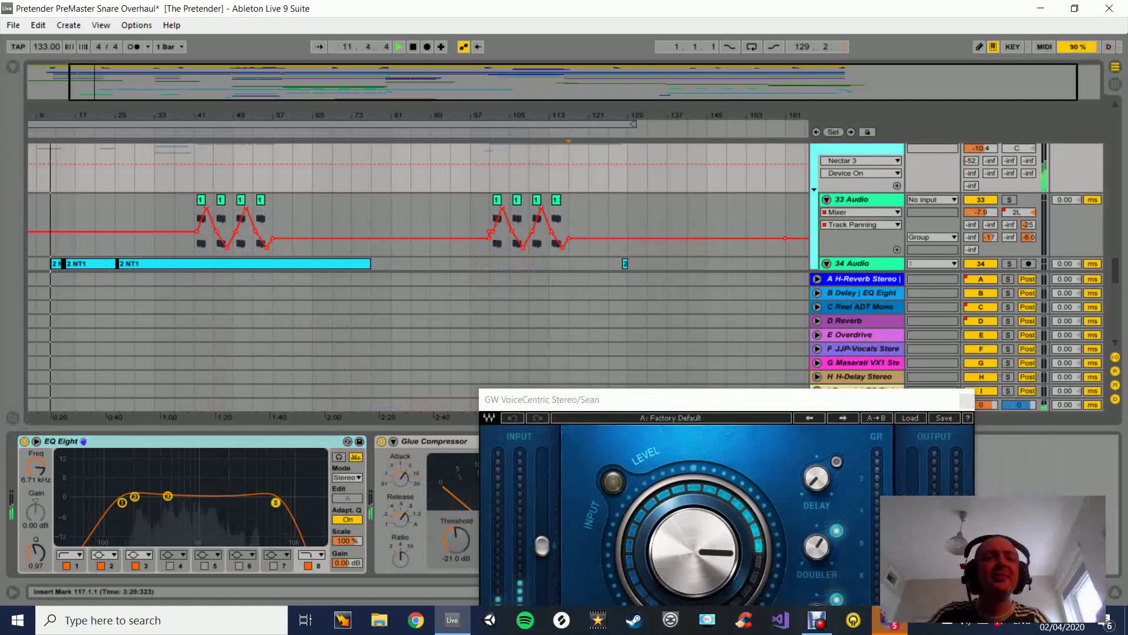
{"action": "left_click_drag", "start_coordinate": [758, 402], "coordinate": [940, 76]}
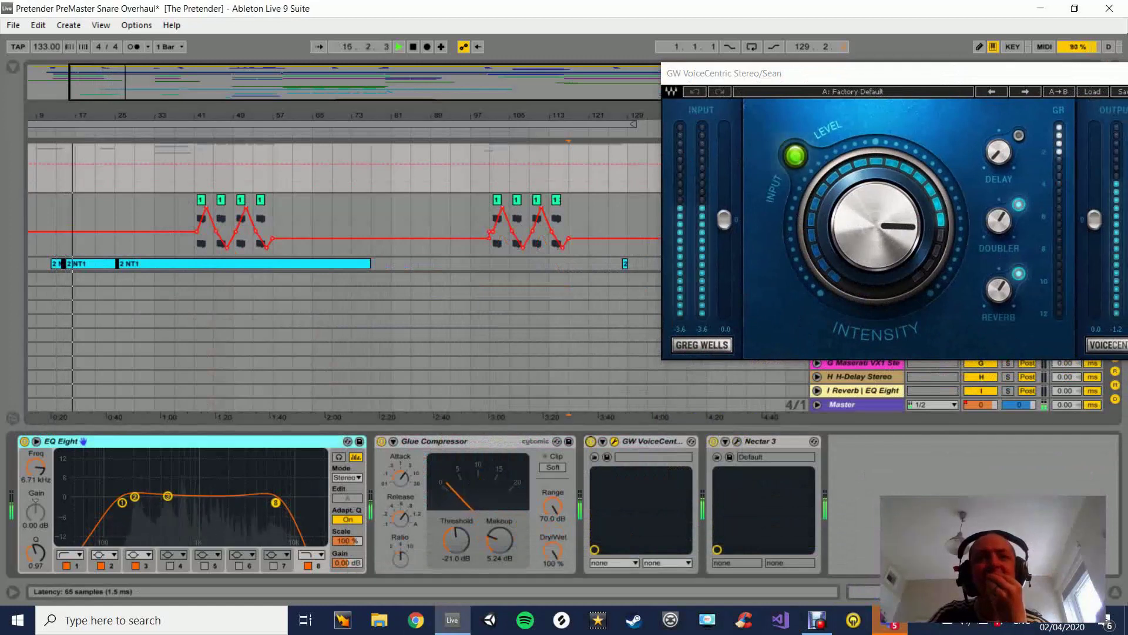
{"action": "key", "text": "space"}
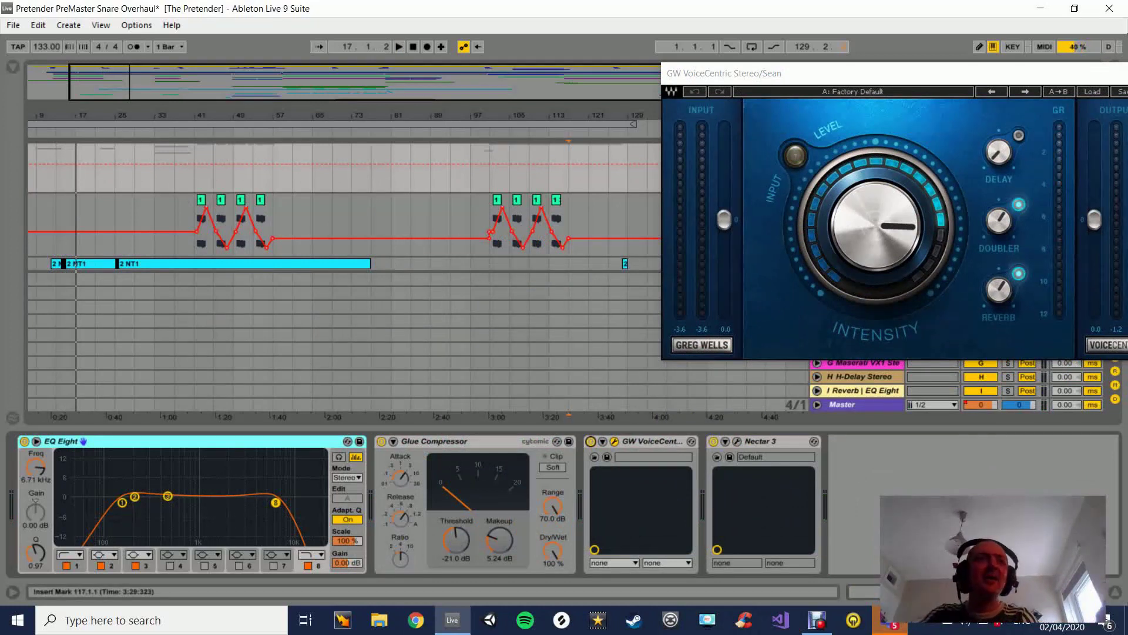
Resume playback, bypass GW VoiceCentric on the vocal group and compare the sound with Nectar 3 toggled.
{"action": "key", "text": "space"}
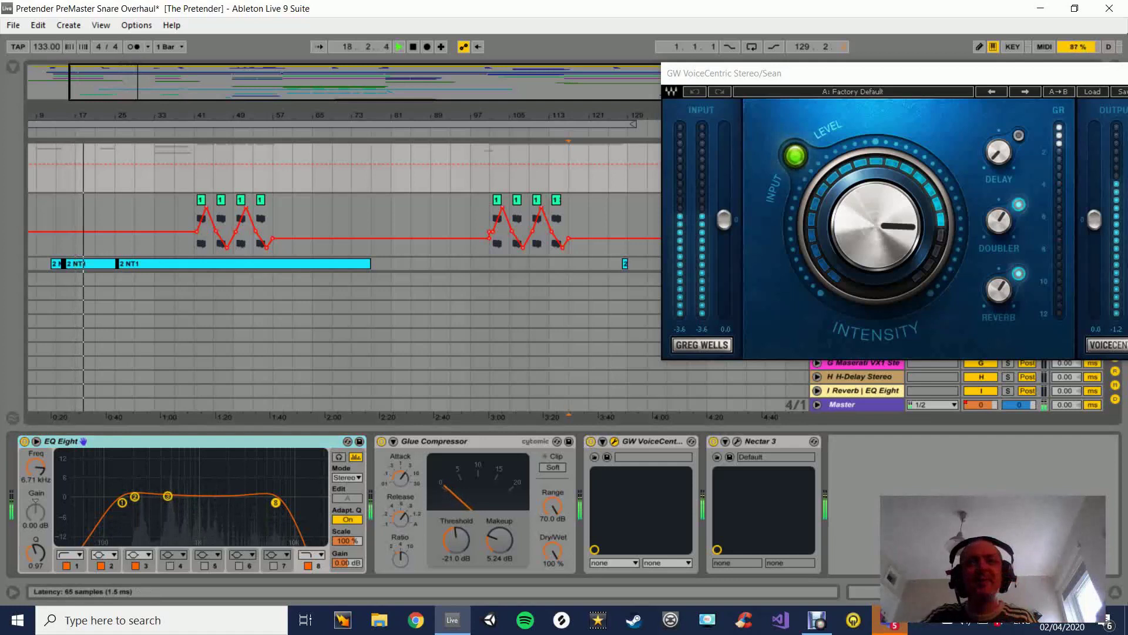
{"action": "left_click", "coordinate": [592, 441]}
{"action": "left_click", "coordinate": [713, 441]}
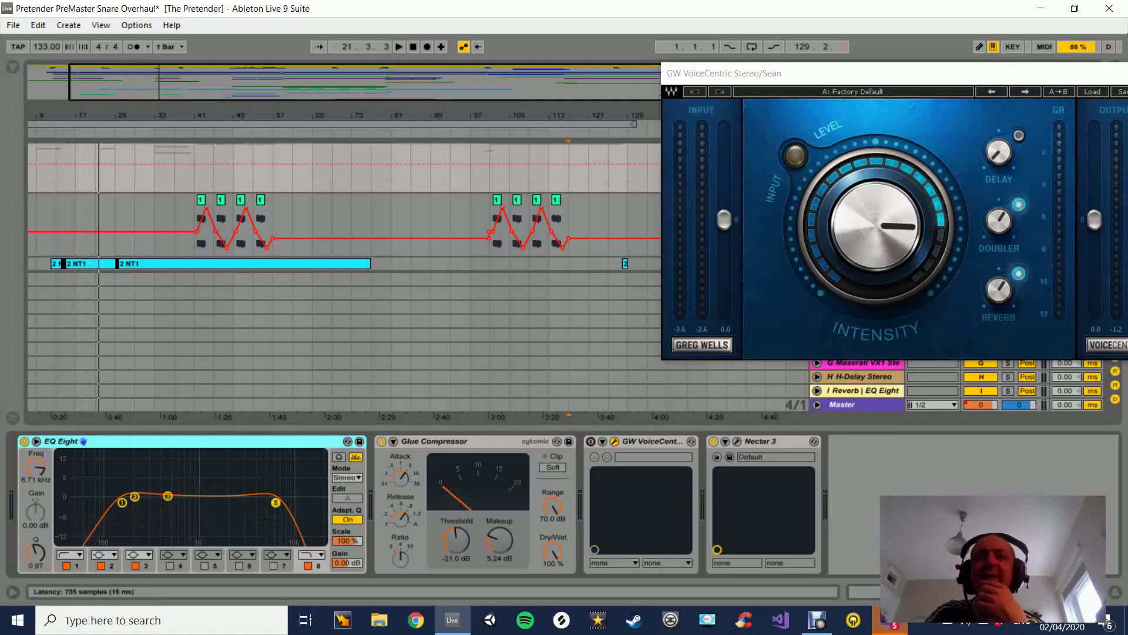
Review the Nectar 3 modules on the vocal group, including the De-esser, and close both plug-in windows.
{"action": "left_click", "coordinate": [737, 441]}
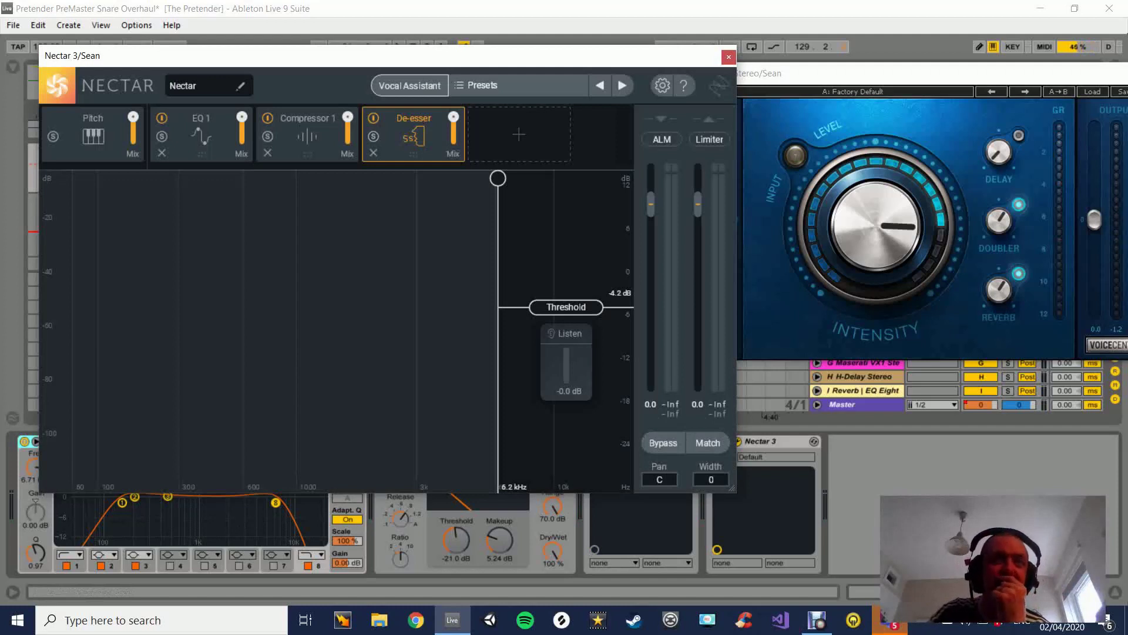
{"action": "left_click_drag", "start_coordinate": [709, 57], "coordinate": [704, 57]}
{"action": "left_click", "coordinate": [726, 57]}
{"action": "left_click_drag", "start_coordinate": [1091, 78], "coordinate": [1016, 98]}
{"action": "left_click", "coordinate": [1072, 93]}
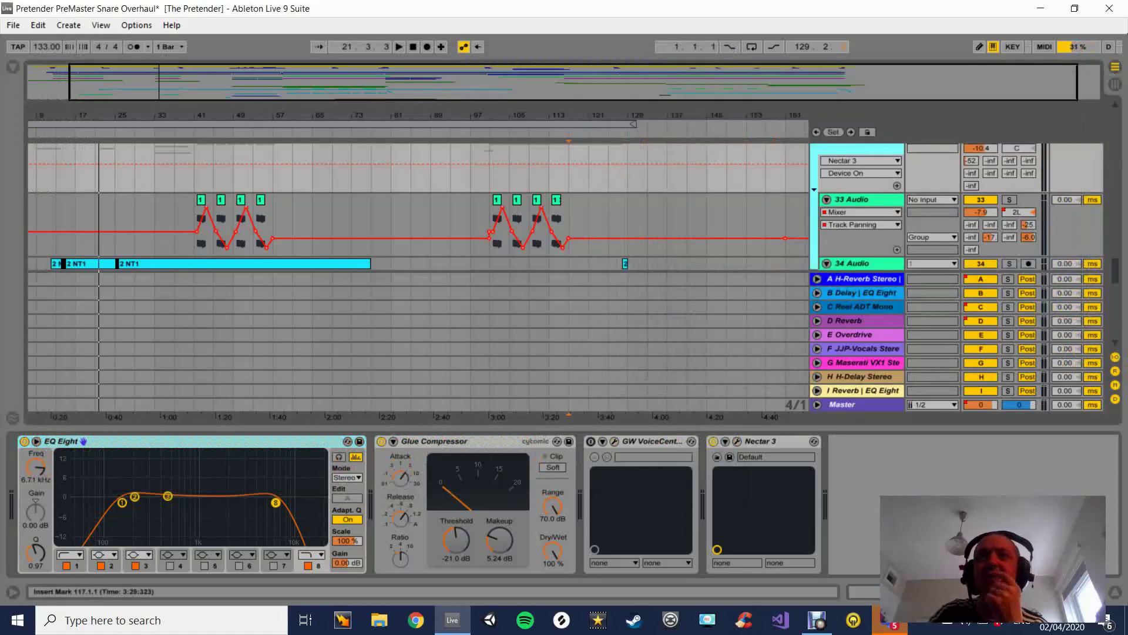
Open the longest NT1 clip on 34 Audio in an enlarged clip view and examine its volume envelope across the opening vocal phrases.
{"action": "left_click", "coordinate": [827, 199]}
{"action": "left_click", "coordinate": [827, 199]}
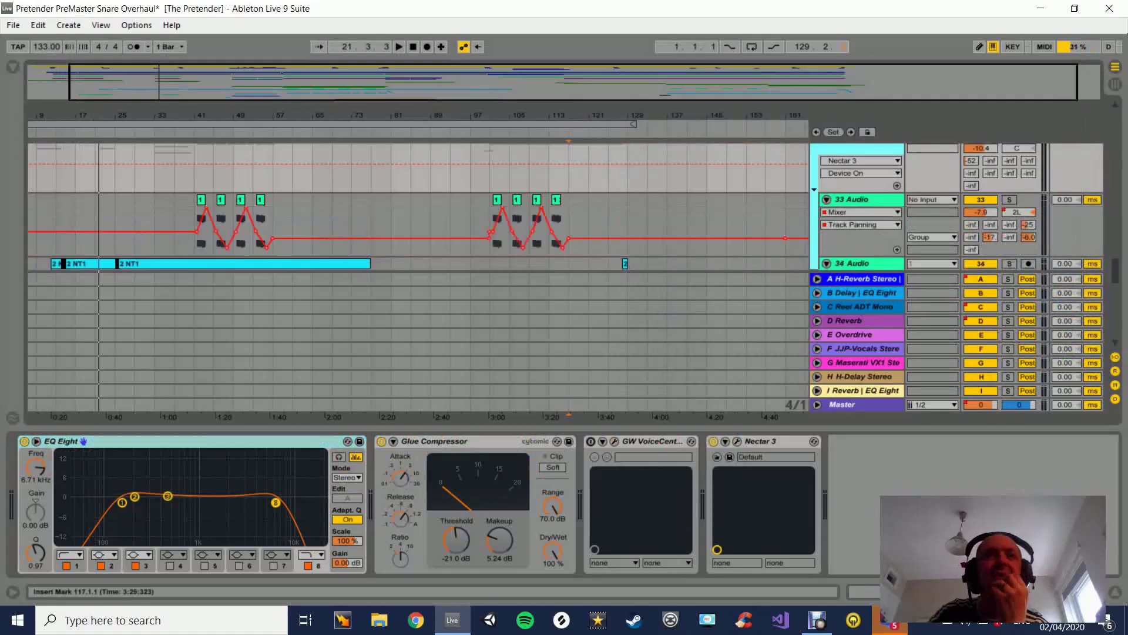
{"action": "left_click", "coordinate": [213, 264]}
{"action": "double_click", "coordinate": [213, 264]}
{"action": "left_click_drag", "start_coordinate": [508, 168], "coordinate": [702, 227]}
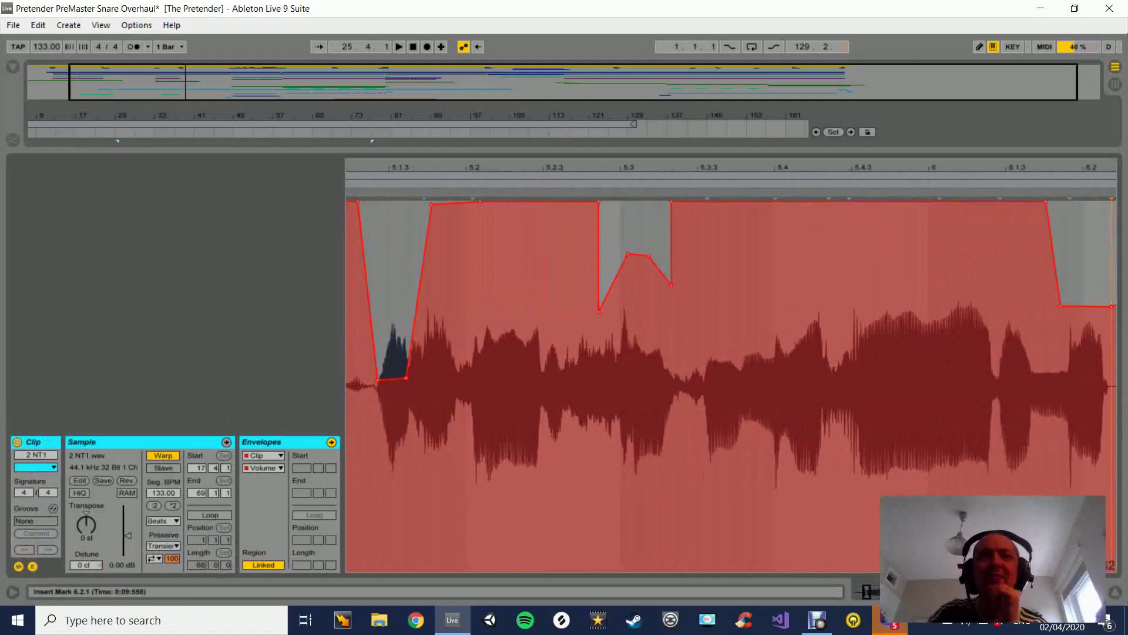
{"action": "key", "text": "minus"}
{"action": "key", "text": "minus"}
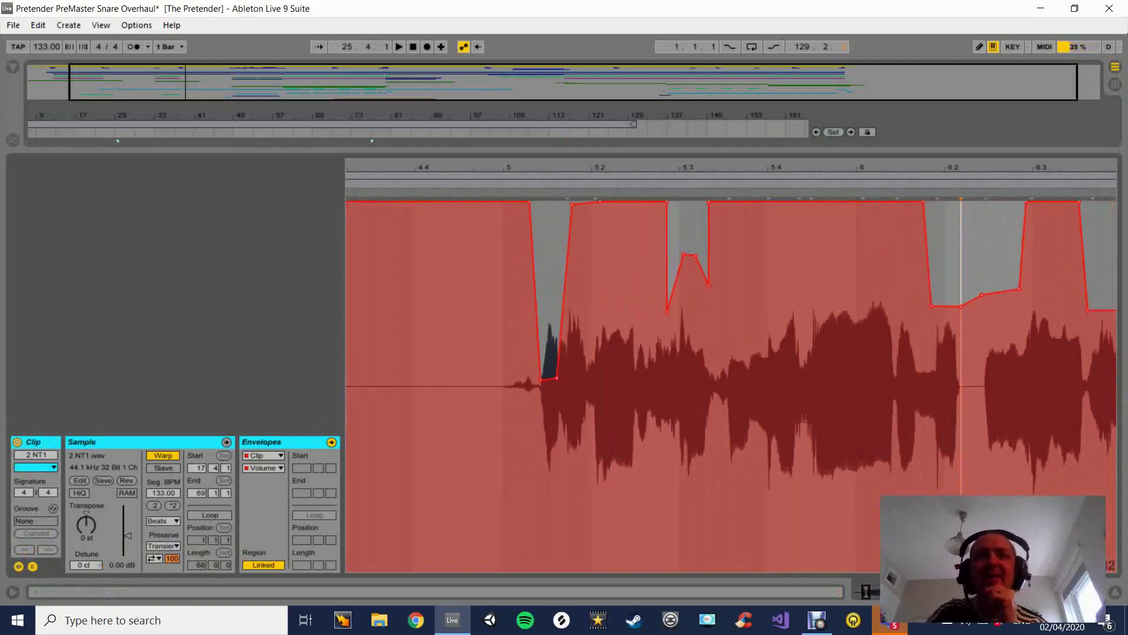
{"action": "key", "text": "minus"}
{"action": "key", "text": "minus"}
{"action": "key", "text": "minus"}
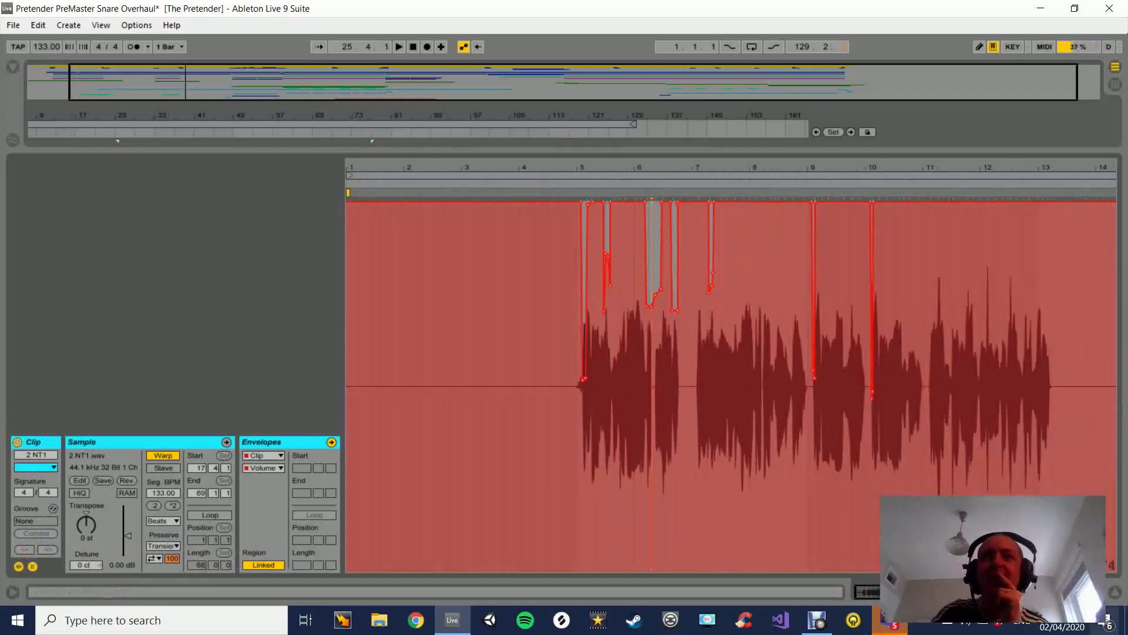
Hide the clip view and look back over the vocal group's tracks from 33 Audio to 39 Audio.
{"action": "key", "text": "ctrl+alt+l"}
{"action": "scroll", "coordinate": [418, 282], "scroll_direction": "up", "scroll_amount": 5}
{"action": "scroll", "coordinate": [418, 282], "scroll_direction": "up", "scroll_amount": 7}
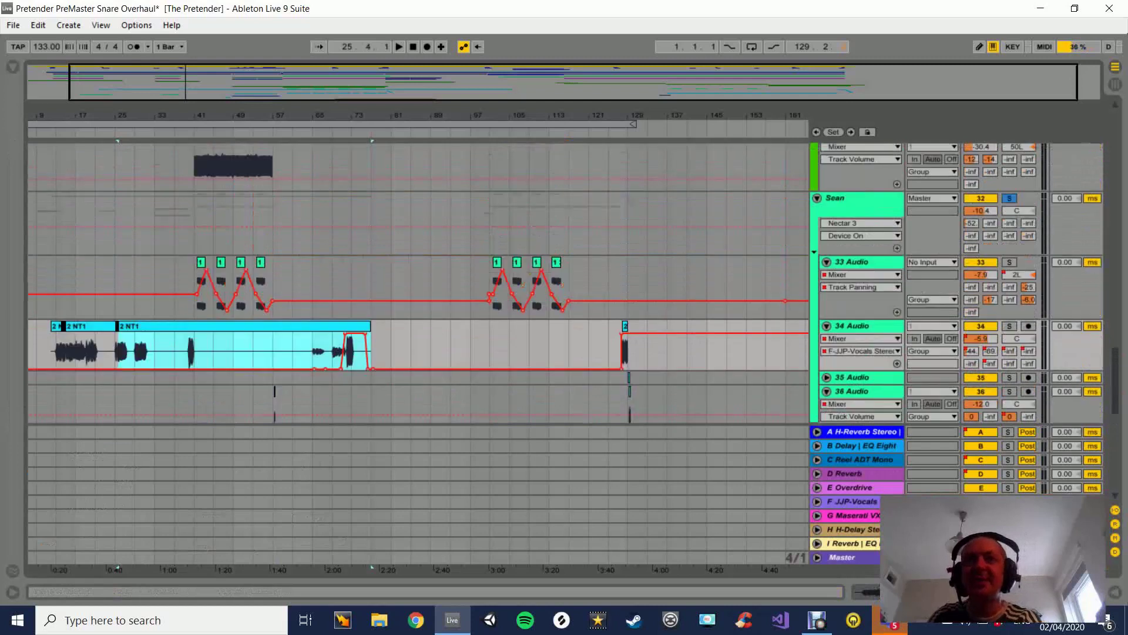
{"action": "scroll", "coordinate": [419, 282], "scroll_direction": "down", "scroll_amount": 3}
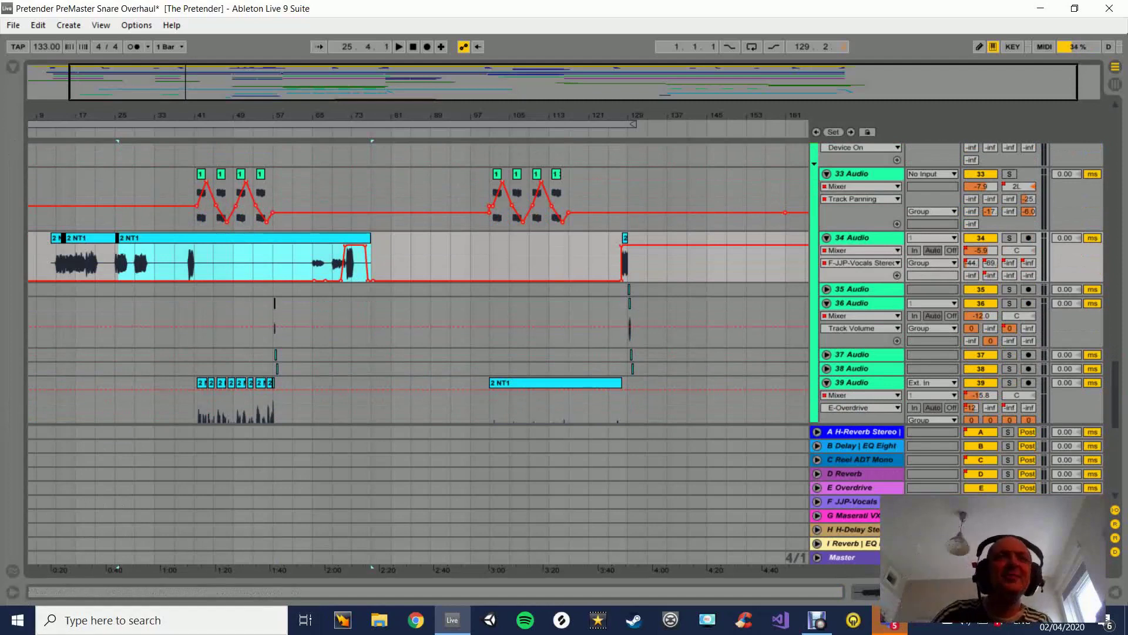
Open the device chain of 34 Audio, inspect the De-esser in its Nectar 3 plug-in and close the plug-in window.
{"action": "double_click", "coordinate": [860, 239]}
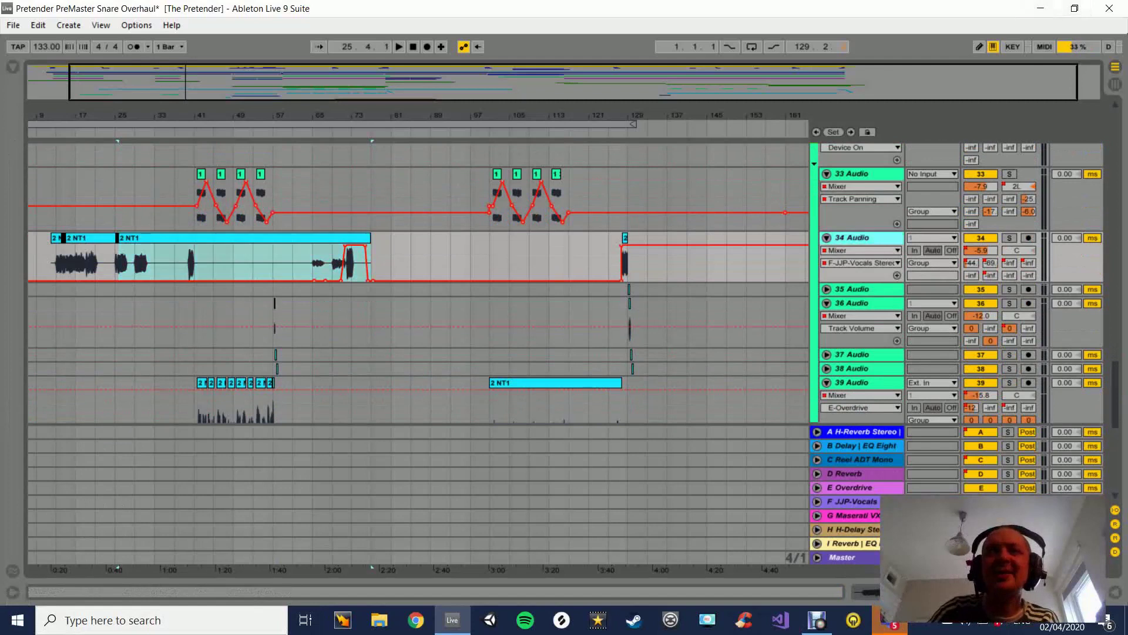
{"action": "key", "text": "Escape"}
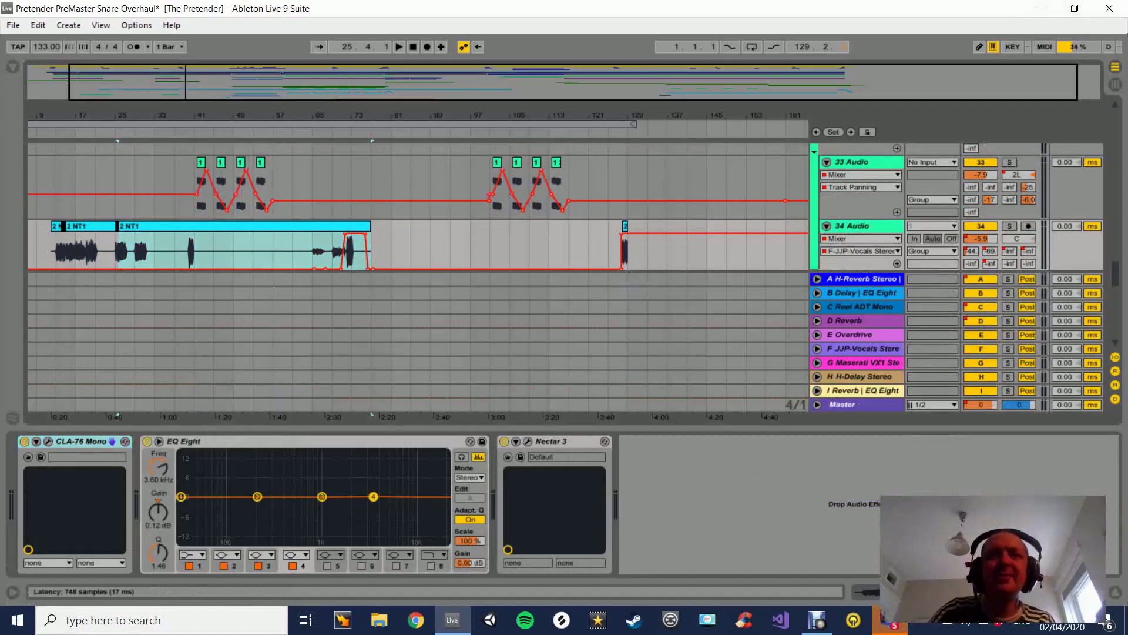
{"action": "left_click", "coordinate": [527, 441]}
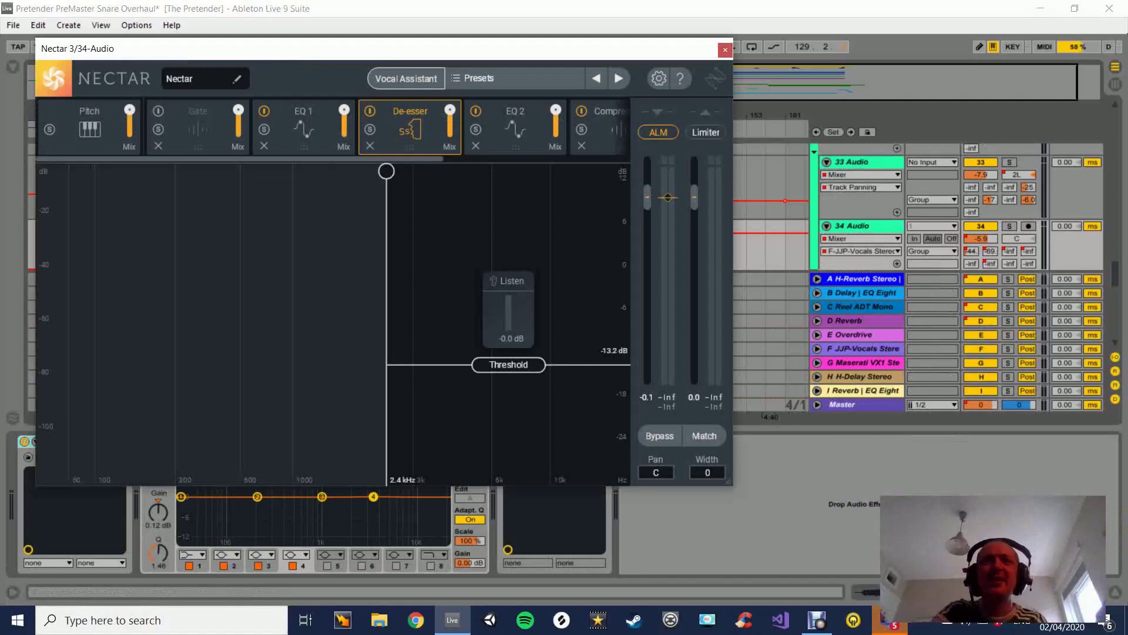
{"action": "left_click", "coordinate": [725, 50]}
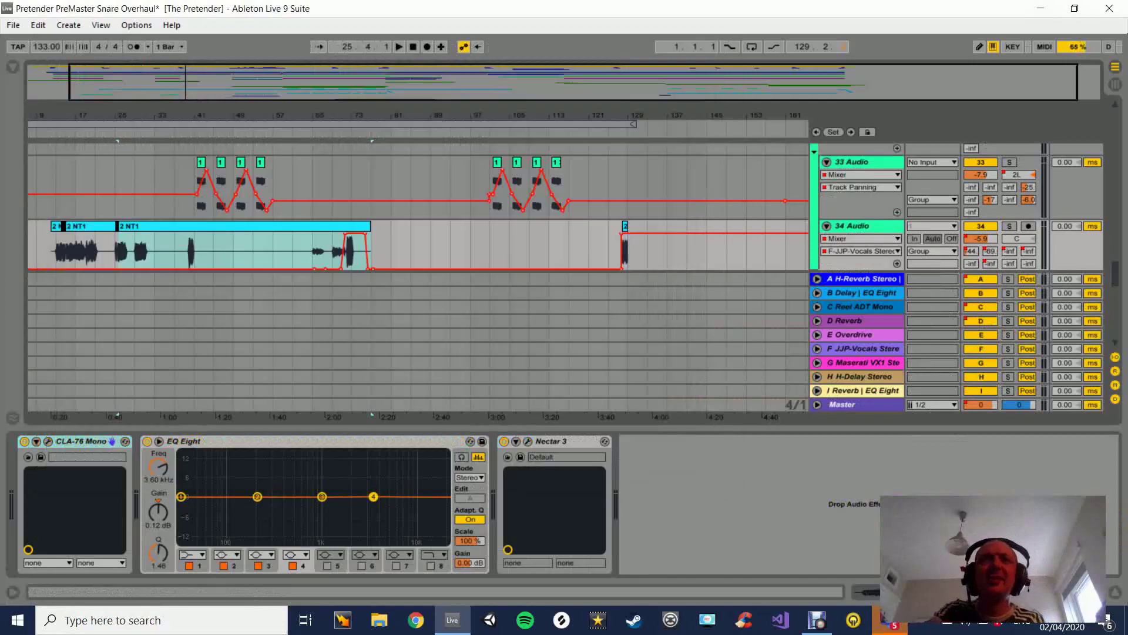
Hide the device view and unfold the 35 Audio track within the vocal group.
{"action": "scroll", "coordinate": [418, 207], "scroll_direction": "down", "scroll_amount": 4}
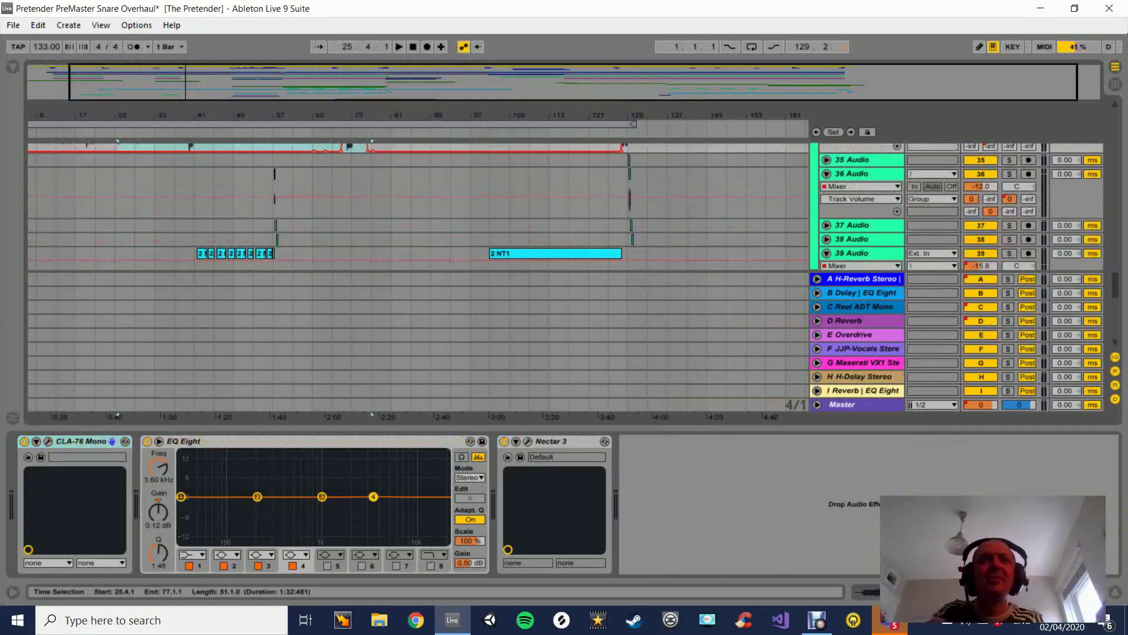
{"action": "left_click", "coordinate": [1115, 591]}
{"action": "scroll", "coordinate": [418, 282], "scroll_direction": "up", "scroll_amount": 3}
{"action": "left_click", "coordinate": [827, 277]}
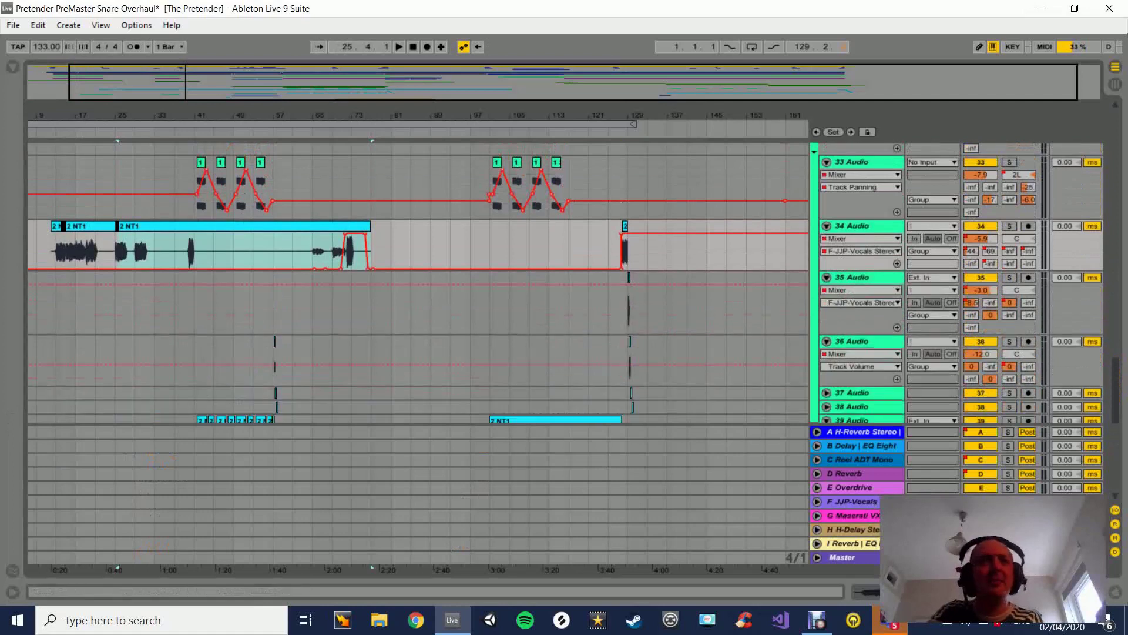
{"action": "scroll", "coordinate": [418, 282], "scroll_direction": "down", "scroll_amount": 2}
{"action": "scroll", "coordinate": [418, 282], "scroll_direction": "up", "scroll_amount": 4}
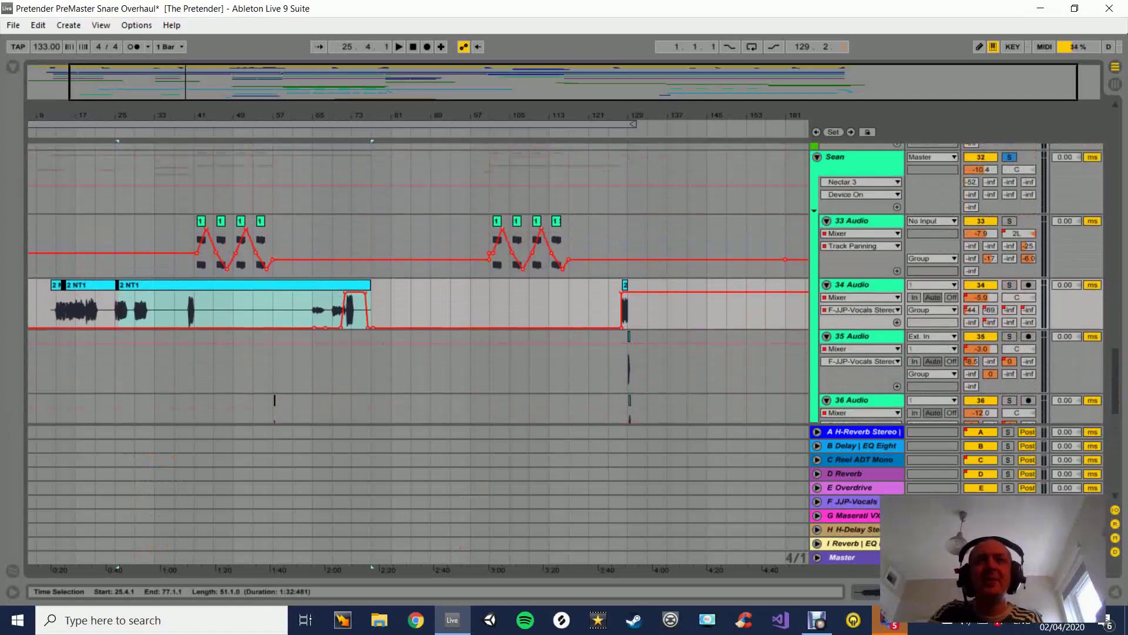
Solo 33 Audio instead of the whole vocal group and play its panned vocal parts.
{"action": "left_click", "coordinate": [858, 221]}
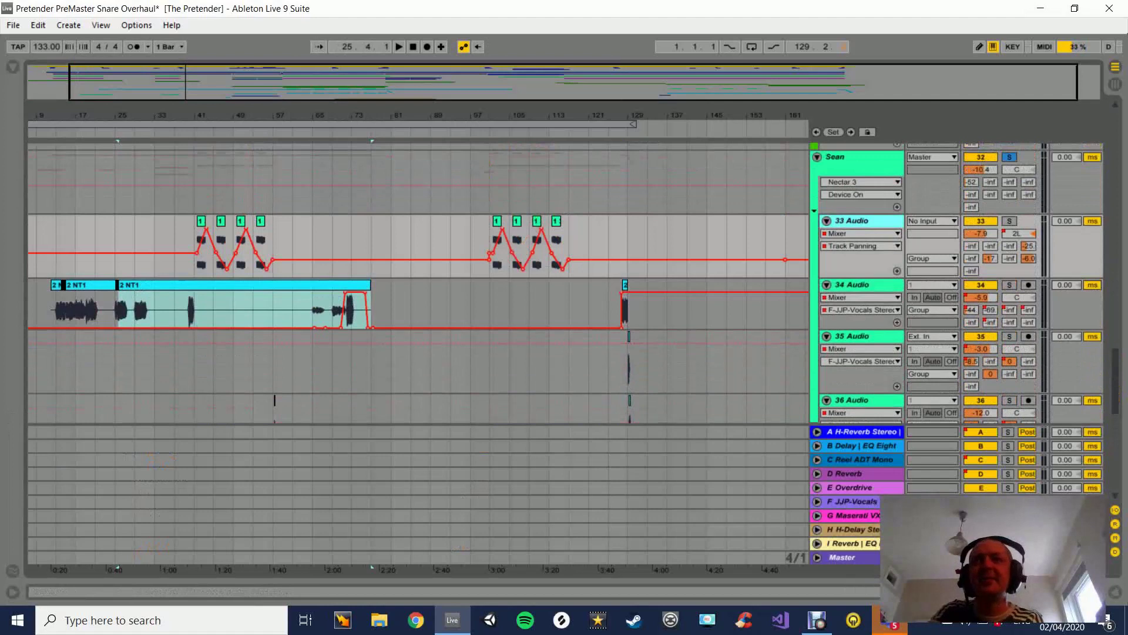
{"action": "left_click", "coordinate": [1009, 221]}
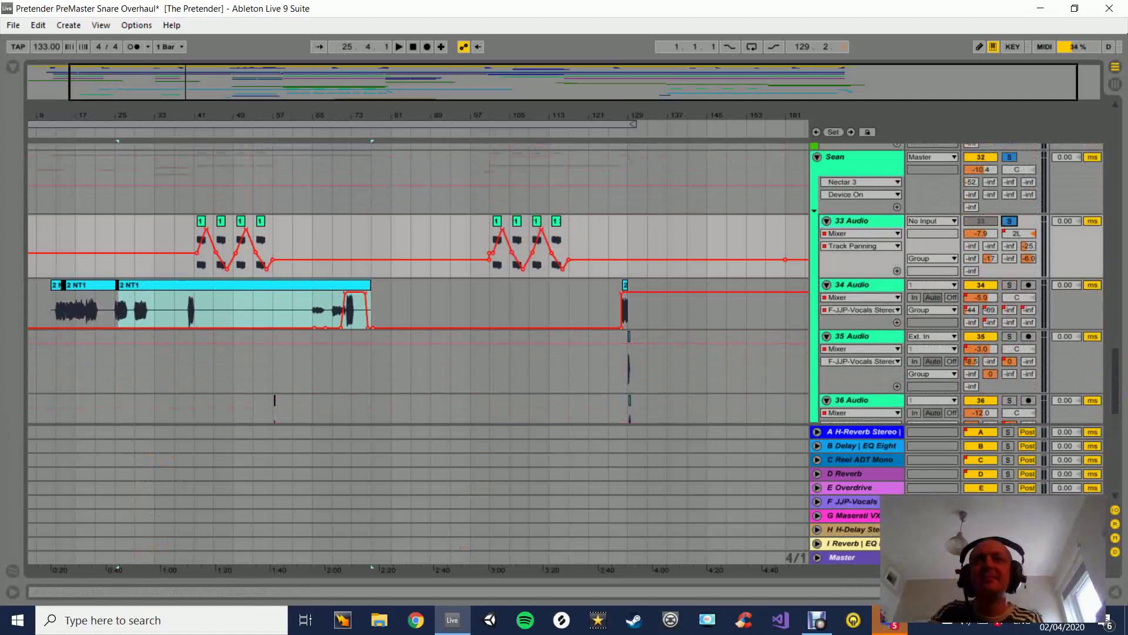
{"action": "left_click", "coordinate": [1010, 157]}
{"action": "key", "text": "space"}
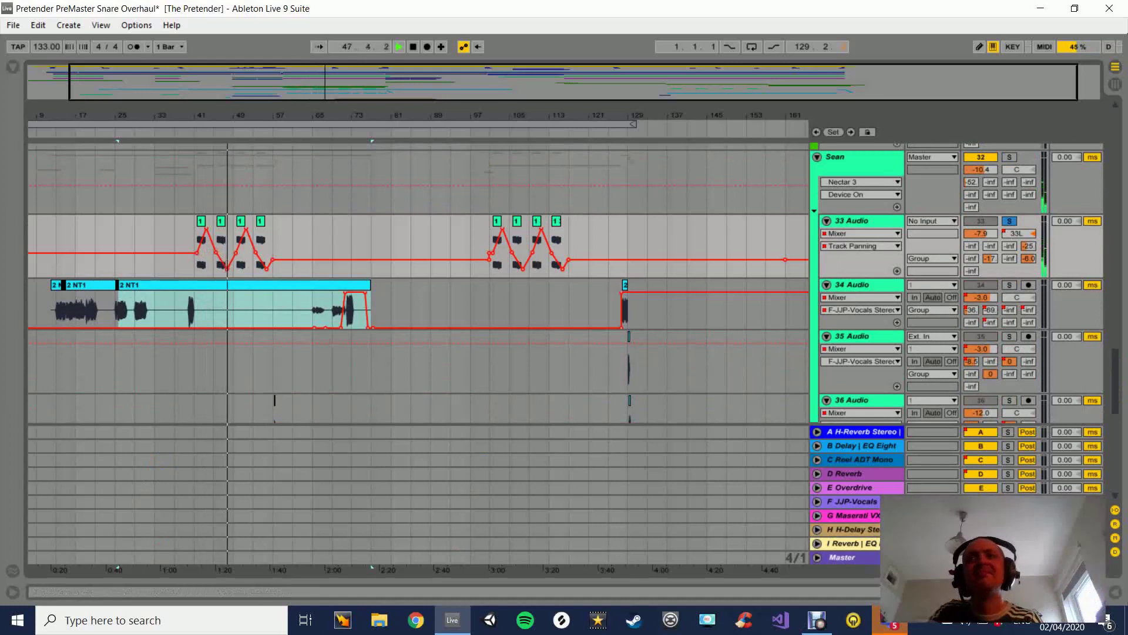
Unsolo 33 Audio and replay its vocal passage from about bar 40 in the full mix.
{"action": "left_click", "coordinate": [1009, 221]}
{"action": "key", "text": "space"}
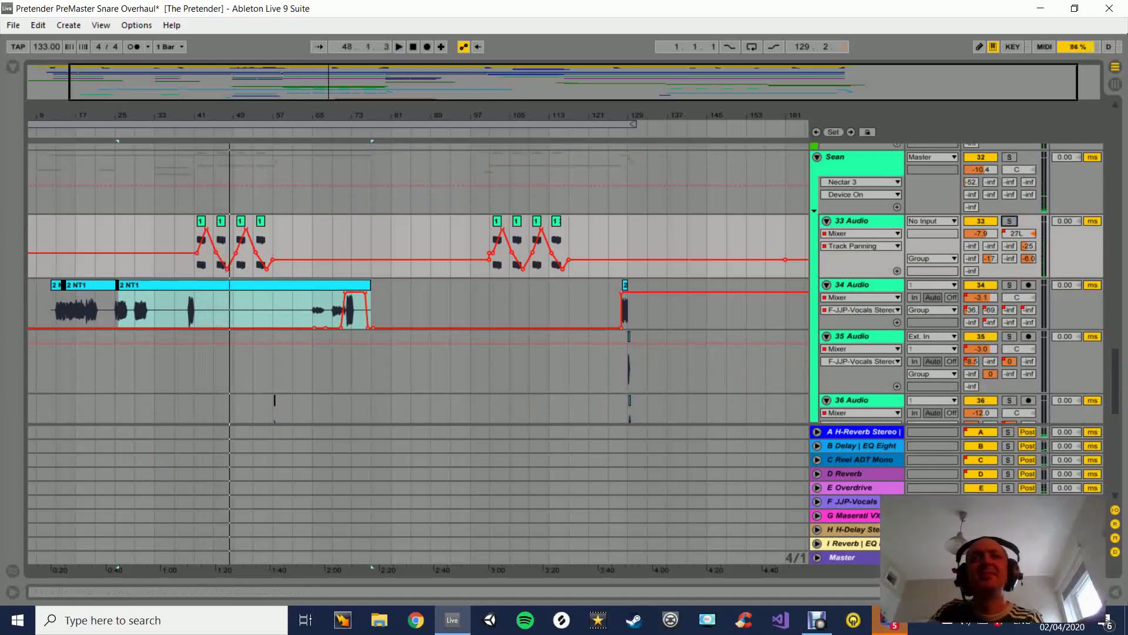
{"action": "scroll", "coordinate": [275, 400], "scroll_direction": "up", "scroll_amount": 3}
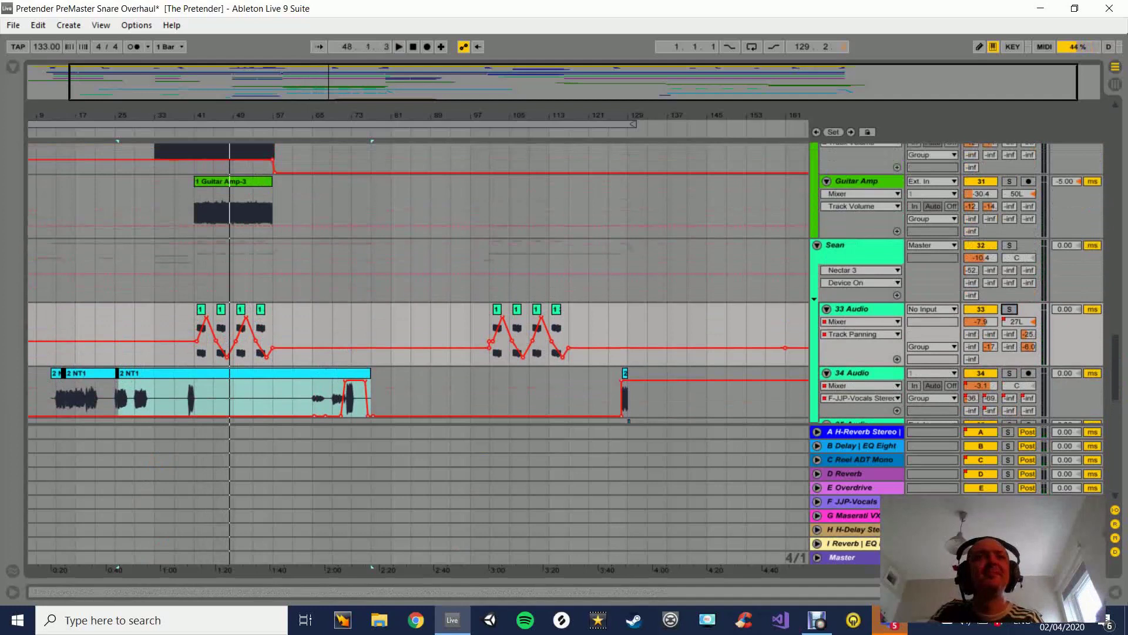
{"action": "left_click", "coordinate": [195, 132]}
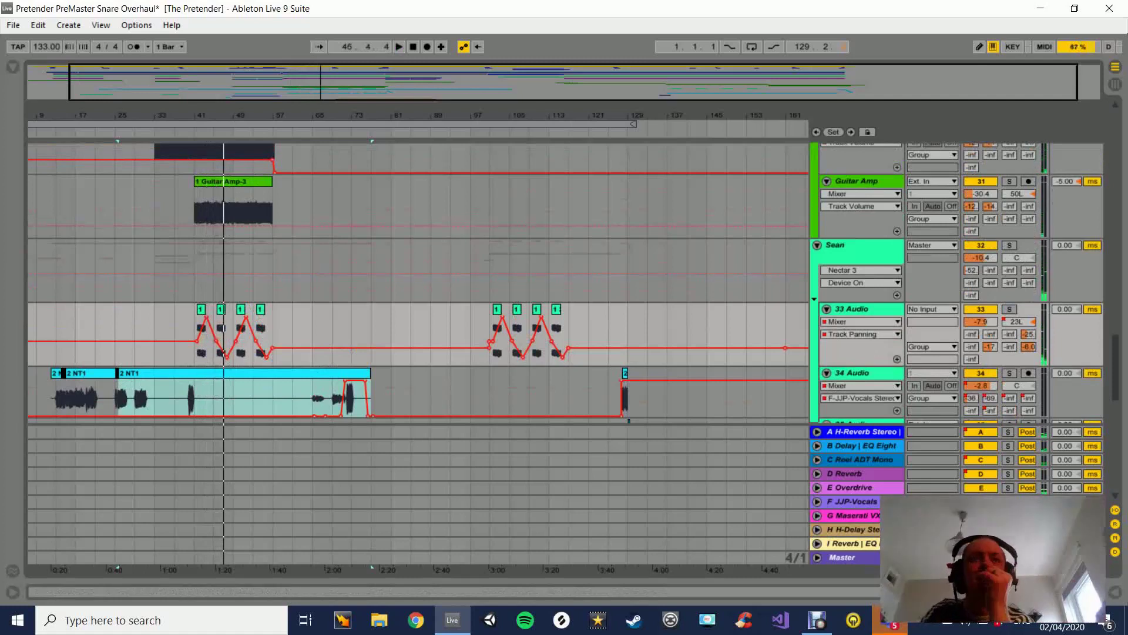
Show the device chain of 33 Audio and look over the neighbouring vocal tracks down to 36 Audio.
{"action": "key", "text": "shift+Tab"}
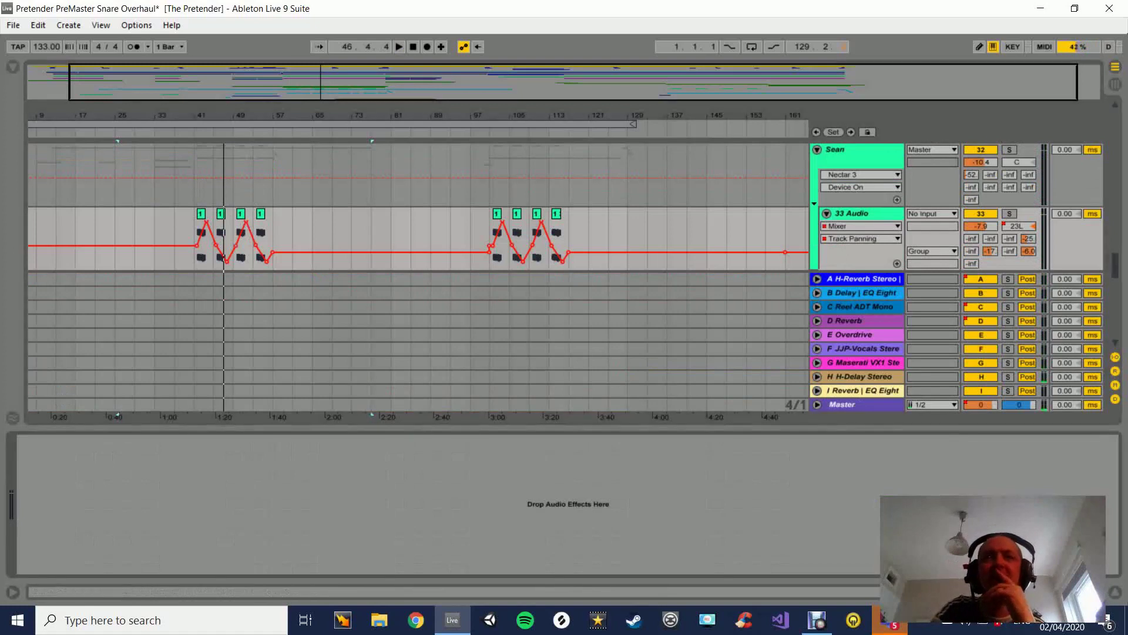
{"action": "scroll", "coordinate": [418, 208], "scroll_direction": "down", "scroll_amount": 5}
{"action": "scroll", "coordinate": [418, 208], "scroll_direction": "up", "scroll_amount": 6}
{"action": "left_click", "coordinate": [861, 228]}
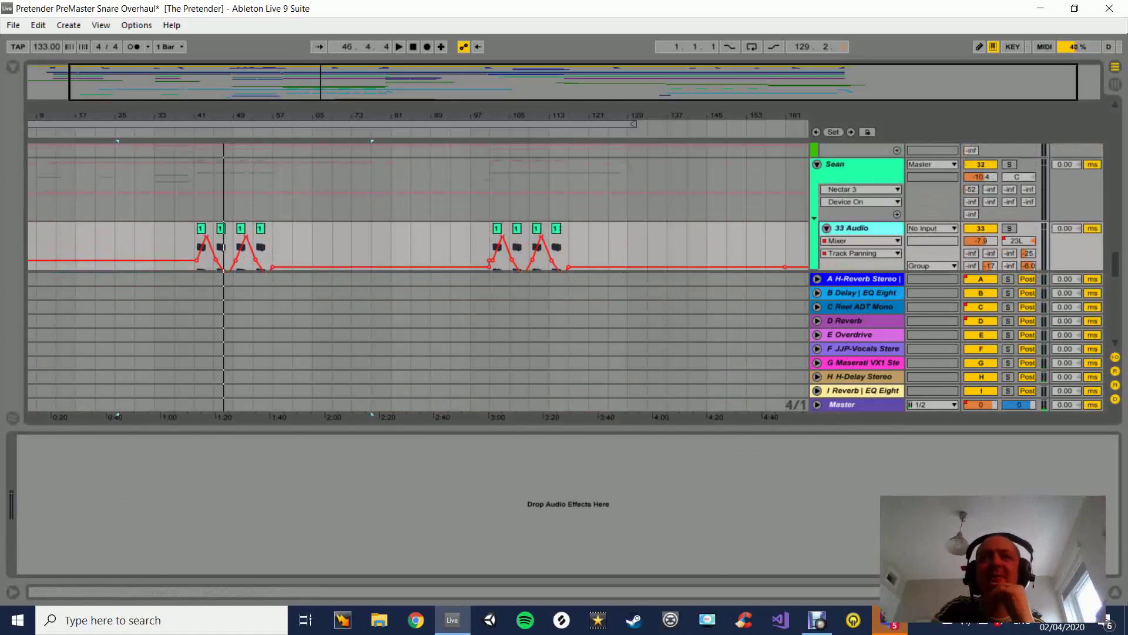
{"action": "scroll", "coordinate": [629, 255], "scroll_direction": "down", "scroll_amount": 2}
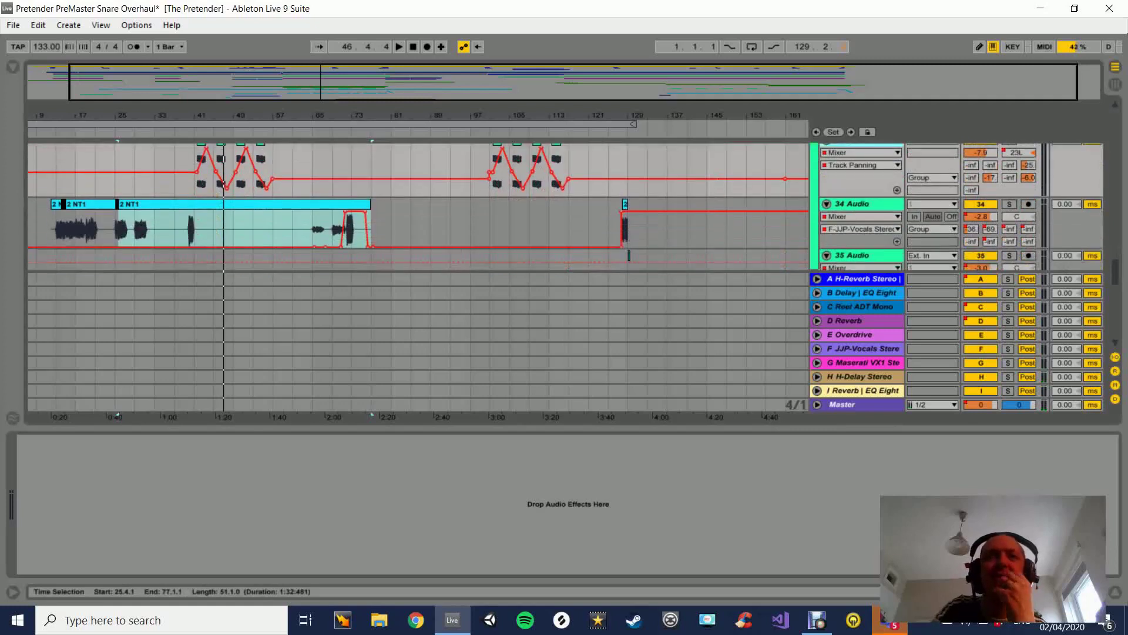
{"action": "scroll", "coordinate": [629, 255], "scroll_direction": "up", "scroll_amount": 3}
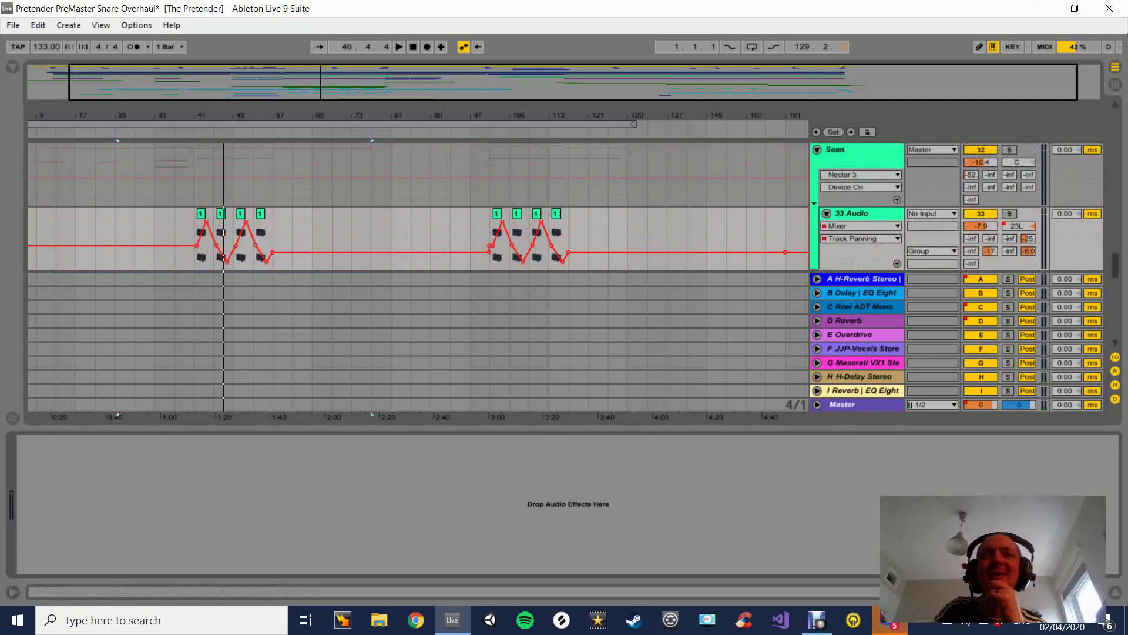
{"action": "scroll", "coordinate": [629, 246], "scroll_direction": "down", "scroll_amount": 3}
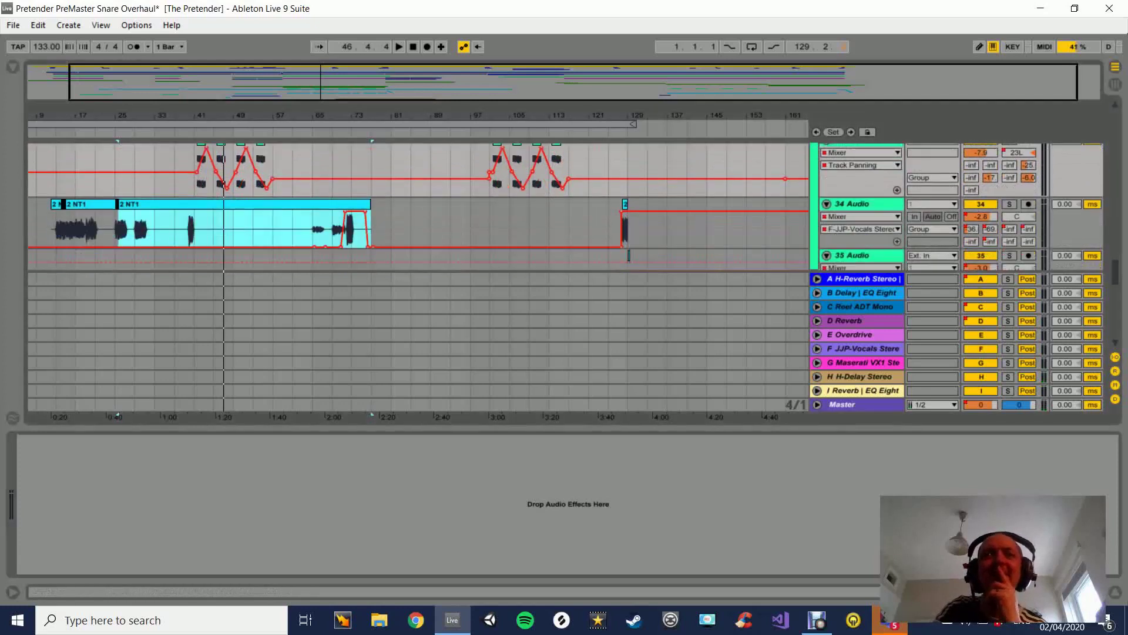
{"action": "scroll", "coordinate": [628, 240], "scroll_direction": "down", "scroll_amount": 2}
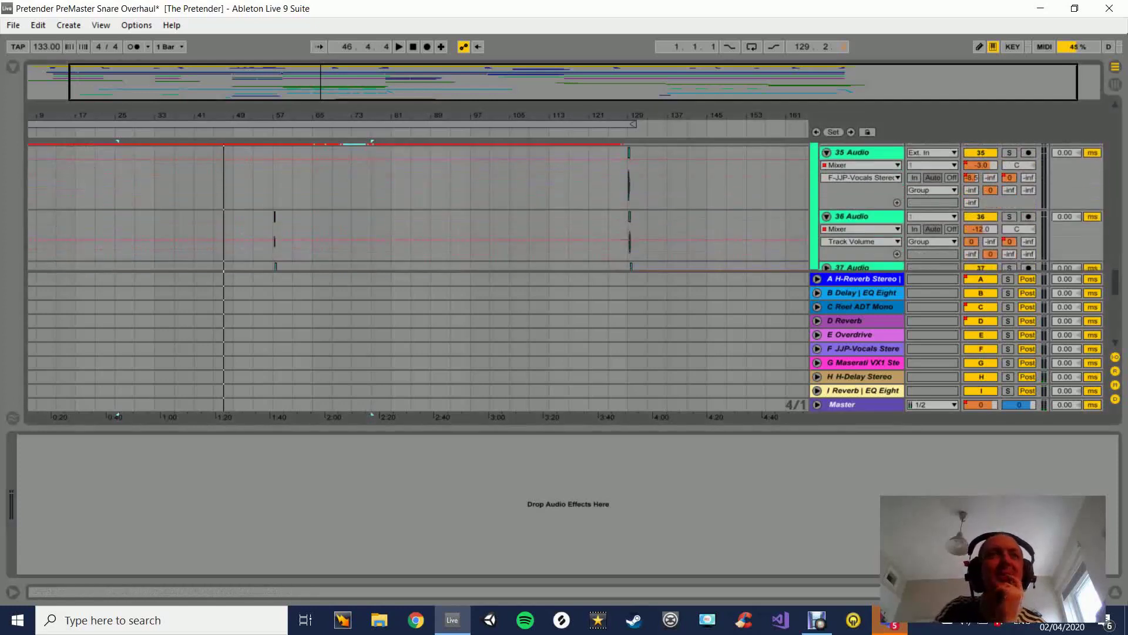
Solo 35 Audio and audition its closing vocal clip near bar 129, with the arrangement zoomed in on the ending.
{"action": "left_click", "coordinate": [852, 197]}
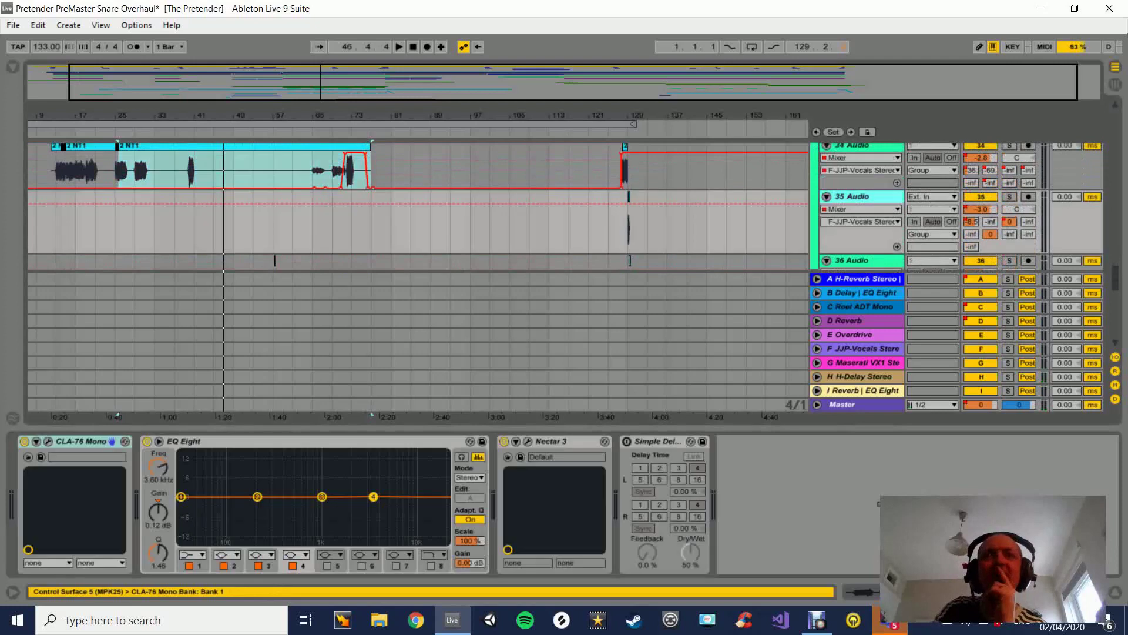
{"action": "left_click", "coordinate": [1009, 197]}
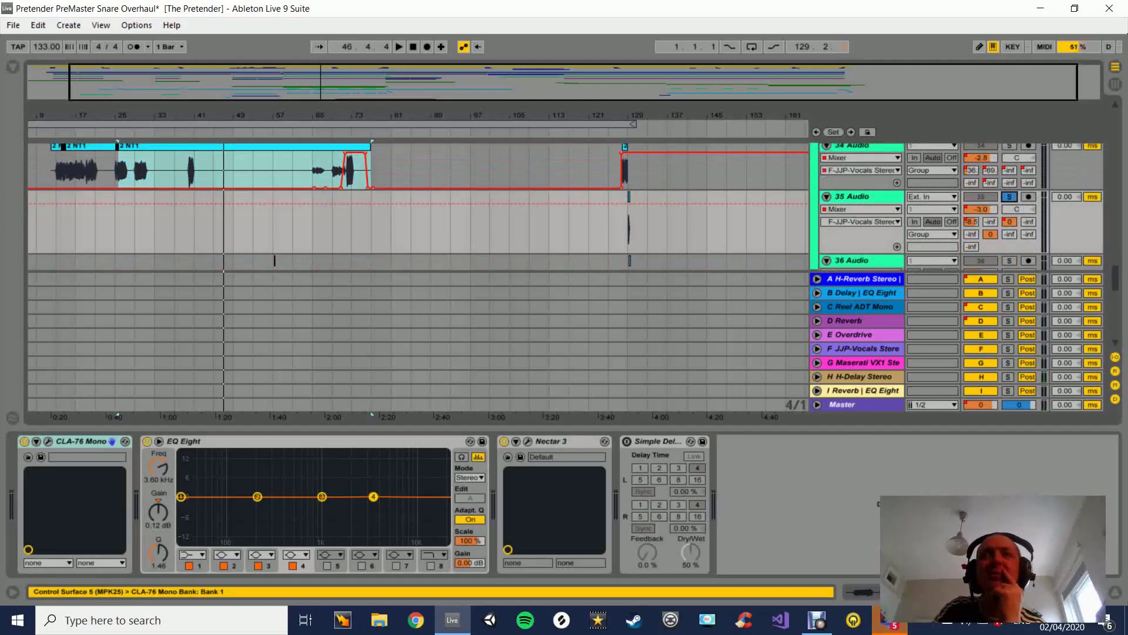
{"action": "left_click", "coordinate": [624, 124]}
{"action": "left_click", "coordinate": [624, 133]}
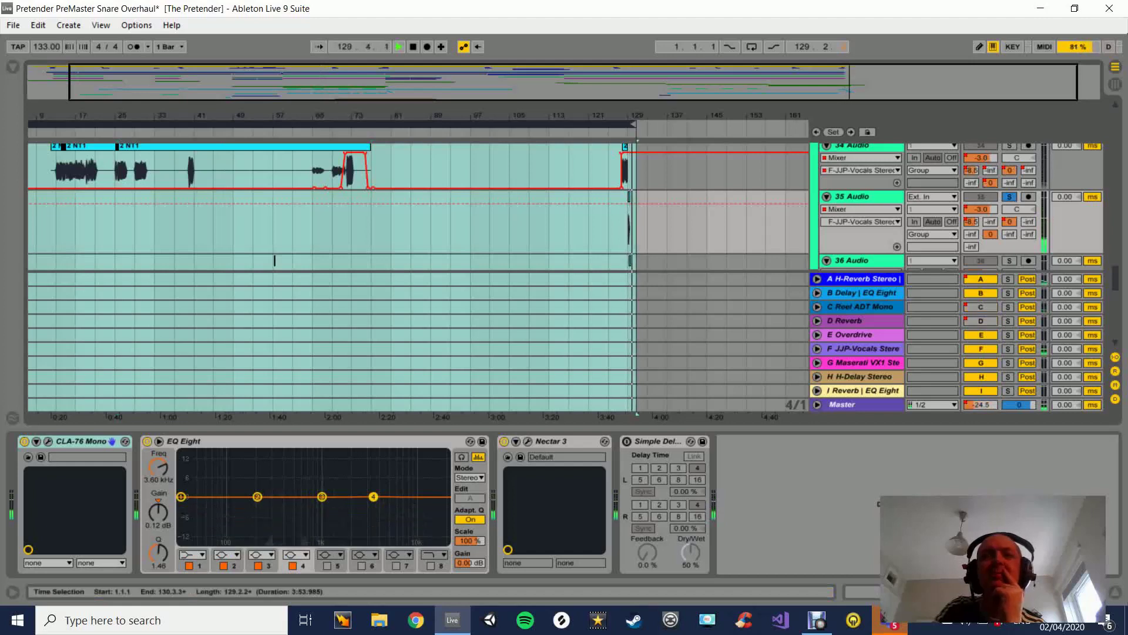
{"action": "scroll", "coordinate": [588, 205], "scroll_direction": "down", "scroll_amount": 1}
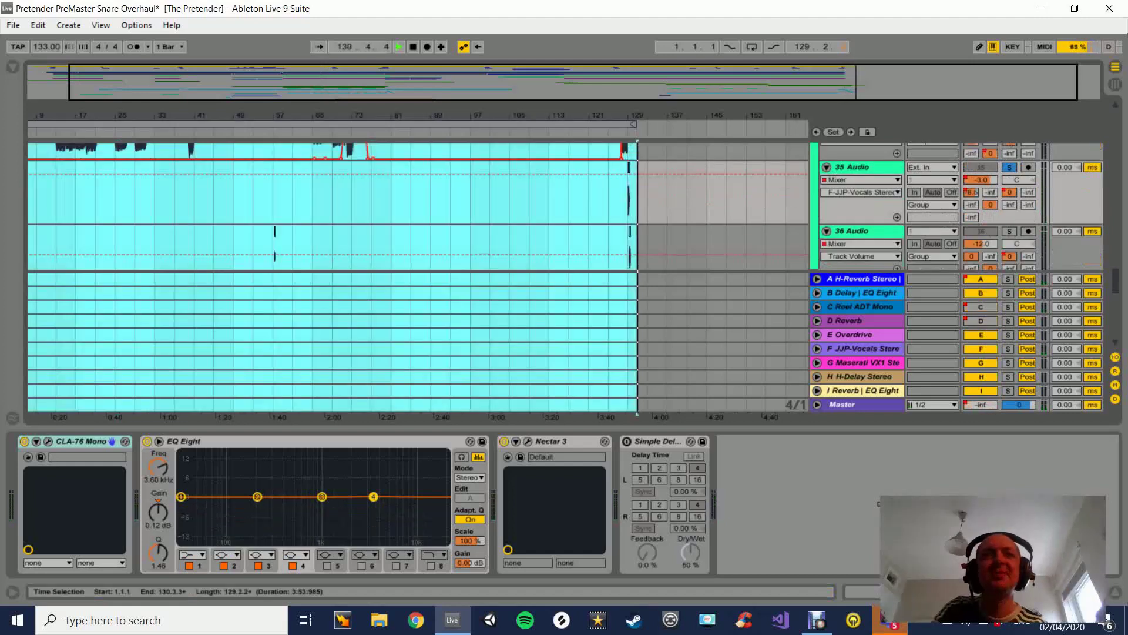
{"action": "scroll", "coordinate": [588, 206], "scroll_direction": "up", "scroll_amount": 3}
{"action": "key", "text": "space"}
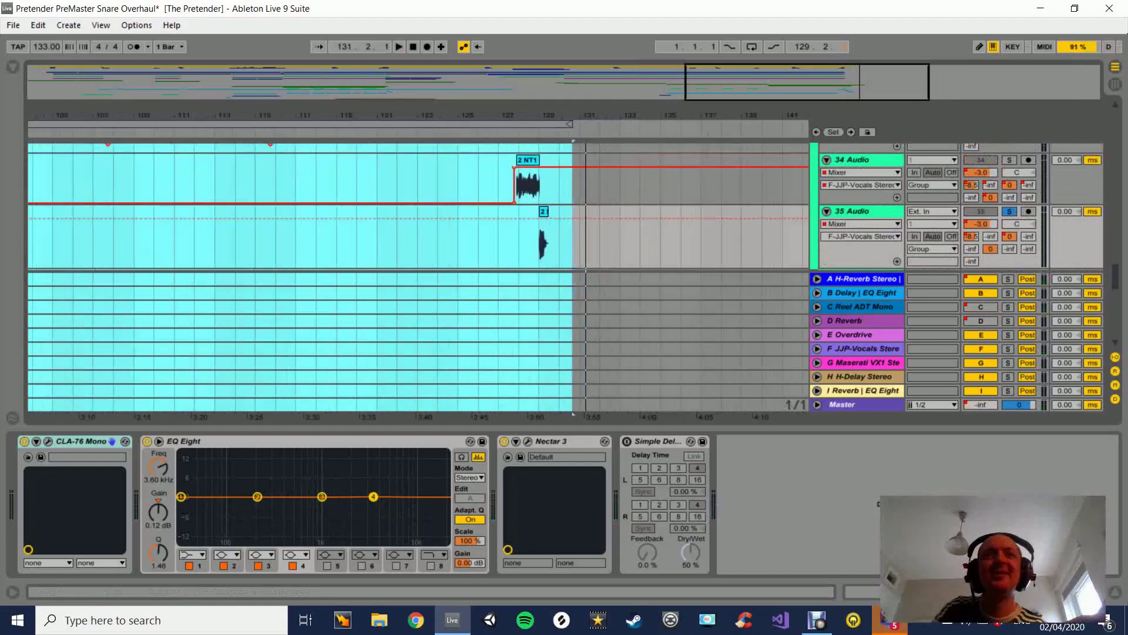
{"action": "key", "text": "space"}
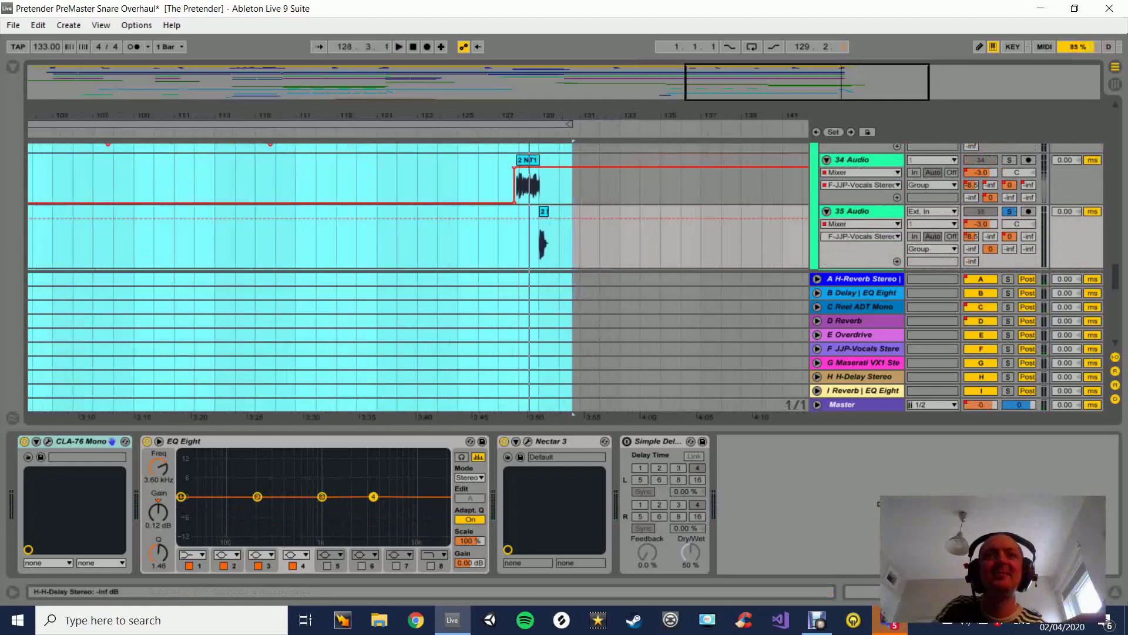
Unsolo 35 Audio, audition the closing vocals in the mix and compare the device chains of 34 Audio and 35 Audio.
{"action": "left_click", "coordinate": [1009, 211]}
{"action": "key", "text": "space"}
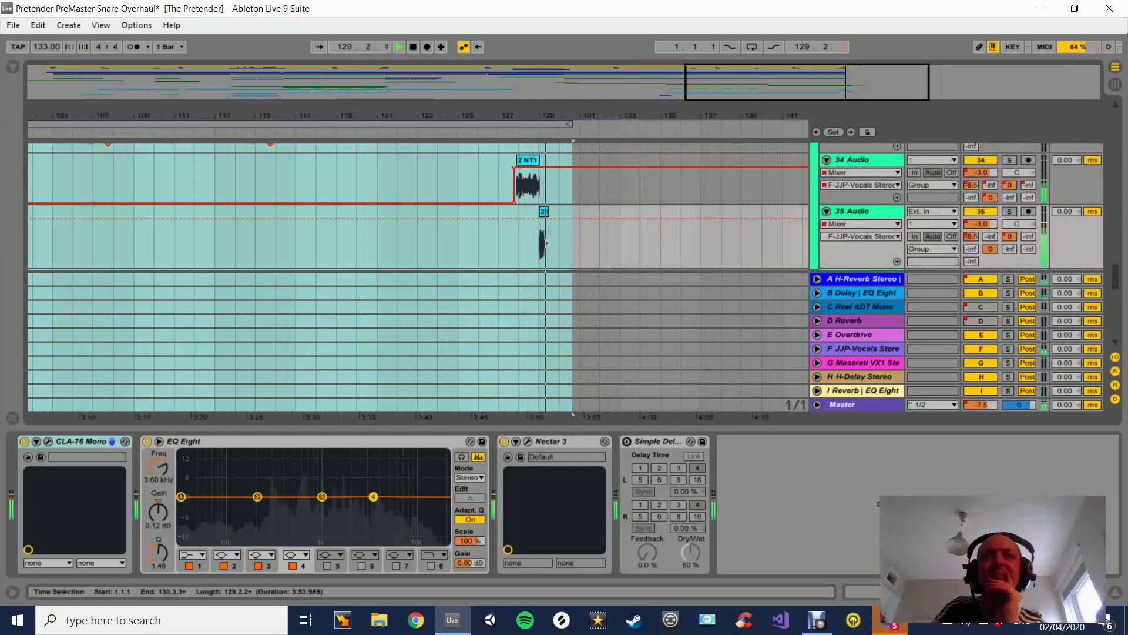
{"action": "key", "text": "space"}
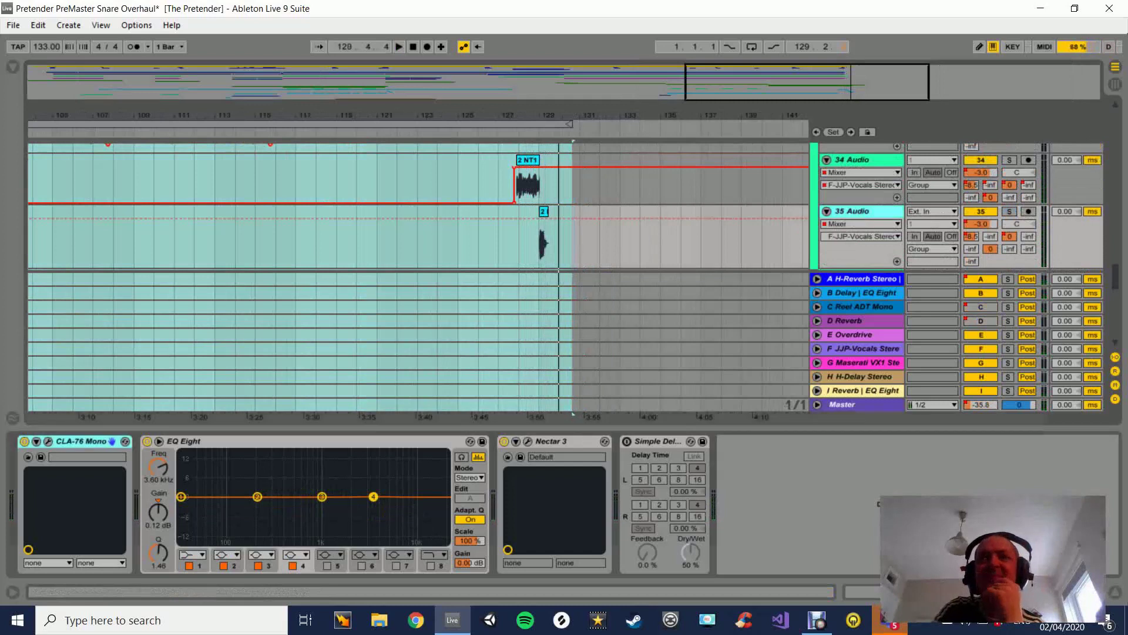
{"action": "key", "text": "Delete"}
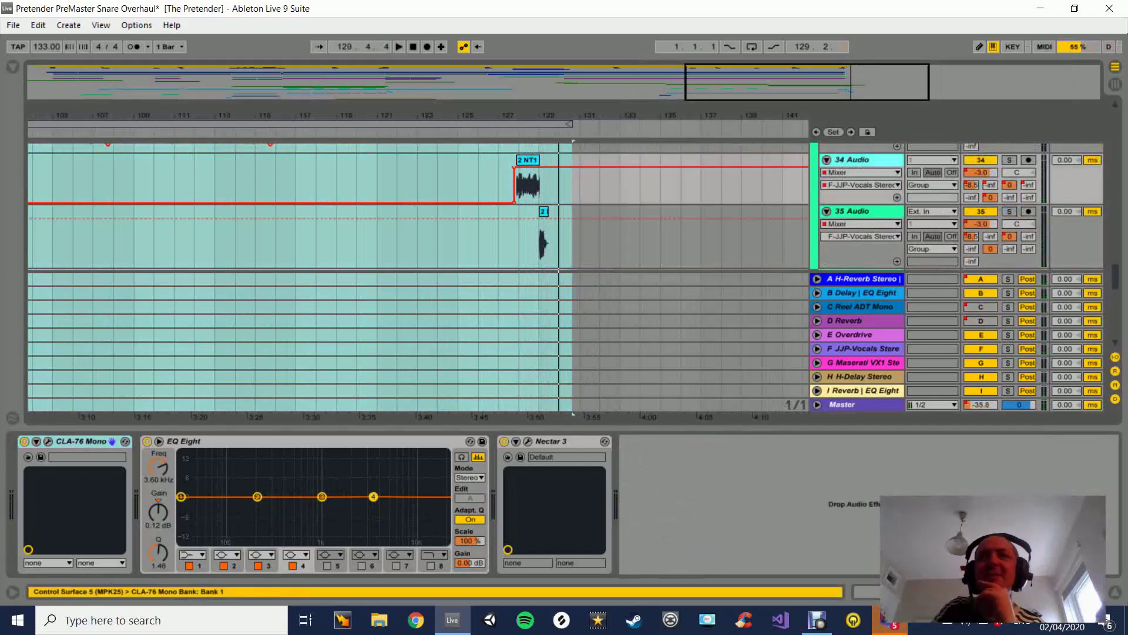
{"action": "key", "text": "ctrl+z"}
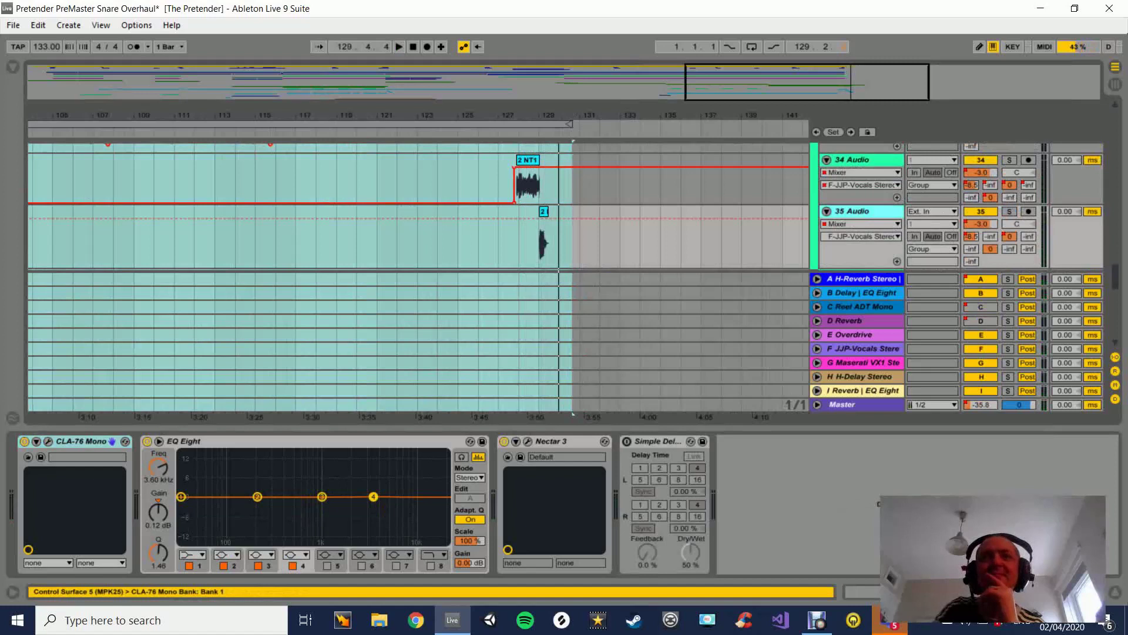
Turn on Simple Delay on 35 Audio and audition the closing vocals with it.
{"action": "left_click", "coordinate": [627, 442]}
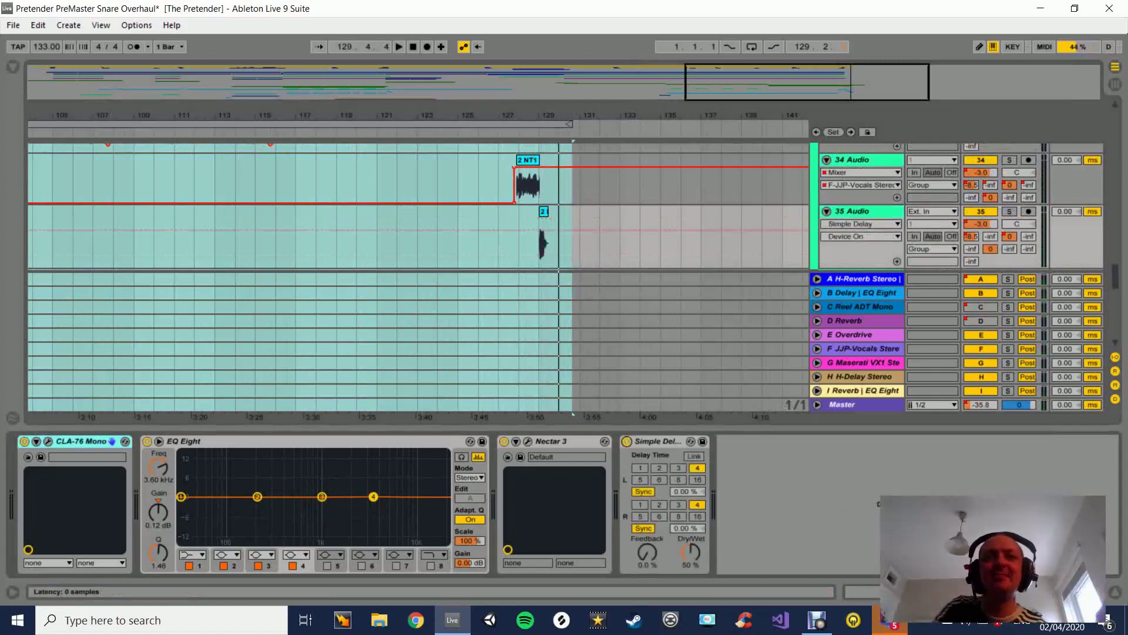
{"action": "key", "text": "space"}
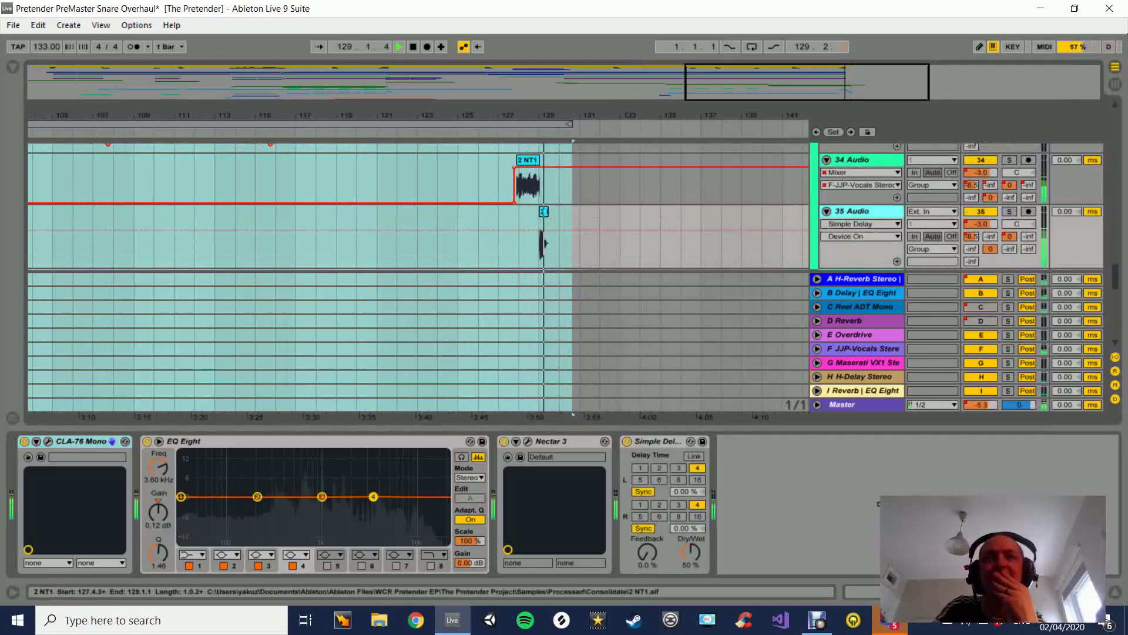
{"action": "key", "text": "space"}
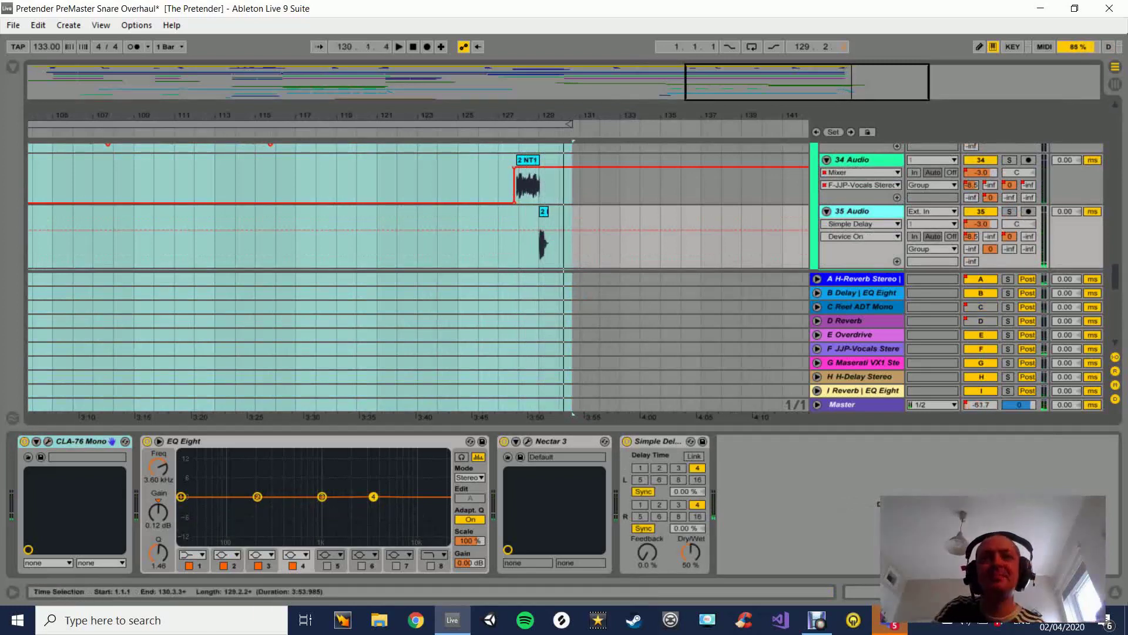
Hide the device view and look over the remaining vocal tracks from 39 Audio to 43 Audio.
{"action": "scroll", "coordinate": [529, 205], "scroll_direction": "down", "scroll_amount": 6}
{"action": "scroll", "coordinate": [418, 205], "scroll_direction": "up", "scroll_amount": 3}
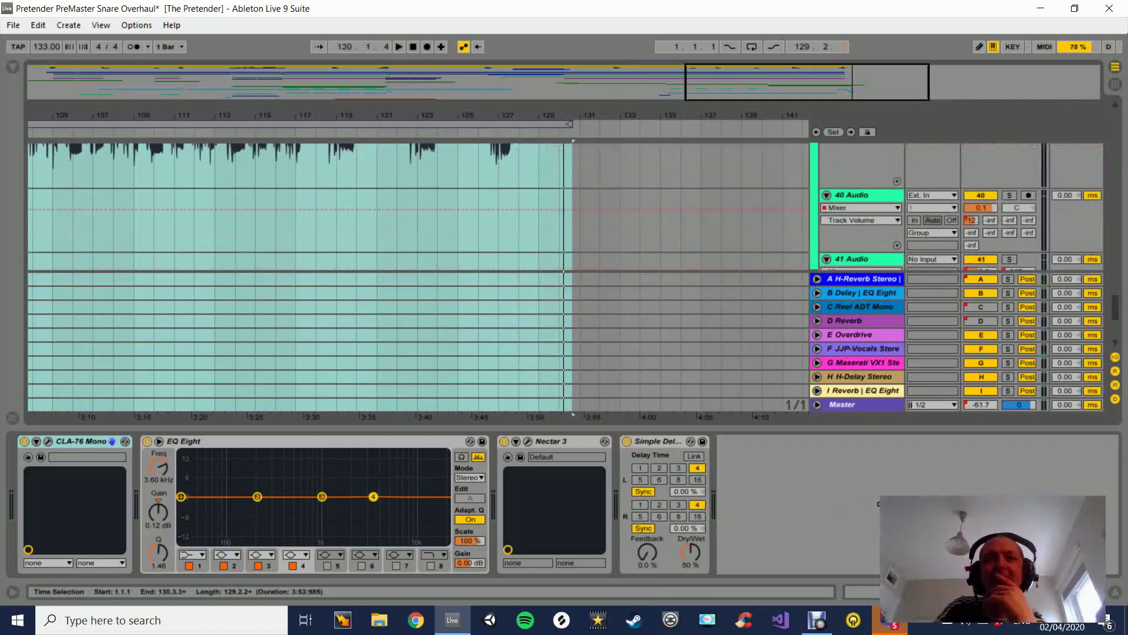
{"action": "left_click_drag", "start_coordinate": [572, 414], "coordinate": [573, 565]}
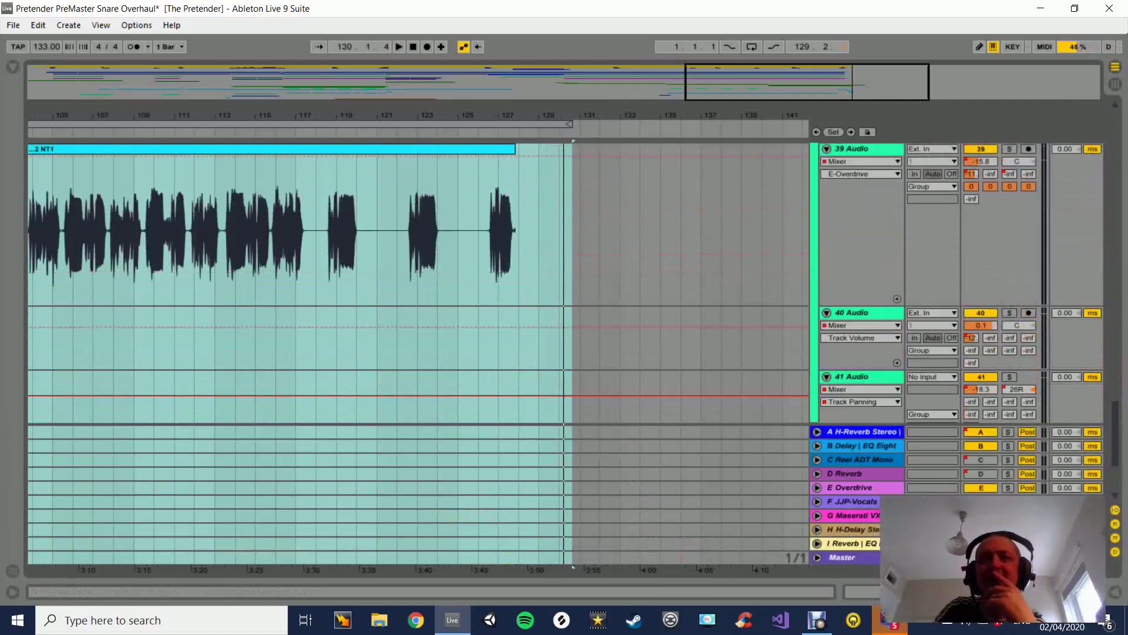
{"action": "scroll", "coordinate": [418, 283], "scroll_direction": "down", "scroll_amount": 3}
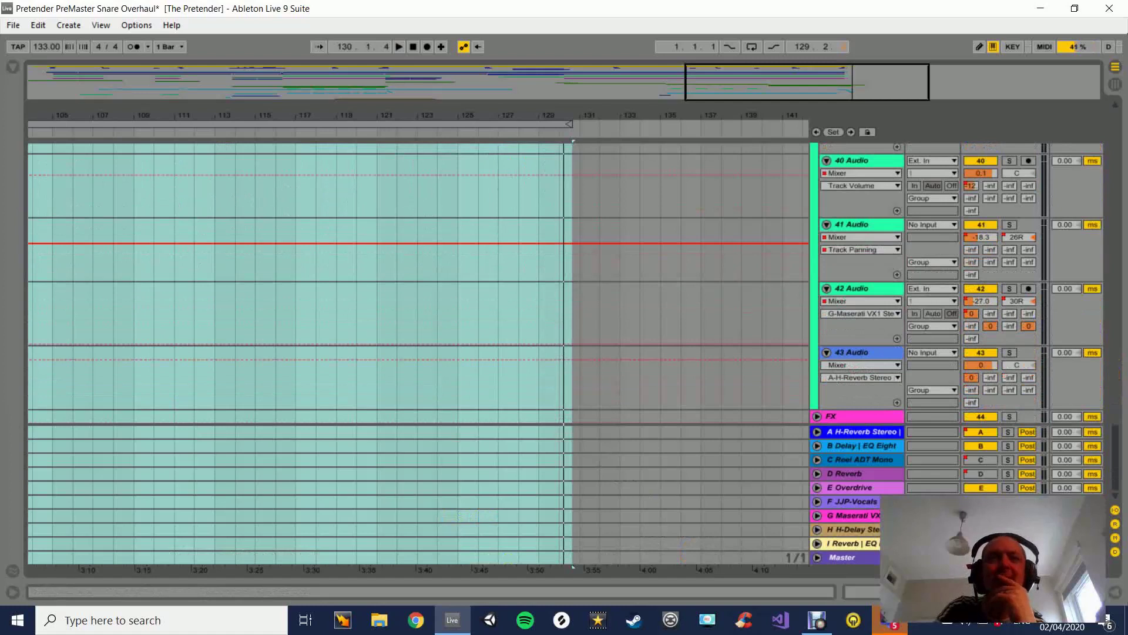
Show the device chain of return track A H-Reverb in the Session view with the browser hidden.
{"action": "left_click", "coordinate": [862, 432]}
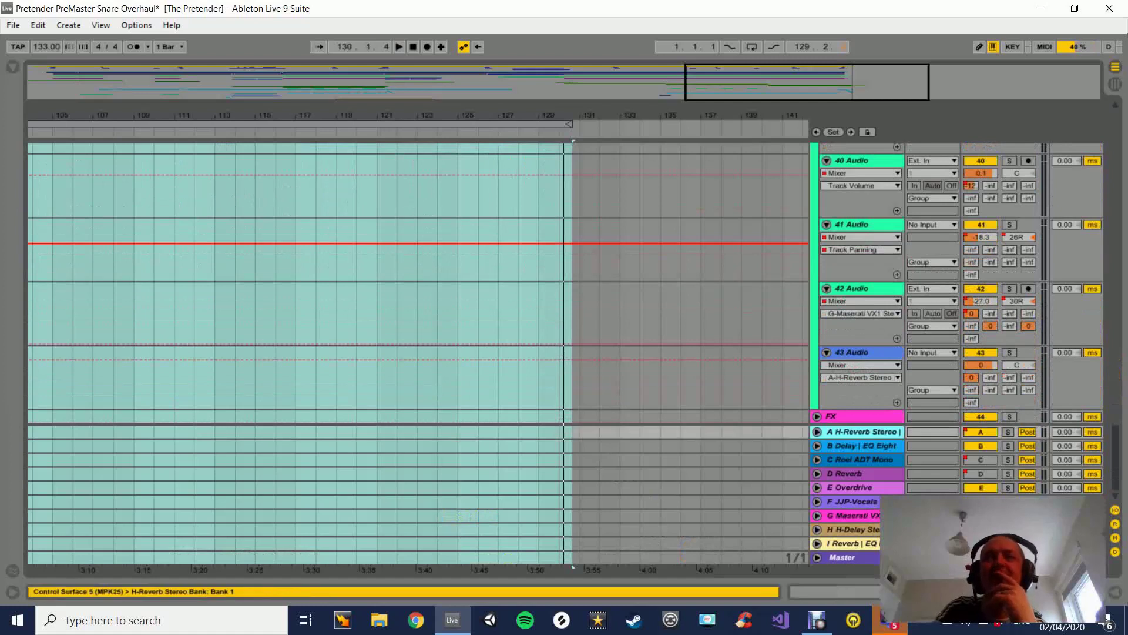
{"action": "key", "text": "Tab"}
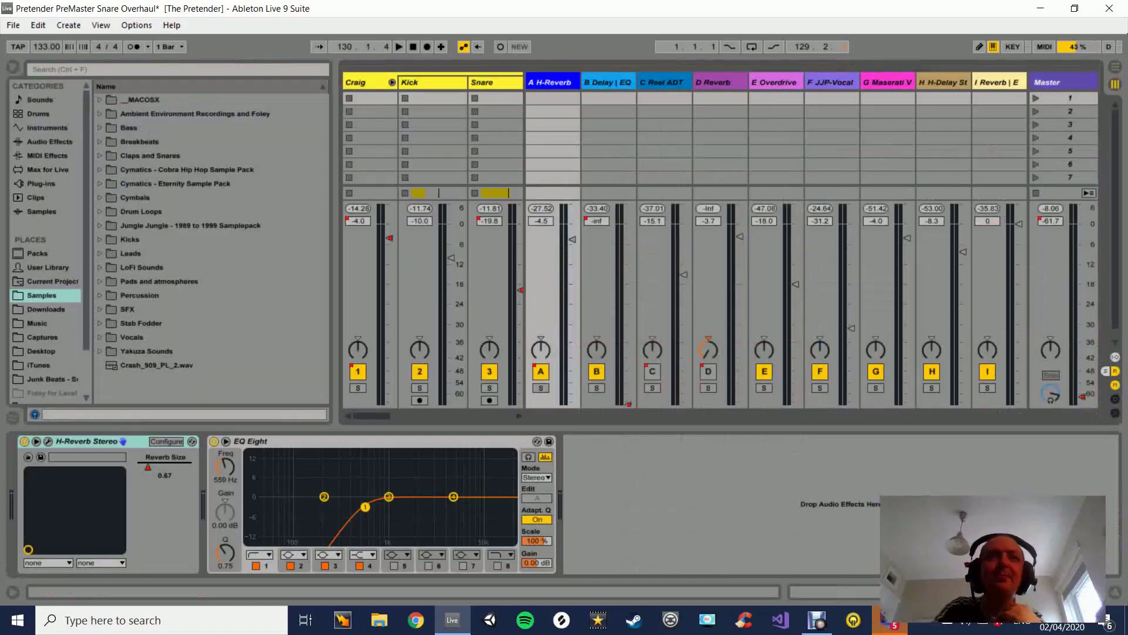
{"action": "key", "text": "ctrl+alt+b"}
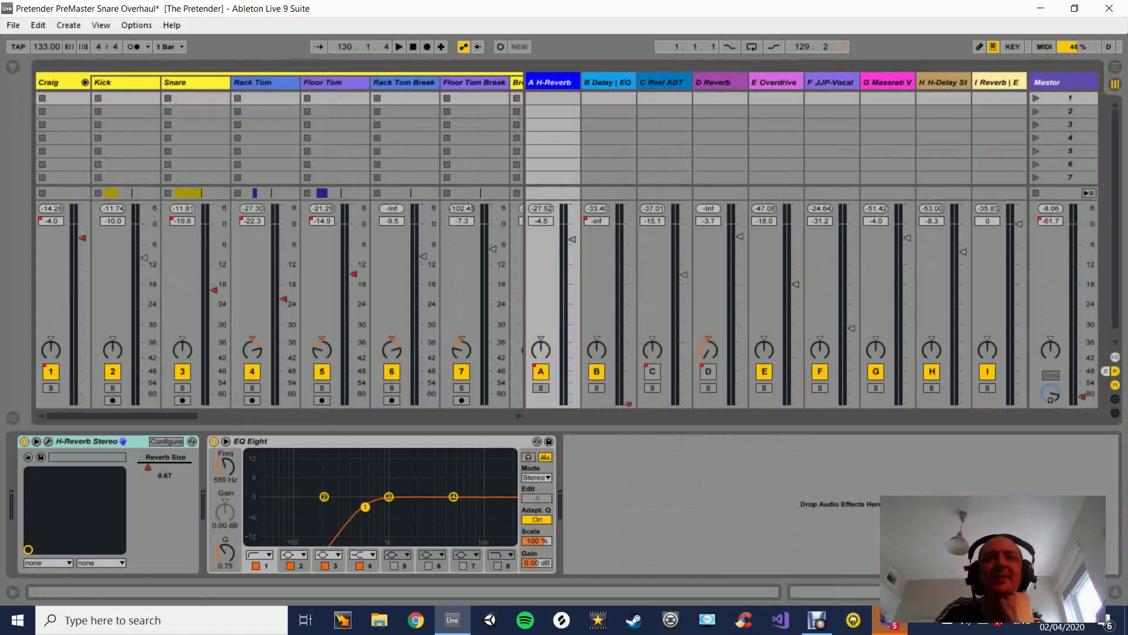
Examine the effect devices on the remaining return tracks, from B Delay through I Reverb, finishing on G Maserati.
{"action": "left_click", "coordinate": [608, 83]}
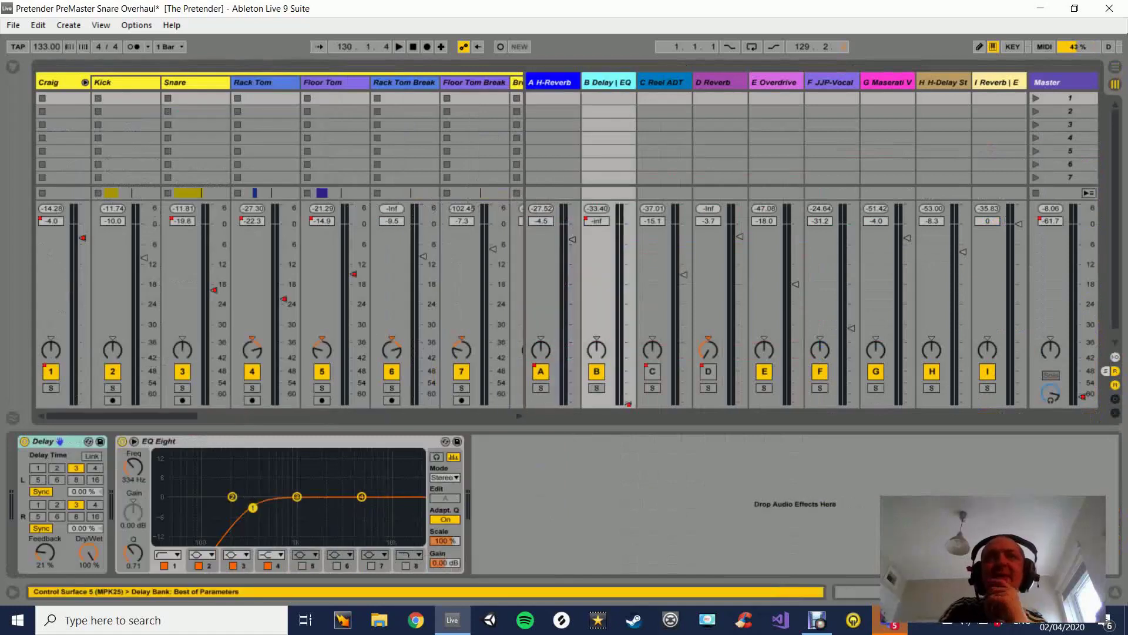
{"action": "left_click", "coordinate": [663, 82]}
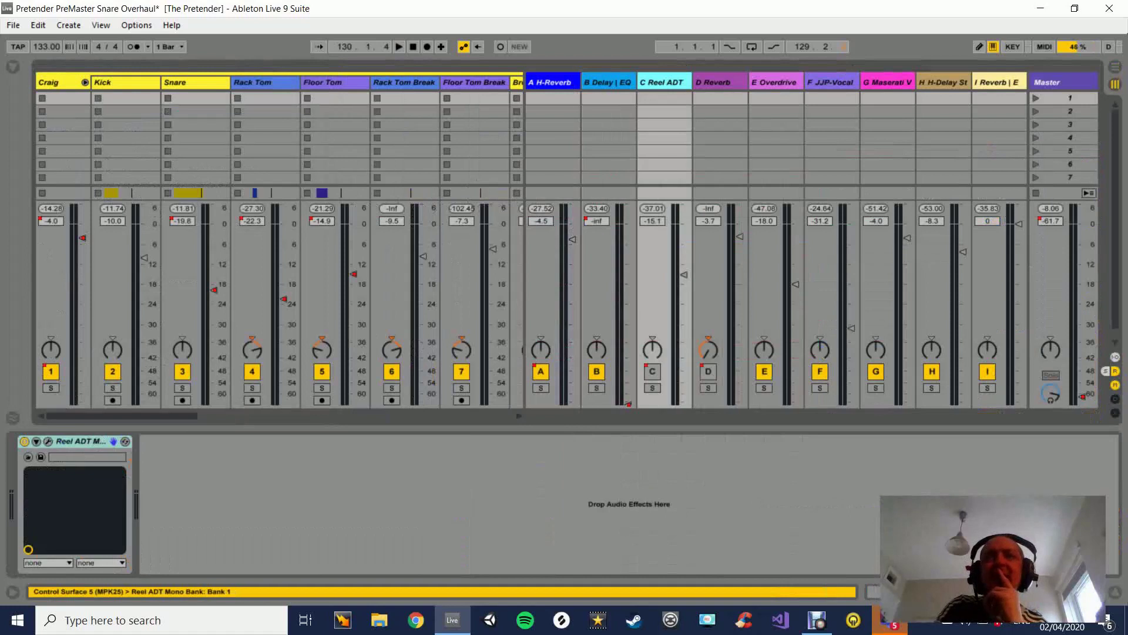
{"action": "left_click", "coordinate": [714, 83]}
{"action": "left_click", "coordinate": [774, 82]}
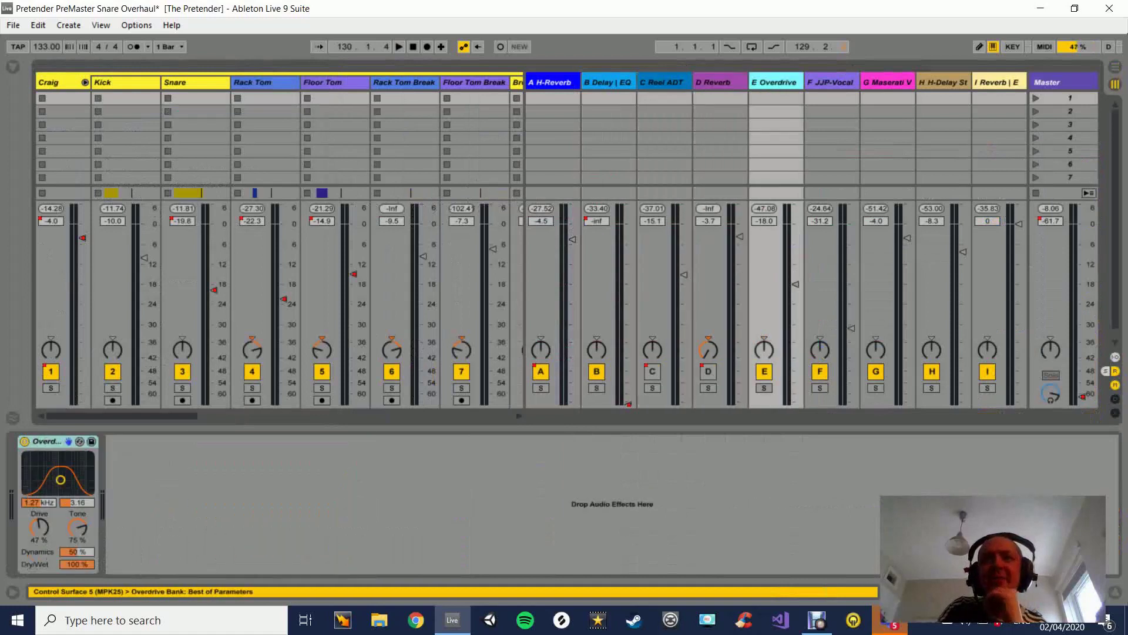
{"action": "left_click", "coordinate": [831, 83]}
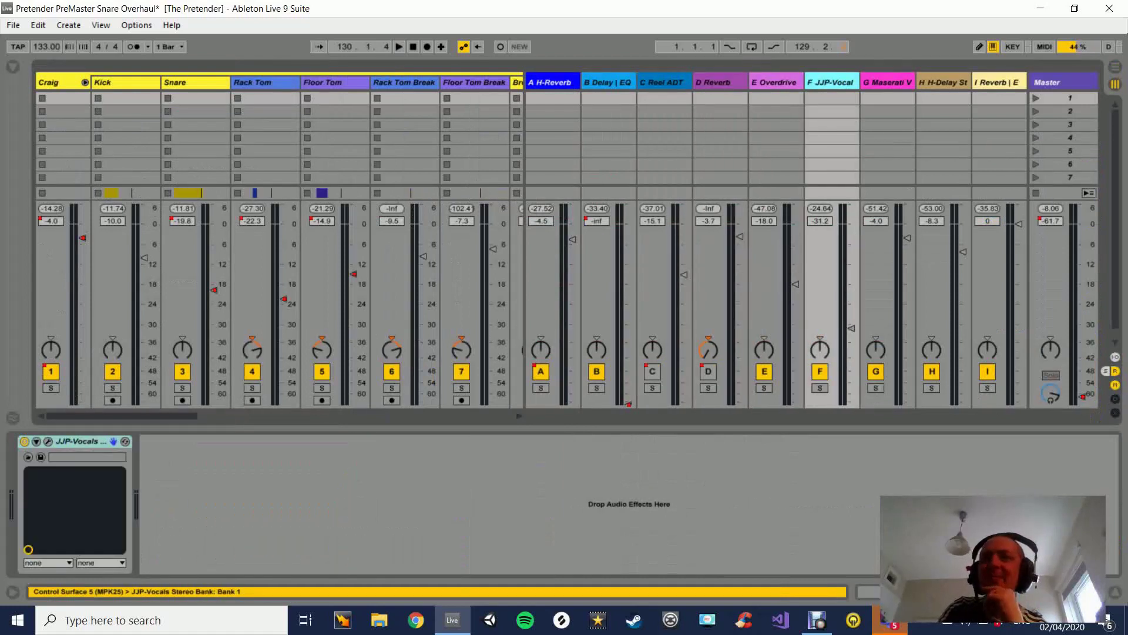
{"action": "left_click", "coordinate": [944, 82]}
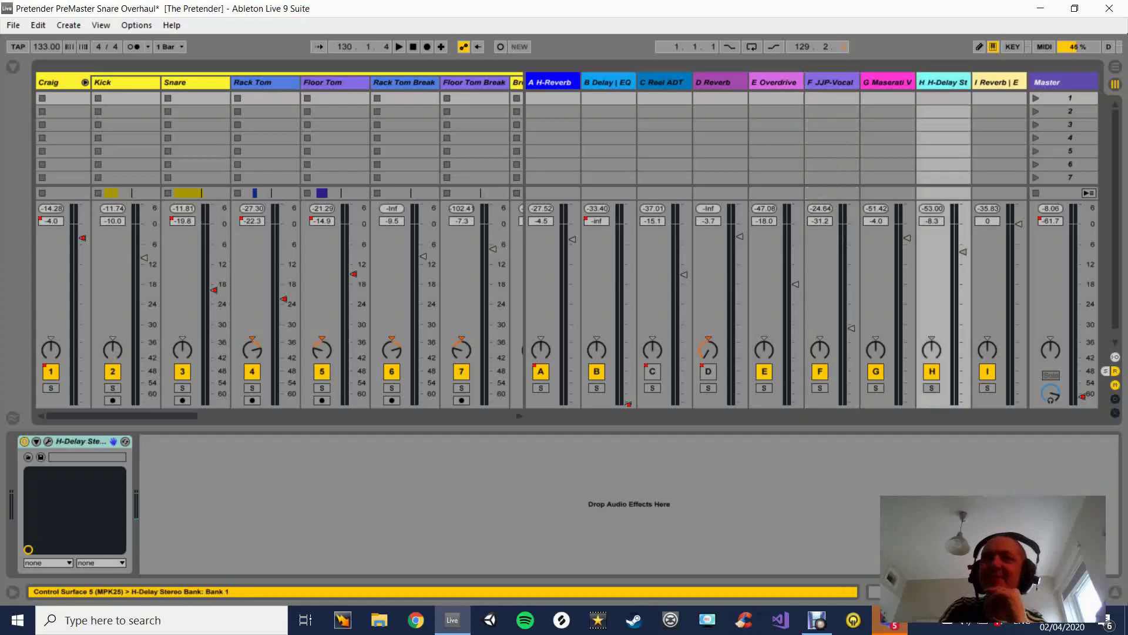
{"action": "left_click", "coordinate": [999, 82]}
{"action": "left_click", "coordinate": [887, 82]}
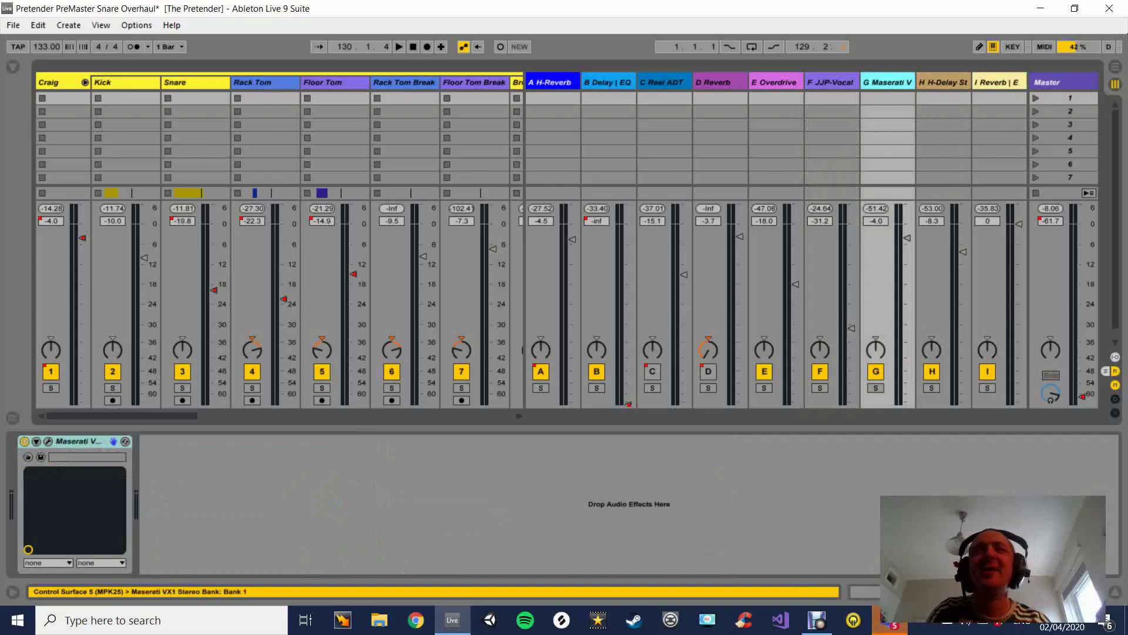
{"action": "scroll", "coordinate": [567, 138], "scroll_direction": "down", "scroll_amount": 1}
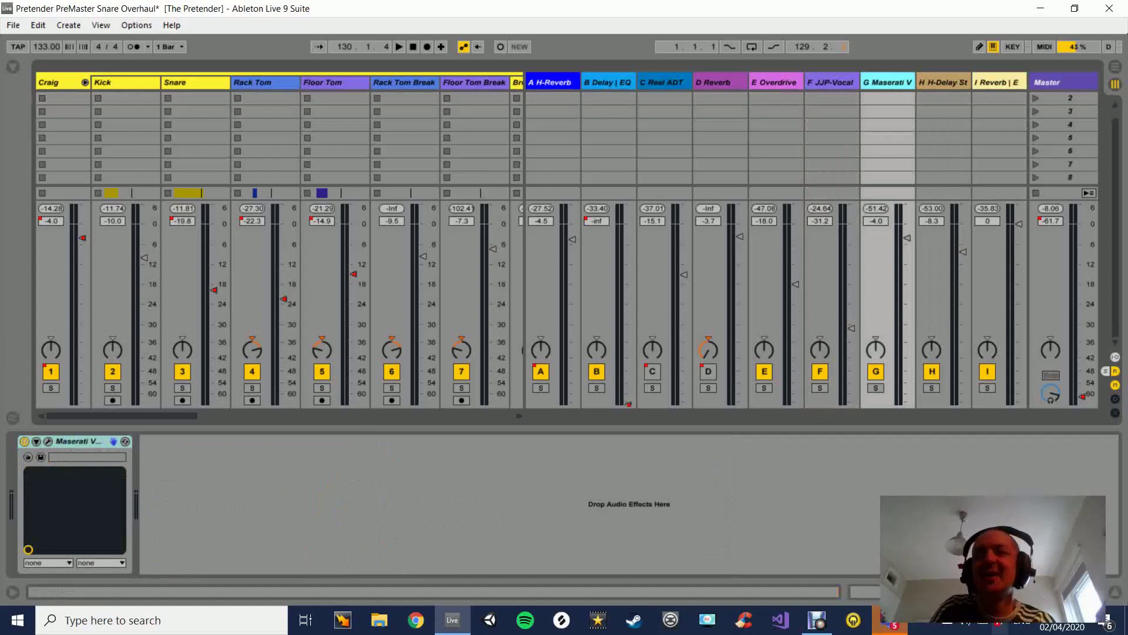
Hide the device view, reset the playback position to the song start and switch to the Debut Professional screen recorder.
{"action": "key", "text": "ctrl+alt+l"}
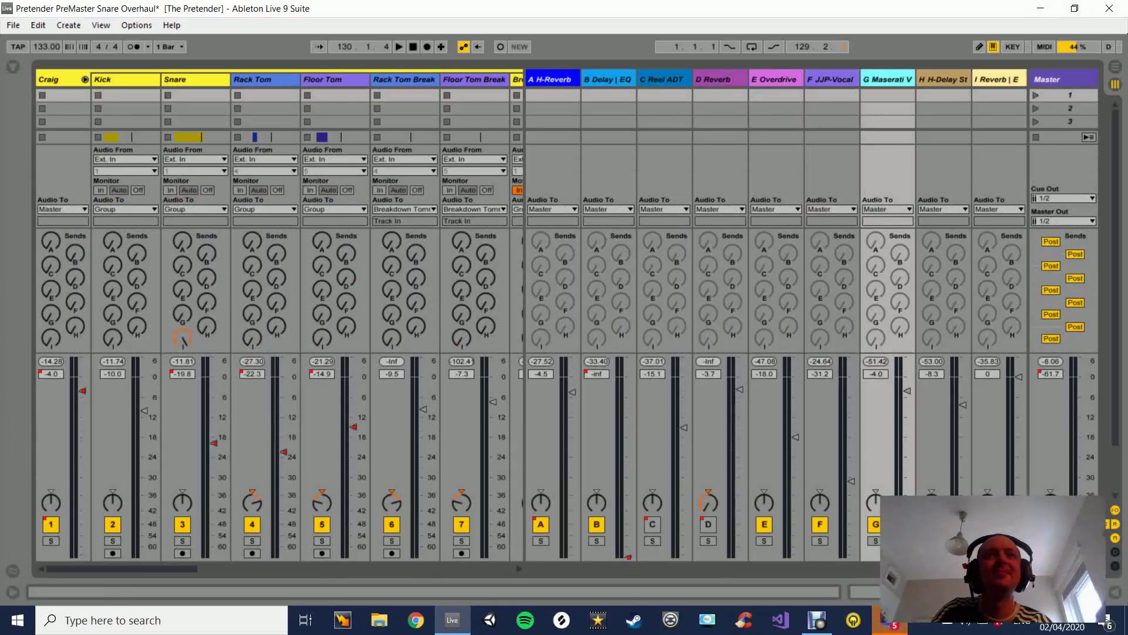
{"action": "left_click", "coordinate": [413, 47]}
{"action": "left_click", "coordinate": [817, 620]}
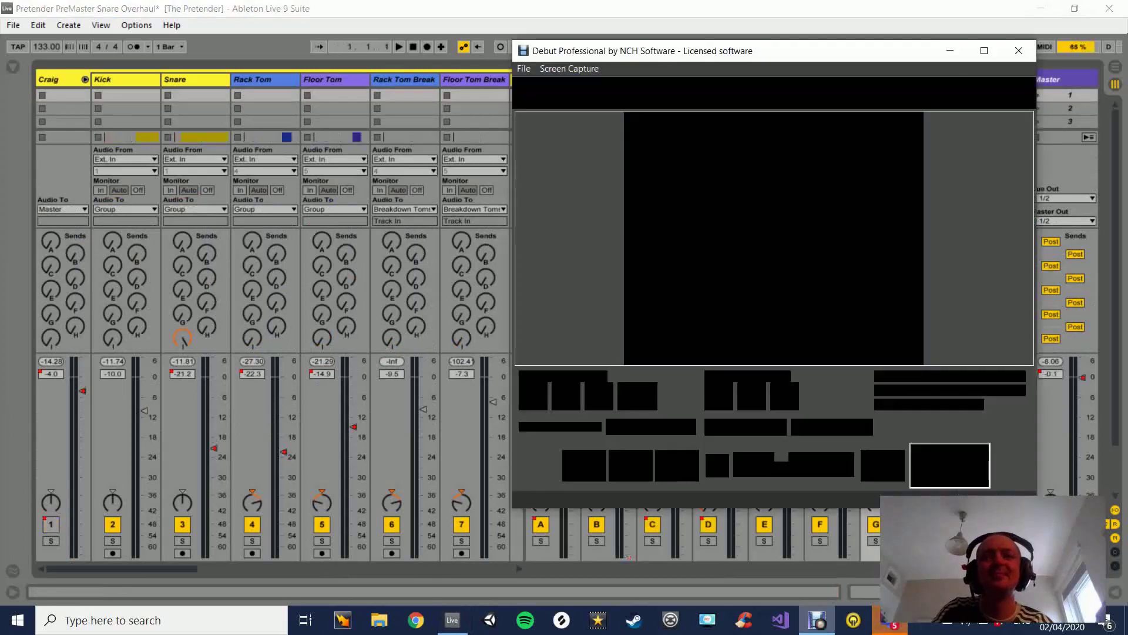